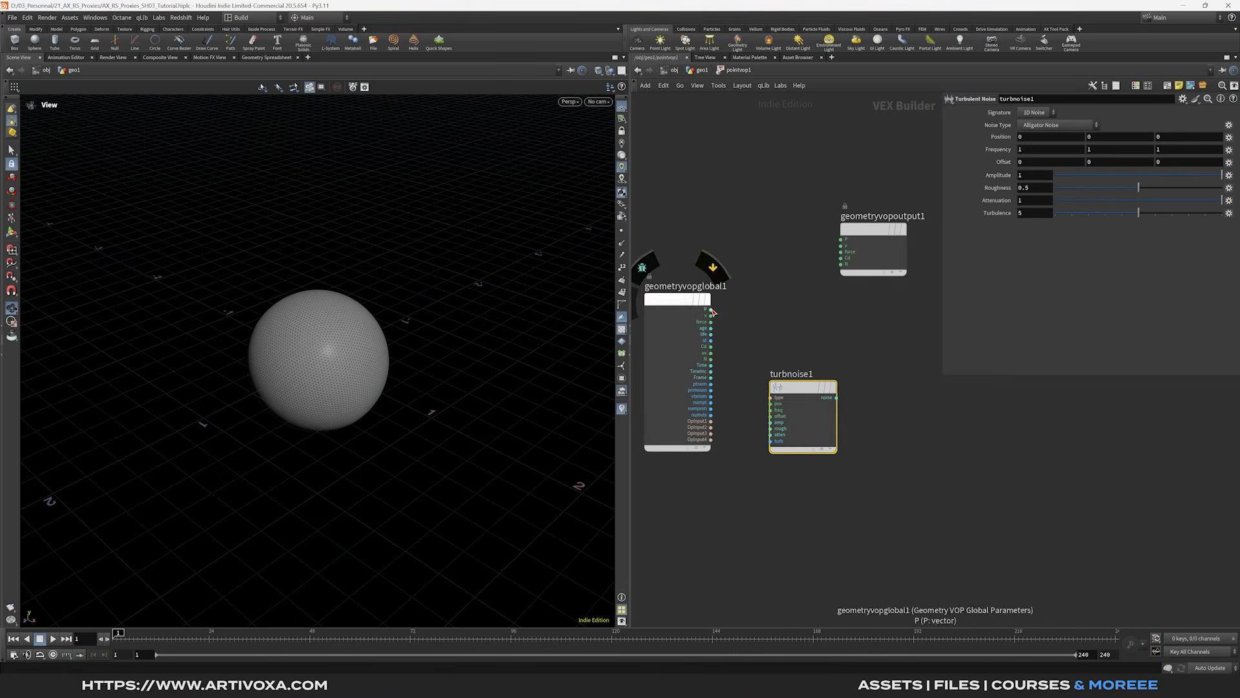
- Wire point position into Turbulent Noise and its noise output into Cd colour
left_click_drag(710, 309, 920, 341)
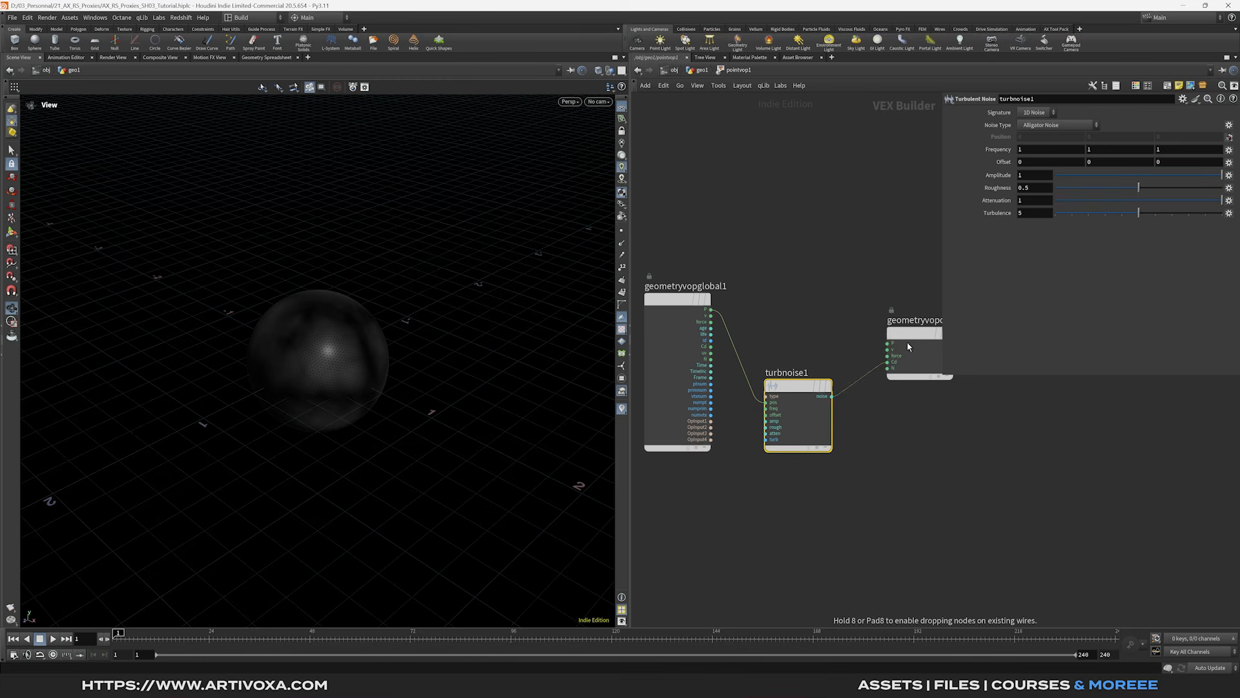
left_click_drag(789, 391, 803, 365)
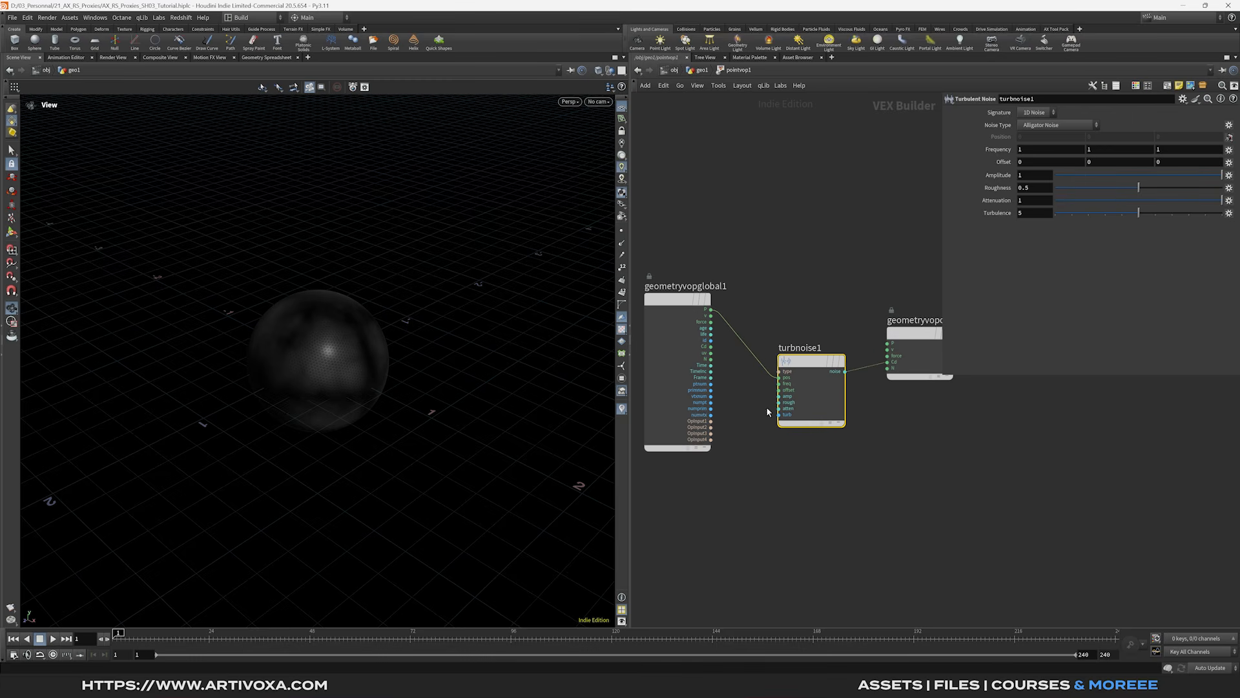
left_click_drag(691, 316, 666, 315)
middle_click_drag(720, 412, 754, 395)
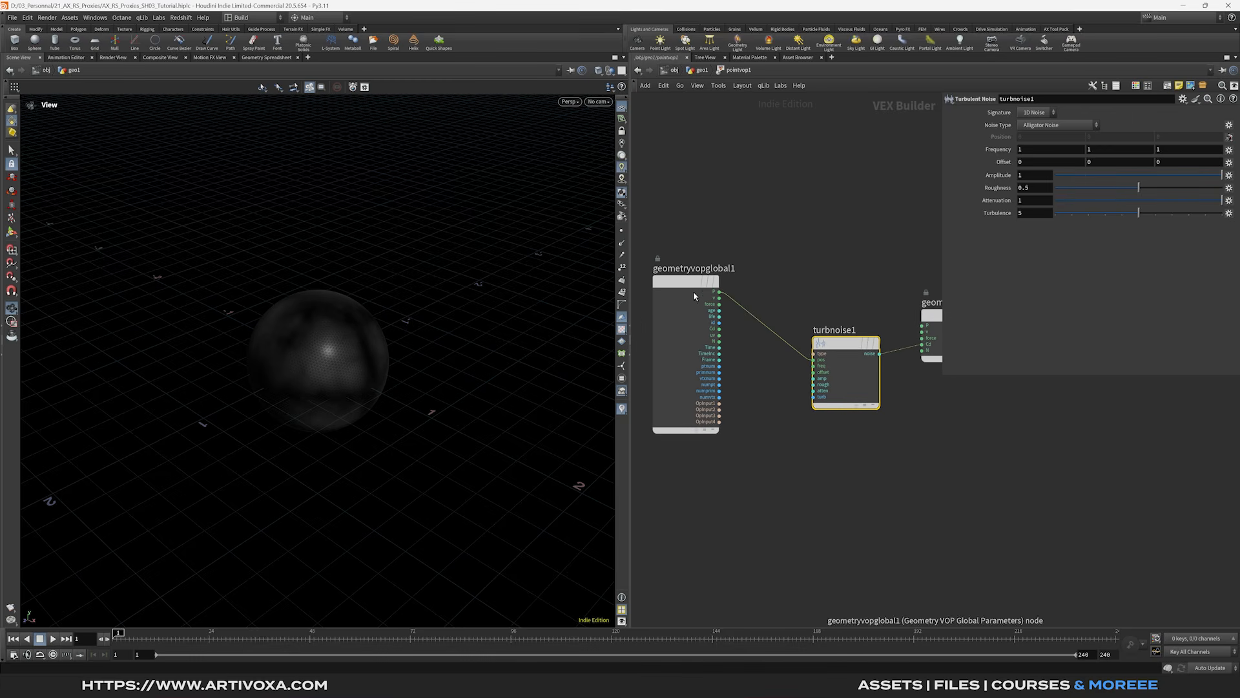
left_click_drag(695, 297, 670, 299)
- Add a Multiply Constant fed by Time with multiplier 2 into the noise, then return to geo1
key("Tab")
type("mu")
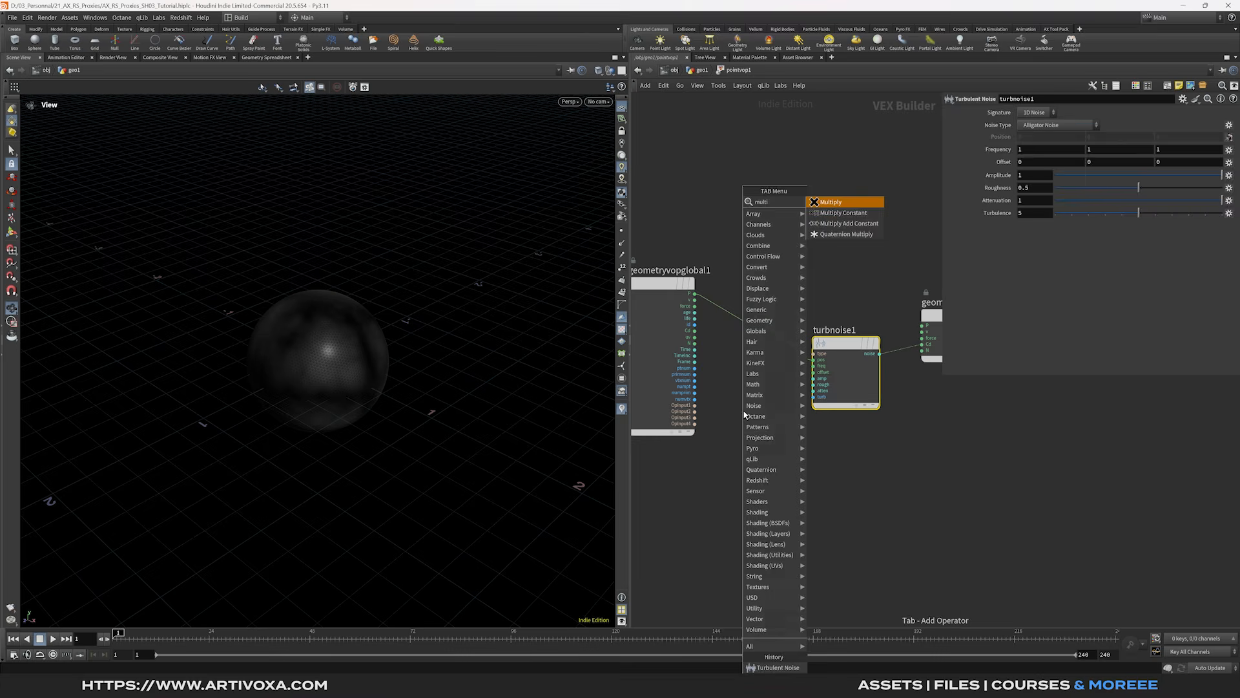
key("Down")
key("Return")
key("Return")
left_click_drag(695, 353, 813, 373)
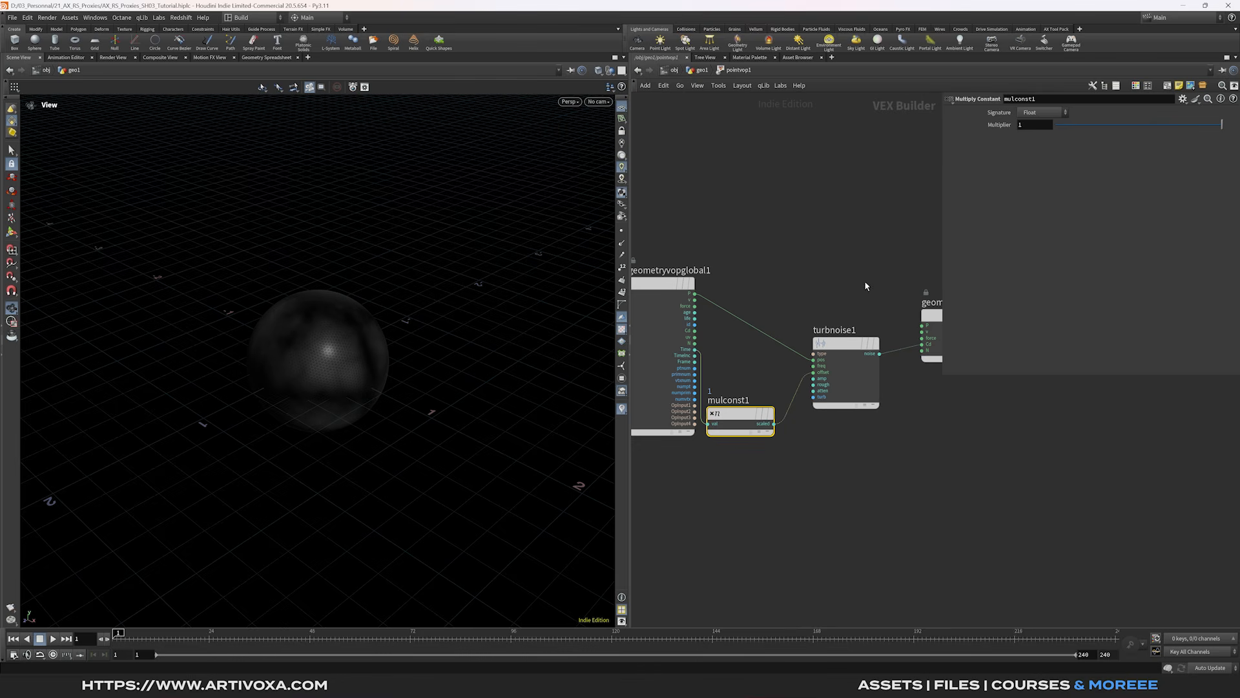
double_click(1030, 125)
key("Return")
left_click_drag(842, 340, 843, 303)
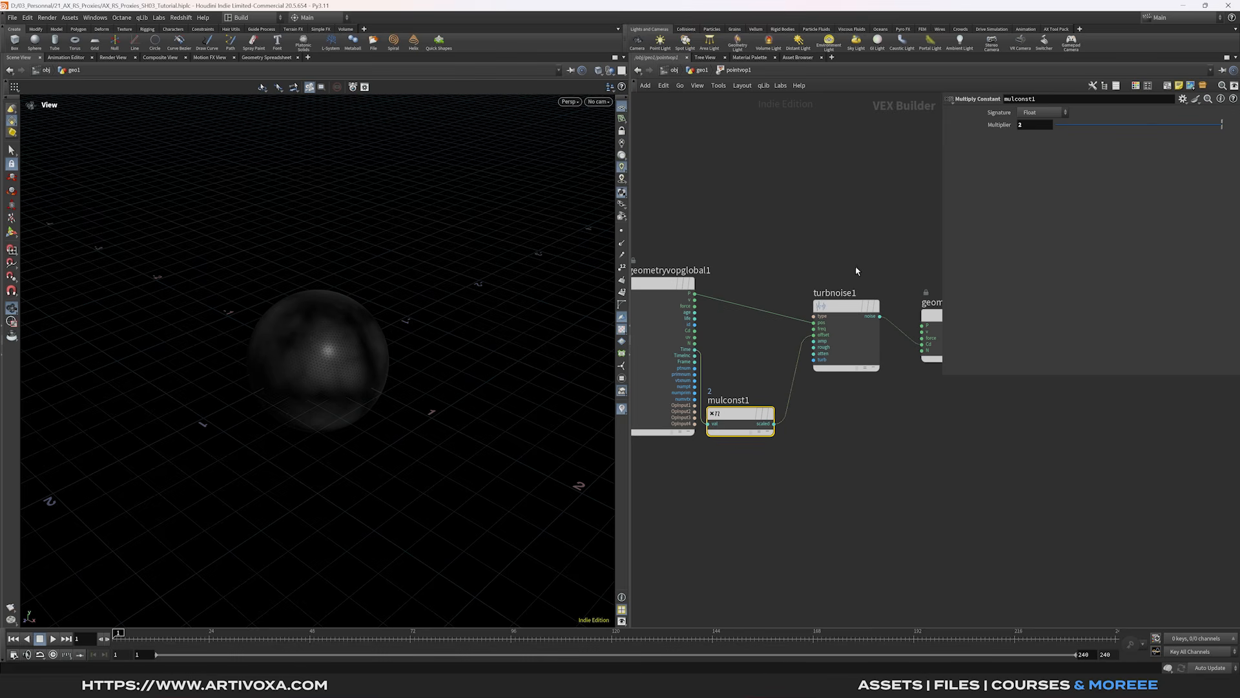
left_click(703, 71)
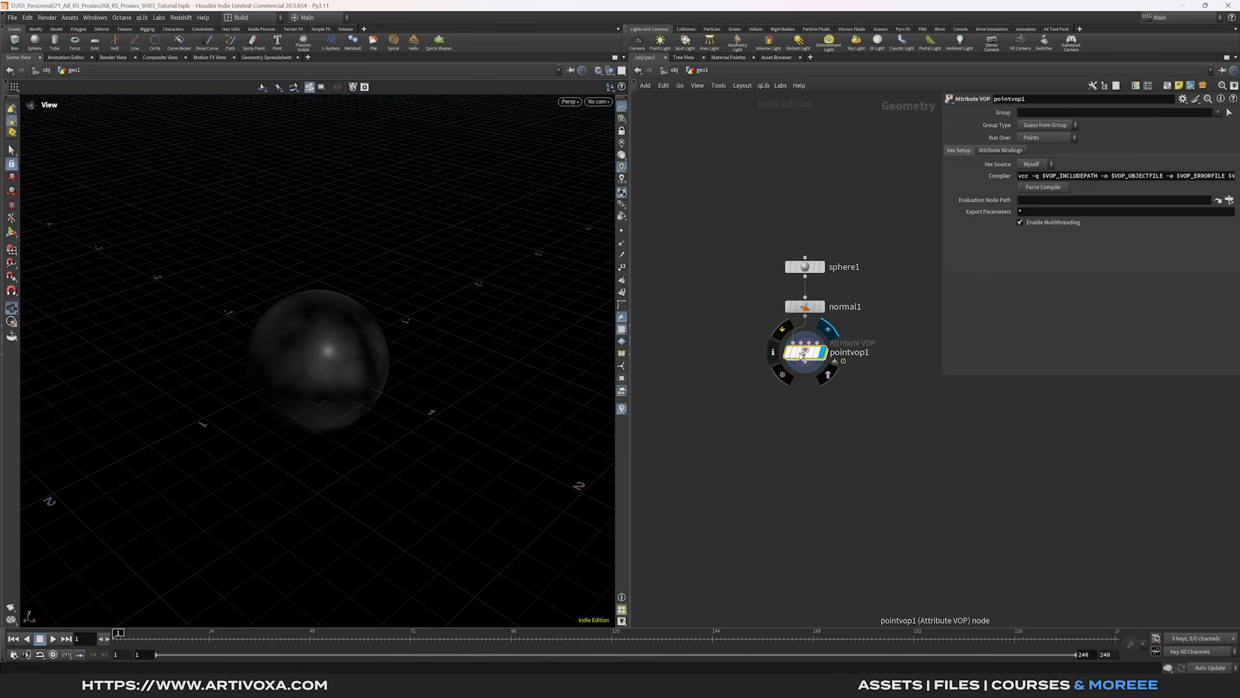
- Inside pointvop1, promote turbnoise1's inputs with Create Input Parameters
double_click(807, 354)
right_click(840, 308)
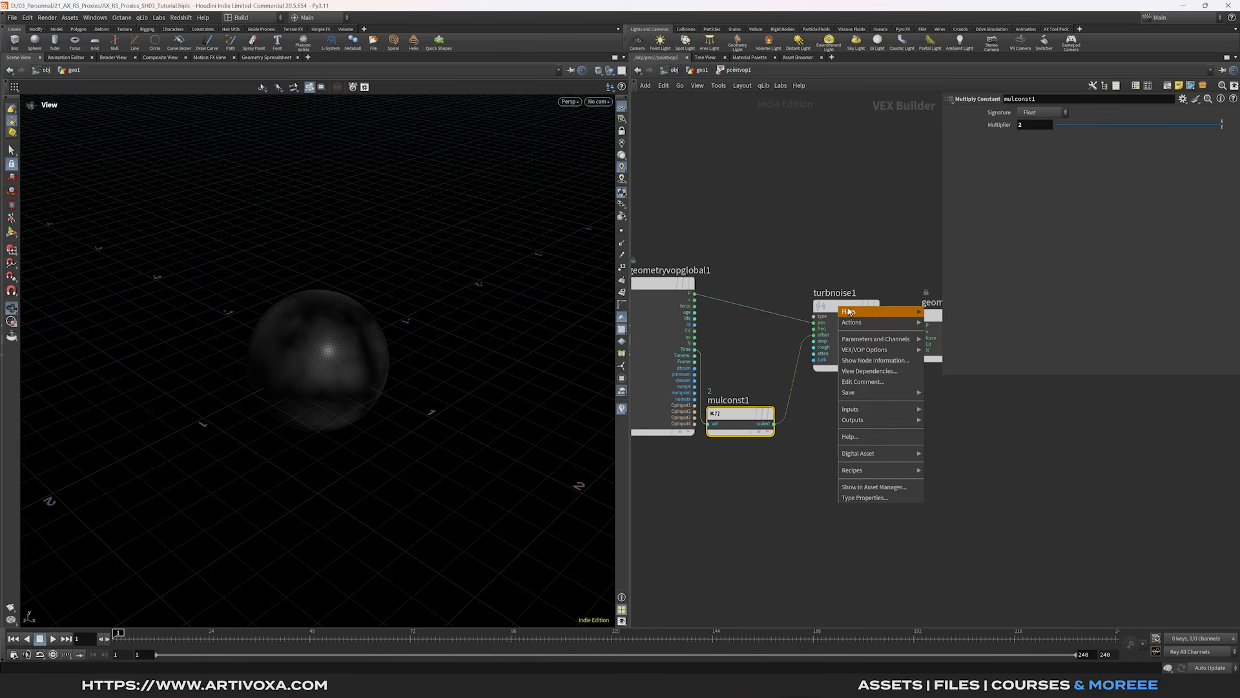
mouse_move(861, 352)
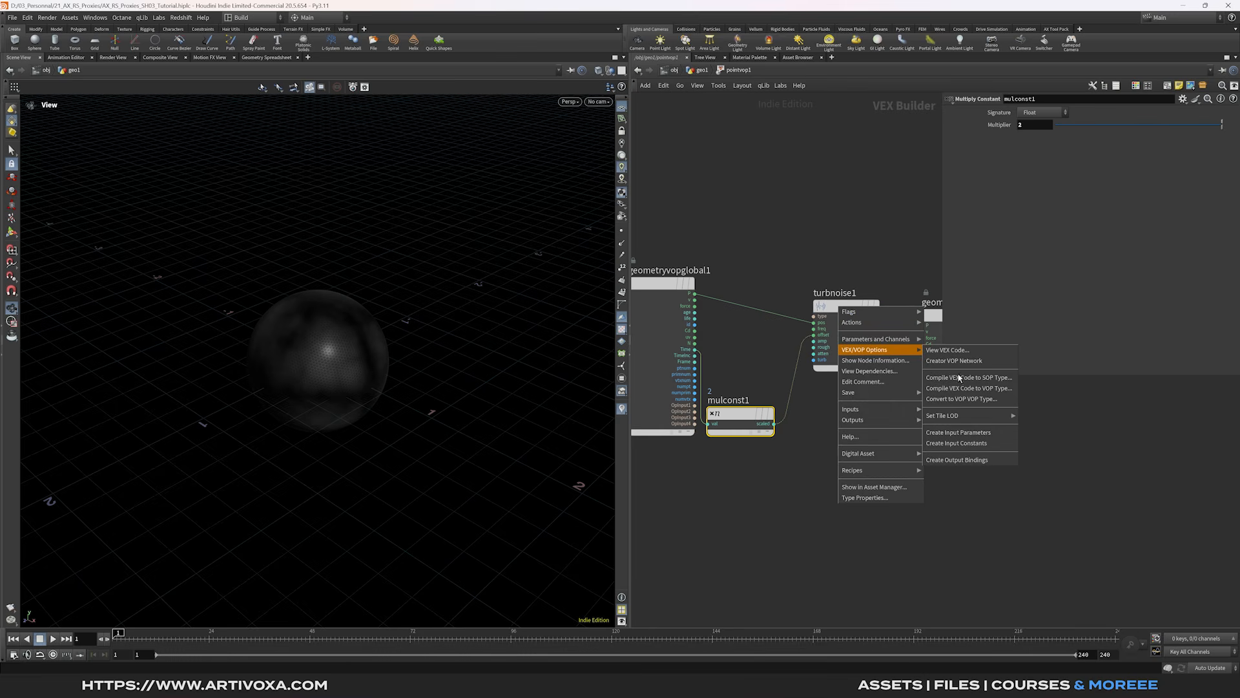
left_click(956, 432)
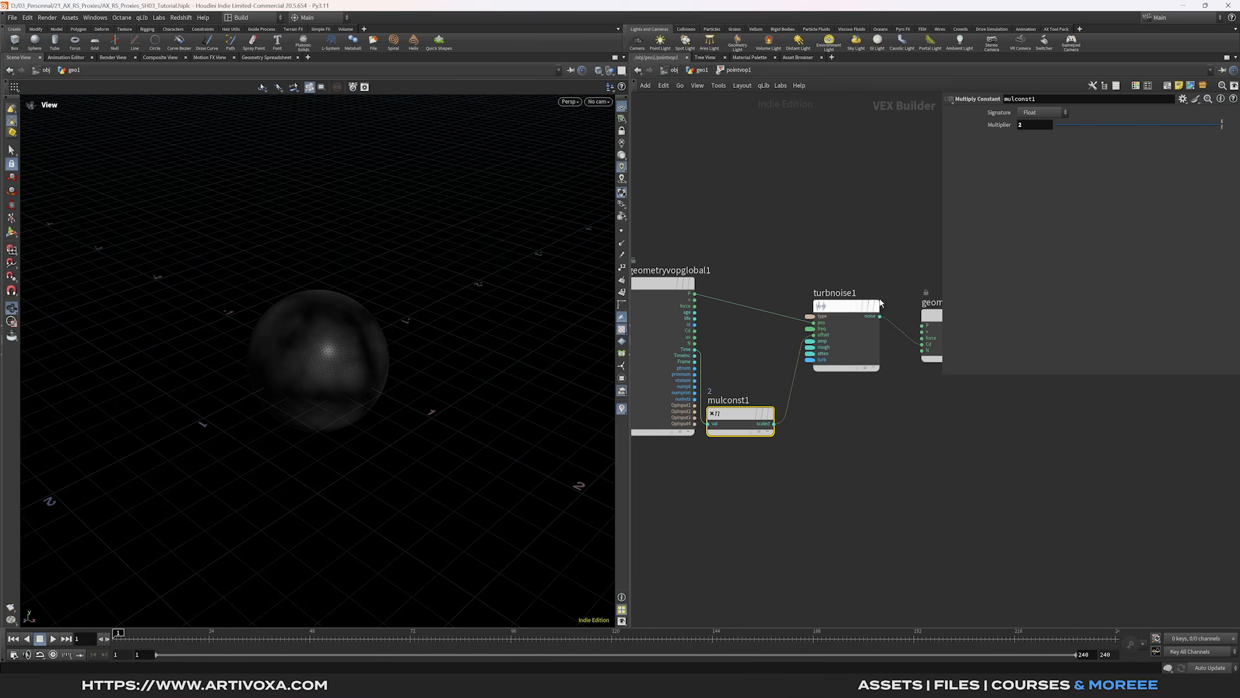
- Back in geo1, set Noise Type to Zero Centered Perlin Noise and raise frequency to 2.3
left_click(699, 71)
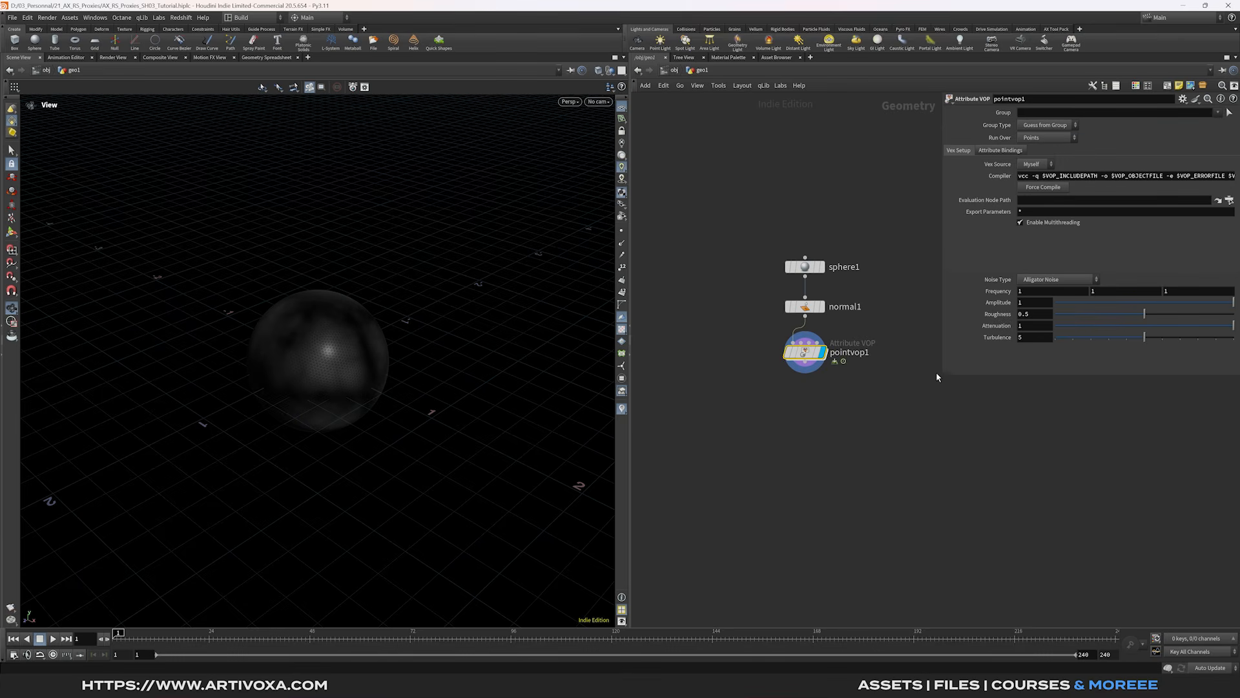
left_click_drag(942, 379, 921, 488)
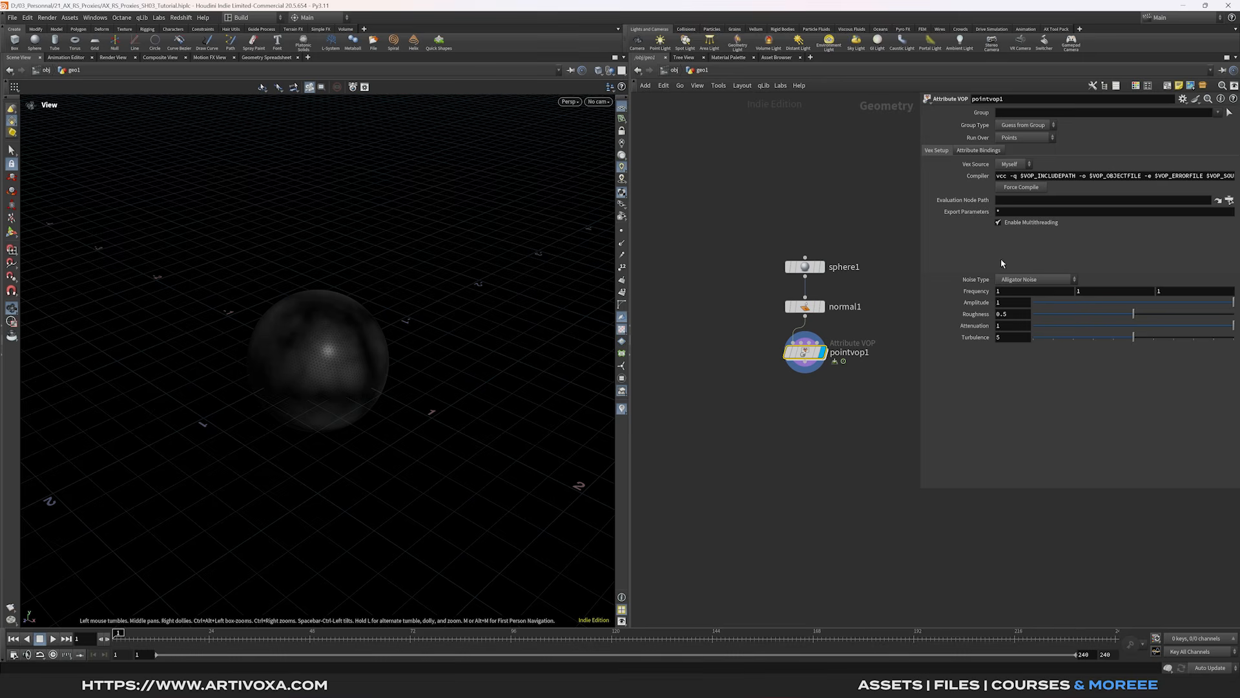
left_click(1034, 279)
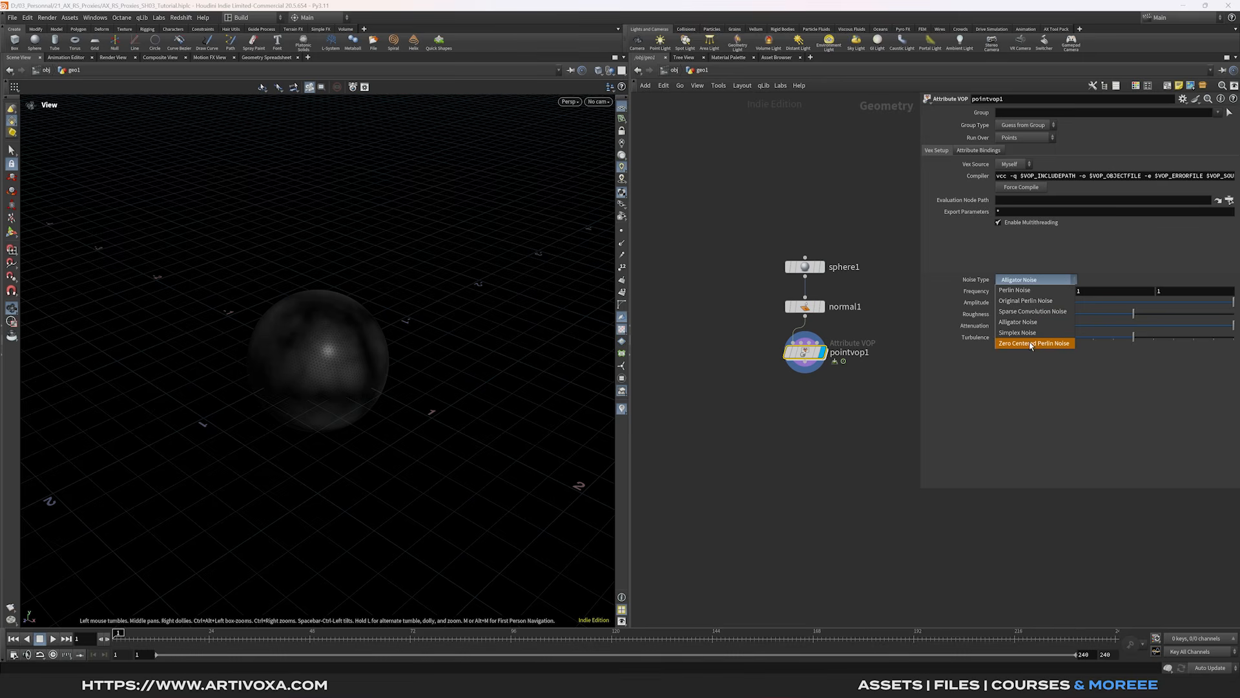
left_click(1031, 343)
middle_click_drag(986, 298, 1055, 299)
- Set the noise amplitude to 10 and roughness to 0.4
left_click(1014, 303)
type("0")
left_click(1019, 315)
key("Return")
key("Tab")
type("blast")
key("Return")
left_click_drag(816, 376, 812, 379)
left_click(825, 378)
left_click(1021, 114)
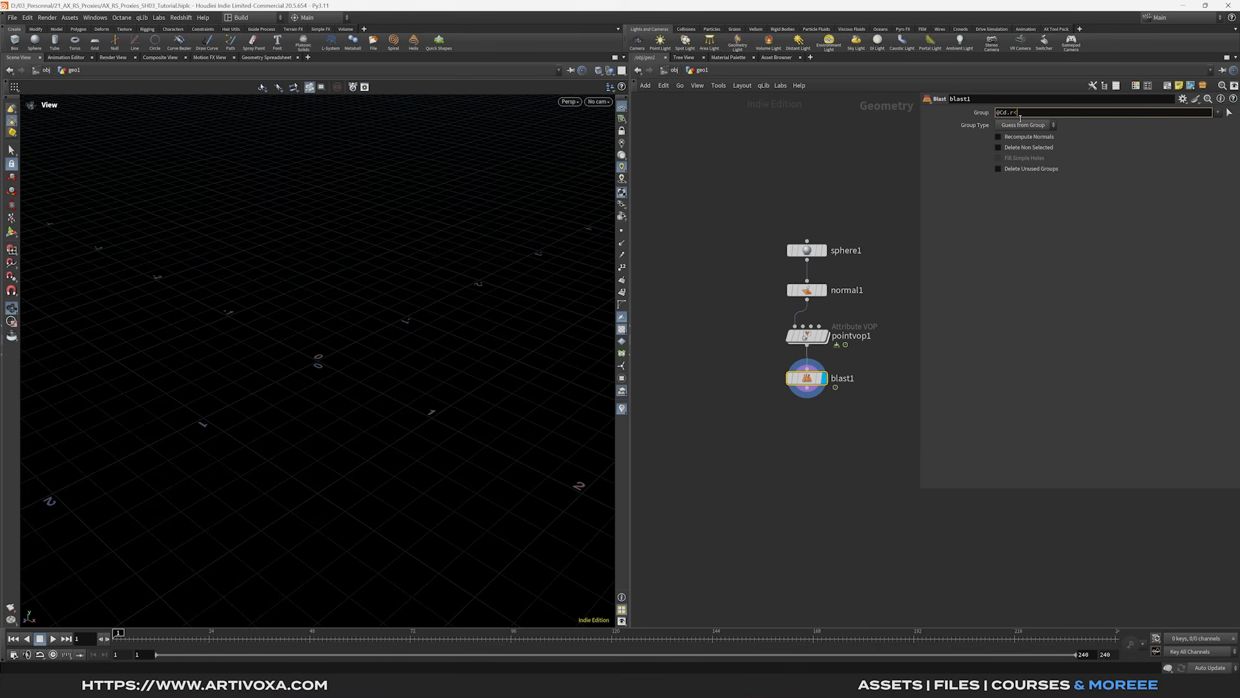
key("Return")
left_click(1026, 124)
left_click(1023, 146)
mouse_move(308, 365)
left_mouse_down()
mouse_move(355, 360)
mouse_move(290, 351)
left_mouse_up()
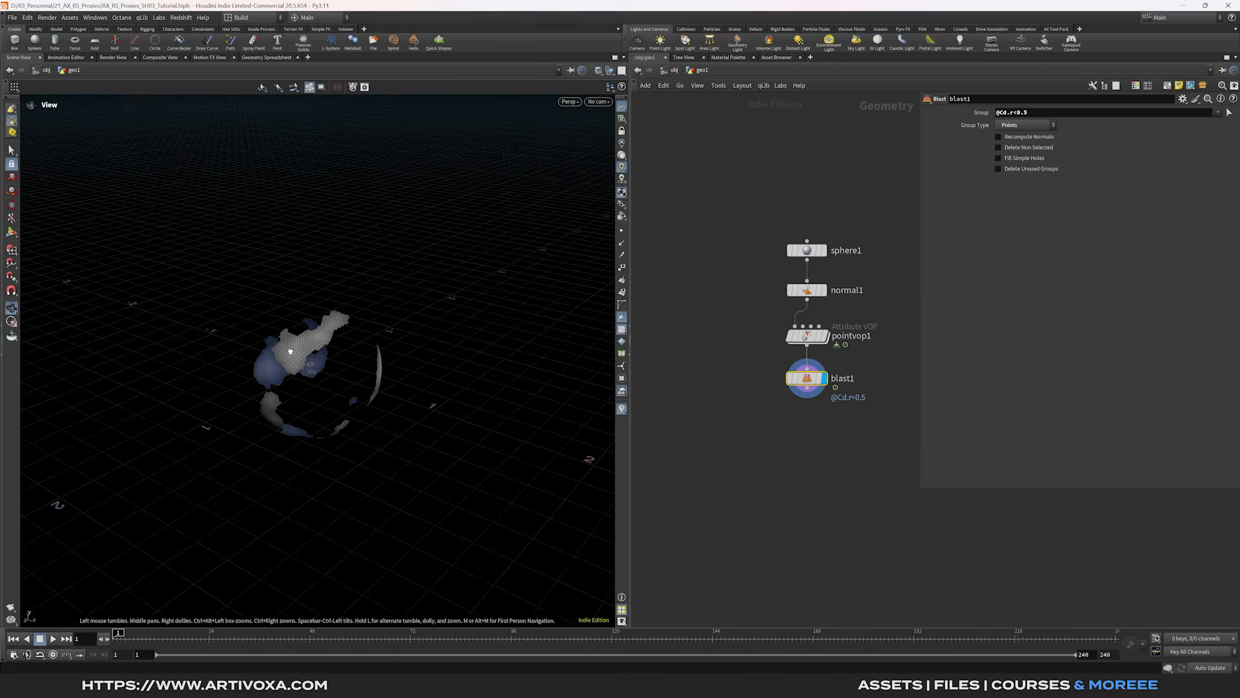
- Append a Clean node and an Attribute Delete node after blast1
key("Tab")
type("clean")
key("Return")
key("Tab")
type("attdel")
key("Return")
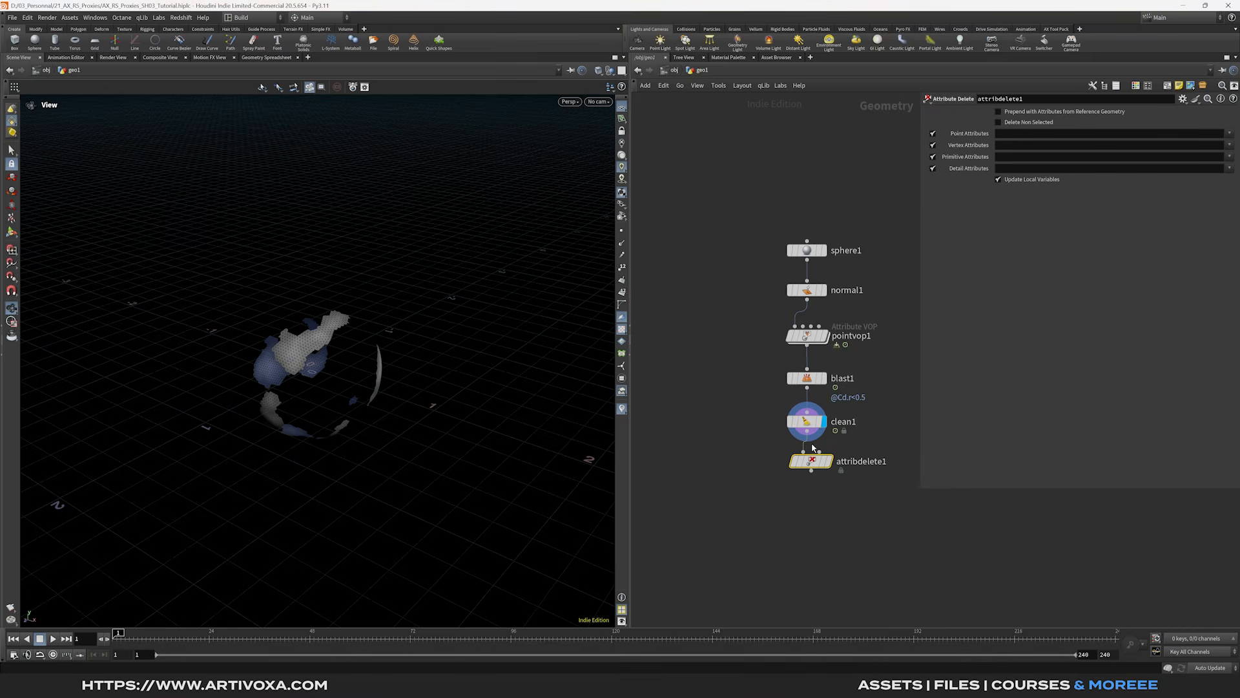
- Delete the Cd point attribute in attribdelete1 and check the animated patches
left_click(834, 463)
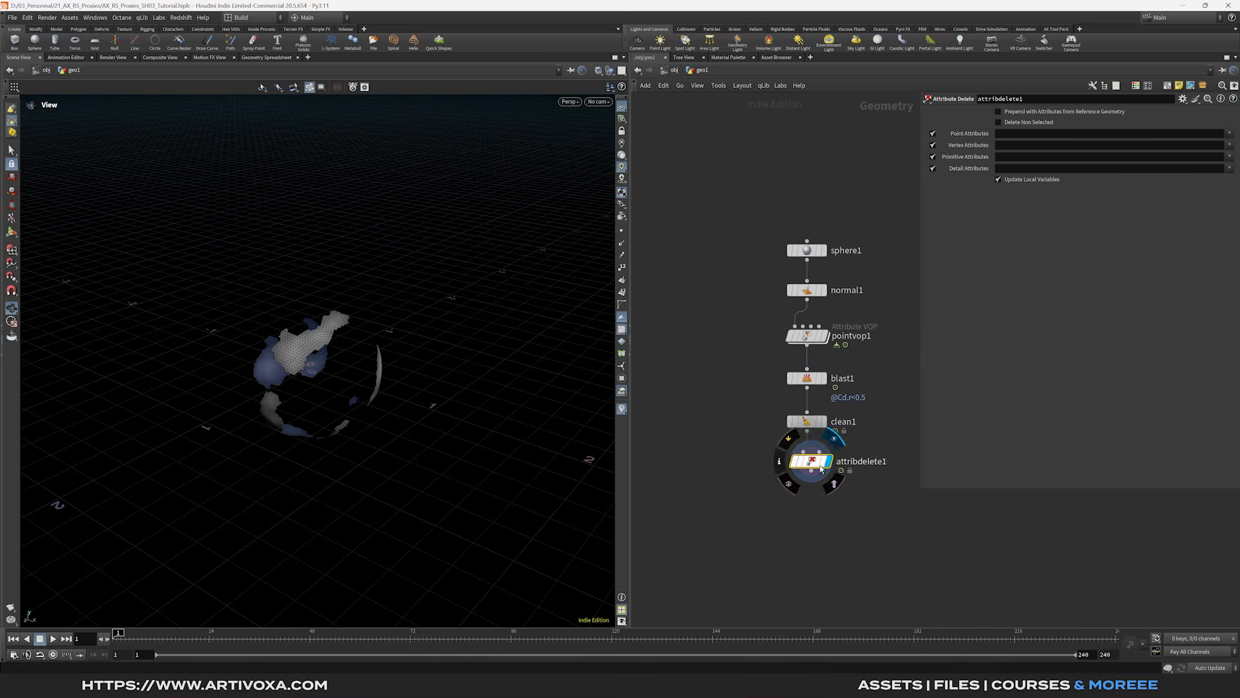
left_click(1230, 133)
left_click(1214, 144)
mouse_move(186, 636)
left_mouse_down()
mouse_move(131, 636)
mouse_move(187, 646)
left_mouse_up()
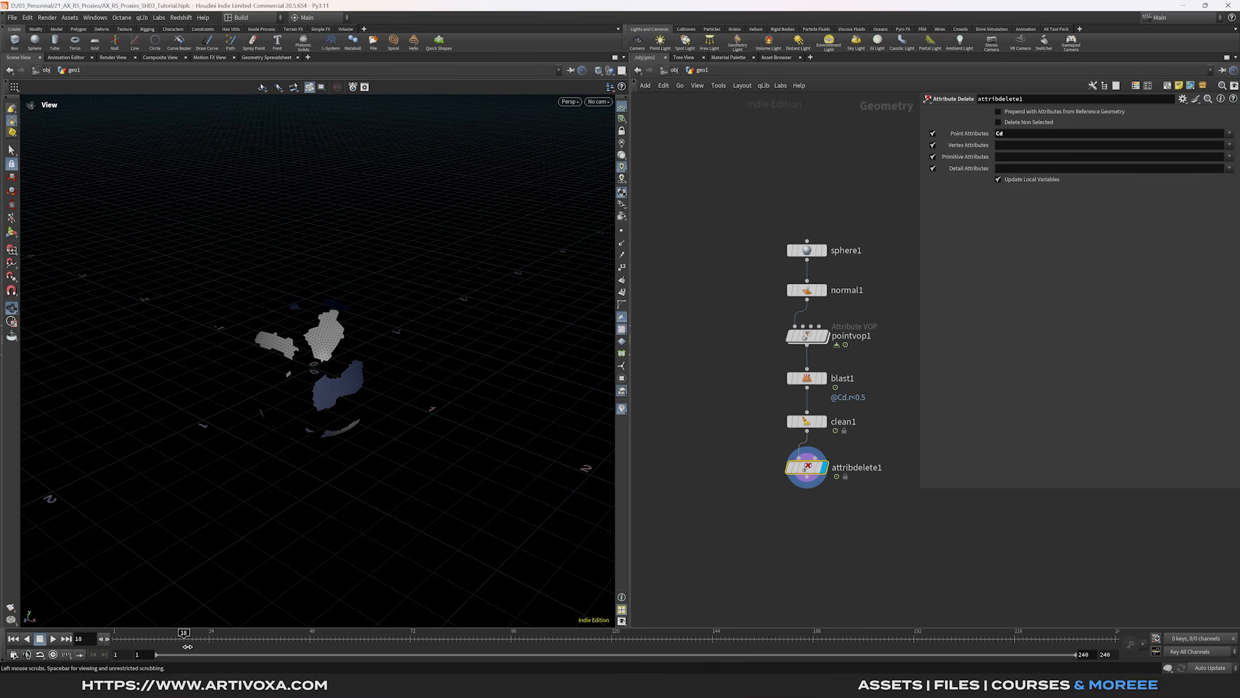
left_click_drag(297, 427, 308, 359)
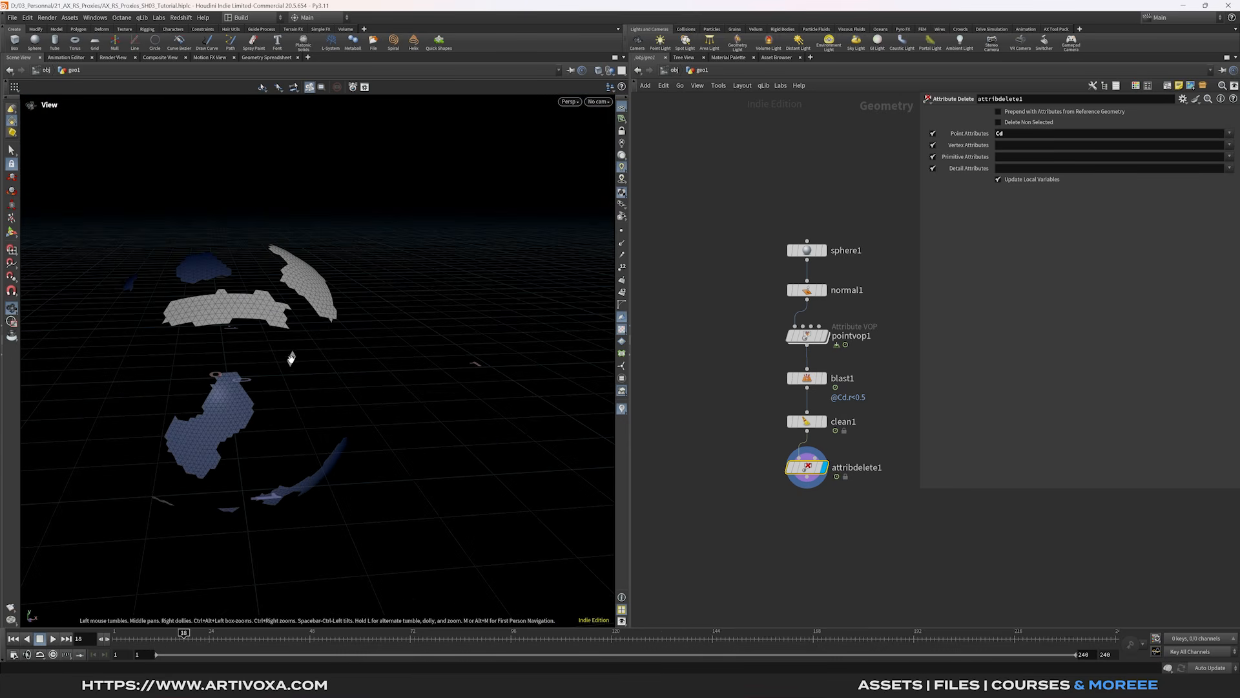
left_click_drag(177, 487, 325, 358)
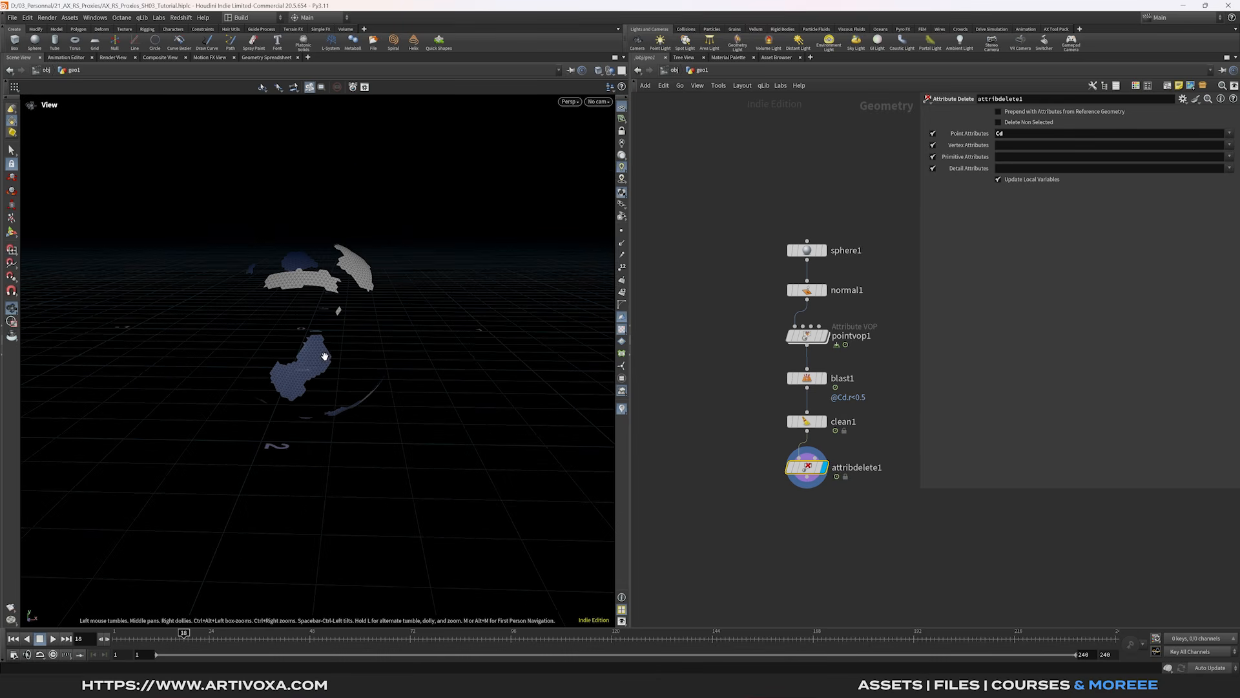
- Add a Labs Delete Small Parts node after attribdelete1 and display it
key("Tab")
mouse_move(812, 502)
type("labs delete")
key("Return")
key("Return")
left_click(810, 509)
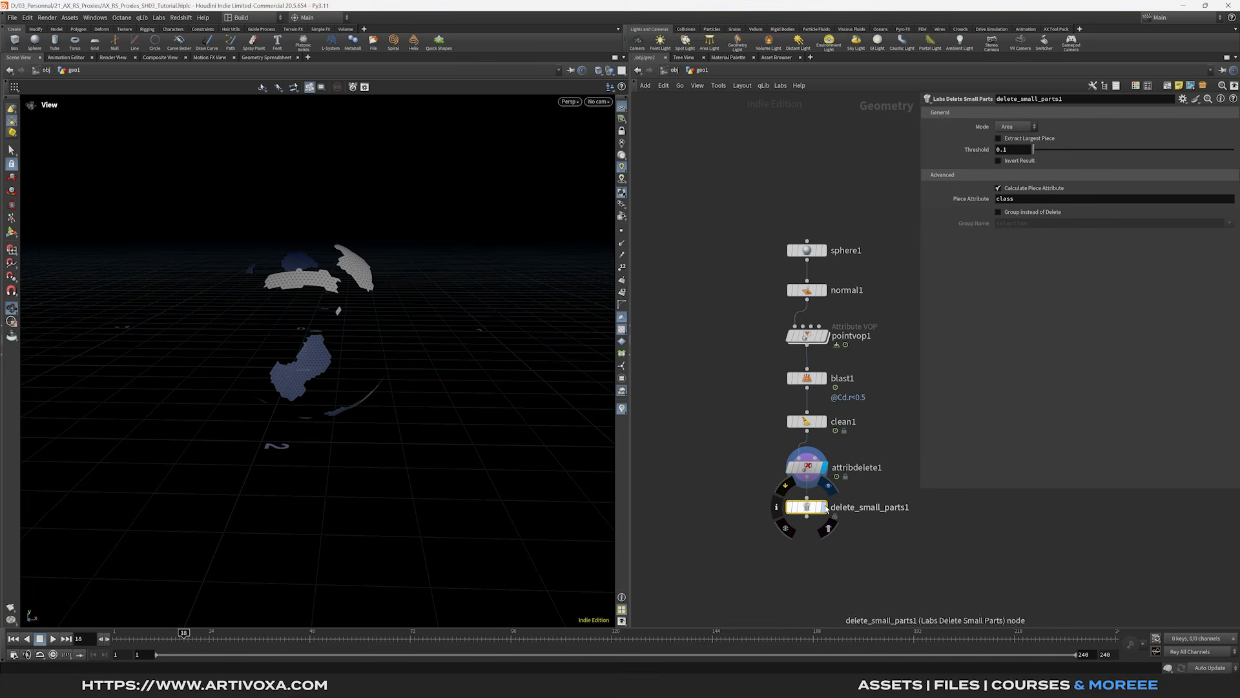
- Set the delete_small_parts1 area threshold to 0.01
double_click(1018, 149)
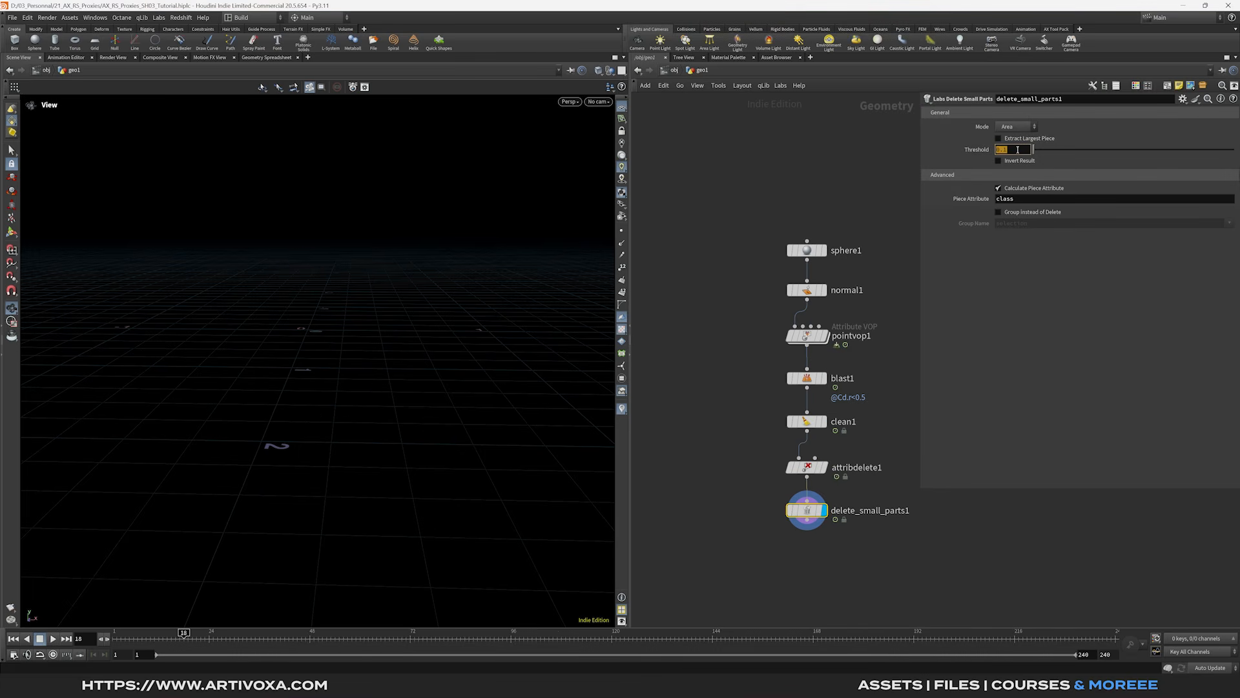
type("0.01")
key("Return")
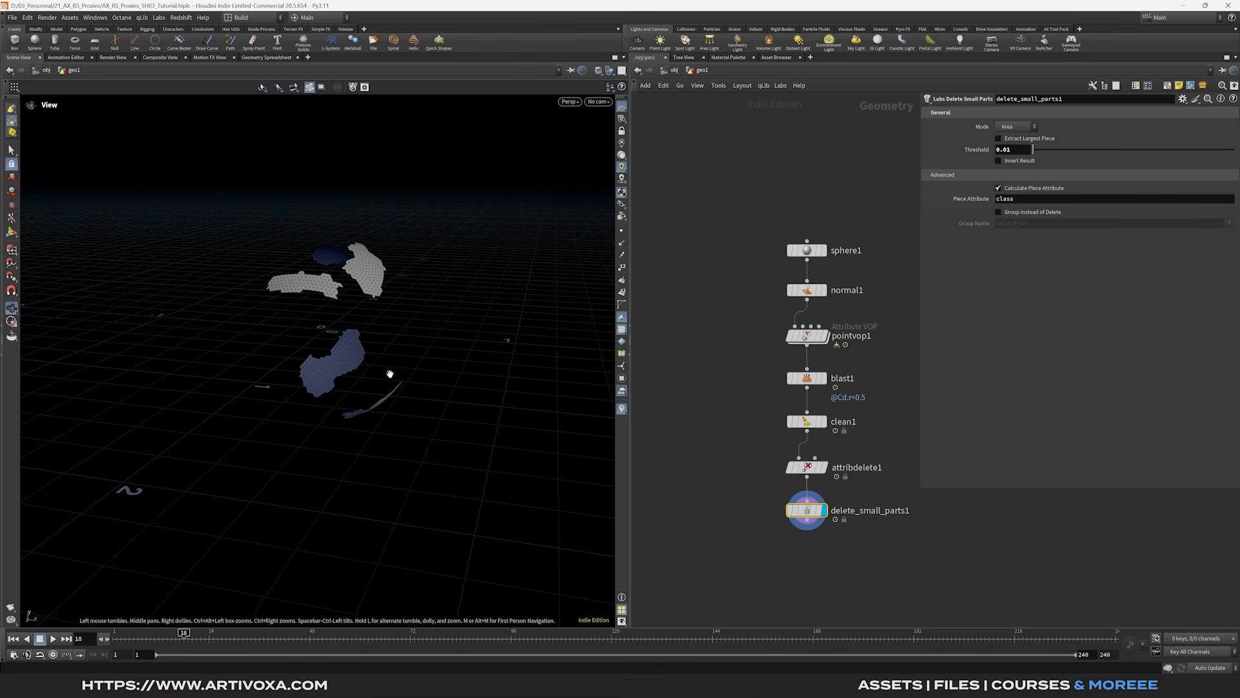
middle_click_drag(350, 290, 364, 279)
- Add Labs Edge Smooth below it with Include Unshared Edges on, and review the animation
middle_click_drag(815, 539, 815, 443)
left_click(807, 424)
key("Tab")
type("edge smo")
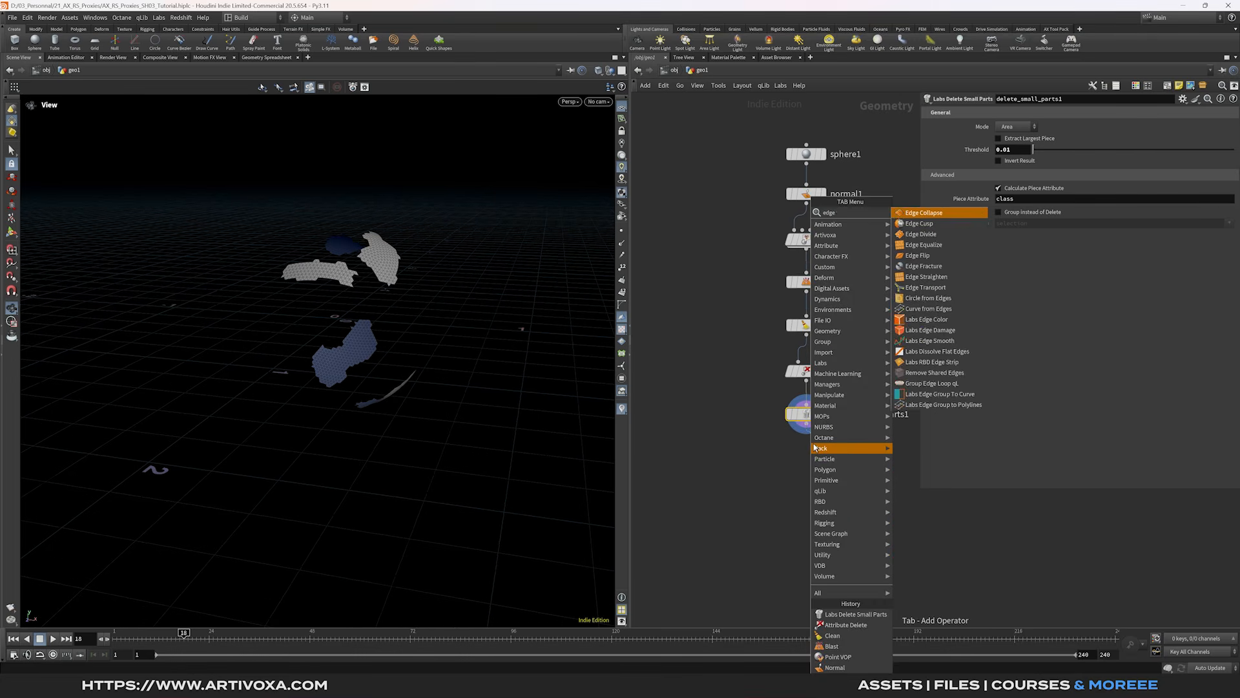
key("Return")
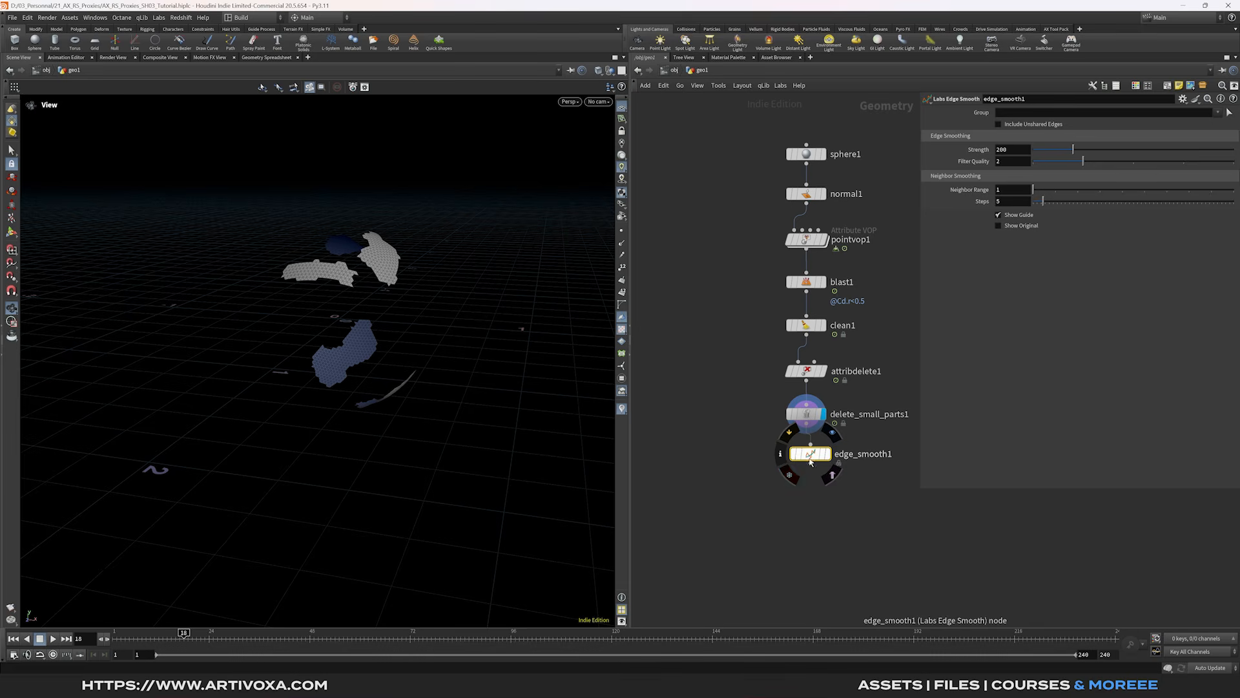
left_click(999, 124)
left_click_drag(468, 278, 336, 601)
mouse_move(229, 637)
left_mouse_down()
mouse_move(383, 638)
mouse_move(250, 638)
left_mouse_up()
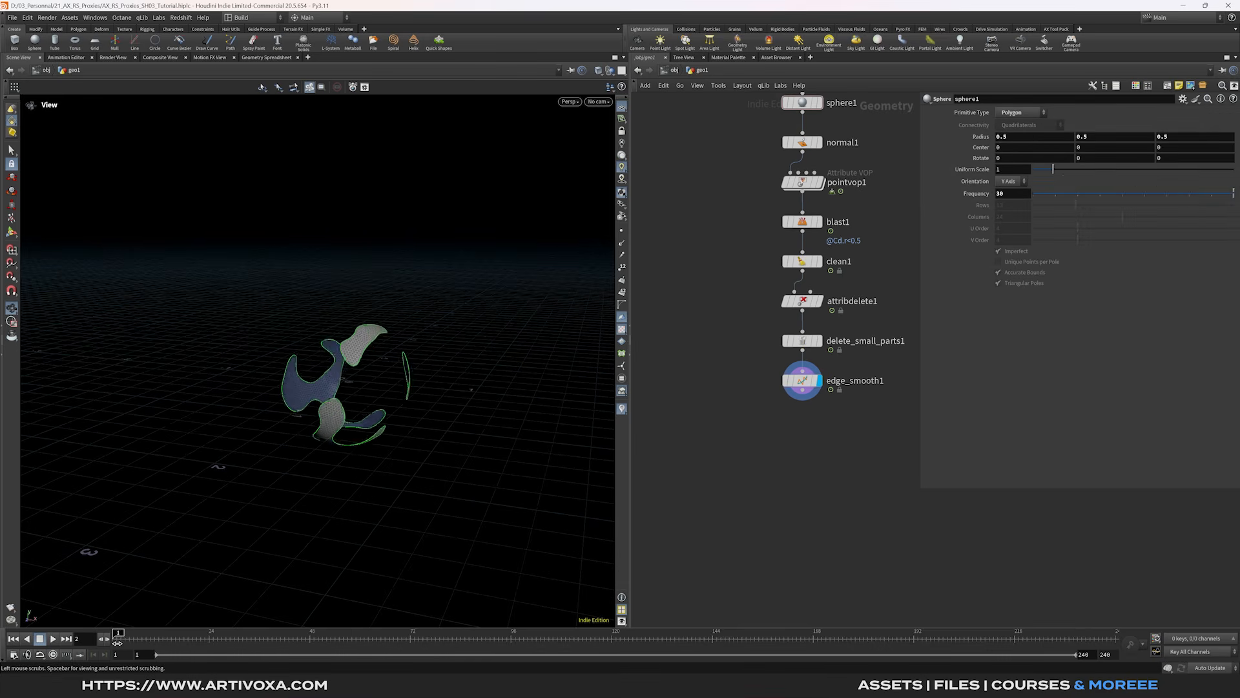
left_click_drag(250, 641, 117, 638)
- Add a Scatter after edge_smooth1 with a total count of 150000 points
right_click(804, 391)
type("scat")
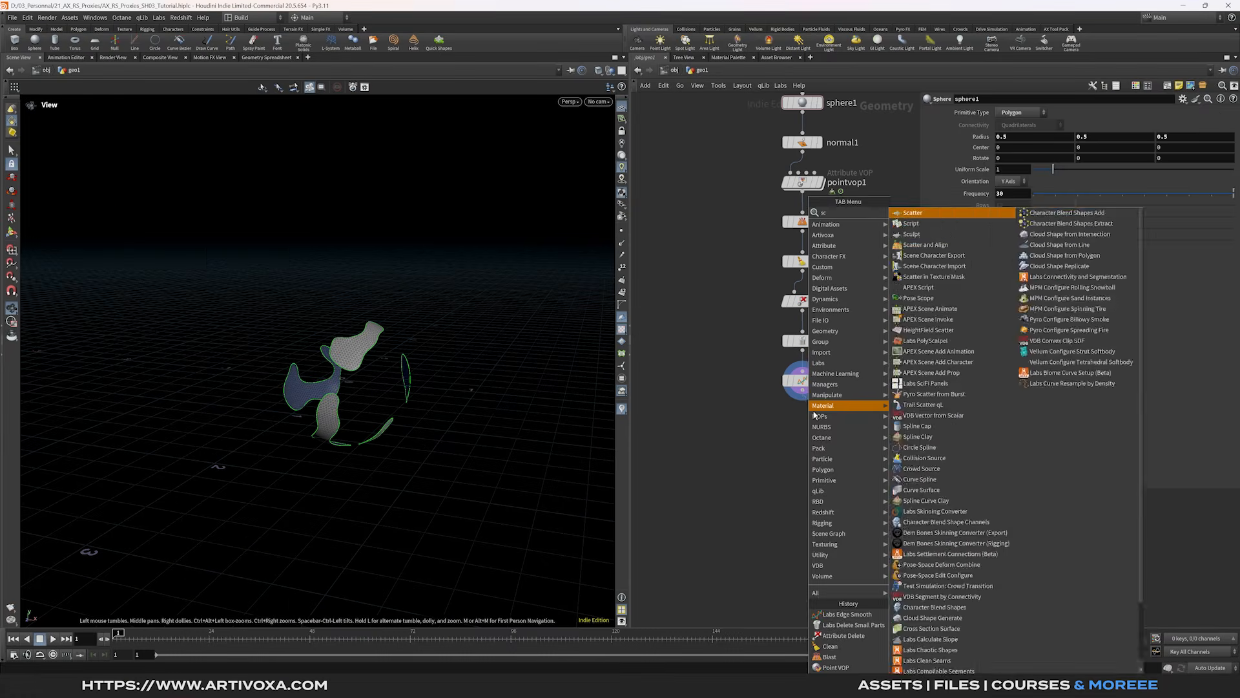
key("Return")
key("Return")
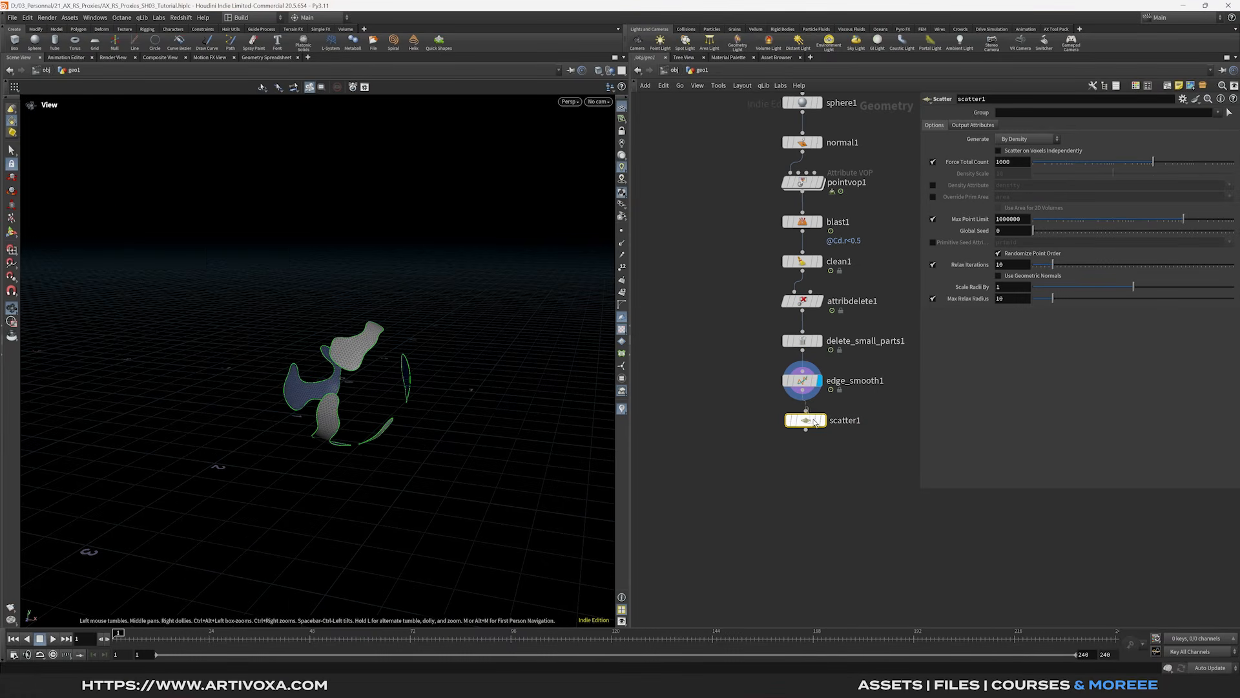
left_click_drag(815, 420, 812, 425)
left_click(819, 425)
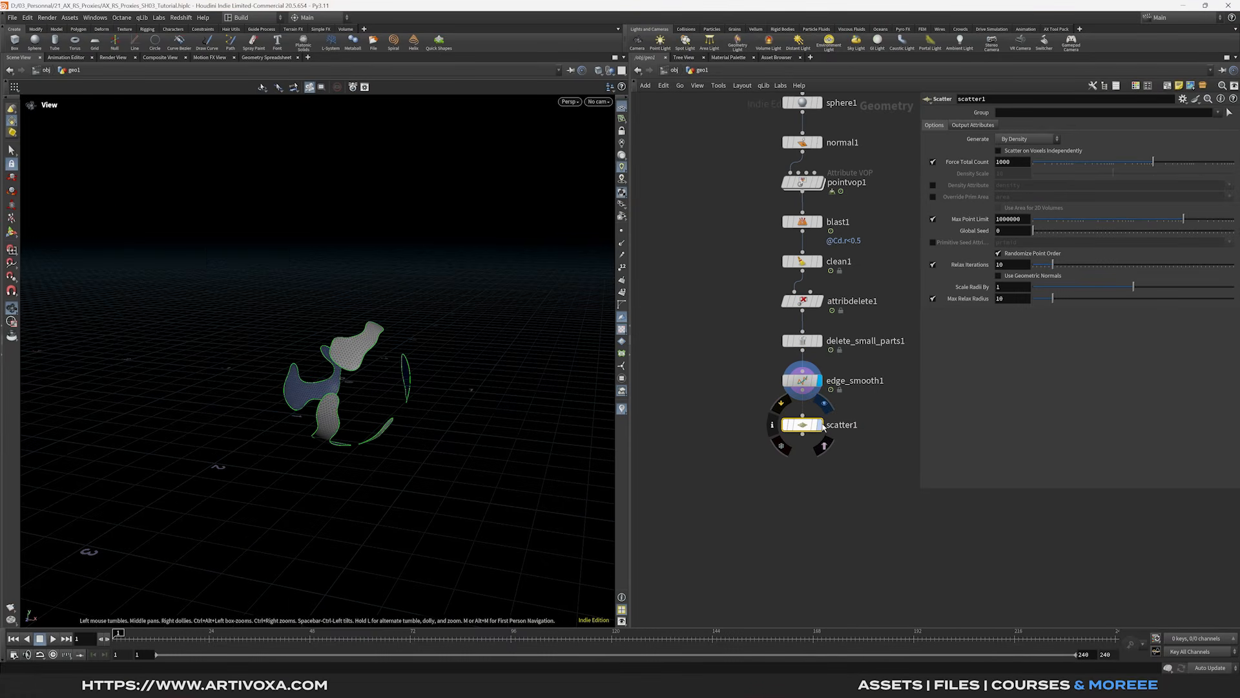
left_click(1022, 166)
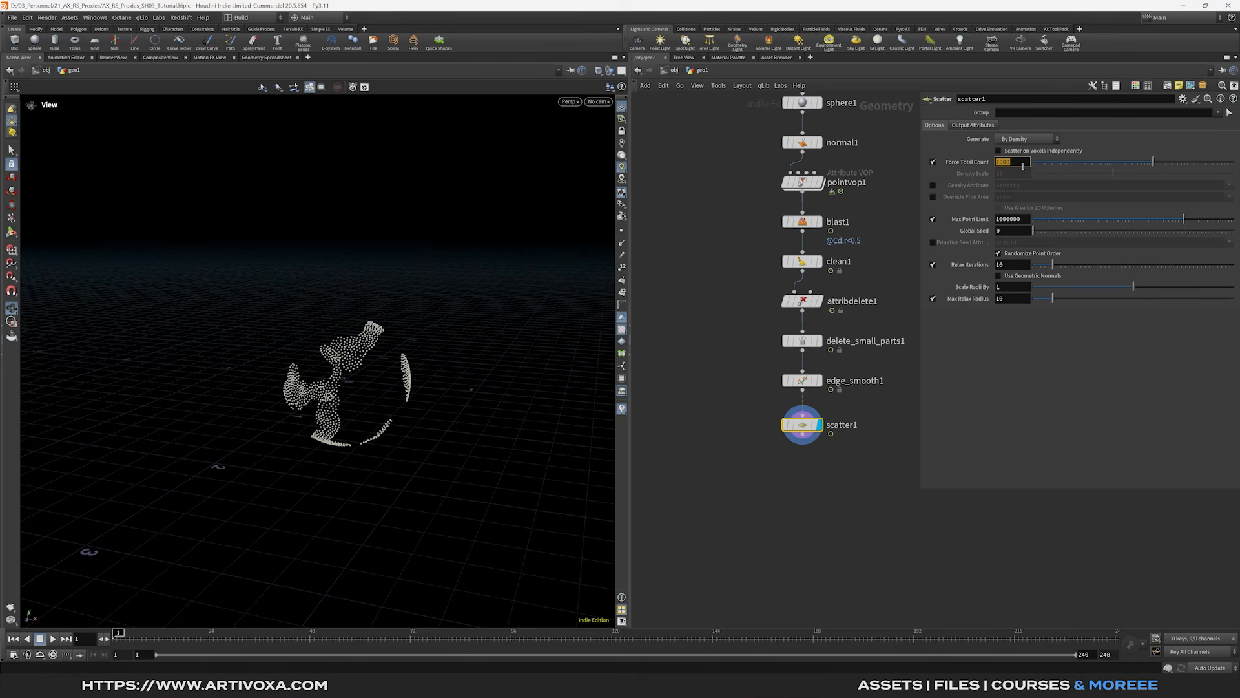
type("150000")
key("Return")
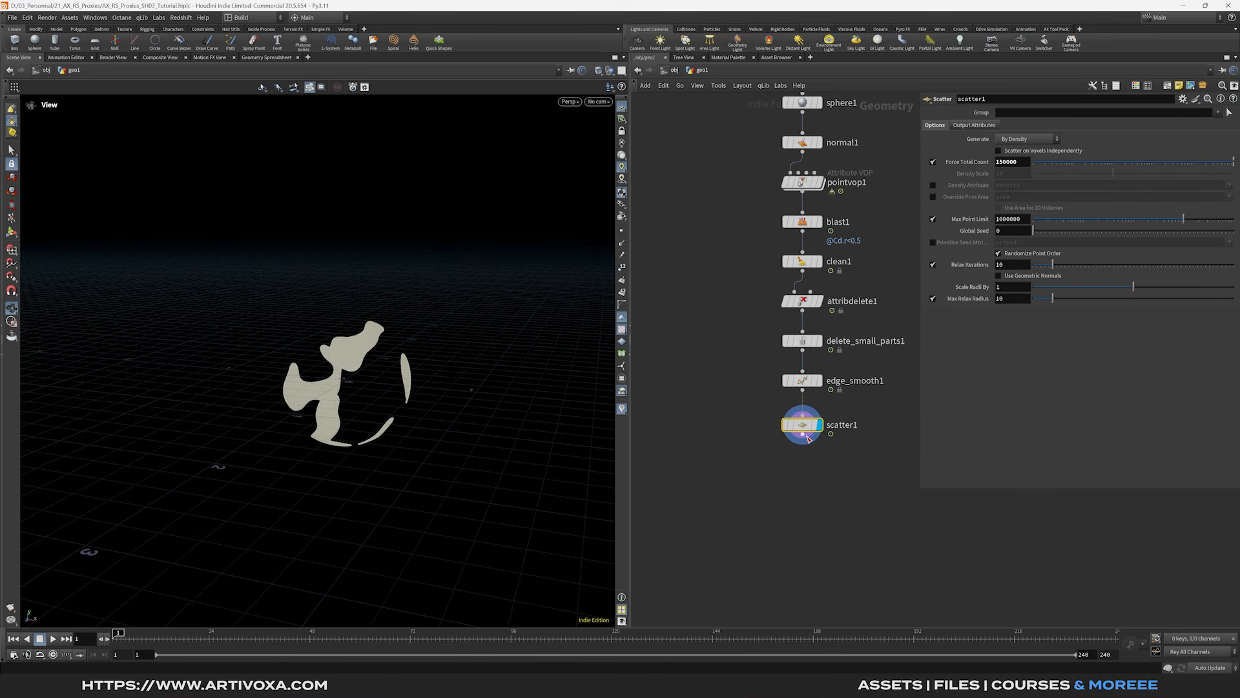
- Add a Point Velocity node under scatter1 with Add Curl Noise enabled
key("Tab")
type("point ve")
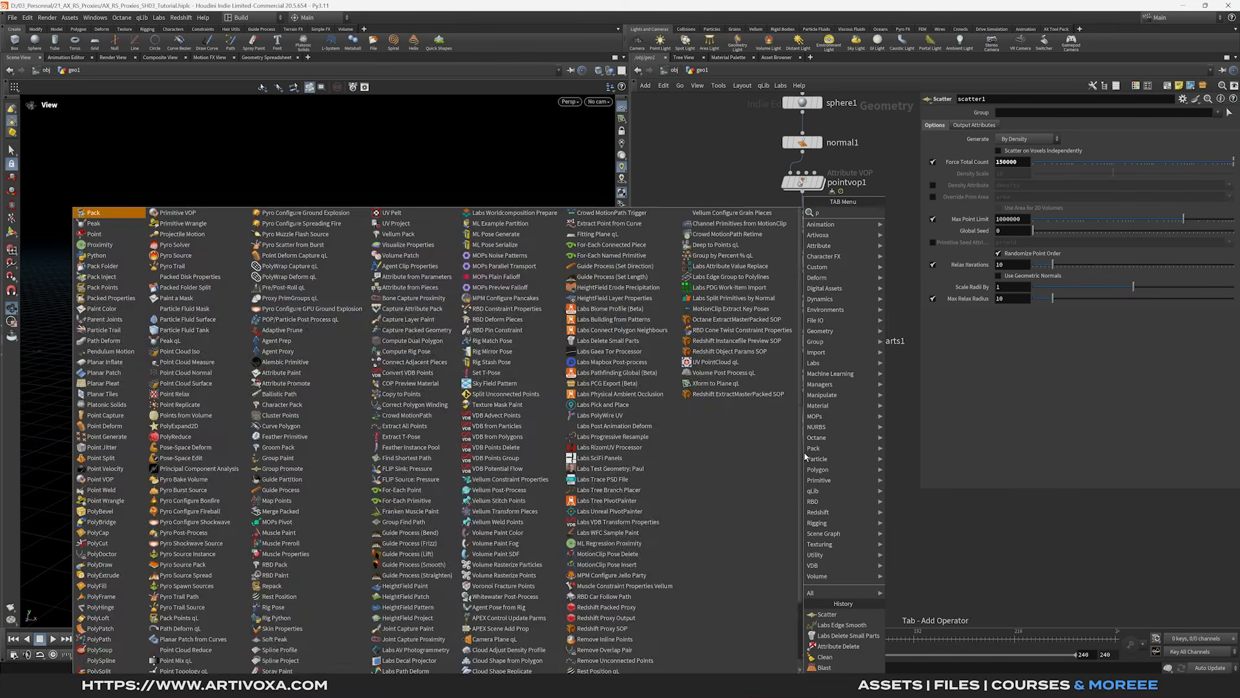
key("Return")
left_click(805, 460)
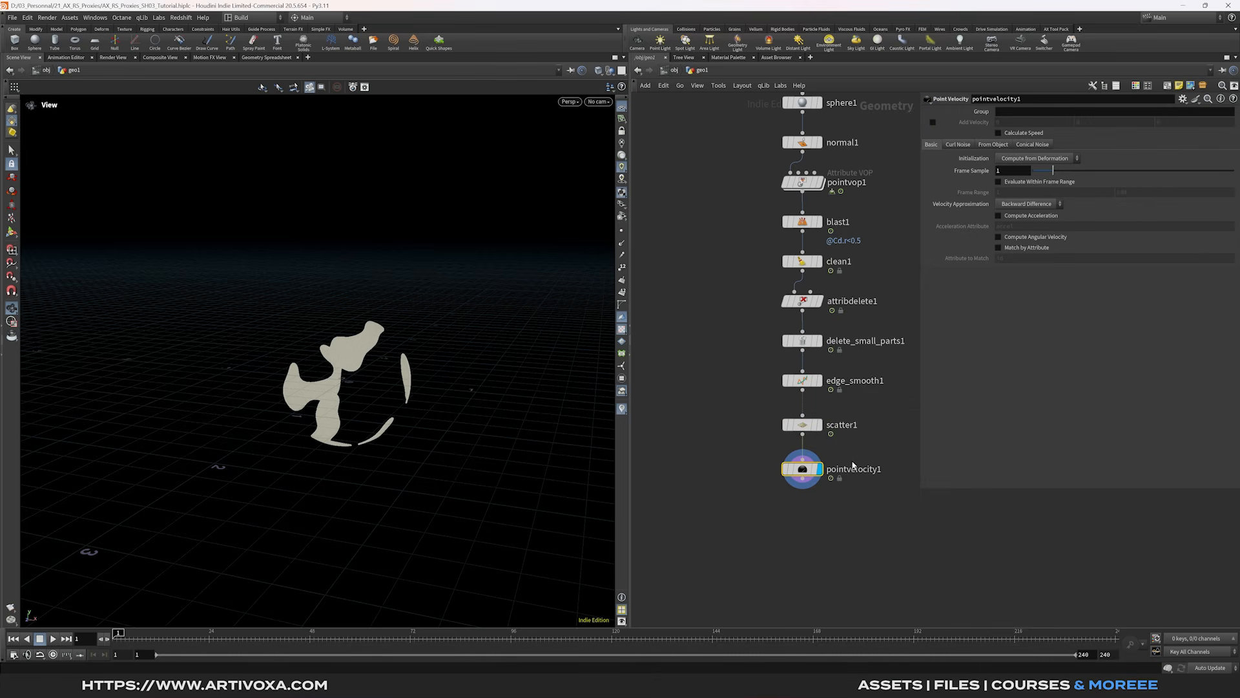
left_click(954, 145)
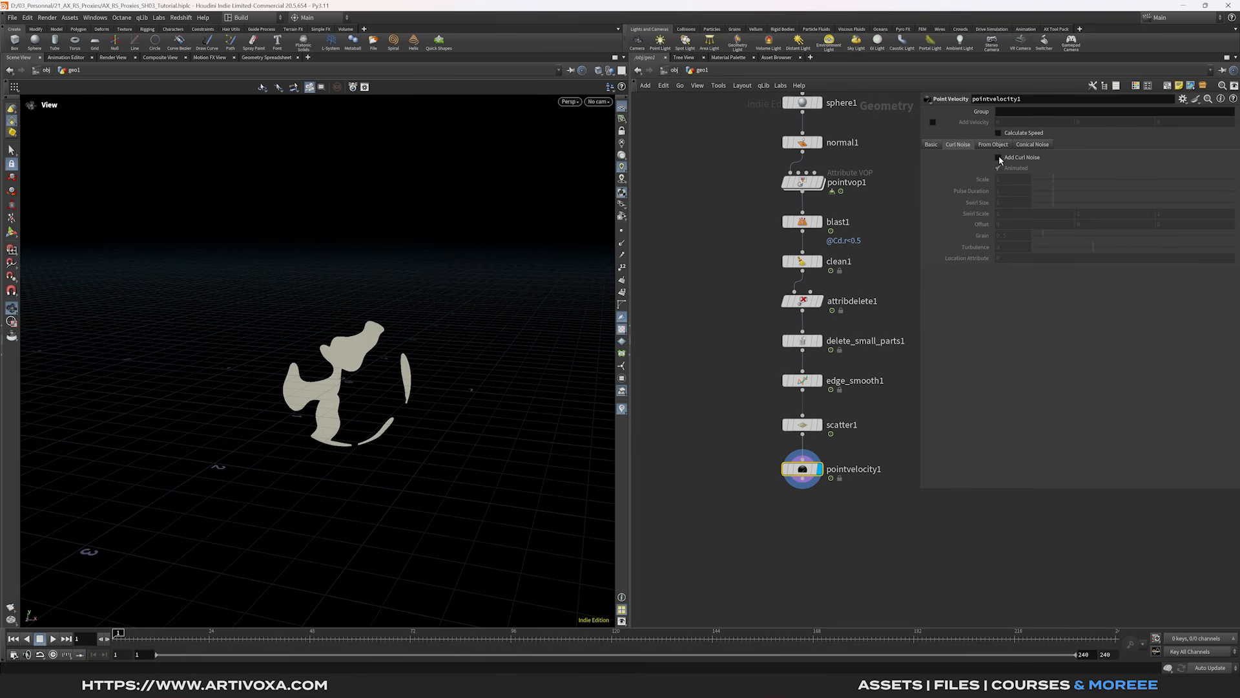
left_click(998, 157)
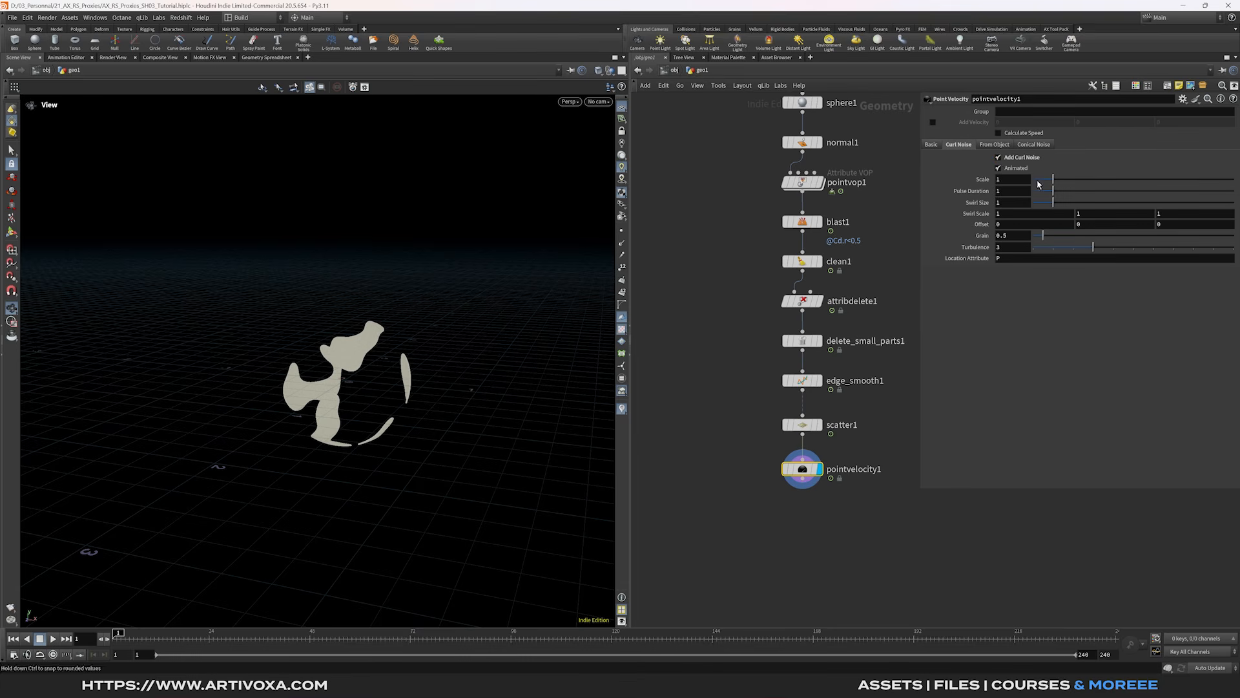
- Create a popnet DOP Network wired from pointvelocity1's output
middle_click_drag(884, 441, 885, 417)
right_click(806, 458)
type("popnet")
key("Return")
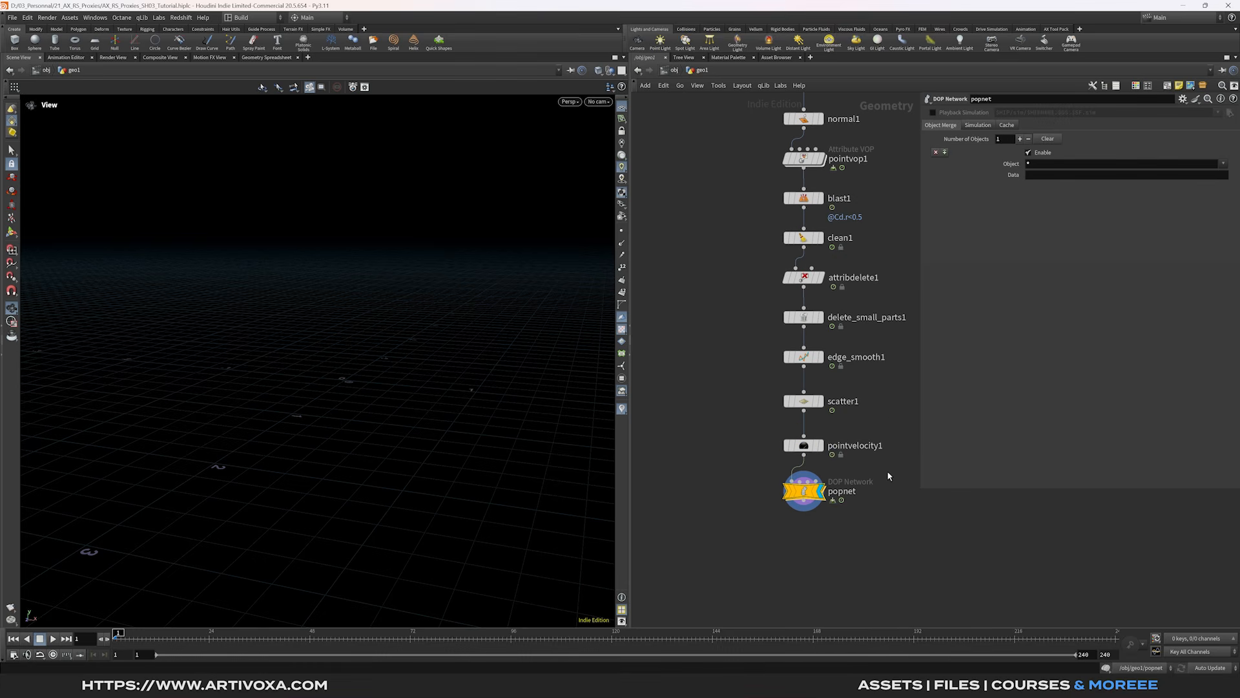
- Set source_first_input to emit from All Points with Inherit Velocity 0.025
double_click(804, 491)
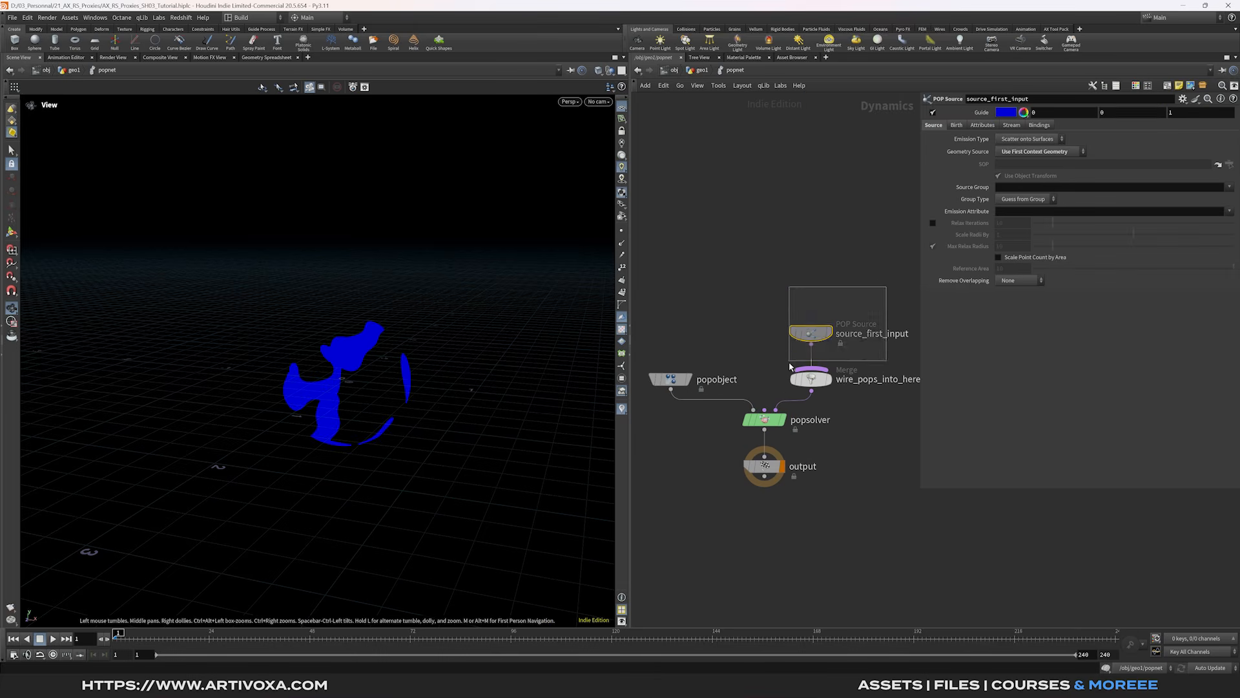
left_click(1030, 138)
left_click(1027, 140)
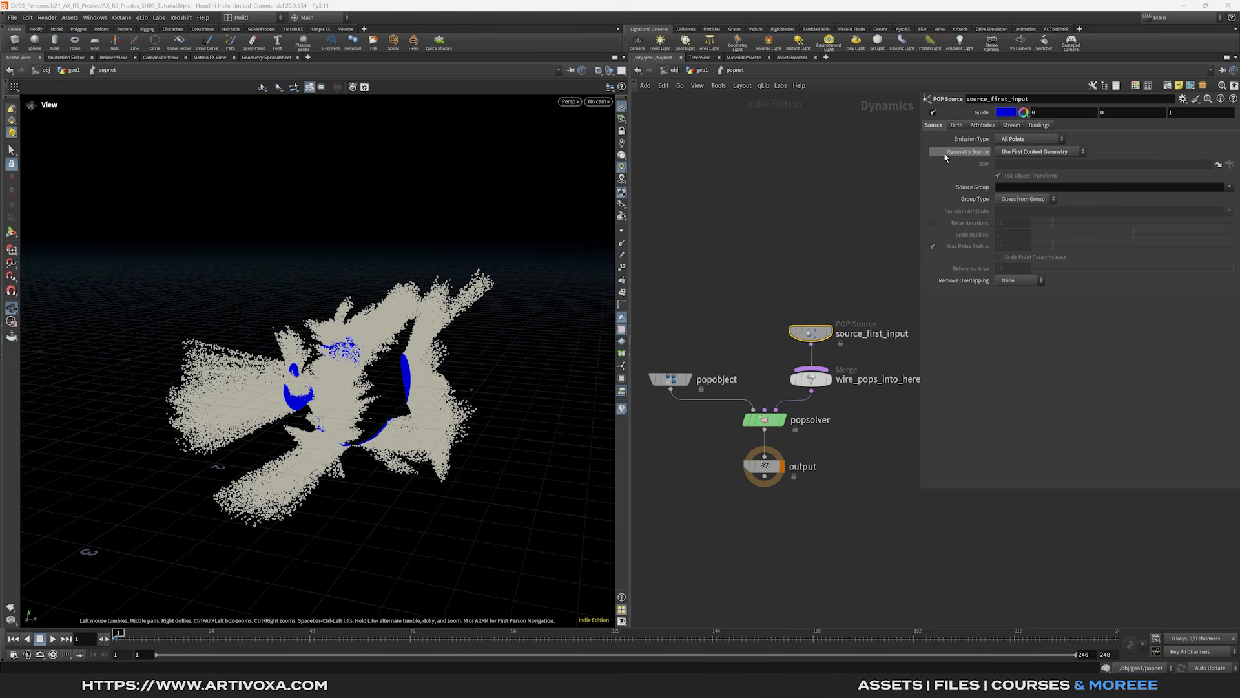
left_click(982, 126)
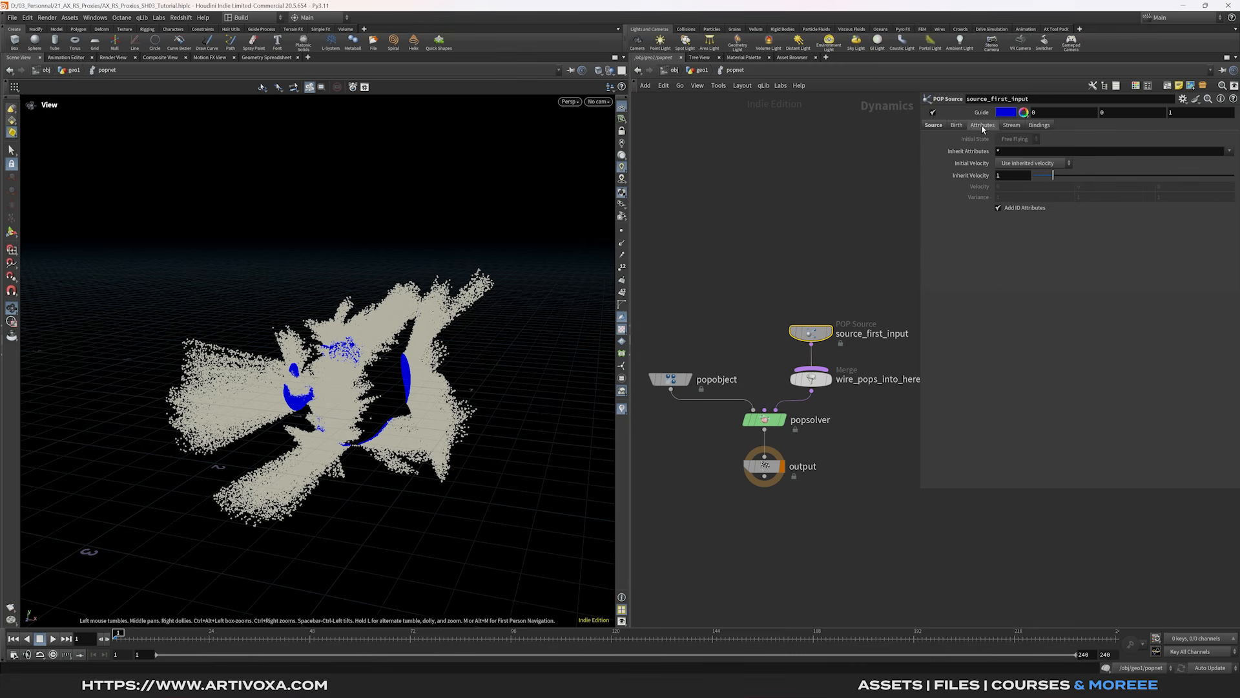
left_click(1019, 176)
key("Return")
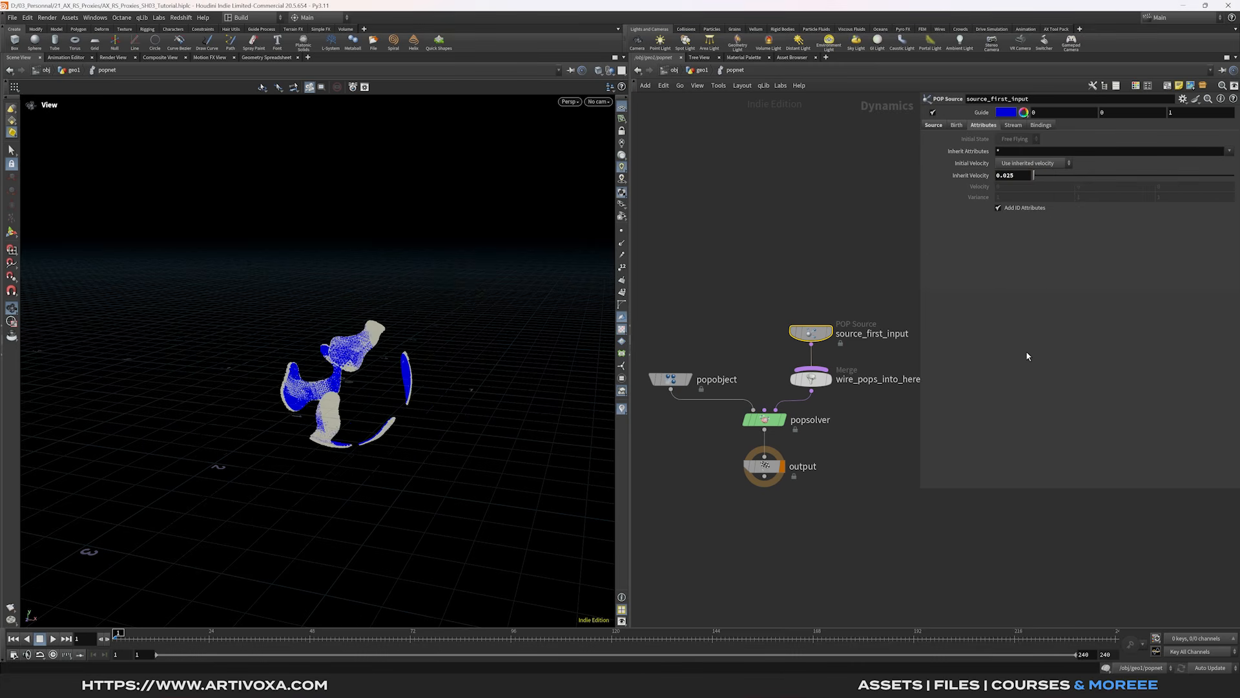
- Add a POP Wind into the solver's pre-solve input with noise amplitude 1
middle_click_drag(745, 270, 770, 279)
key("Tab")
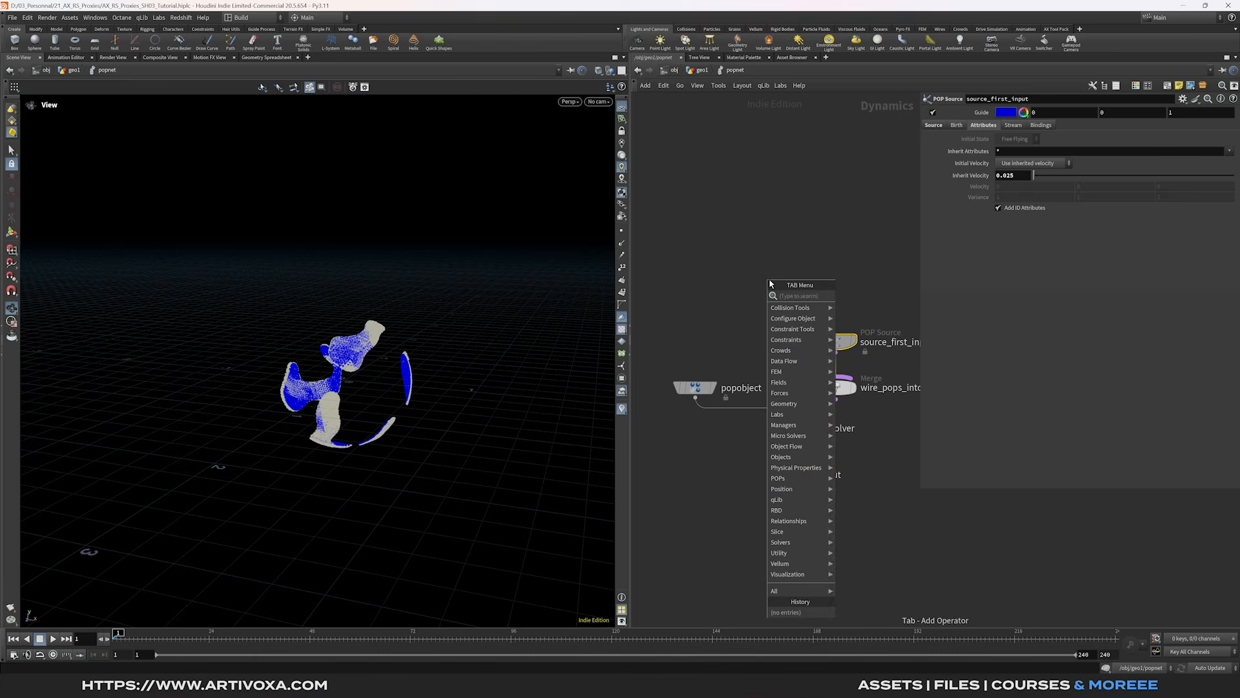
type("pop wi")
key("Return")
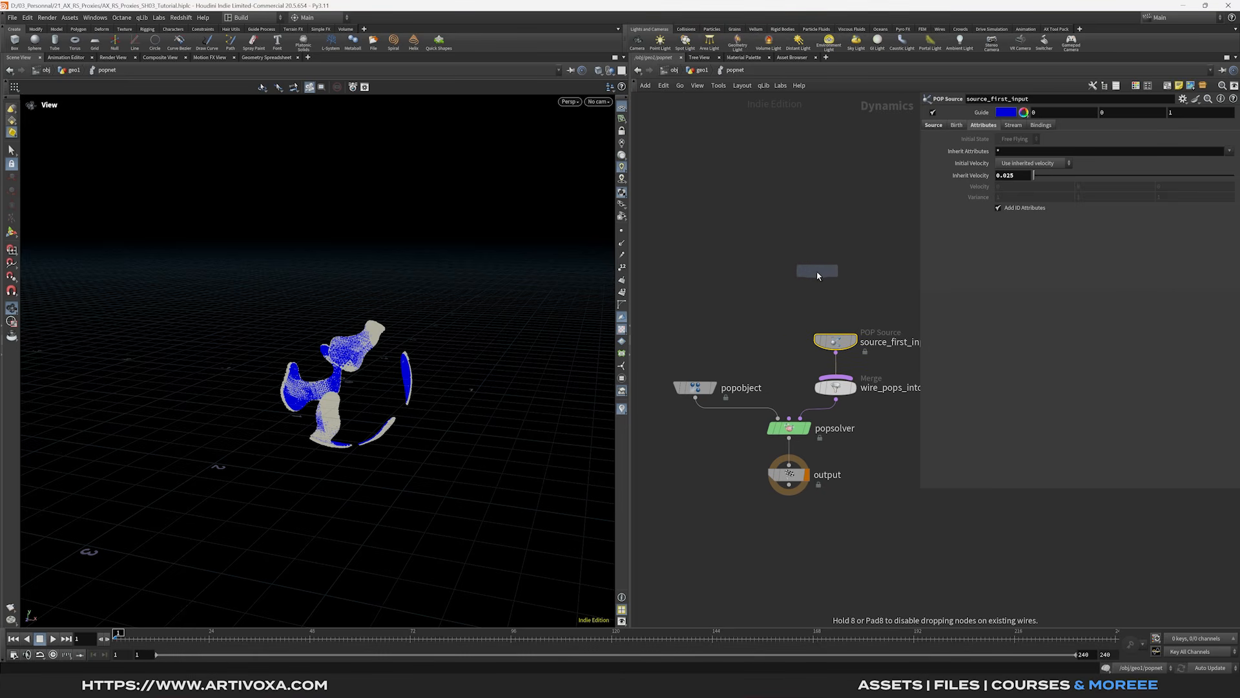
left_click(791, 270)
left_click_drag(790, 282, 789, 430)
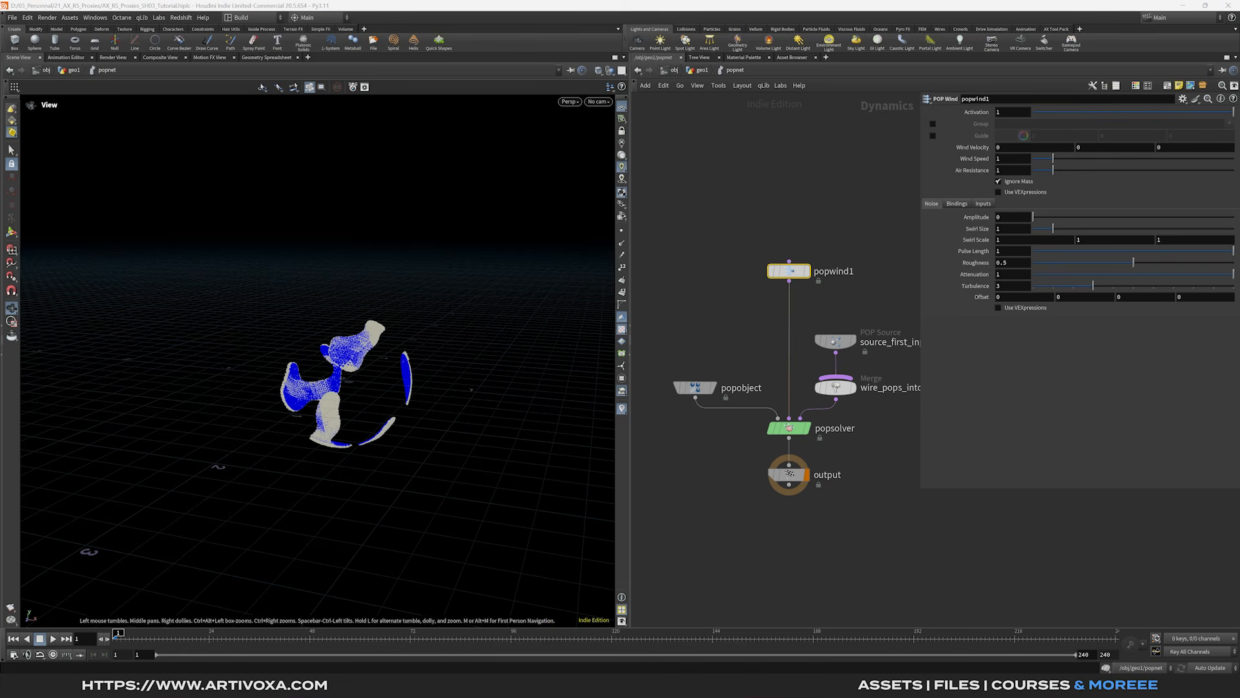
left_click(1013, 219)
key("Return")
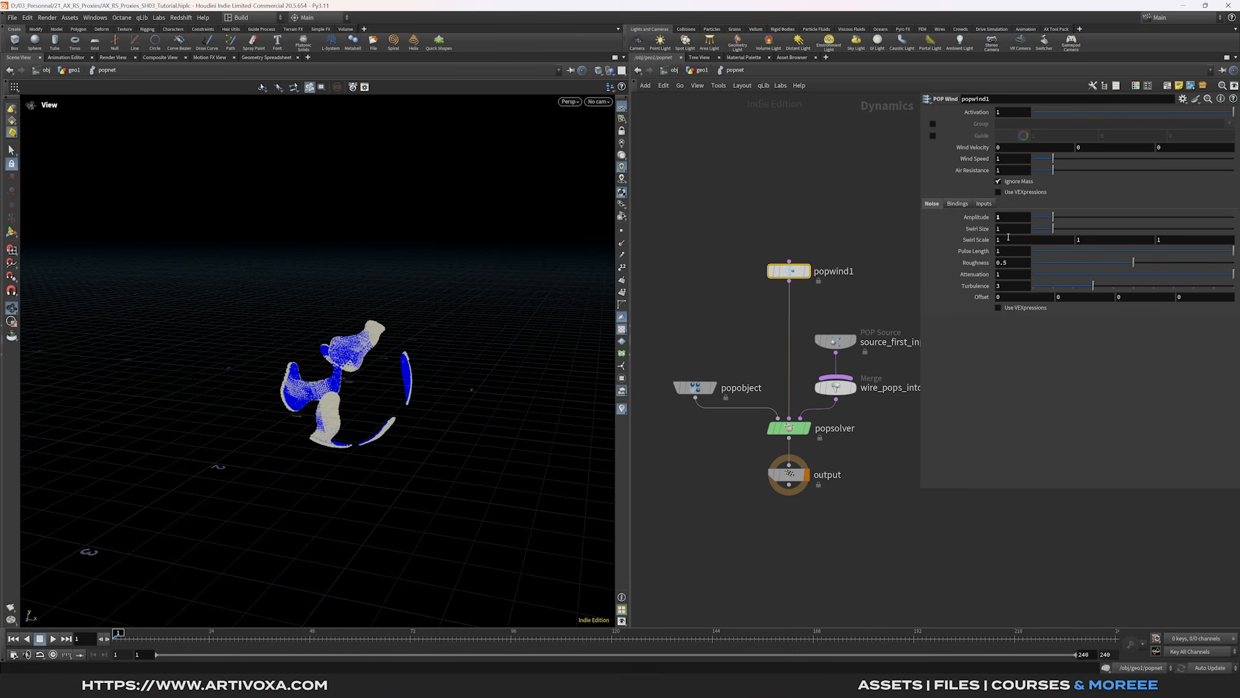
- Insert a POP Drag between popwind1 and popsolver, then return to geo1
middle_click_drag(826, 305, 827, 301)
key("Tab")
type("popd")
key("Return")
left_click(827, 304)
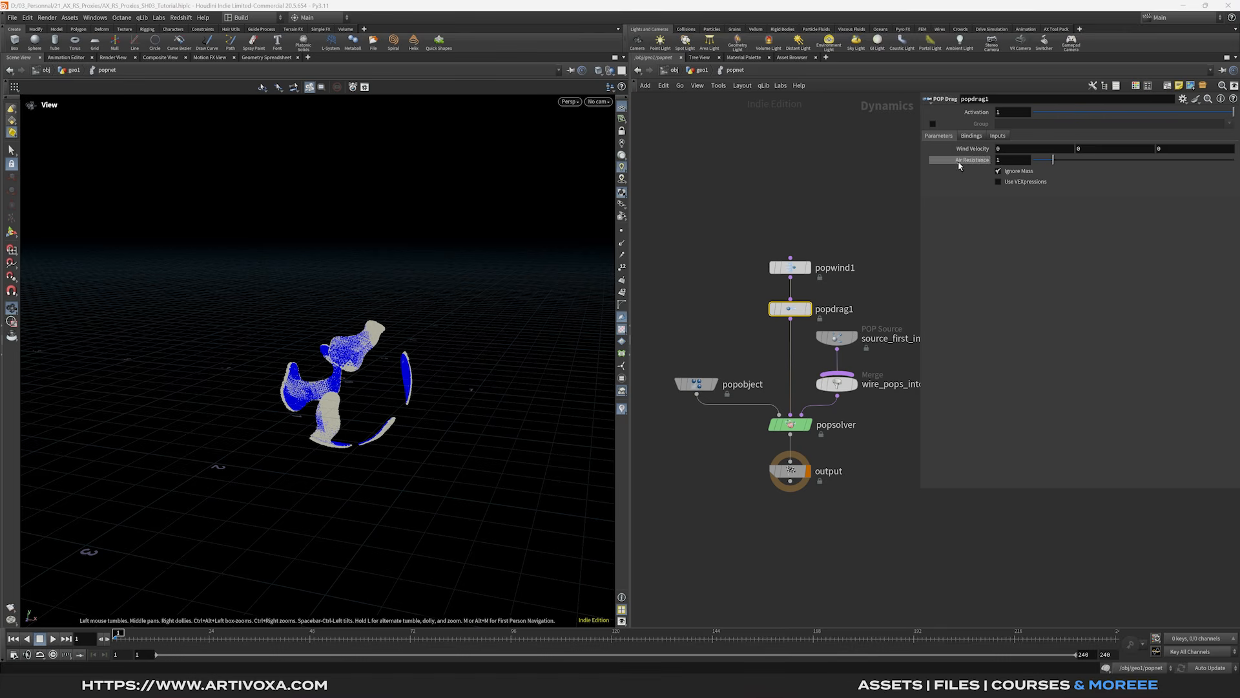
left_click(703, 70)
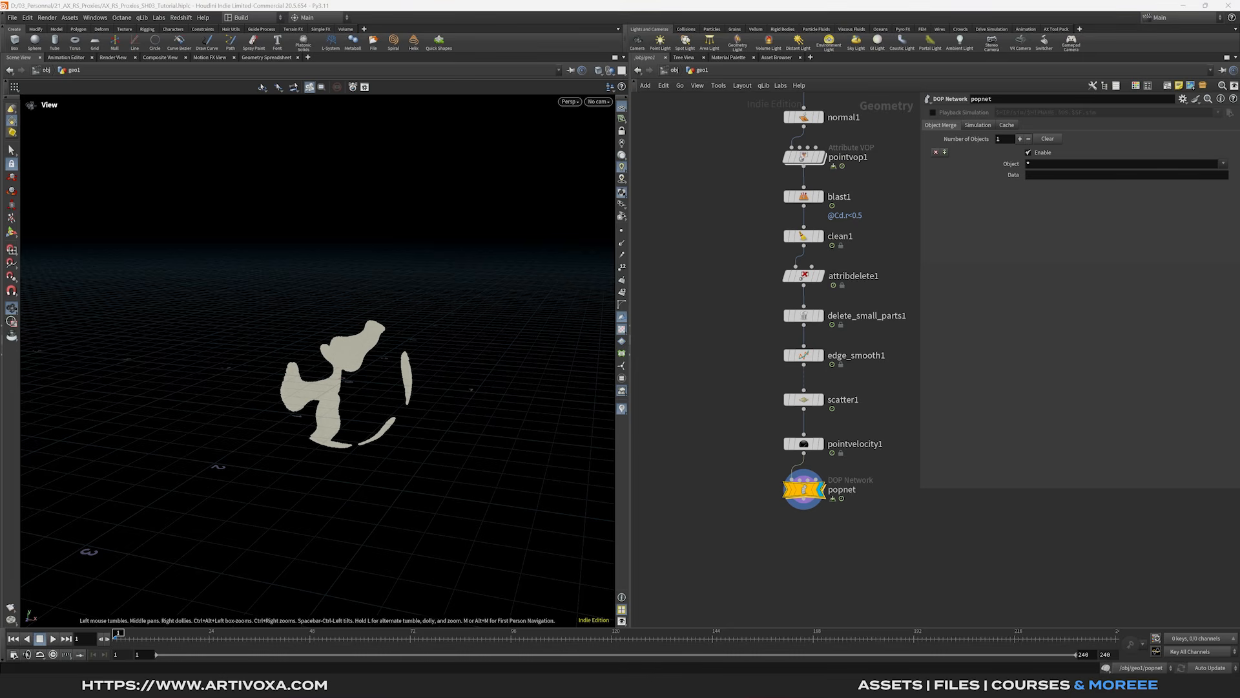
- Add dopimport1 below popnet, pointing at ../popnet and importing the popobject particles
scroll(711, 484, "down", 3)
key("Tab")
type("dop i")
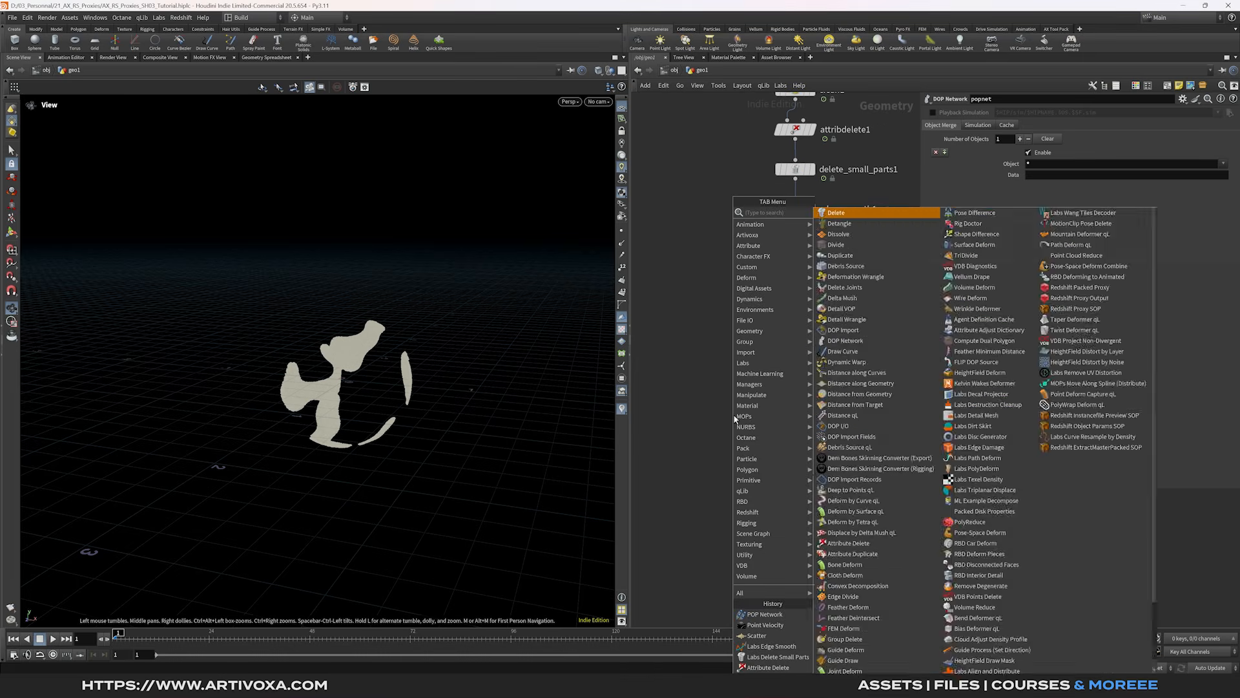
key("Return")
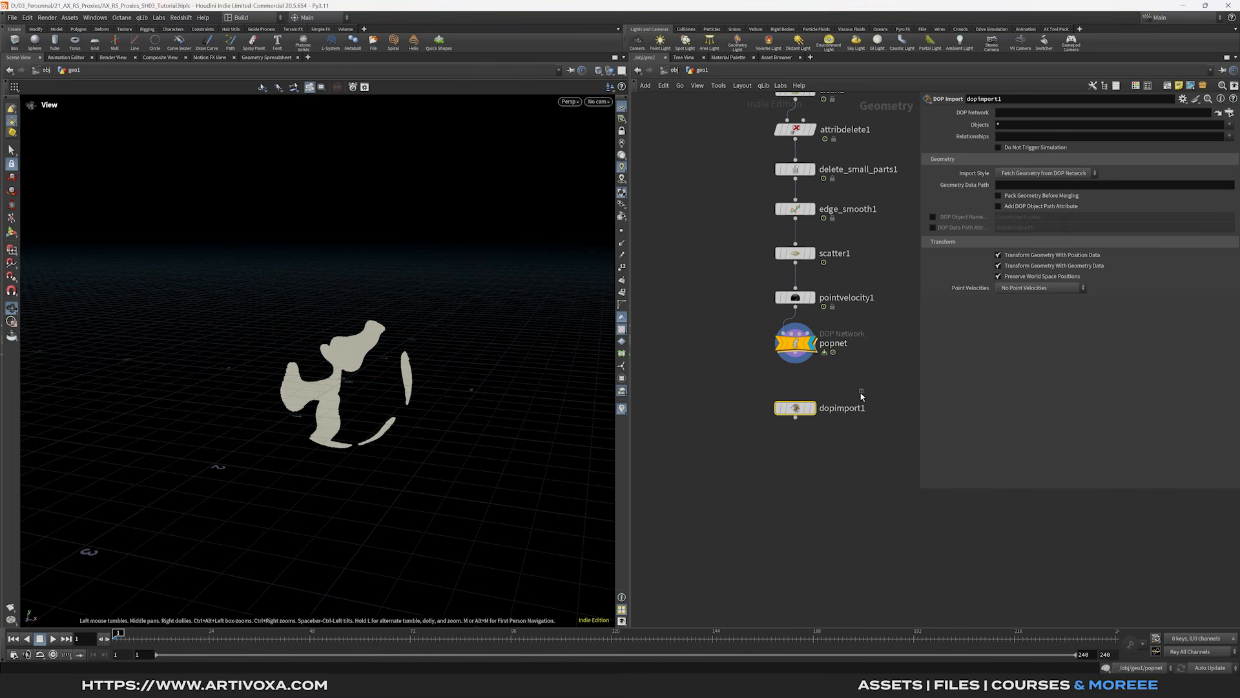
mouse_move(800, 349)
left_click_drag(795, 343, 1013, 113)
left_click(1231, 126)
left_click(1218, 132)
mouse_move(796, 418)
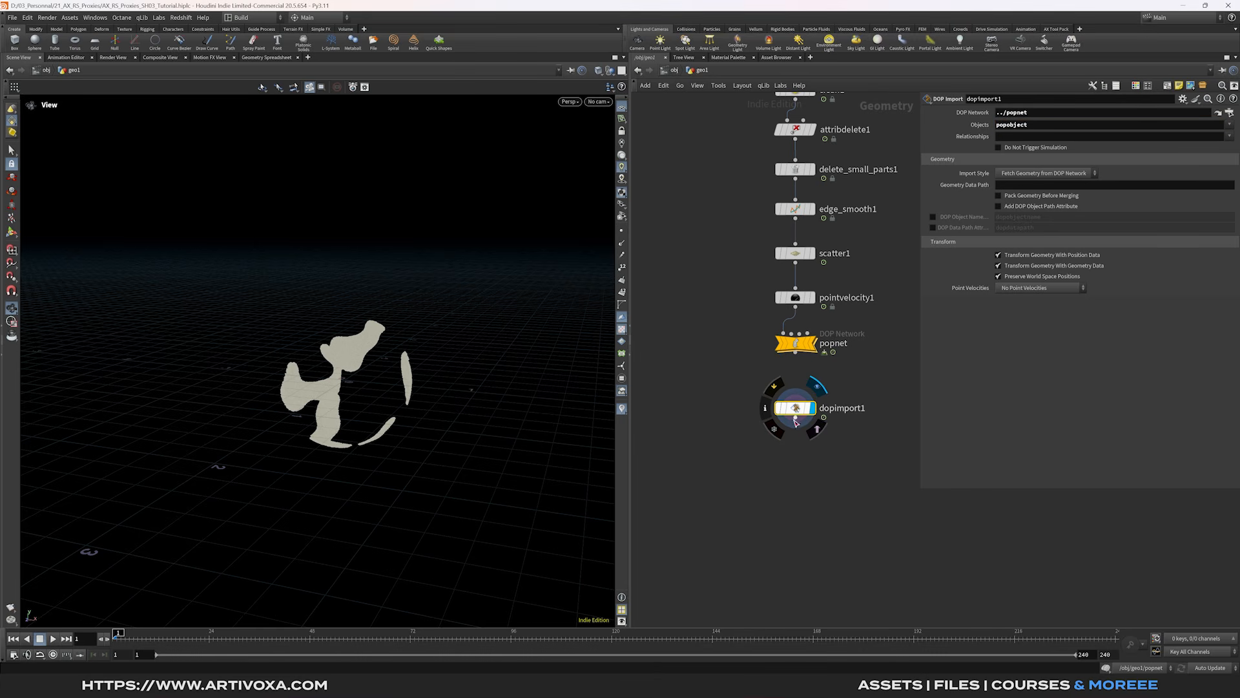
- Add a File Cache below dopimport1 with an Explicit file path of $HIP/cache/$OS
key("Tab")
type("f")
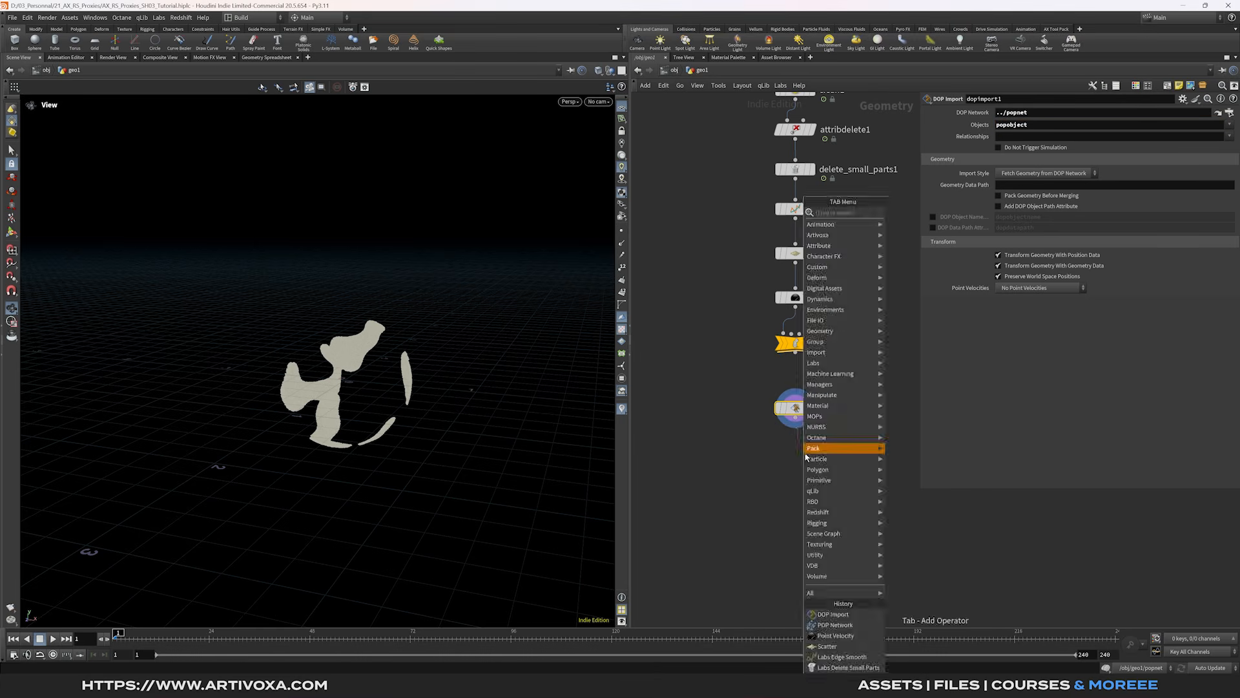
type("ilec")
key("Return")
key("Return")
left_click_drag(803, 452, 802, 462)
left_click(1017, 124)
left_click(1019, 137)
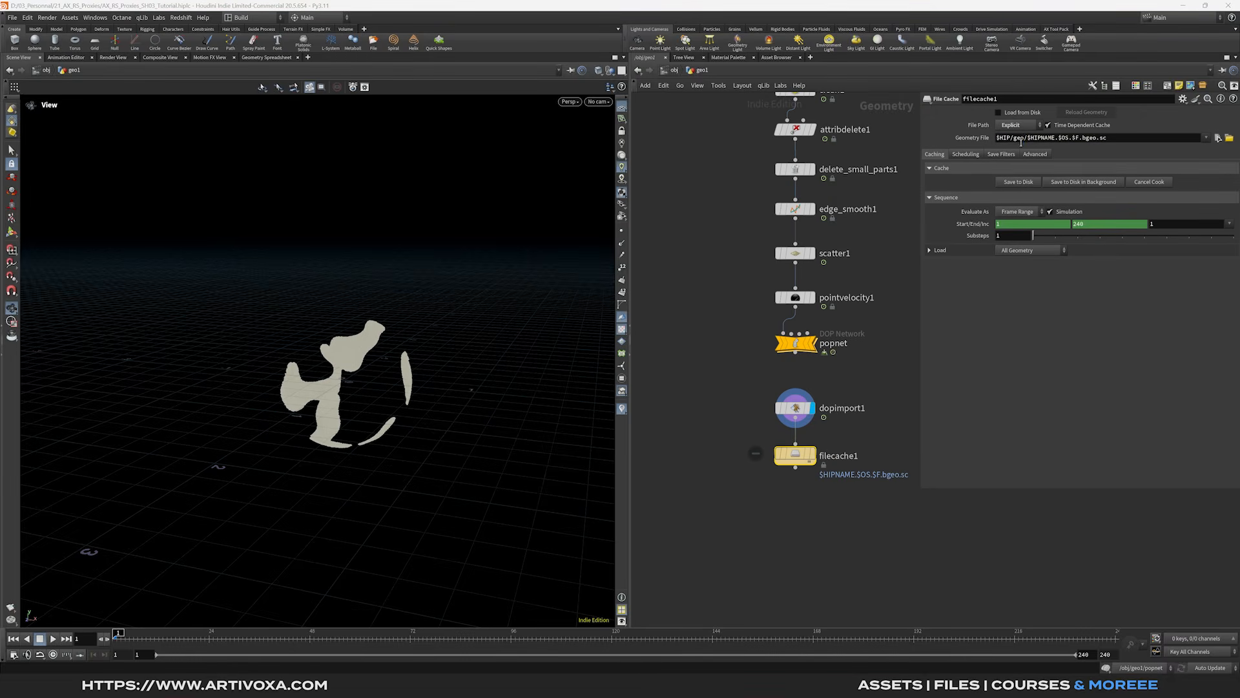
double_click(1023, 137)
type("cache")
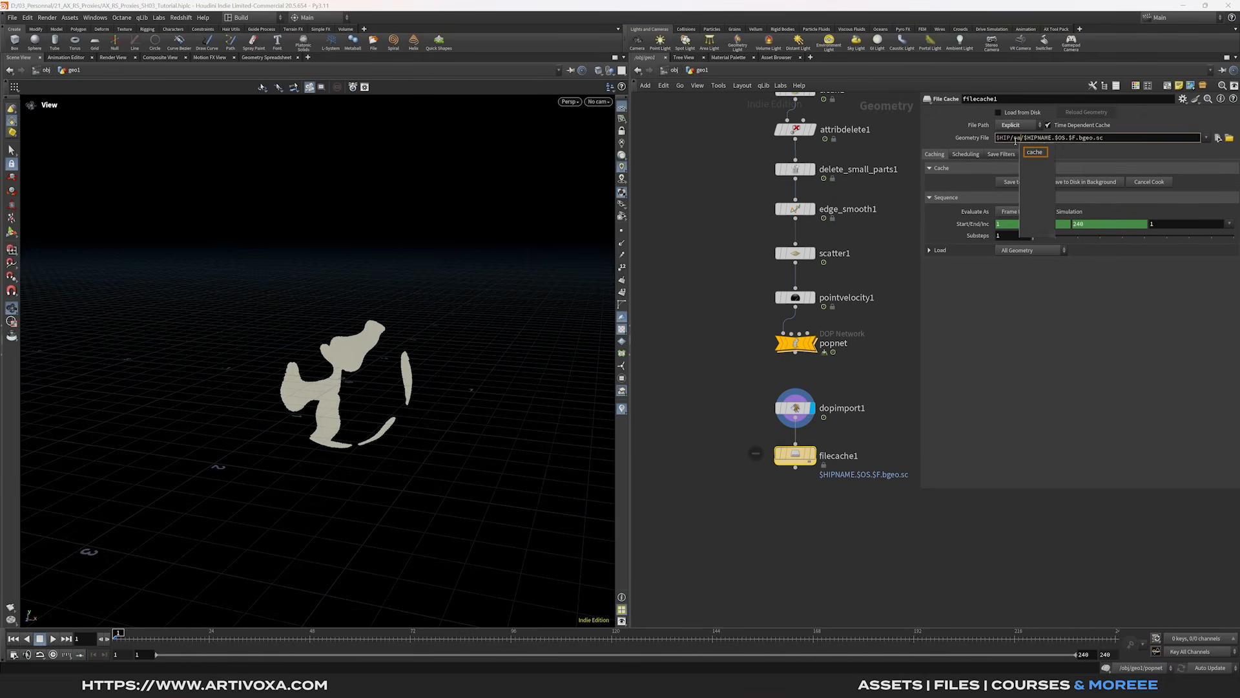
type("/$OS")
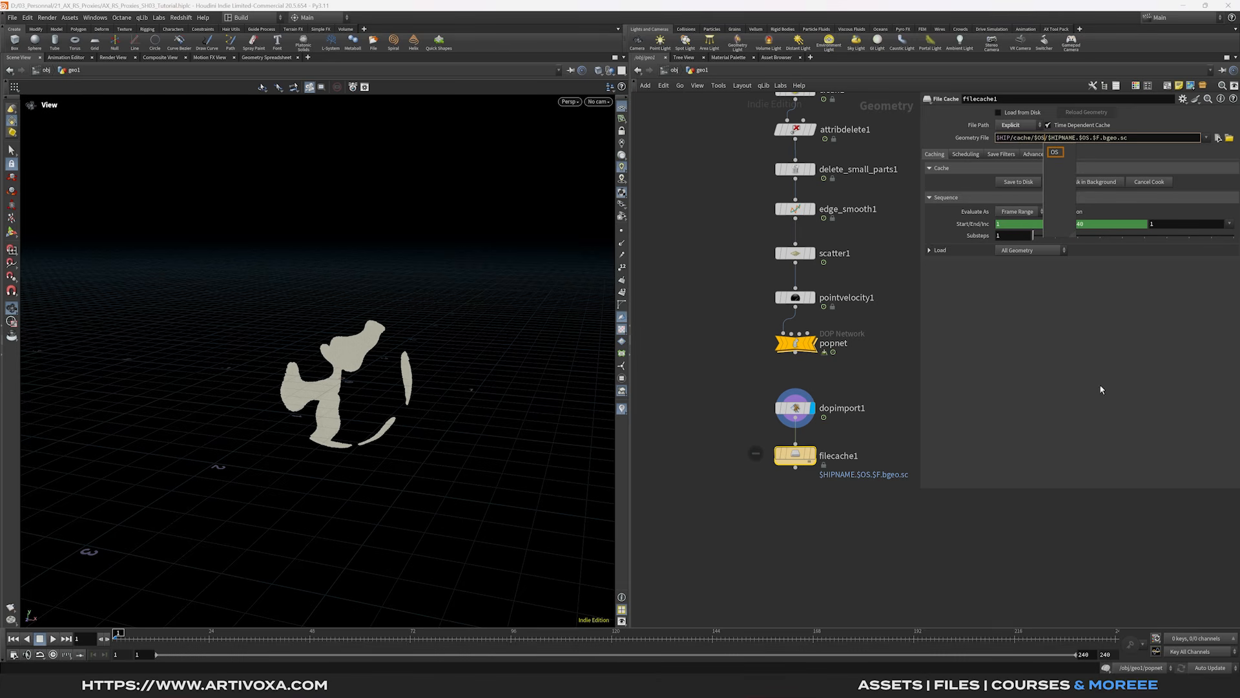
key("Return")
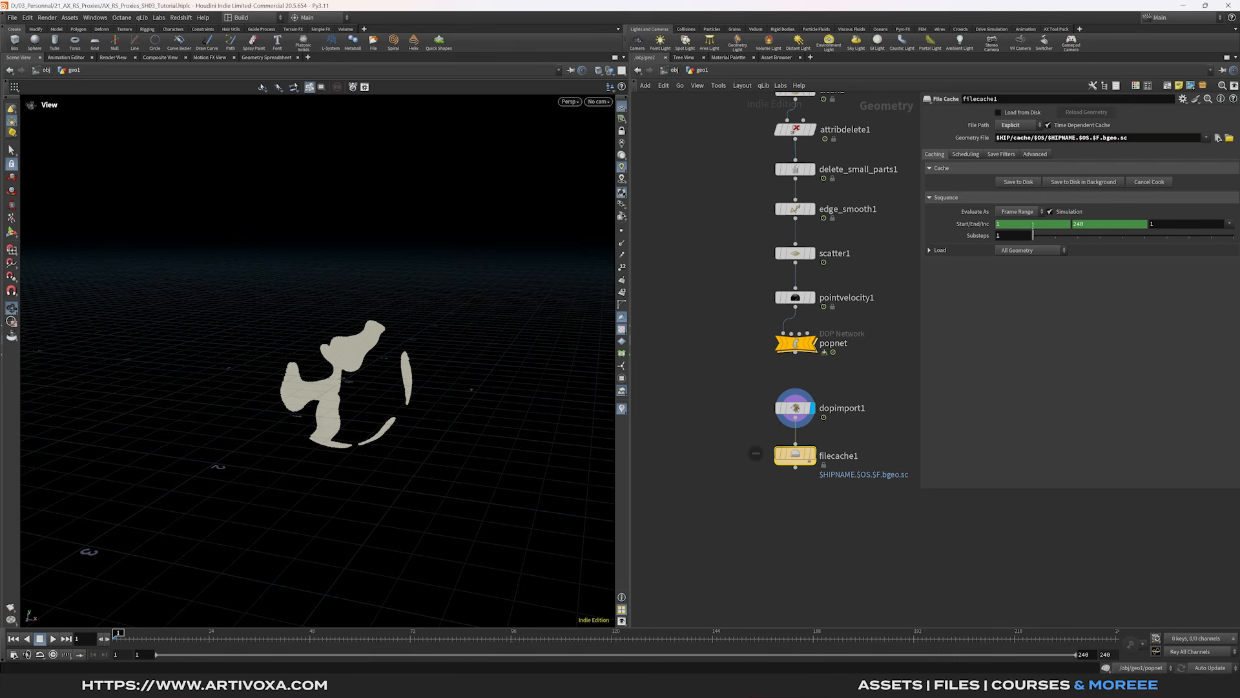
- Remove the End frame channel and set the cache end frame to 100
right_click(1098, 223)
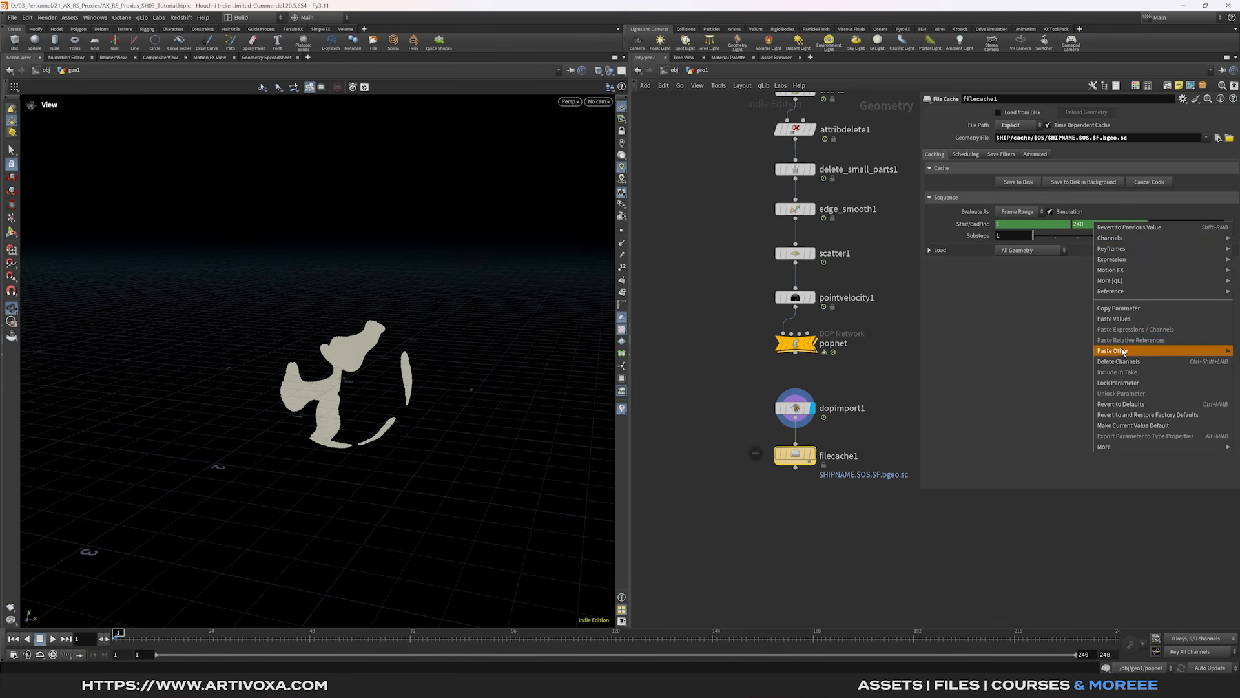
left_click(1131, 359)
double_click(1094, 223)
type("100")
key("Return")
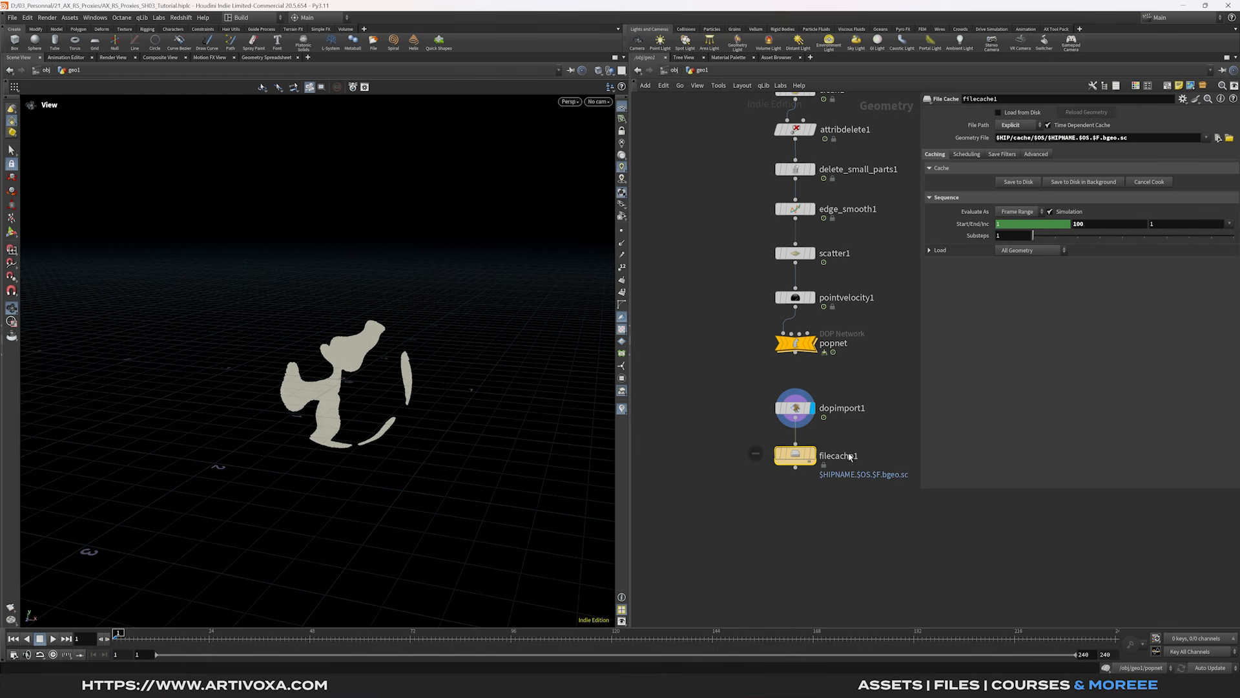
- Rename the cache node to Particles_Tutorial, save it to disk, and scrub the cached frames
double_click(825, 457)
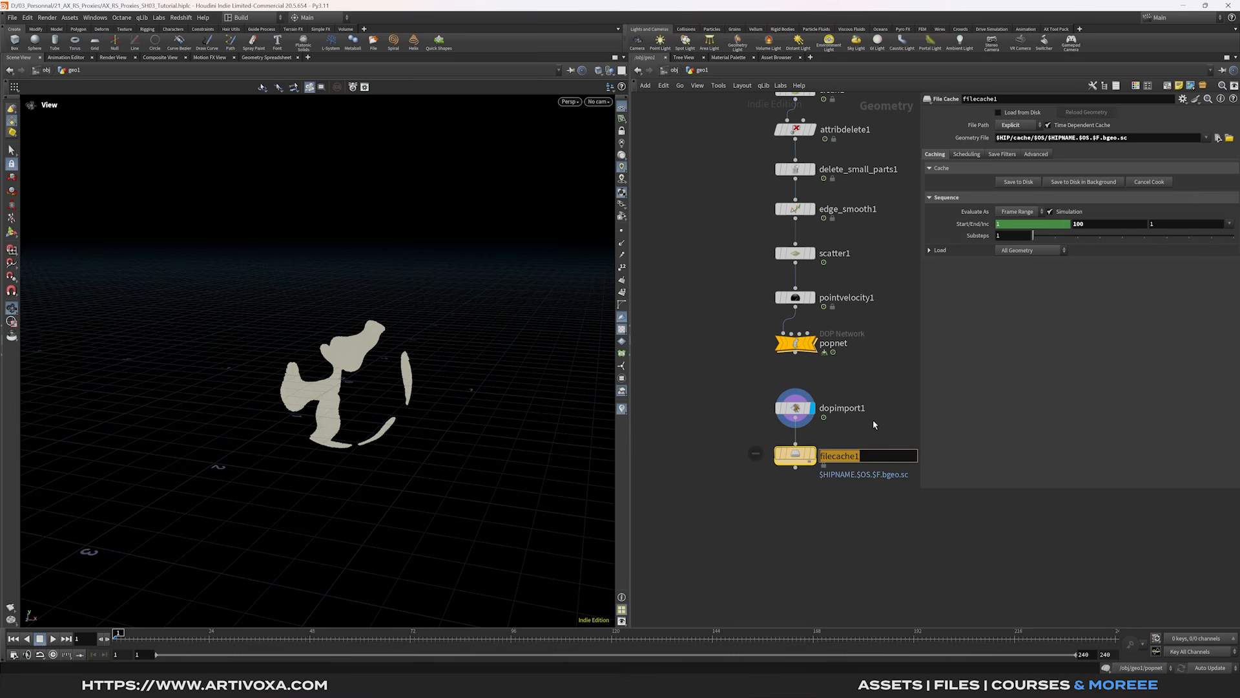
type("Particles_Tutorial")
key("Return")
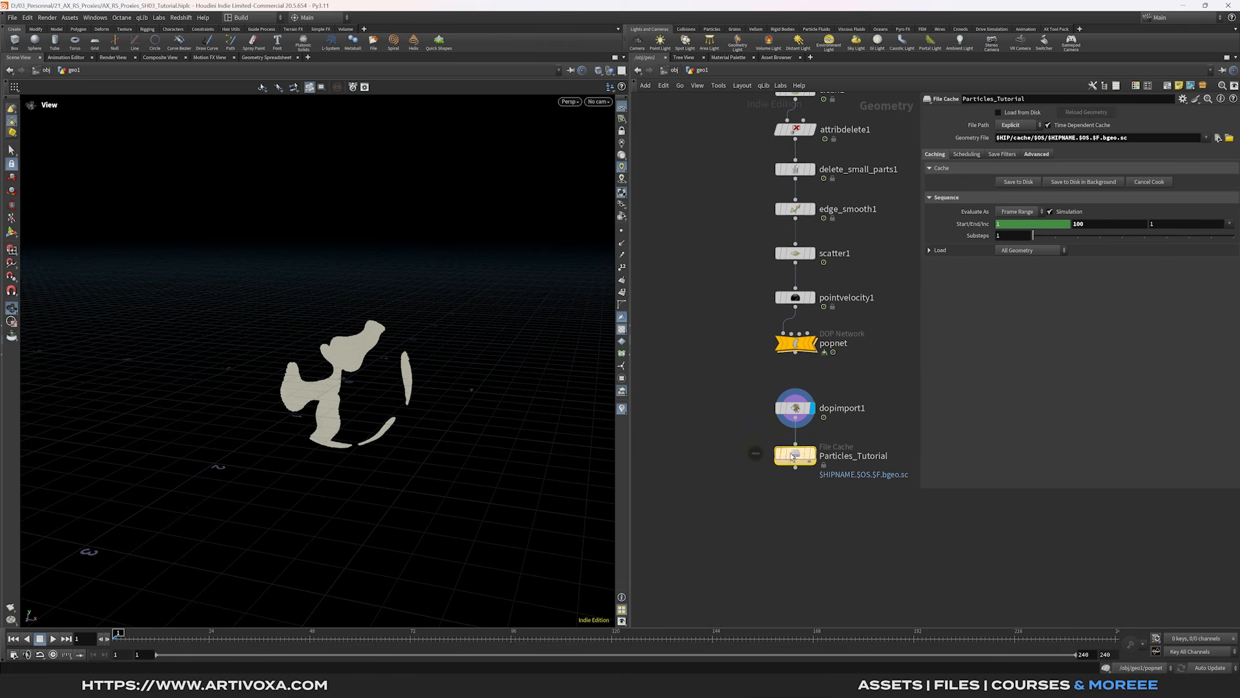
left_click(1018, 185)
left_click_drag(217, 638, 115, 639)
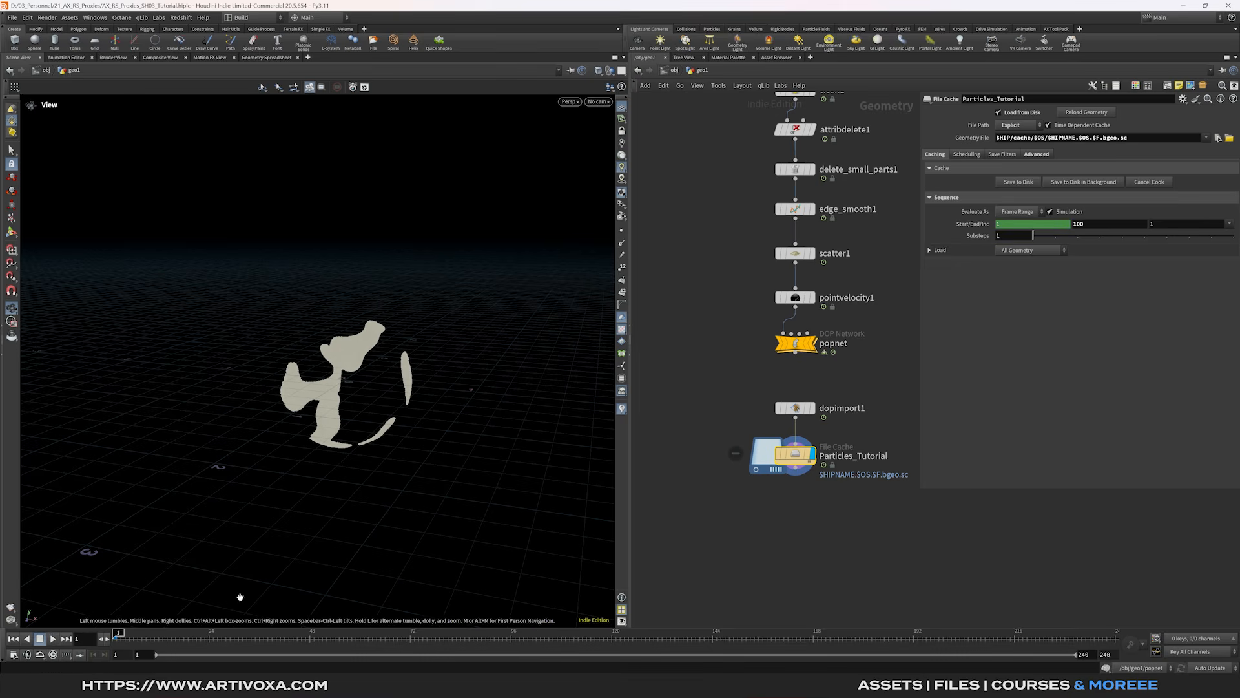
- Add an Attribute Delete node that keeps only the v and id point attributes
key("Tab")
type("att d")
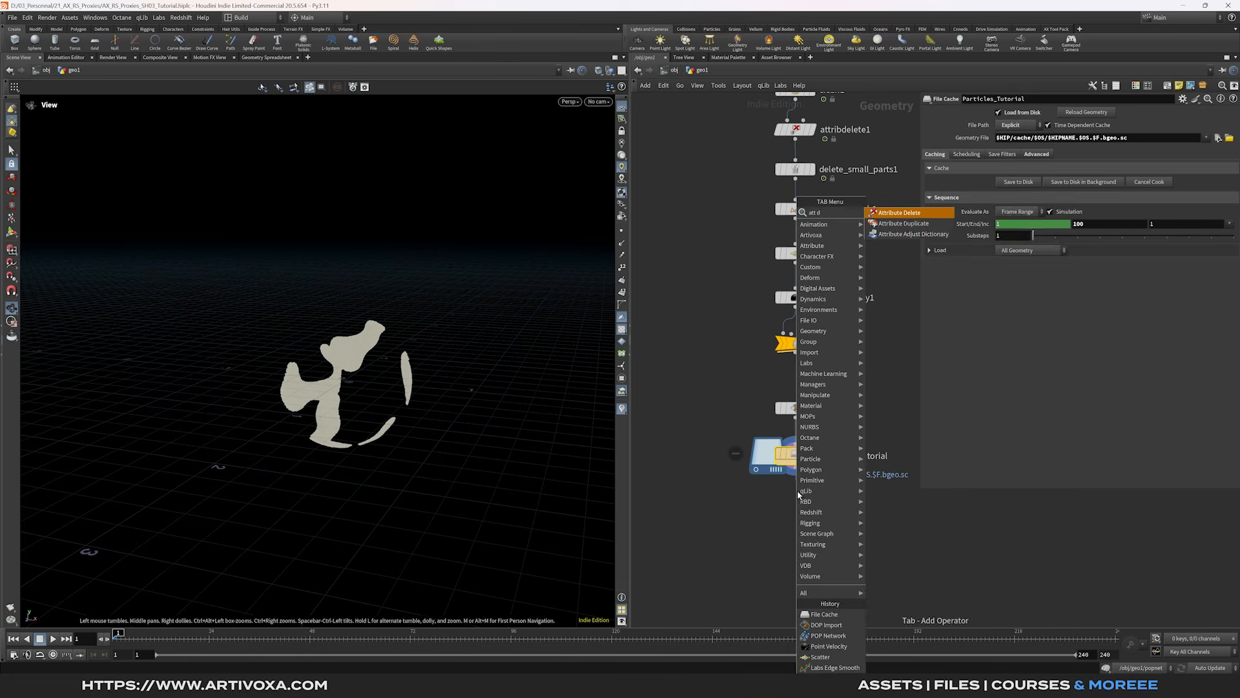
key("Return")
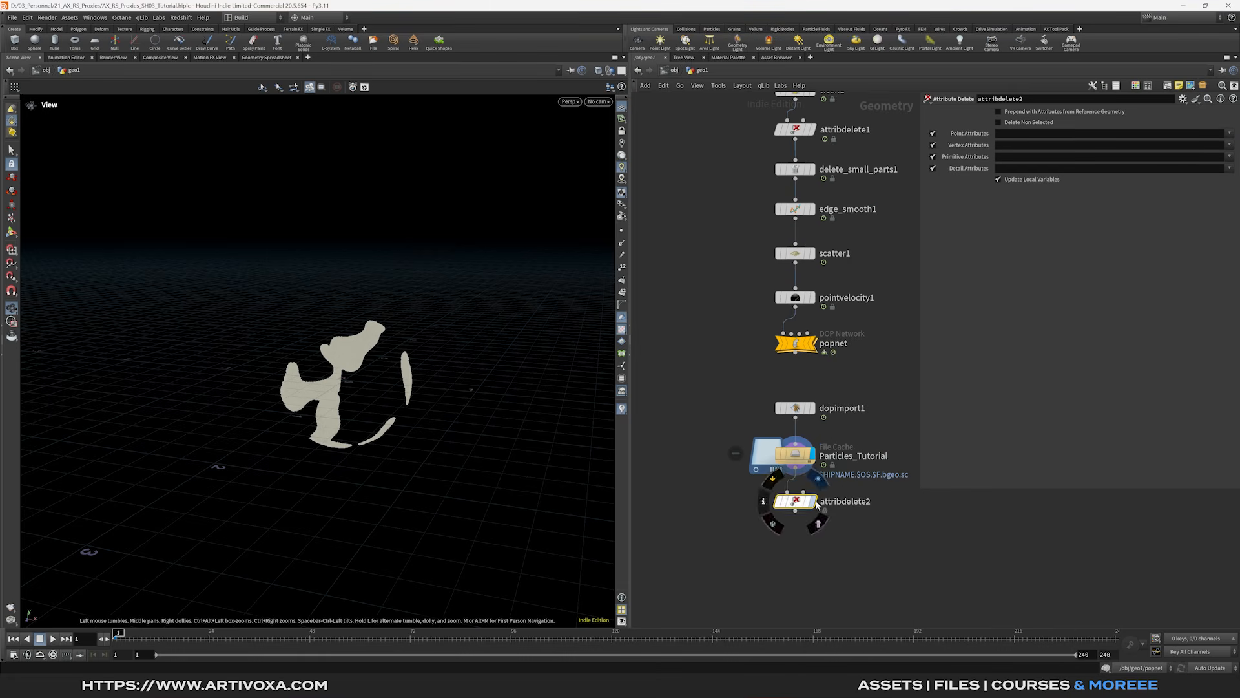
left_click(815, 502)
left_click(1228, 134)
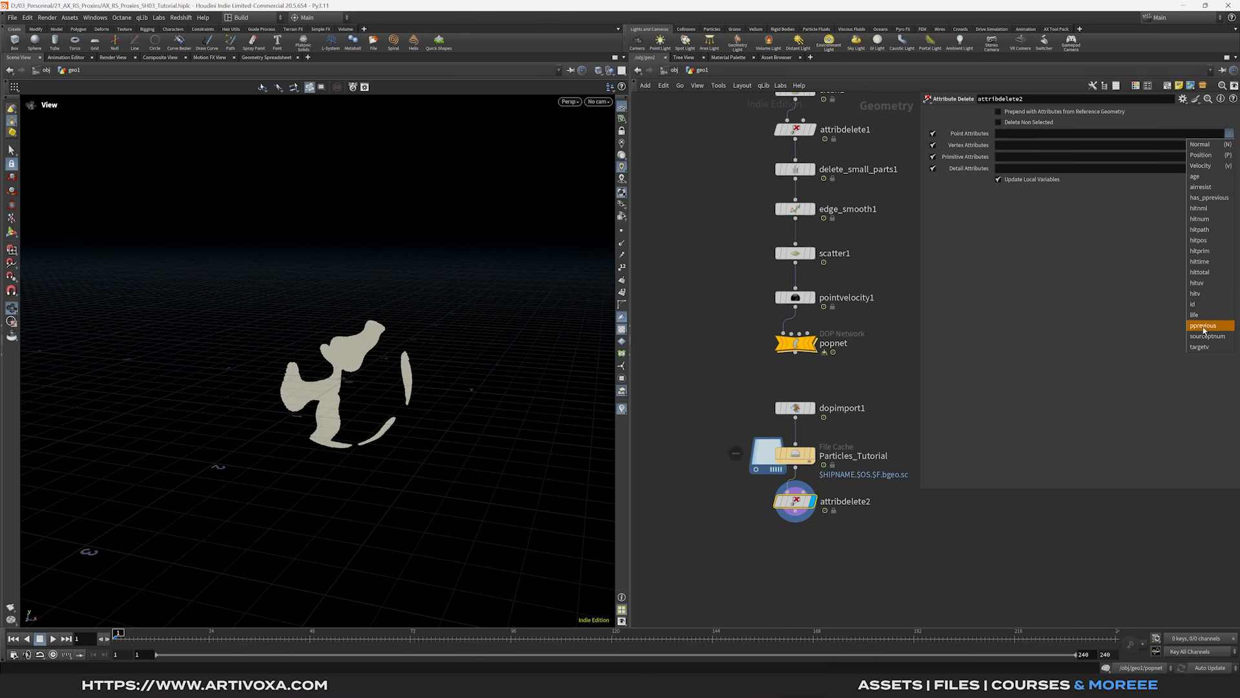
left_click(1220, 166)
left_click(1230, 134)
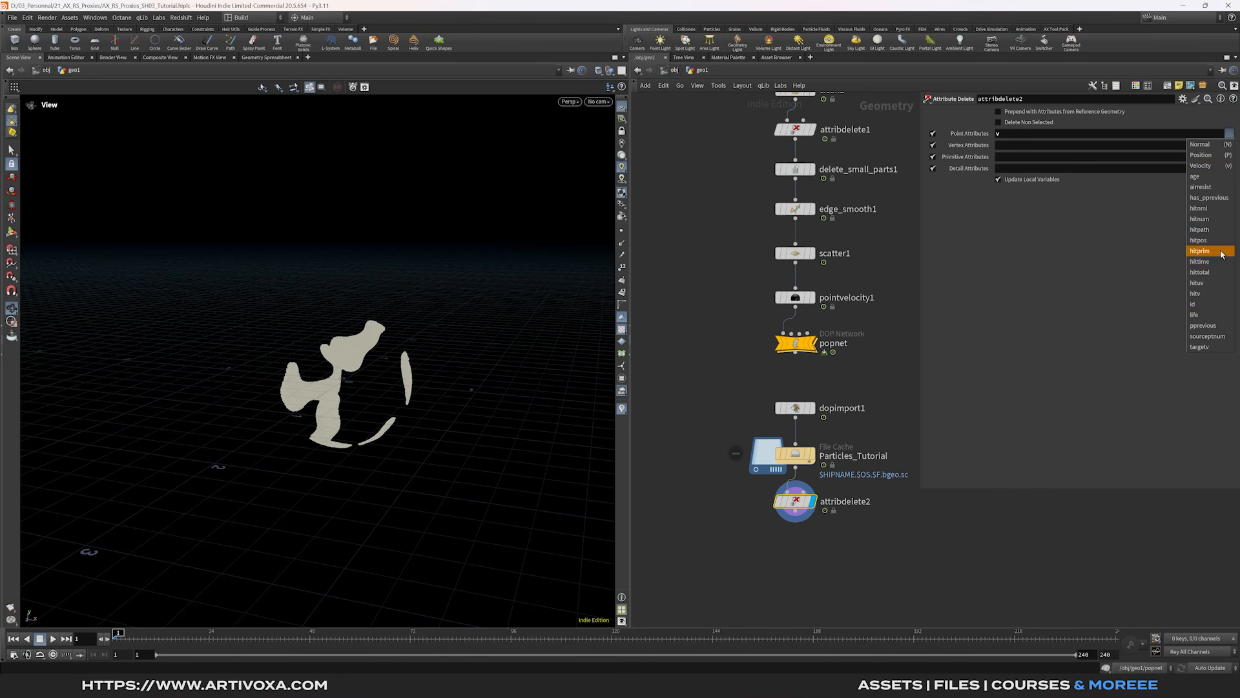
left_click(1209, 308)
left_click(998, 122)
- Add a Null below attribdelete2 and name it OUT_PARTICLES
left_click(801, 517)
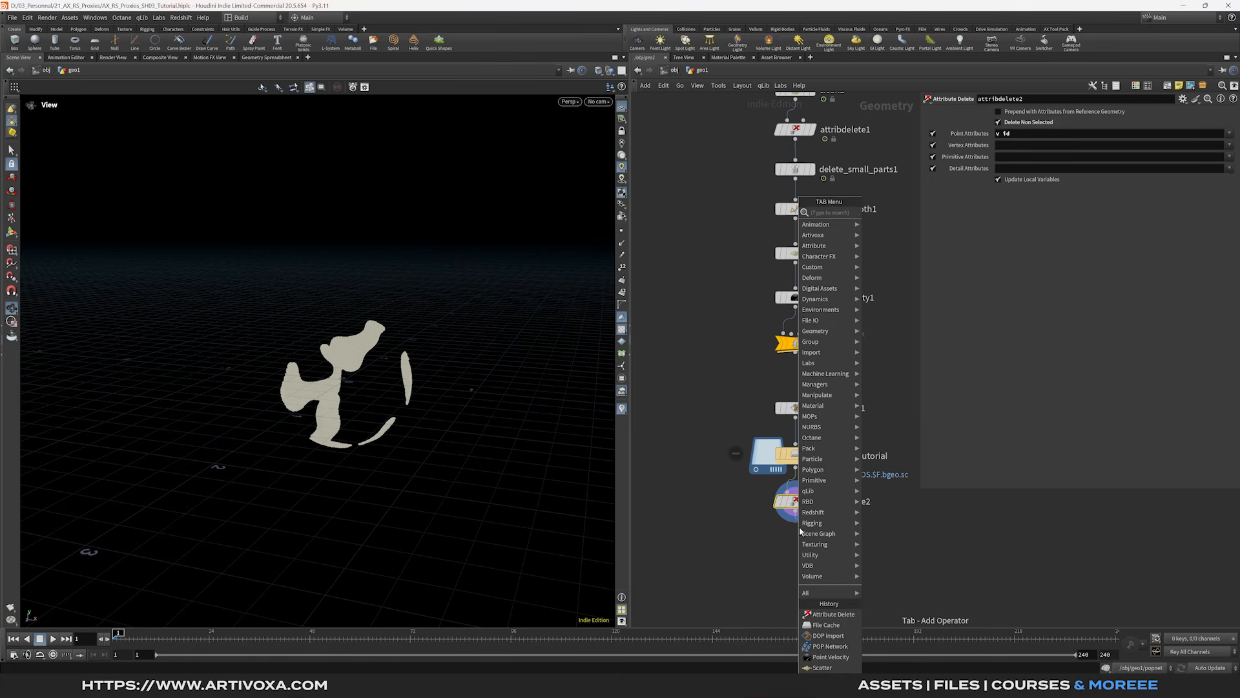
left_click(888, 211)
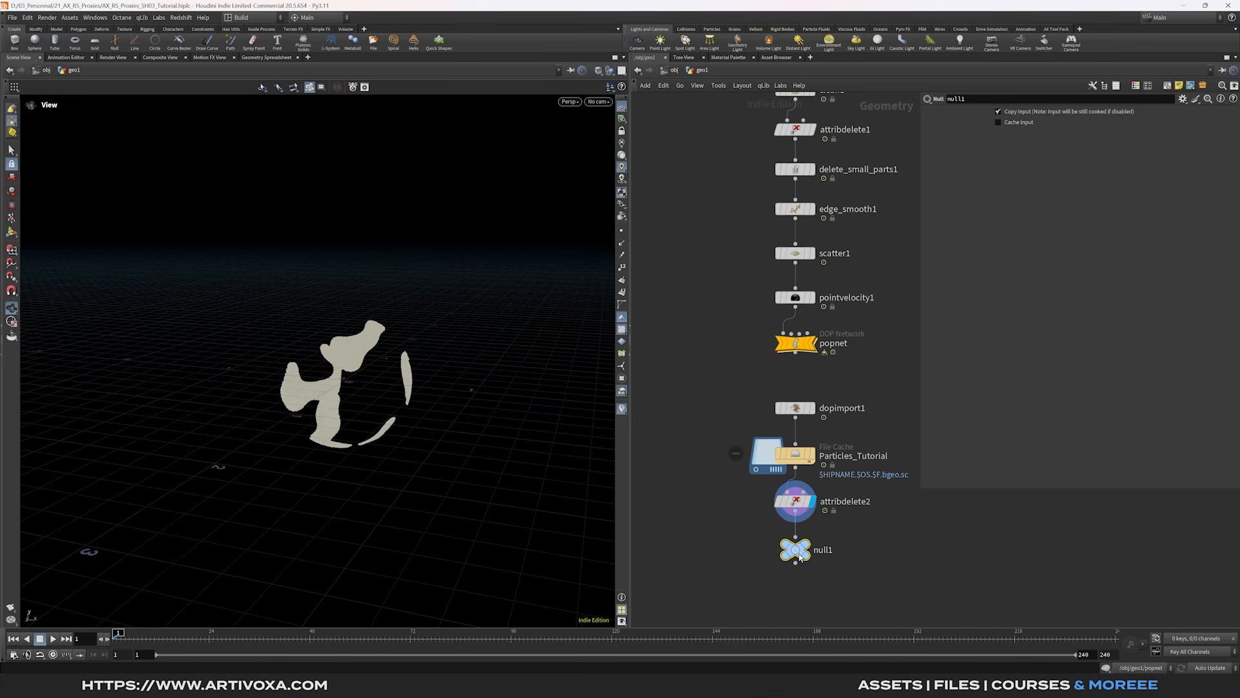
left_click(798, 536)
double_click(825, 549)
type("OUT_PARTICLES")
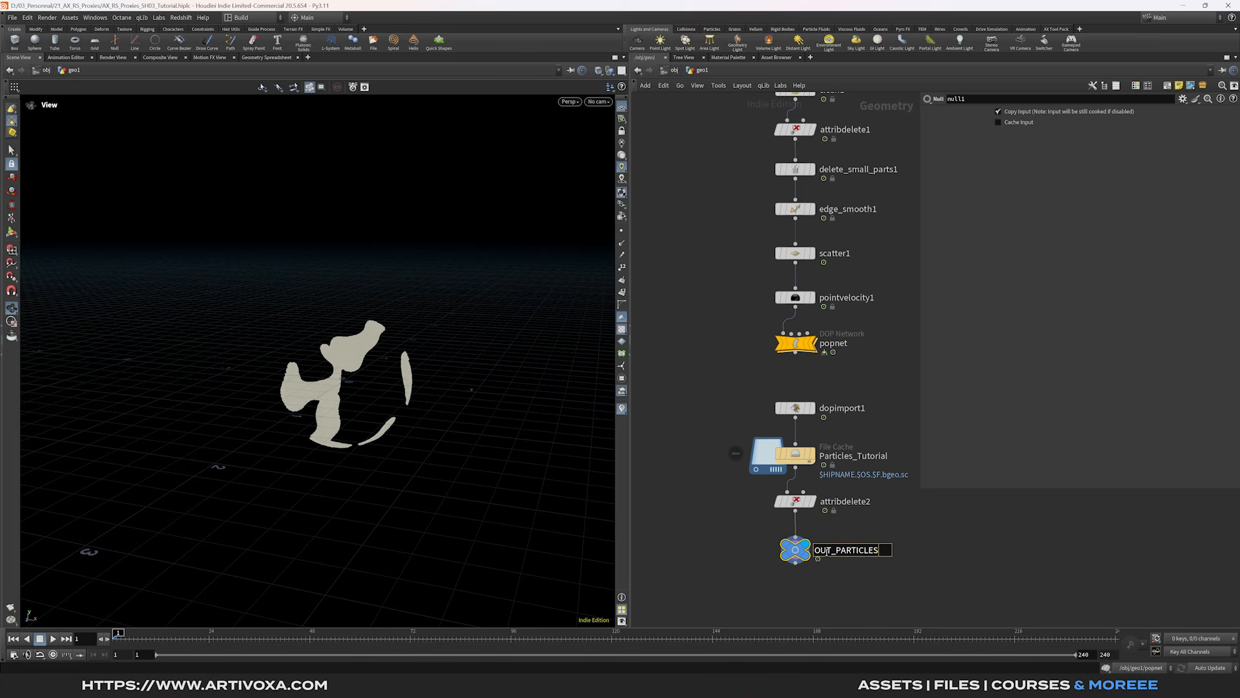
key("Return")
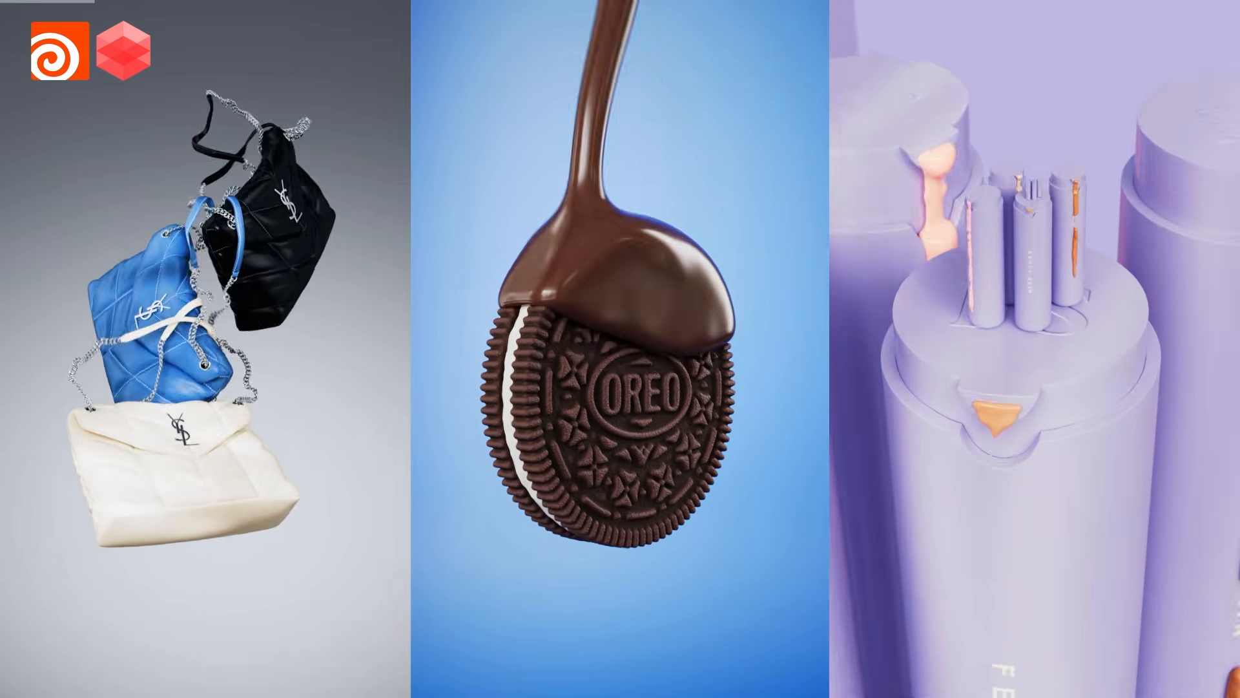
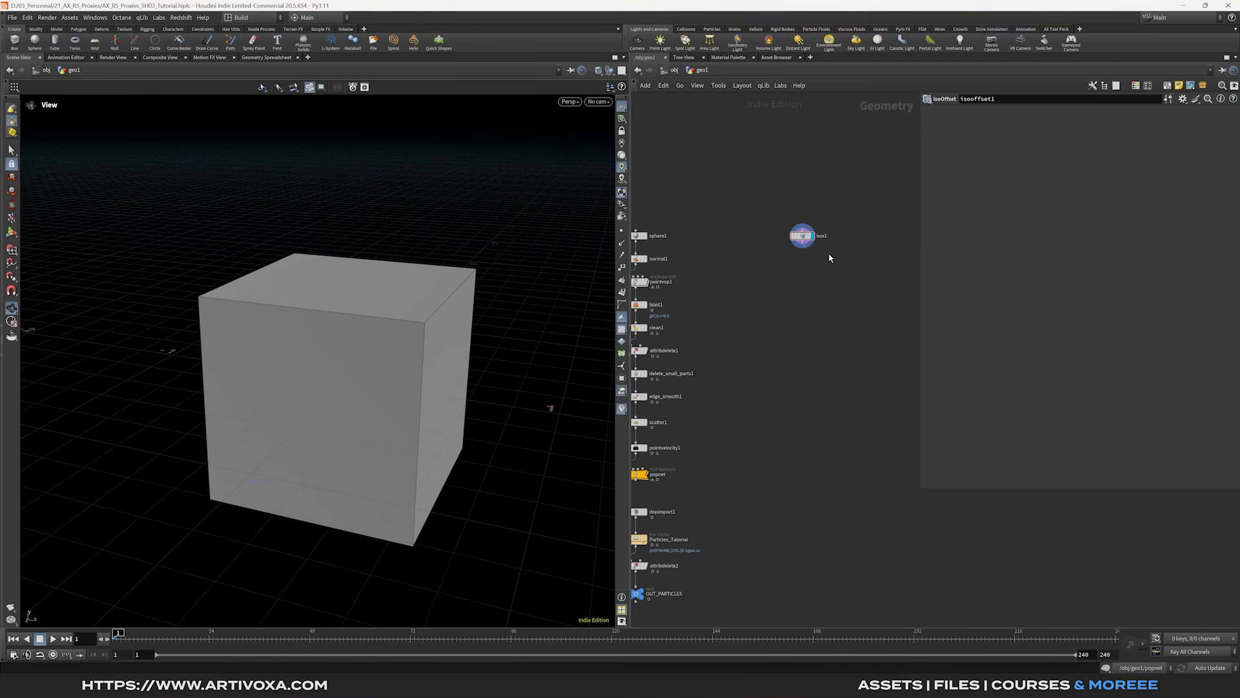
- Raise the IsoOffset sampling divisions to 50 and scatter points inside the box's fog volume
left_click(856, 266)
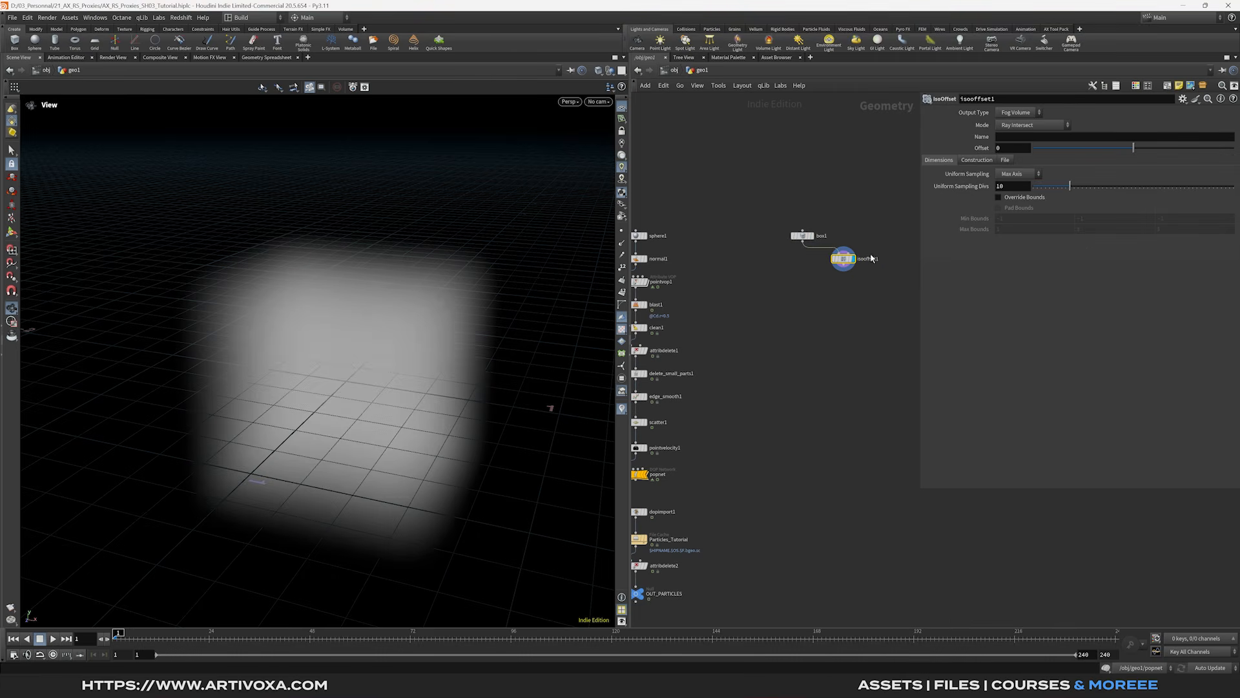
left_click_drag(1069, 186, 1234, 186)
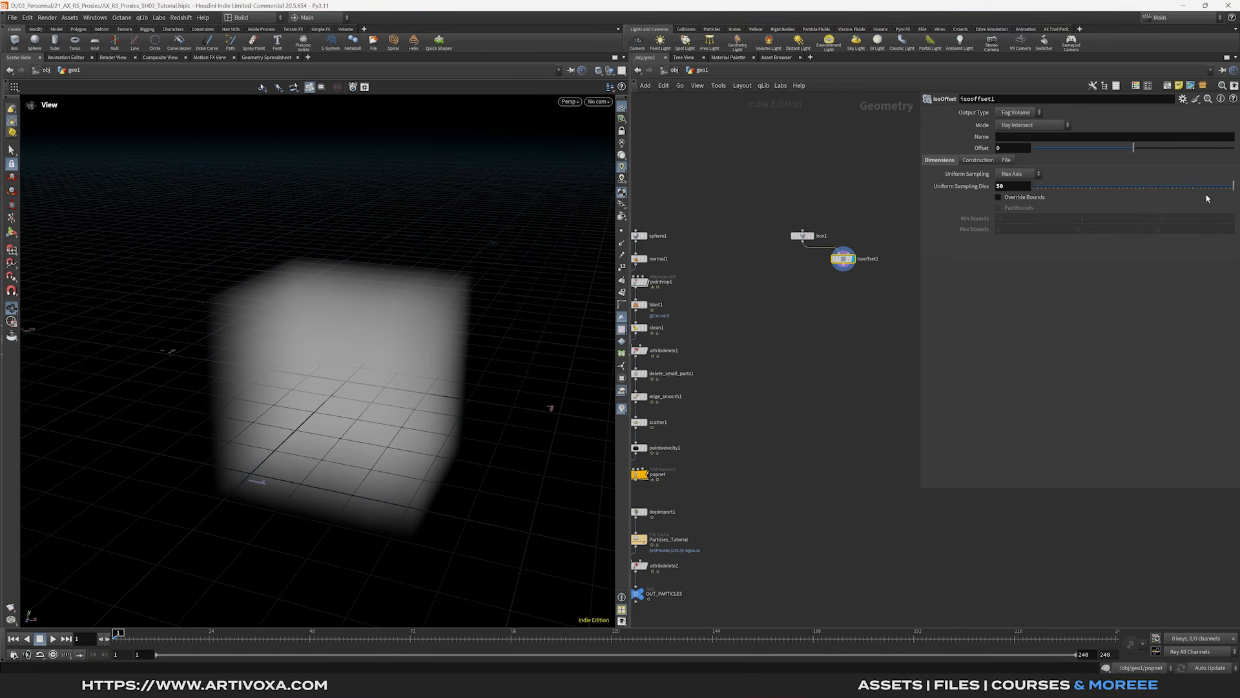
key("Tab")
type("scatter")
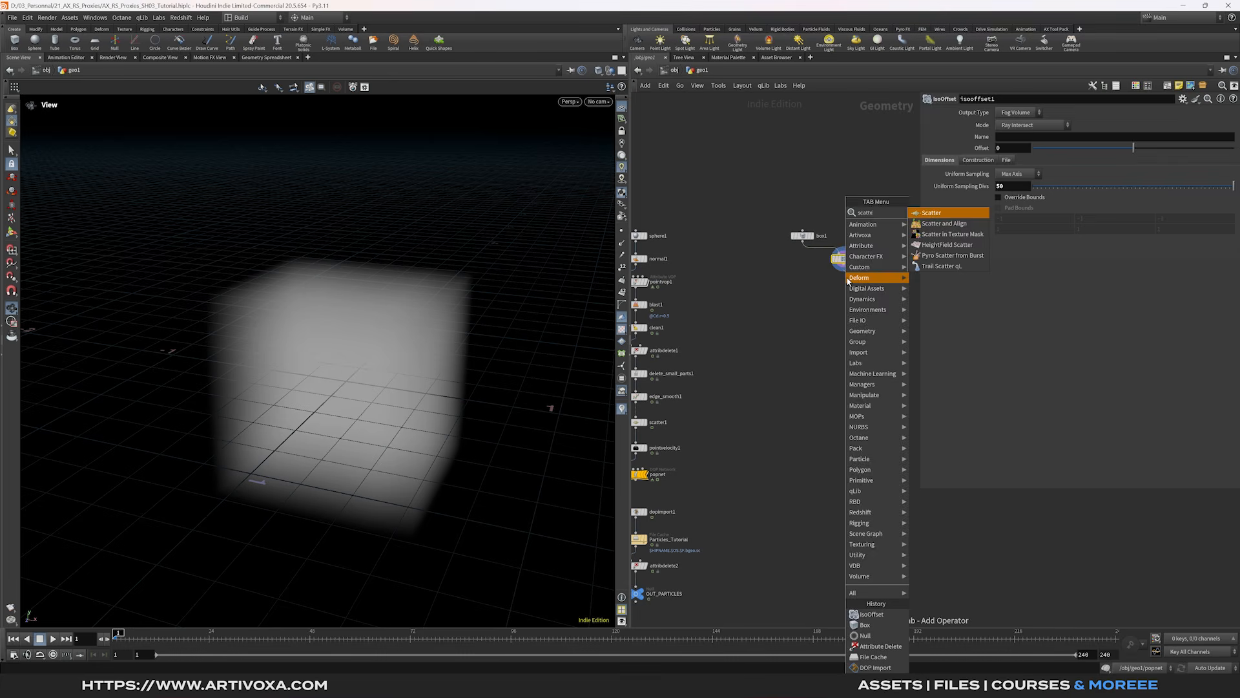
key("Return")
left_click(849, 281)
left_click(854, 282)
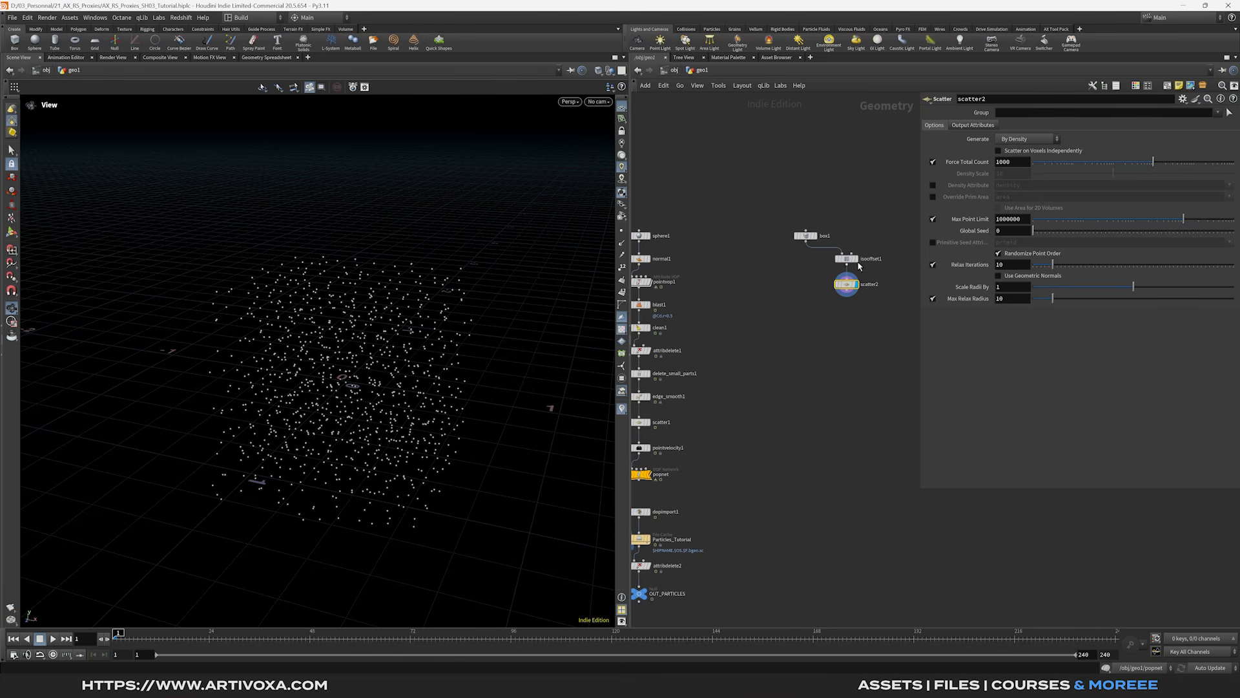
- Fracture the box with a Voronoi Fracture fed by the box and scattered points
key("Tab")
type("vor")
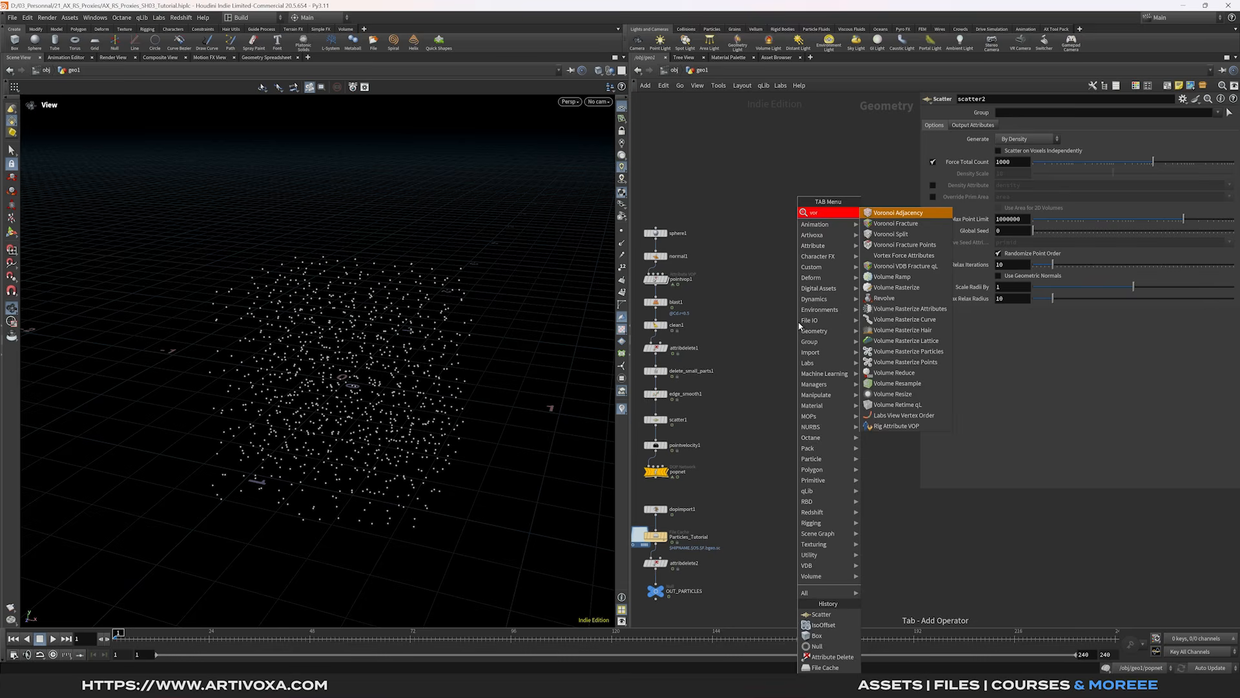
key("Down")
key("Return")
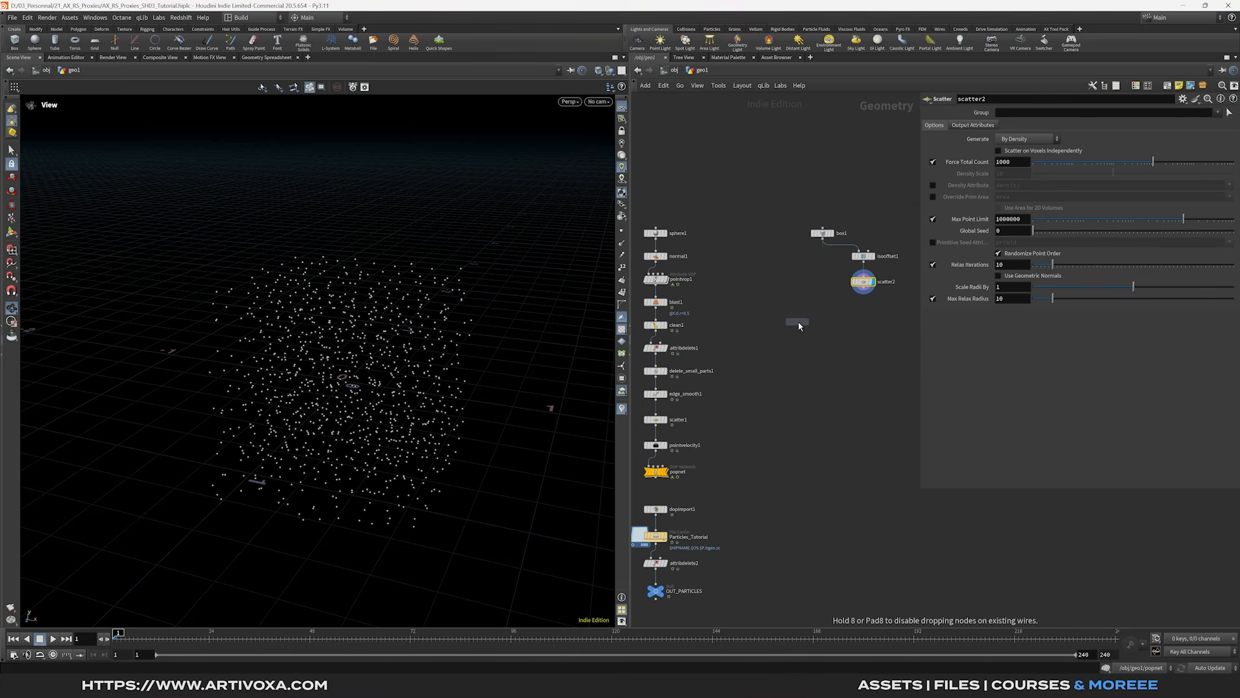
left_click(822, 323)
left_click_drag(824, 242, 833, 312)
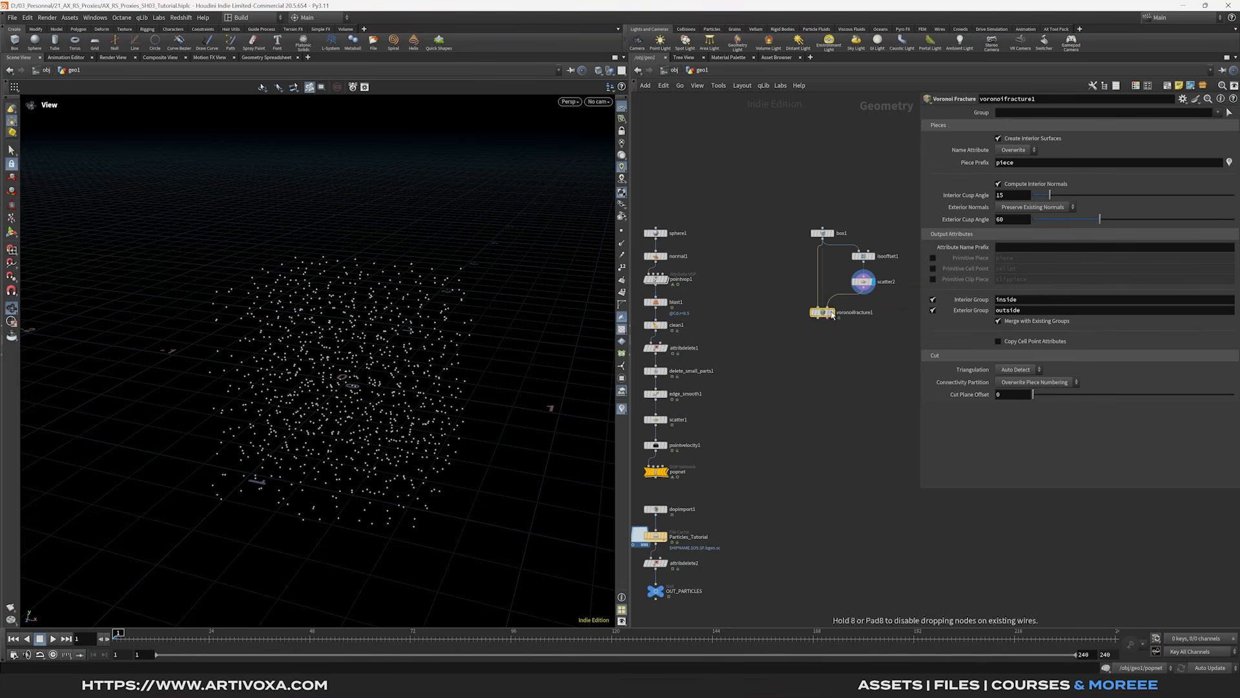
left_click(831, 311)
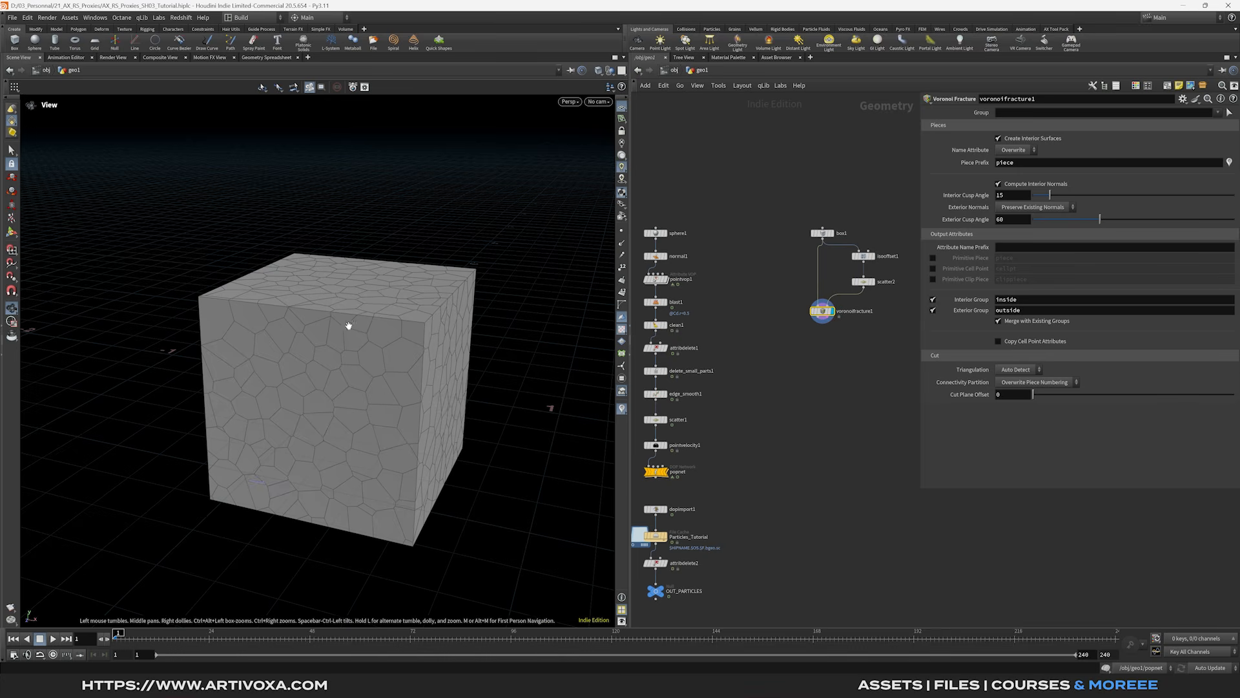
- Add an Assemble node below the fracture with Create Packed Primitives enabled
scroll(823, 343, "up", 1)
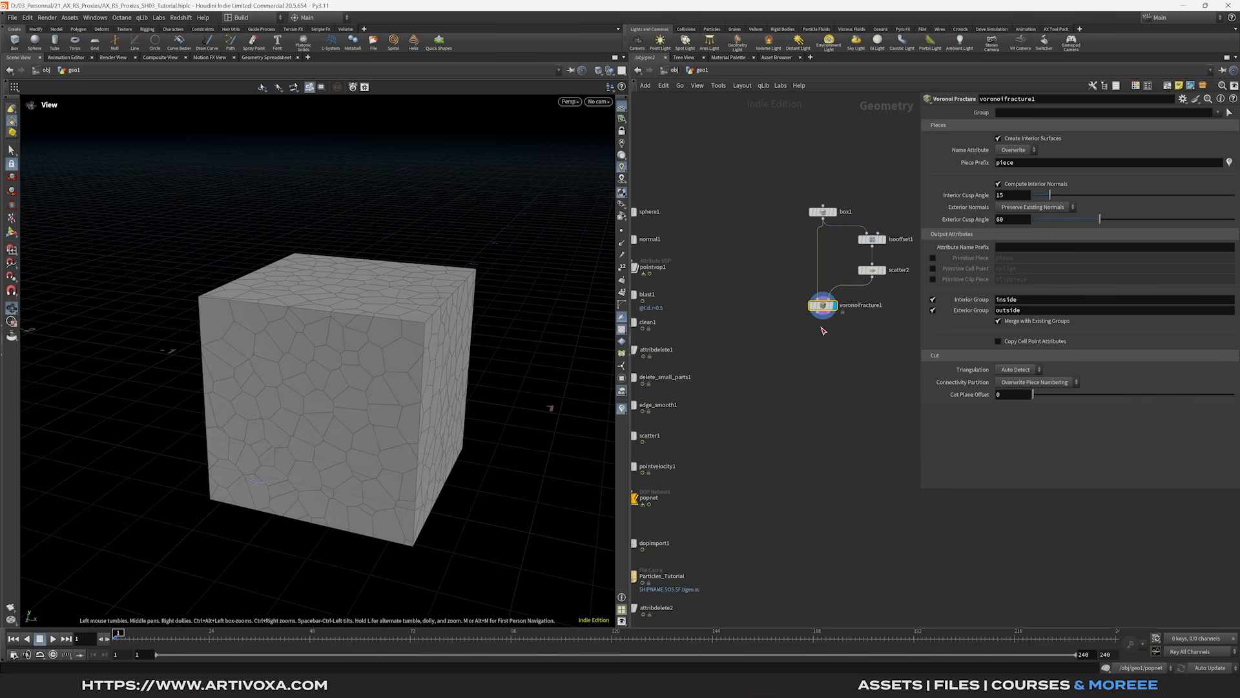
key("Tab")
type("assemble")
key("Return")
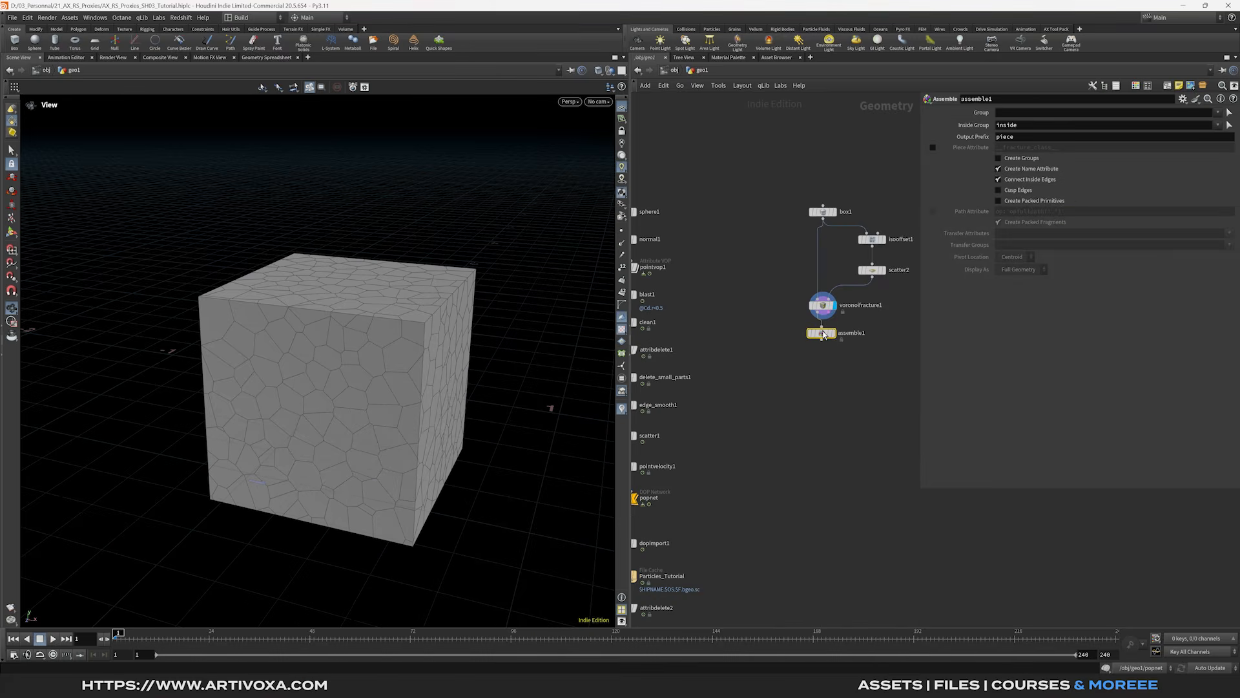
left_click_drag(823, 335, 825, 338)
left_click(835, 337)
left_click(1008, 200)
- Check the Scatter settings and confirm Assemble outputs 1,000 packed fragments
left_click(815, 357)
middle_click_drag(815, 357, 812, 295)
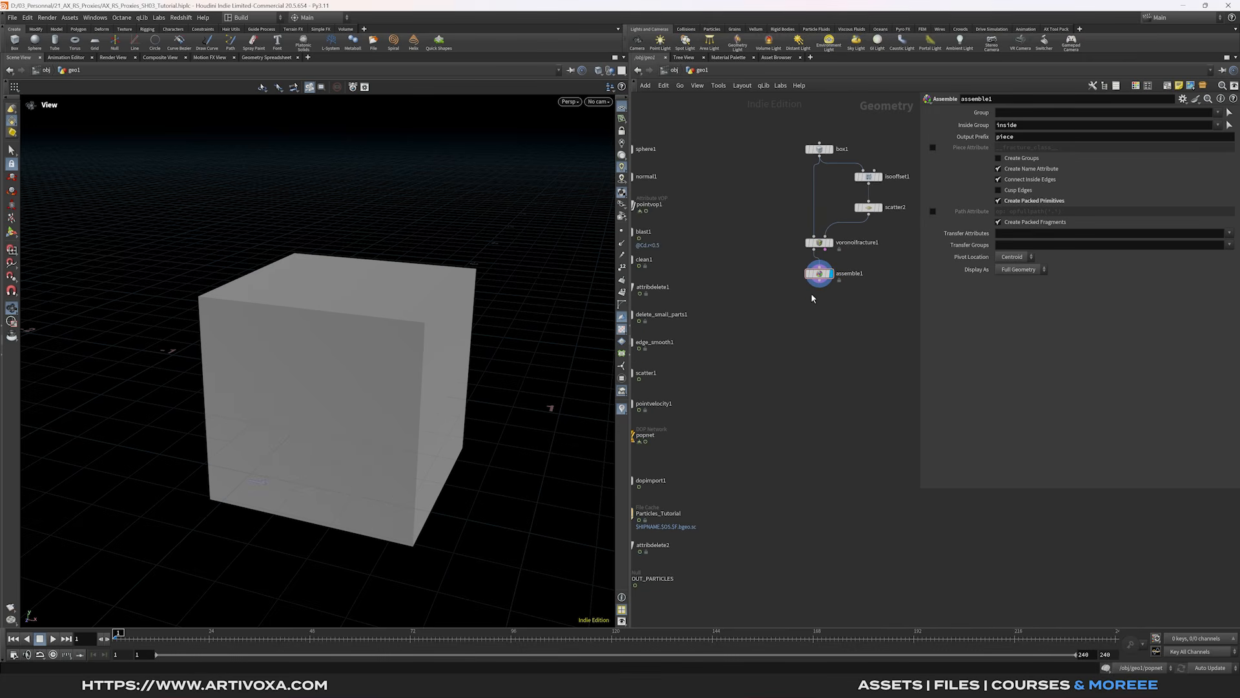
left_click(867, 207)
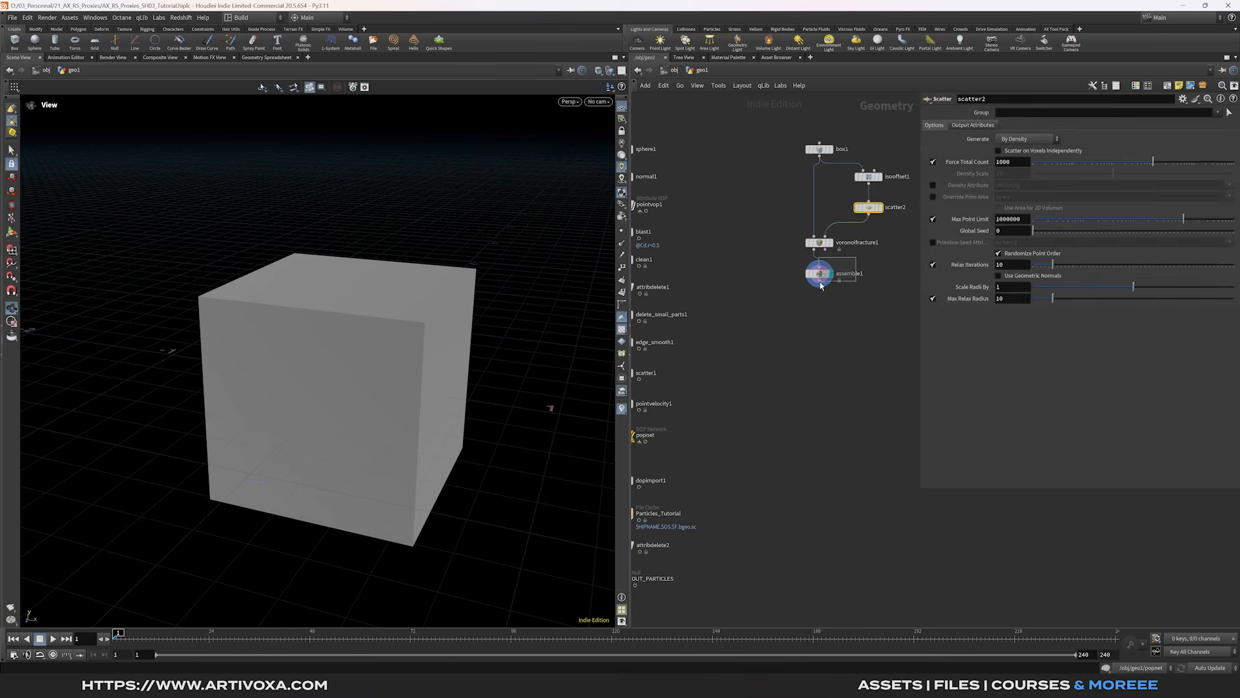
left_click(821, 278)
middle_click(821, 277)
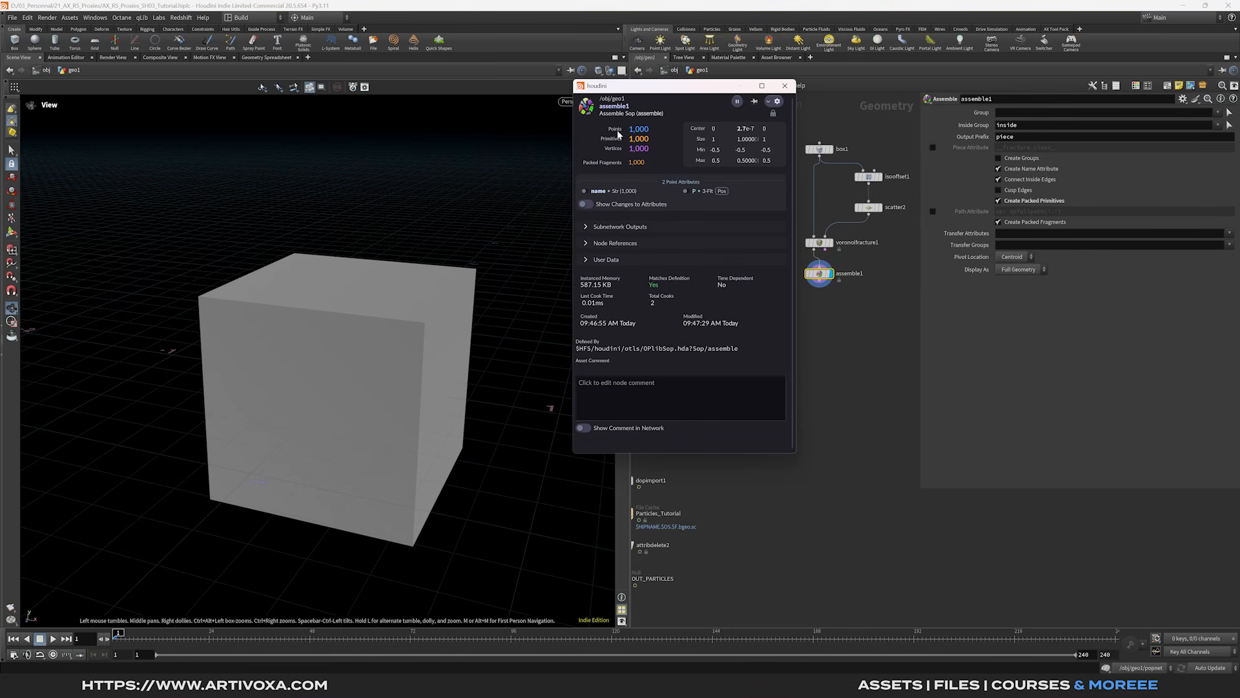
left_click(785, 85)
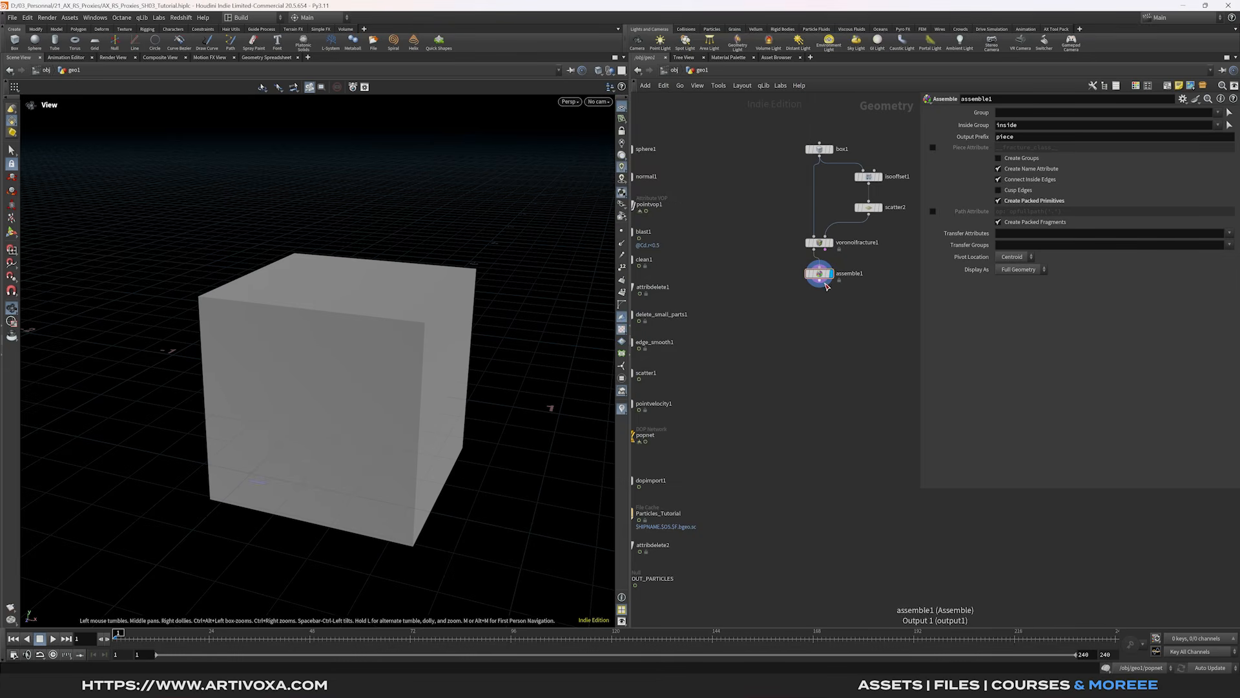
- Add a Delete node after Assemble set to Delete Non-Selected on Points
key("Tab")
type("delete")
key("Return")
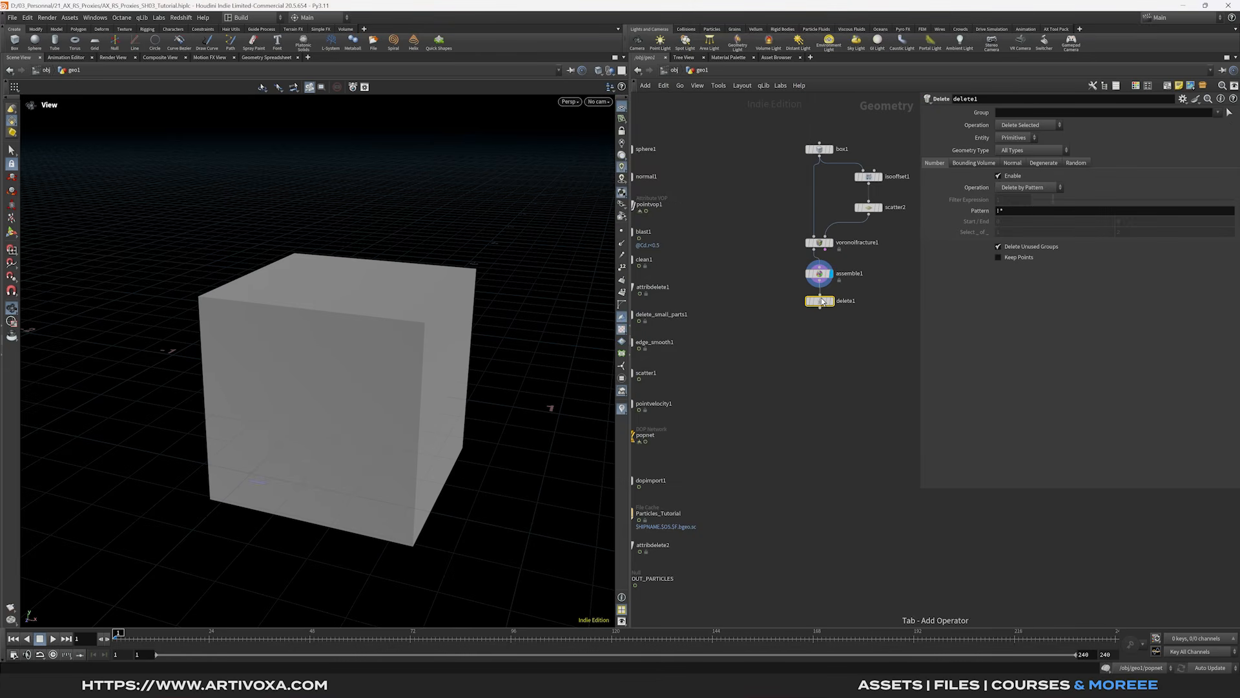
left_click_drag(822, 301, 821, 302)
left_click(831, 302)
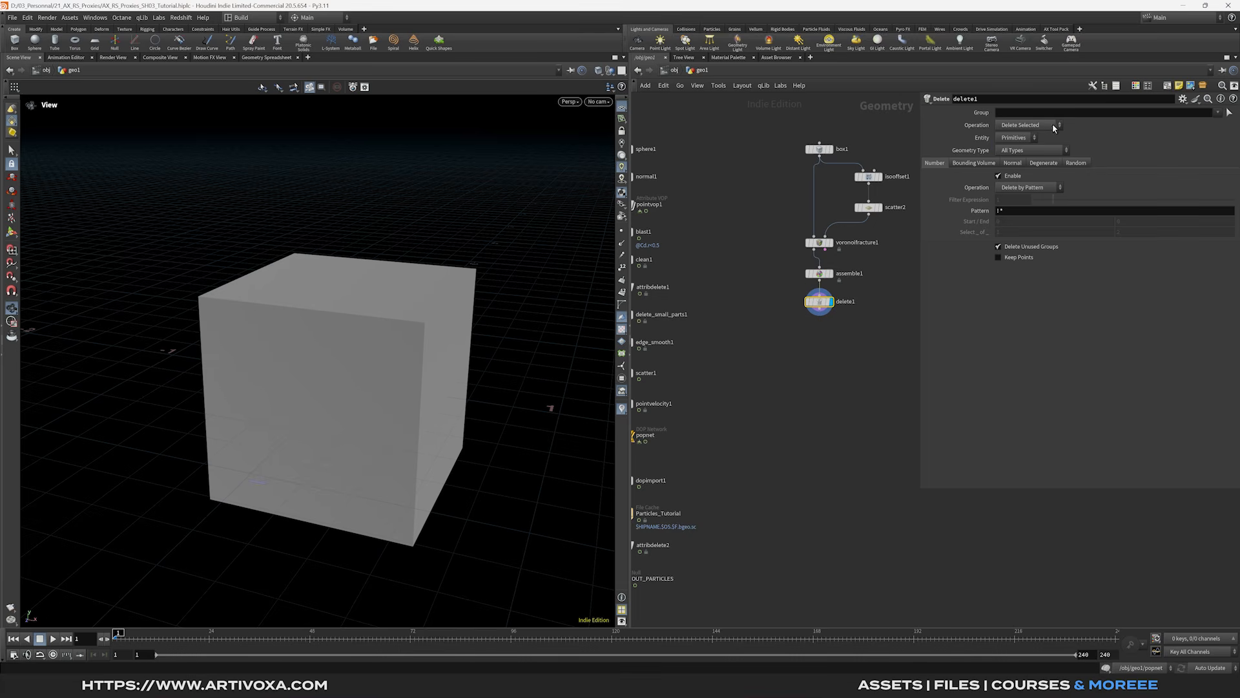
left_click(1029, 127)
left_click(1026, 138)
left_click(1012, 138)
left_click(1011, 150)
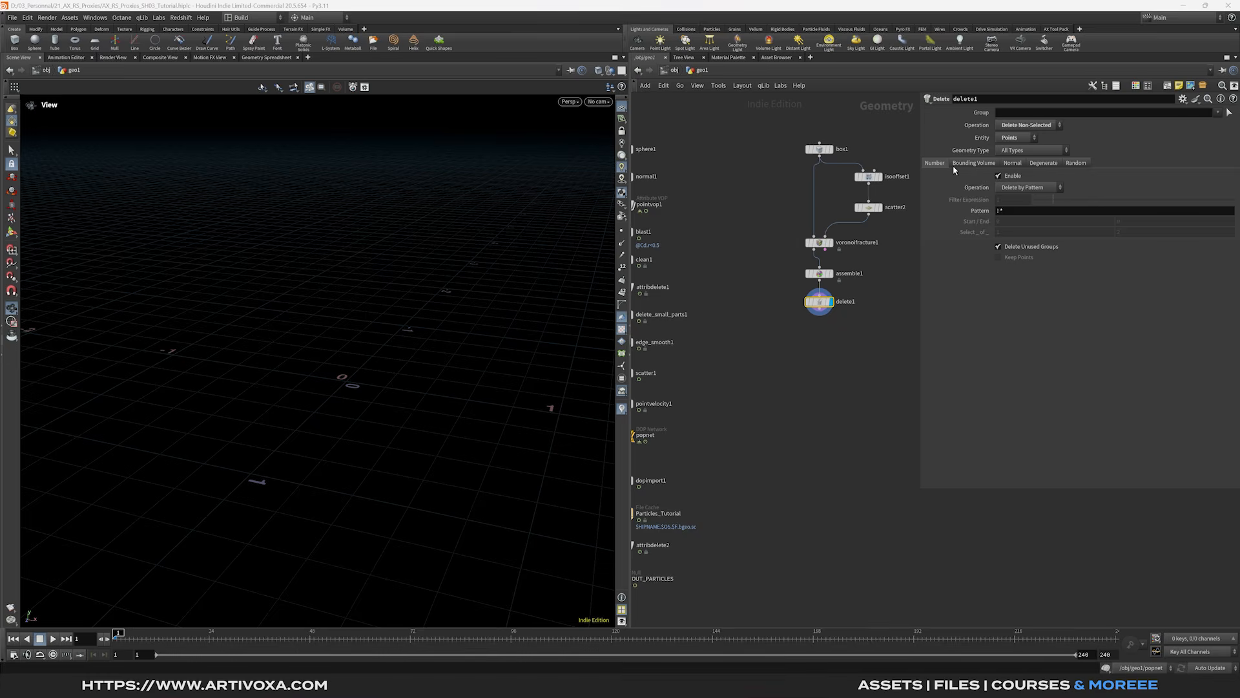
- Enable Bounding Volume and shrink its size from 0.3 to 0.2, leaving five pieces
left_click(971, 165)
left_click(999, 177)
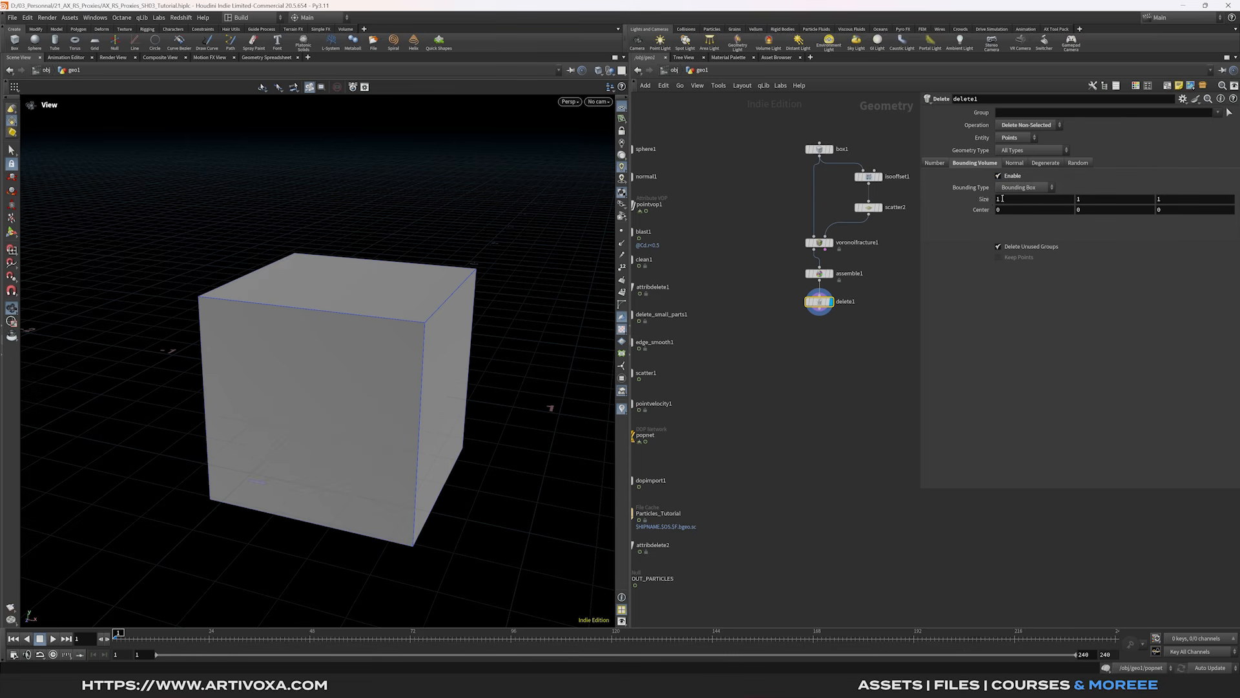
middle_click_drag(987, 203, 949, 207)
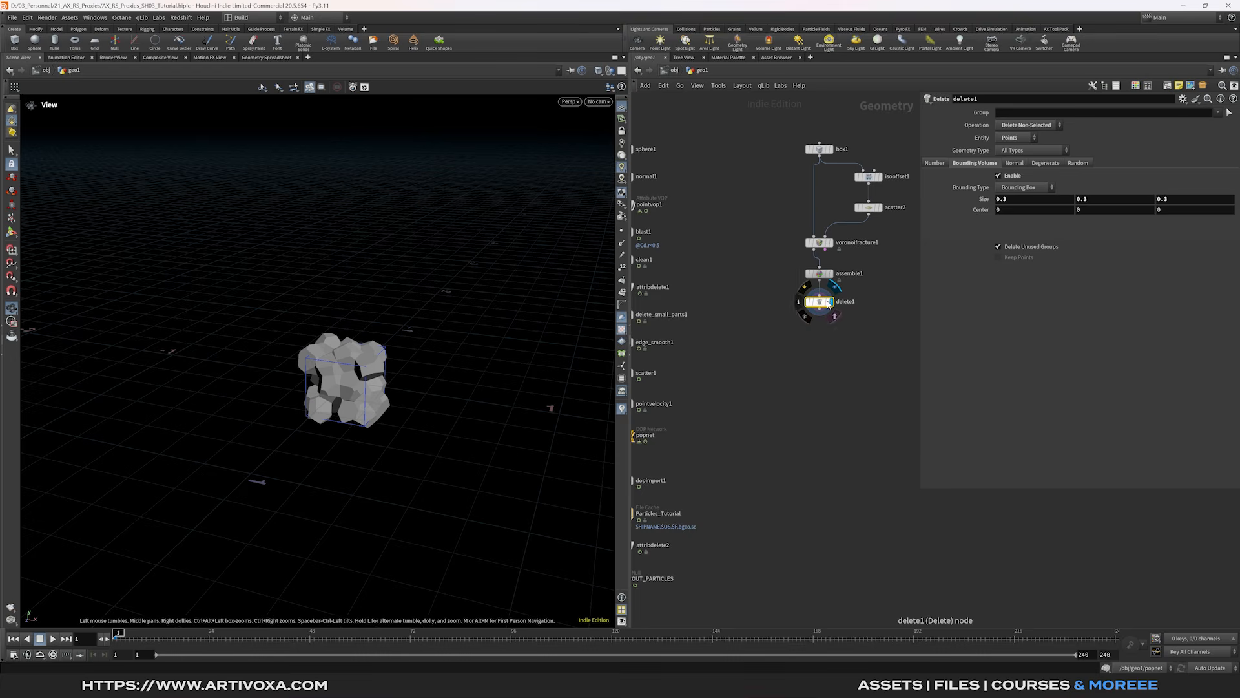
left_click(799, 301)
left_click(785, 131)
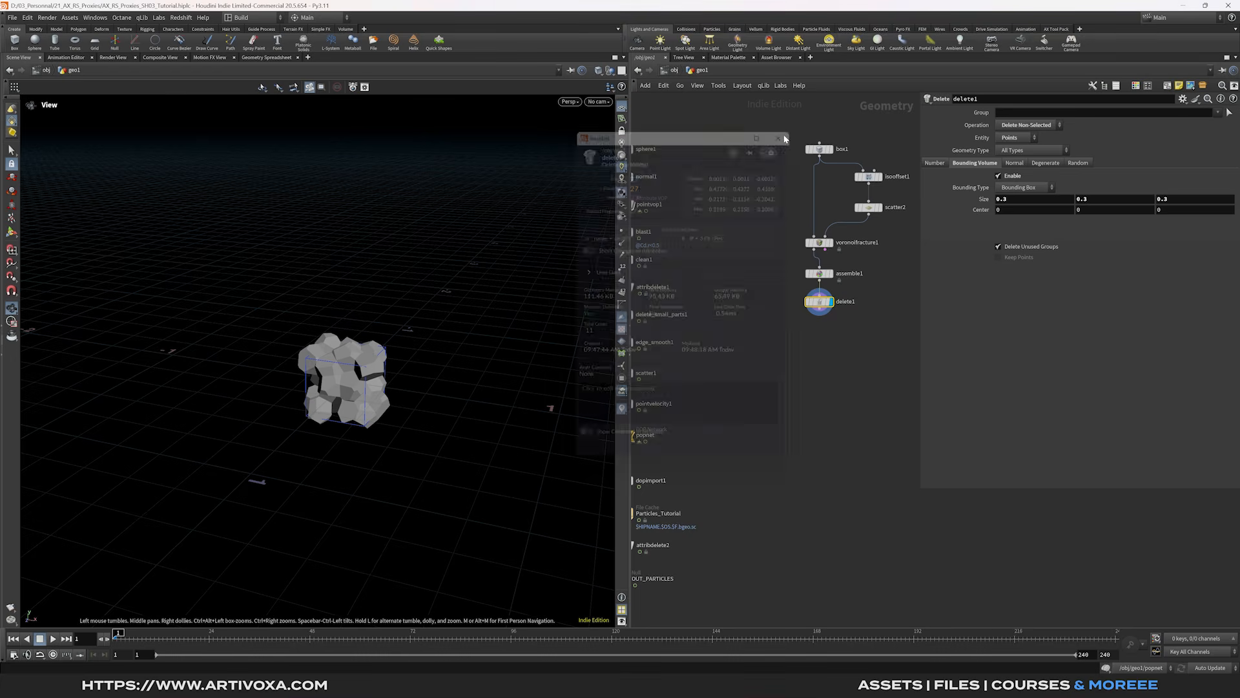
middle_click_drag(982, 203, 966, 204)
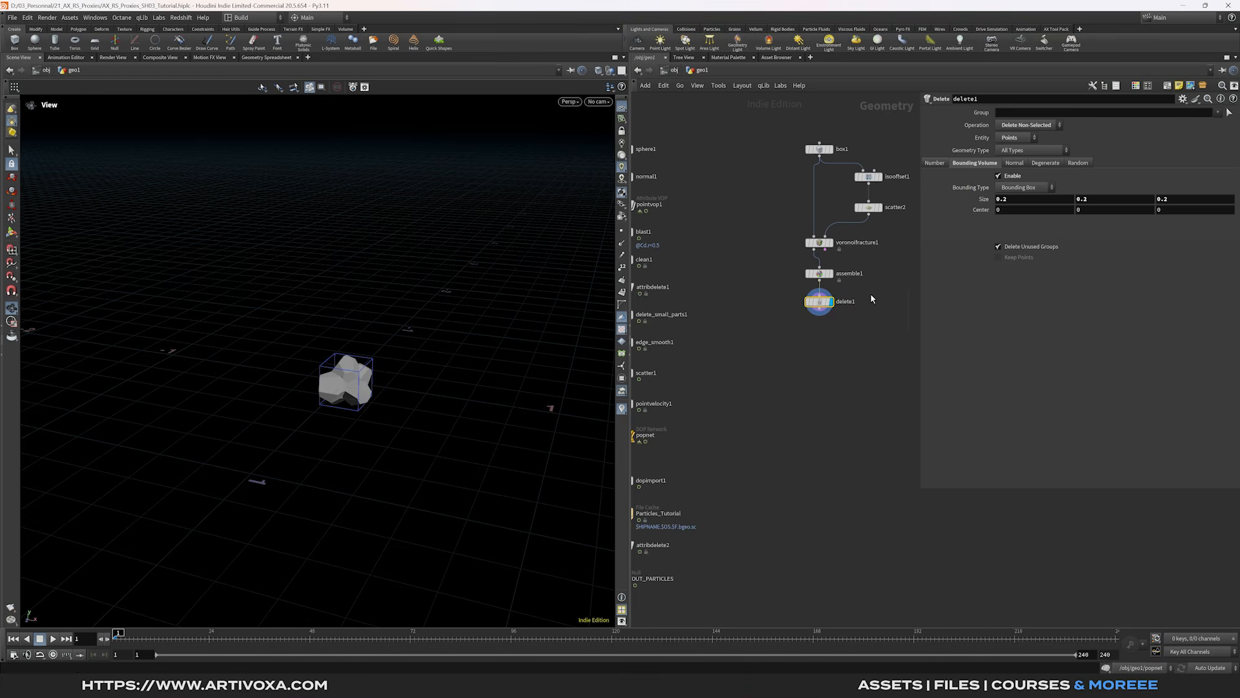
left_click(800, 301)
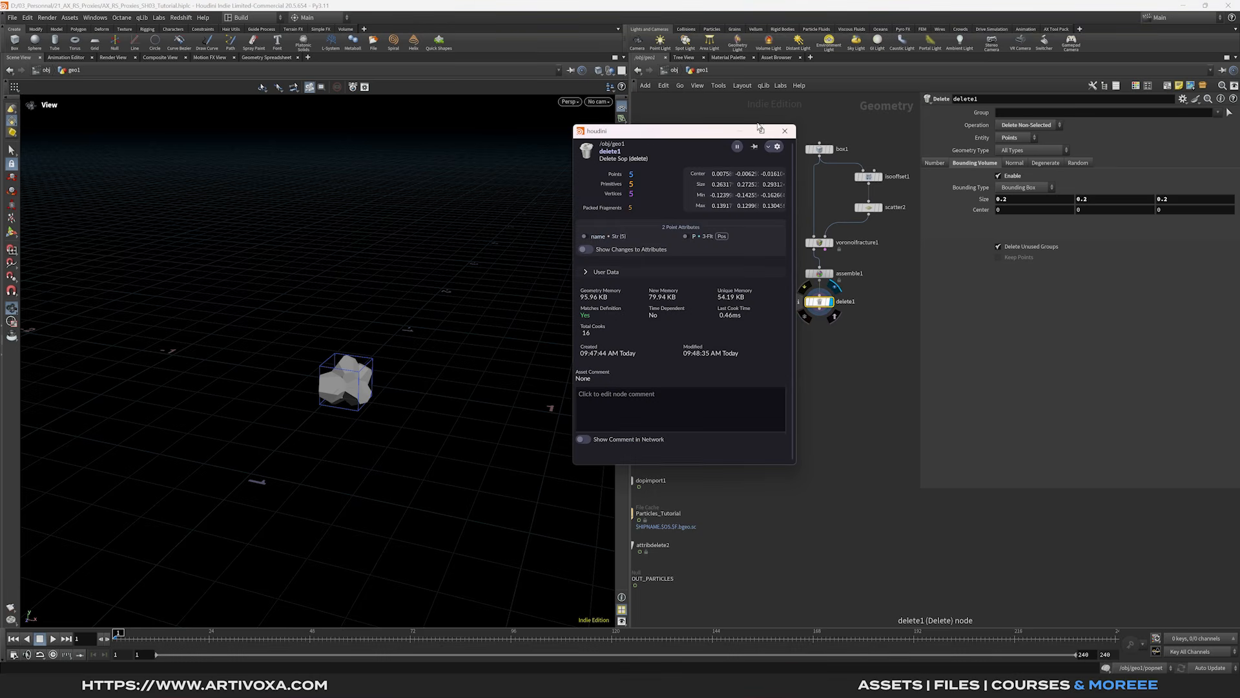
left_click(785, 130)
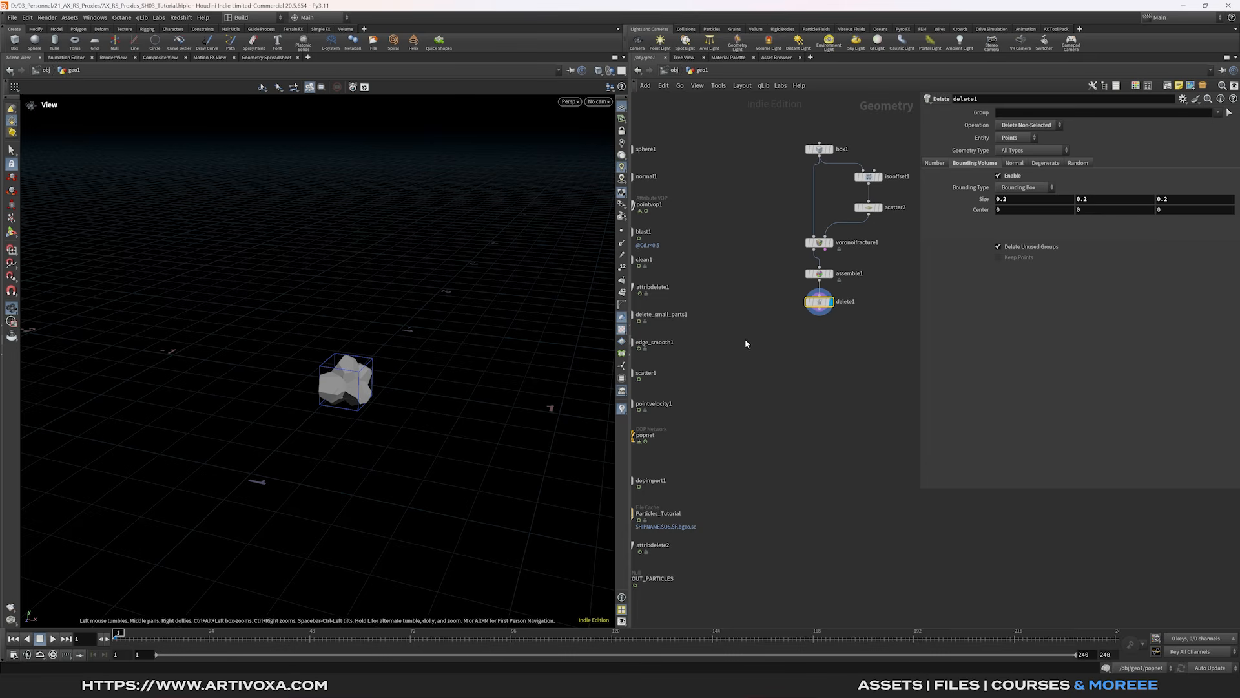
- Add an Unpack node and a For-Each Connected Piece loop below the Delete node
key("Tab")
type("unpa")
key("Return")
left_click(821, 331)
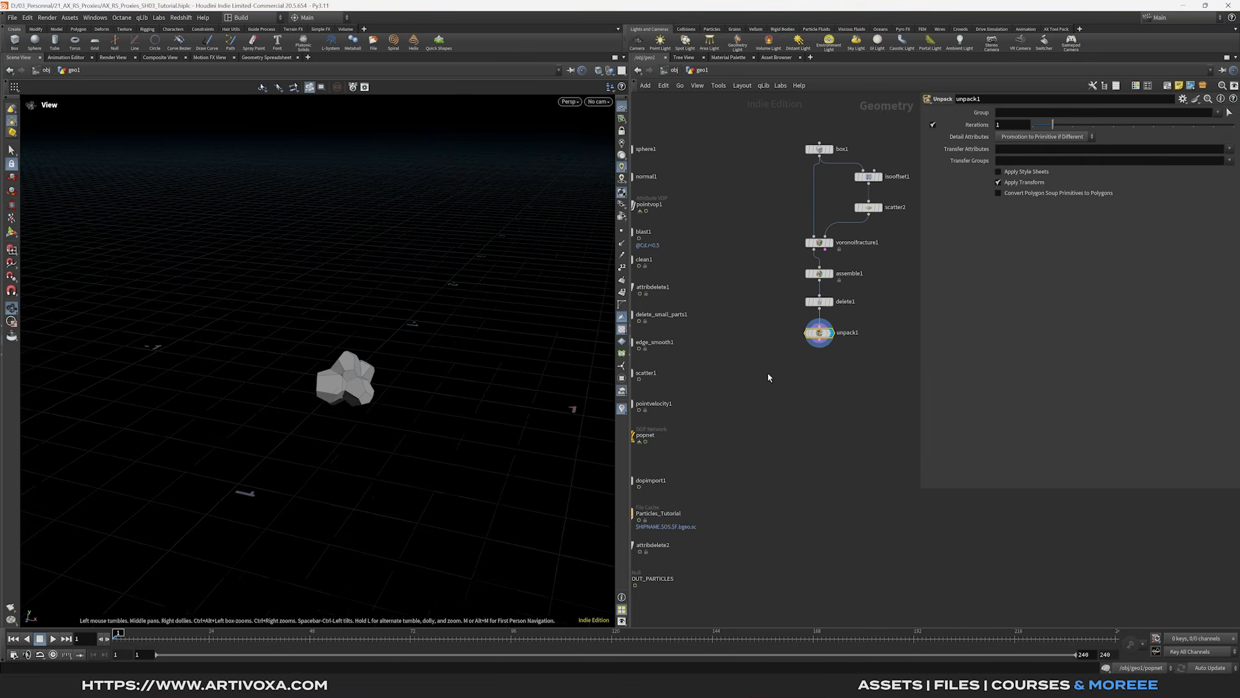
key("Tab")
type("forc")
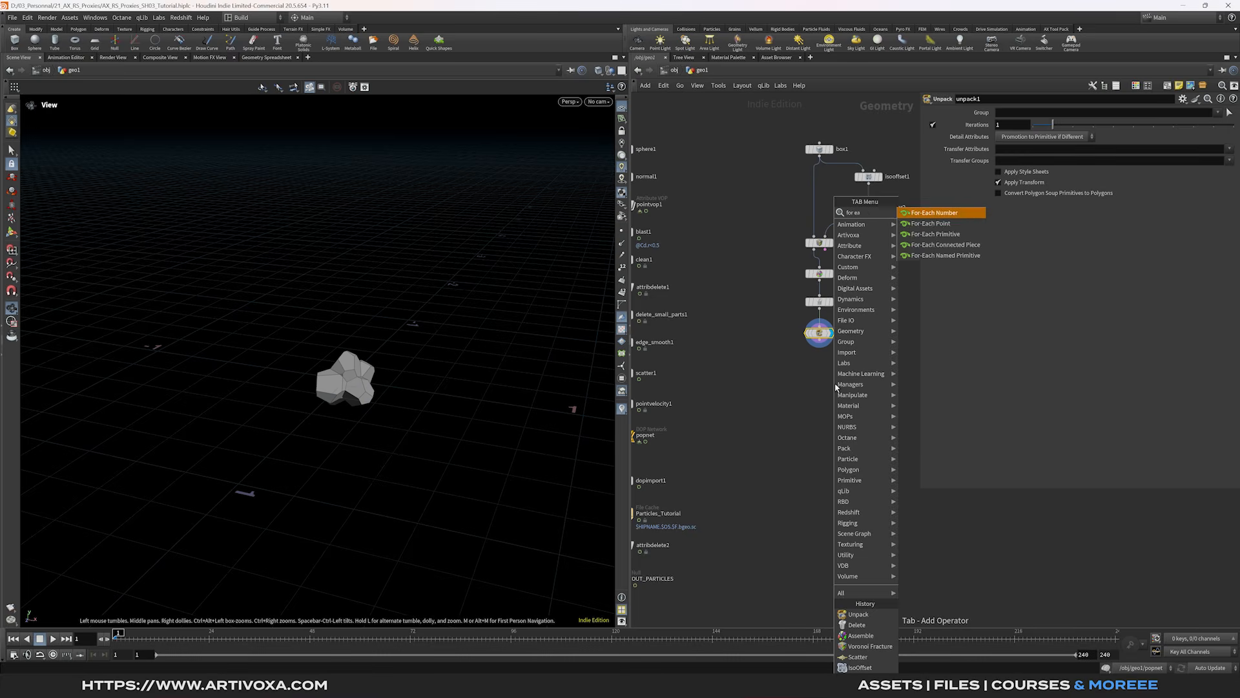
key("Return")
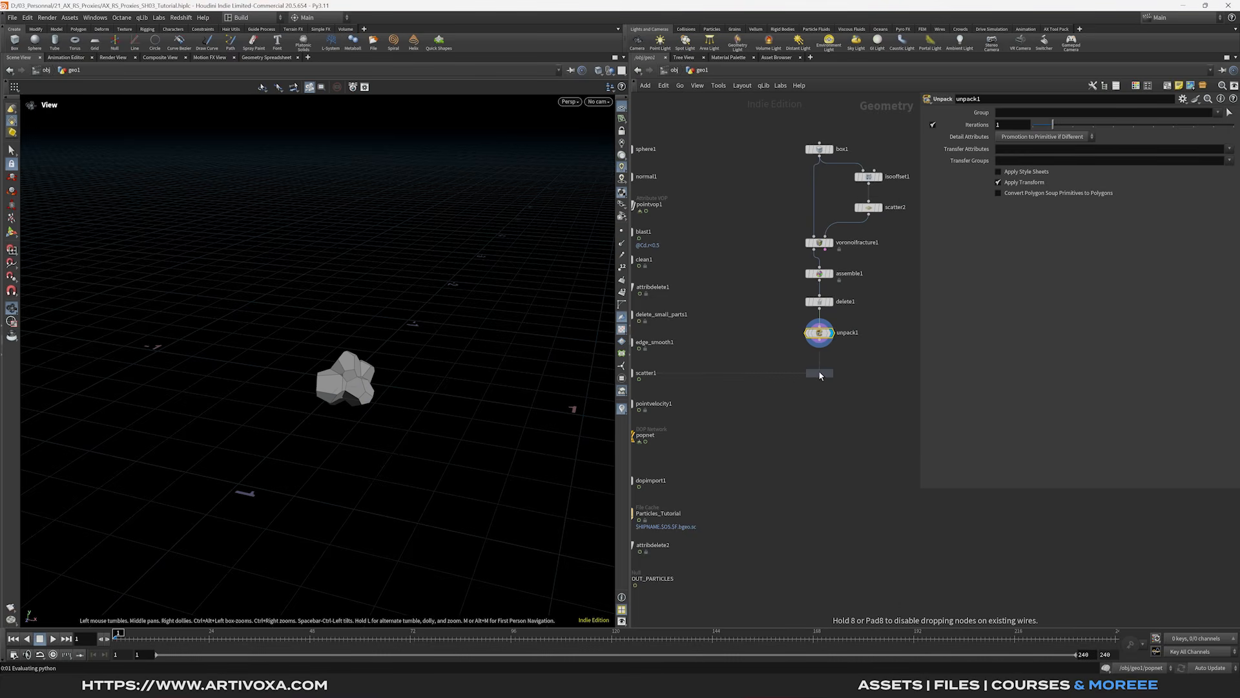
left_click(821, 375)
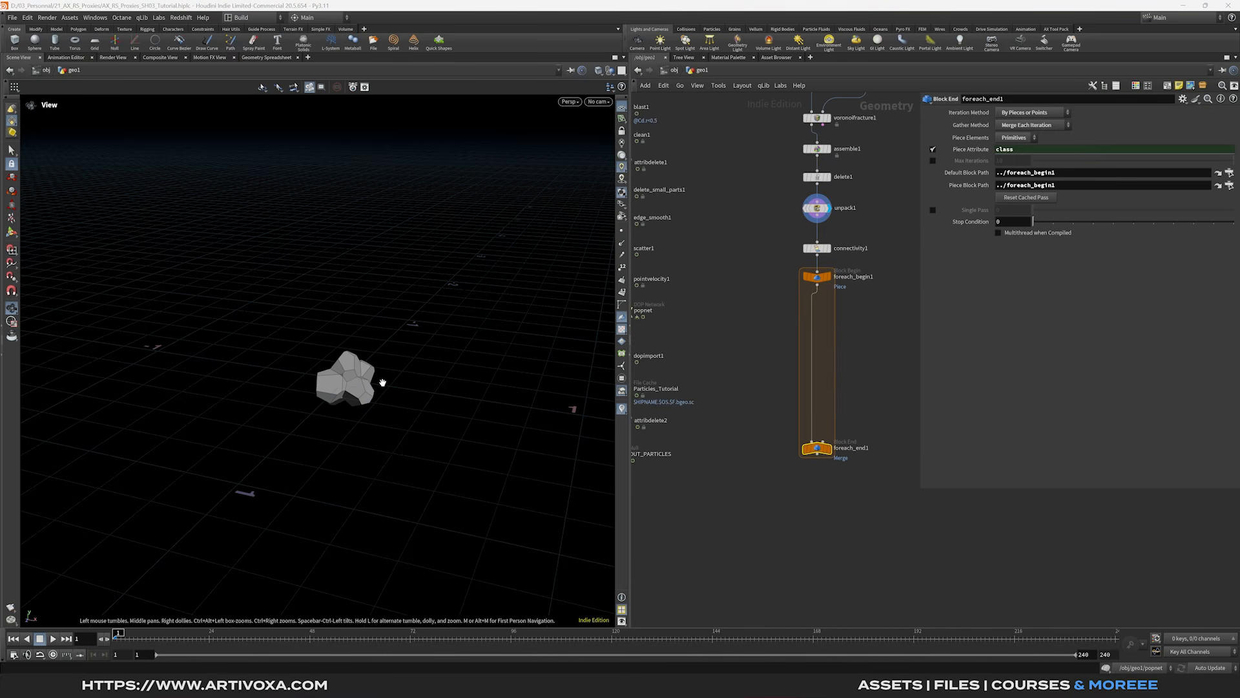
- Put a Match Size inside the loop and enable Single Pass on foreach_end1
scroll(383, 383, "up", 5)
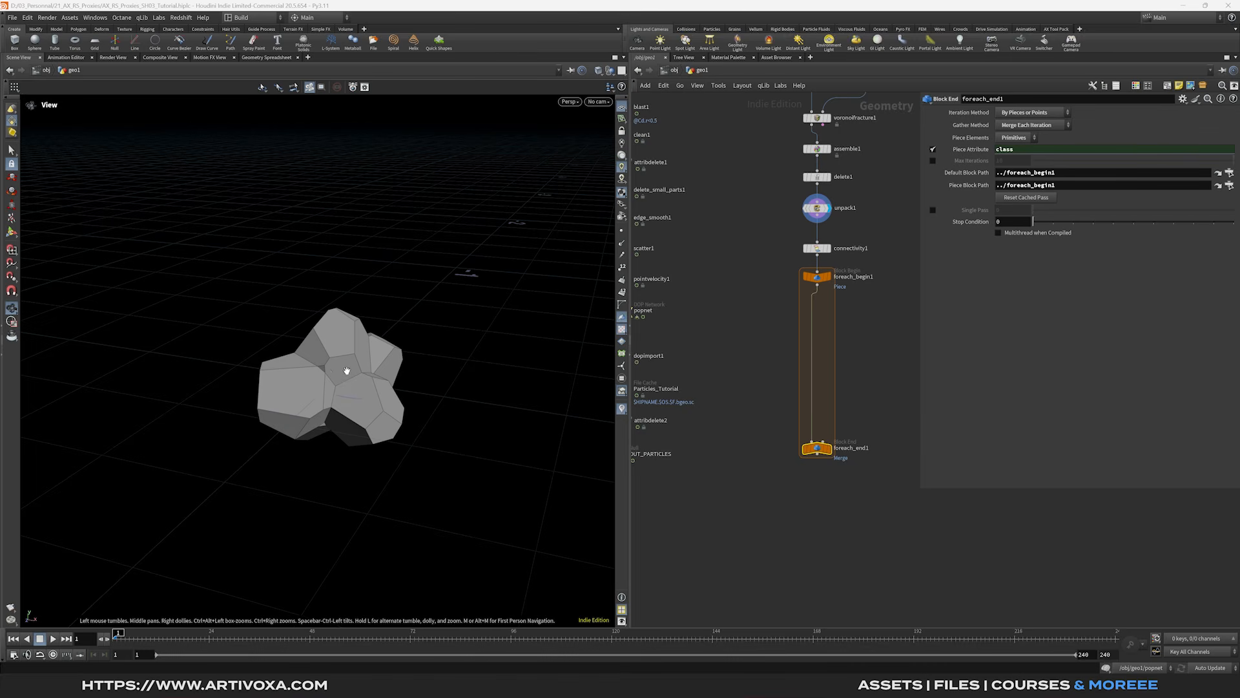
key("Tab")
type("match si")
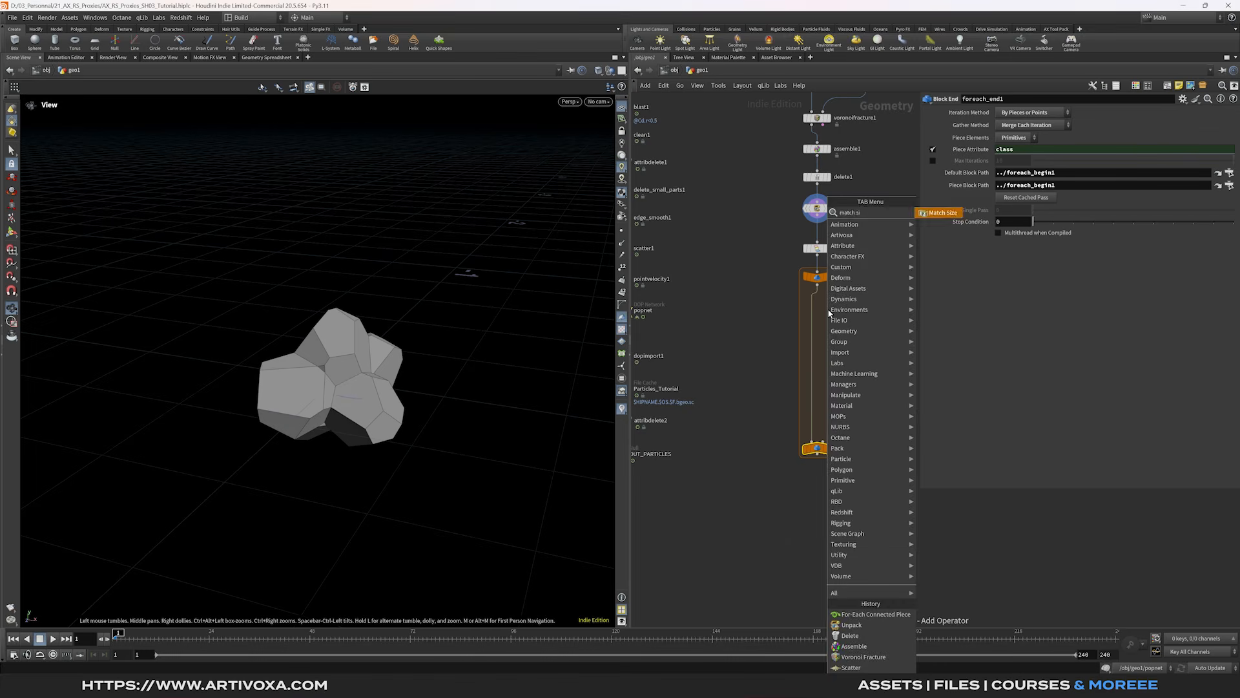
key("Return")
left_click(828, 308)
left_click(829, 450)
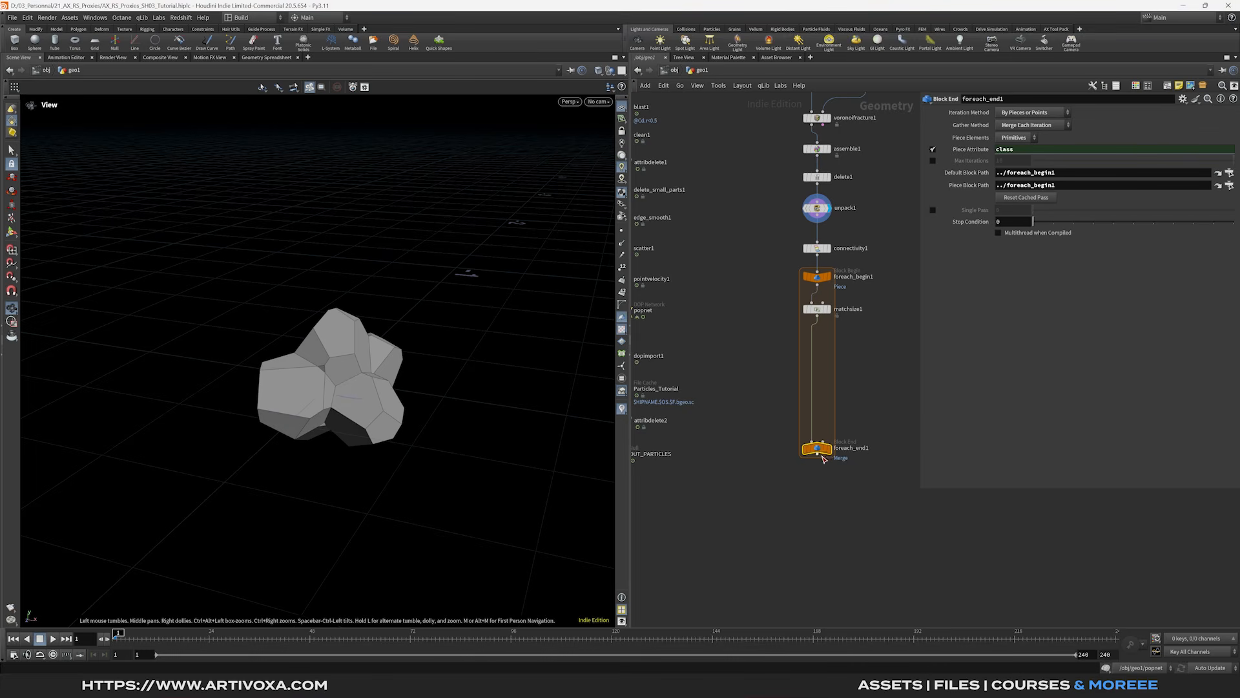
left_click(832, 454)
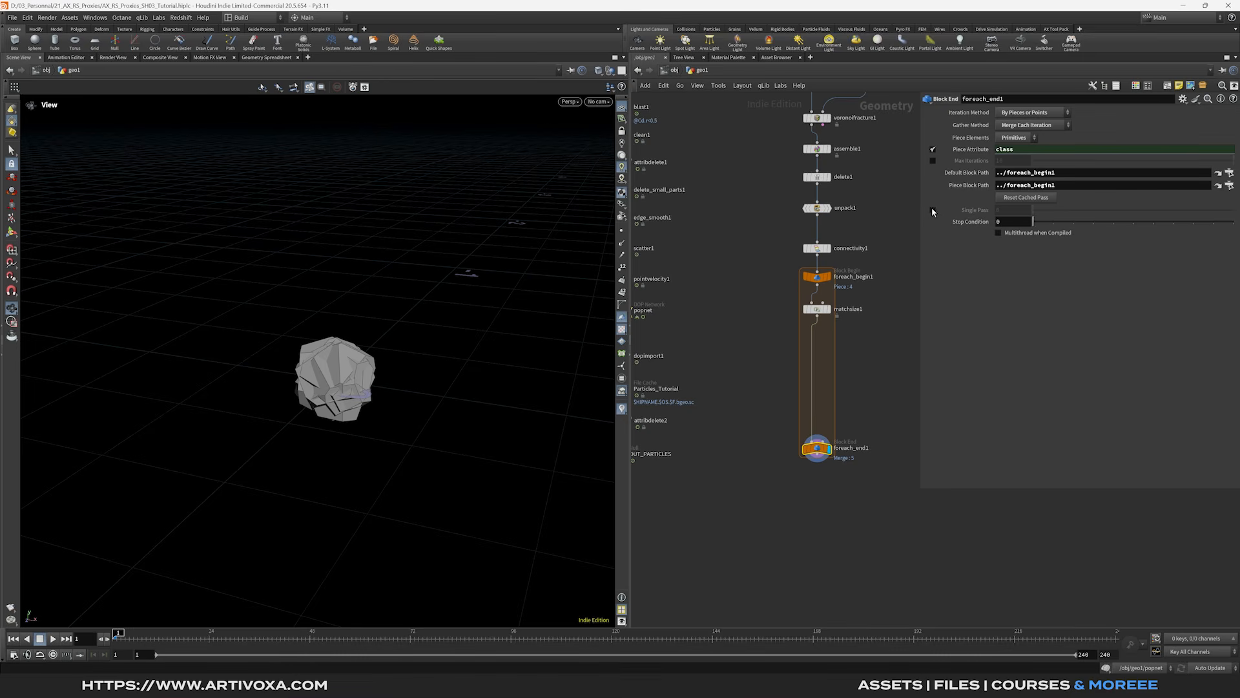
left_click(933, 210)
left_click_drag(352, 371, 349, 370)
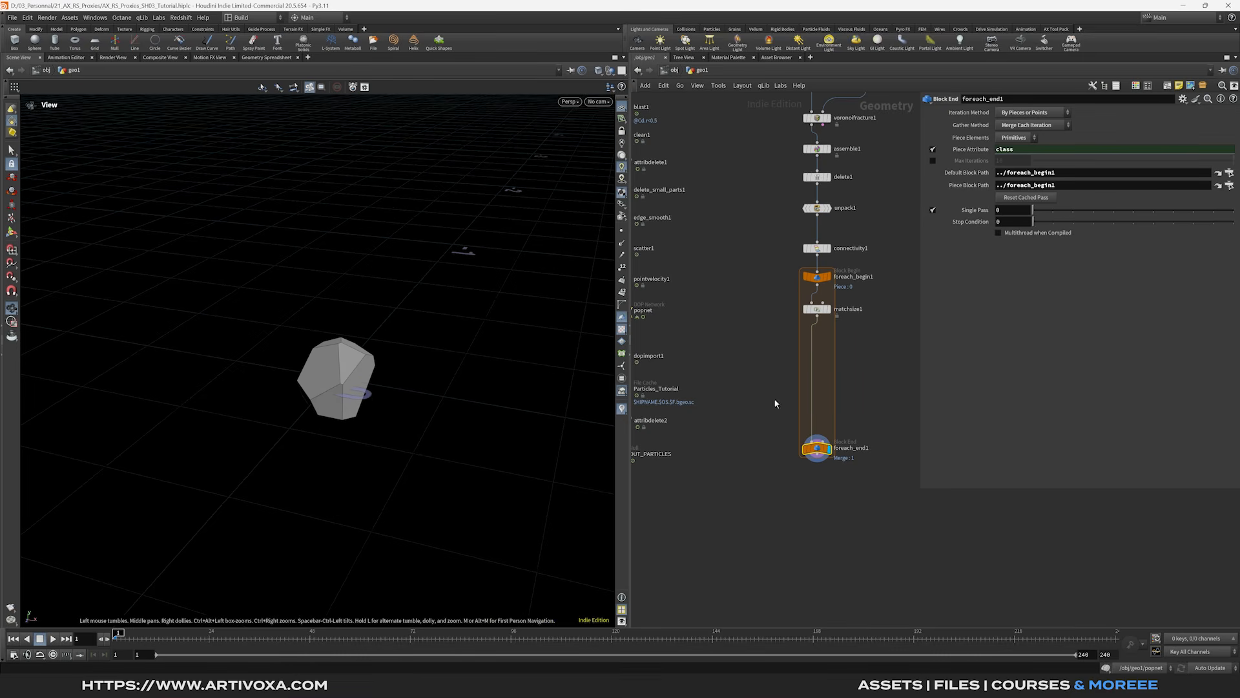
- Add a Subdivide below matchsize1 using OpenSubdiv Bilinear at depth 3
middle_click_drag(843, 357, 845, 344)
key("Tab")
type("remesh")
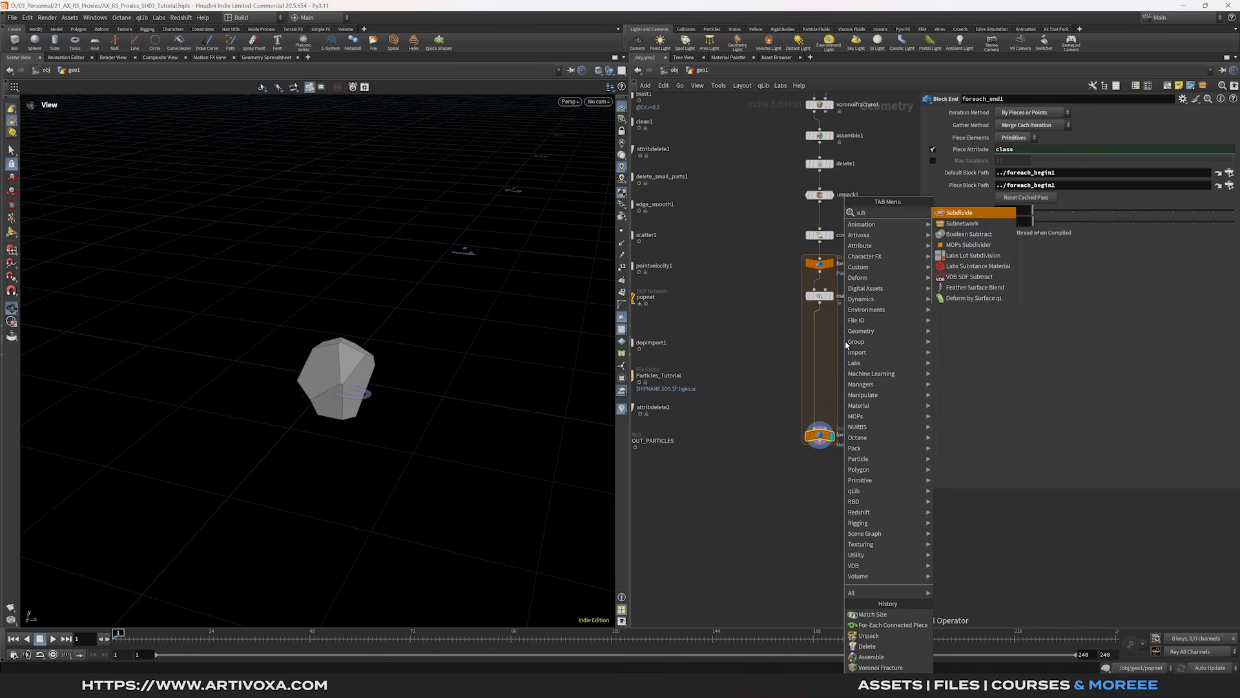
key("Return")
left_click(819, 327)
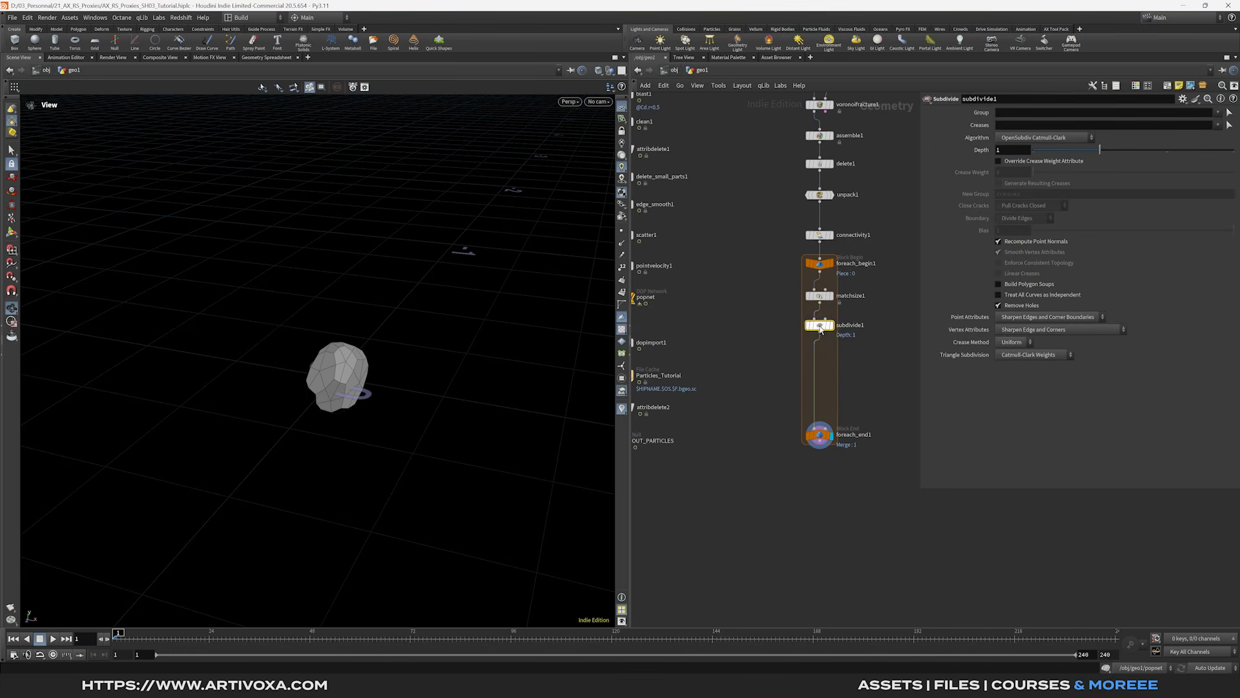
left_click(1018, 139)
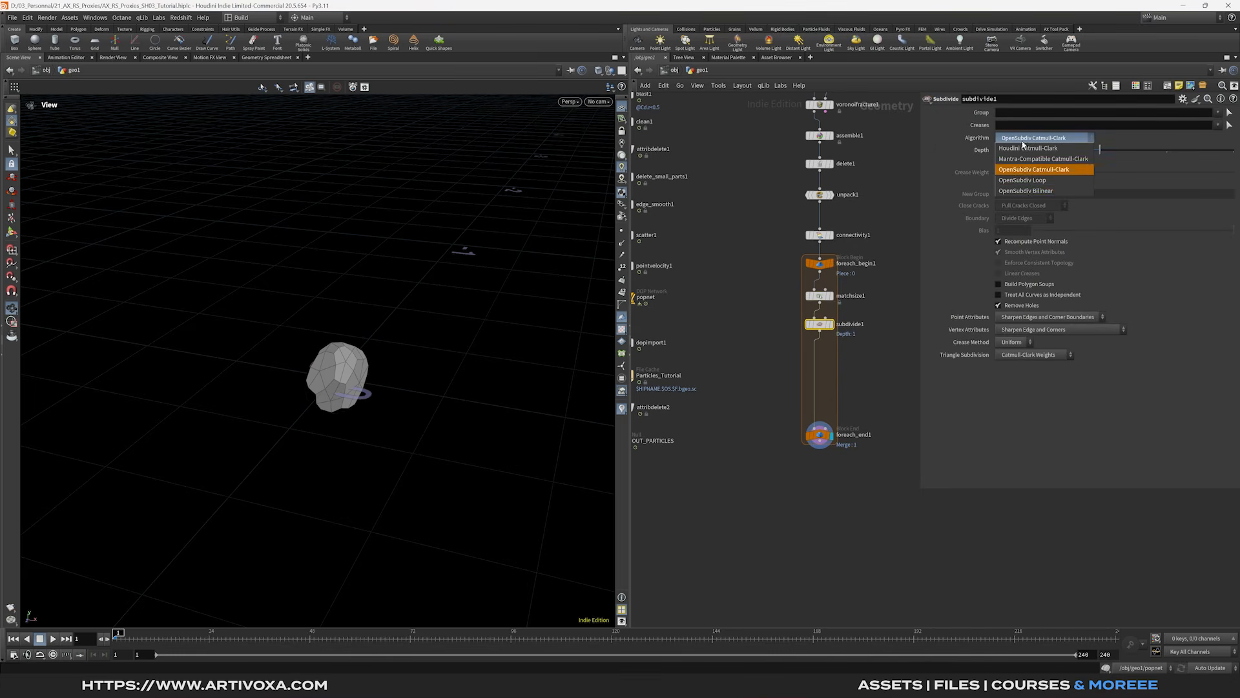
left_click(1006, 191)
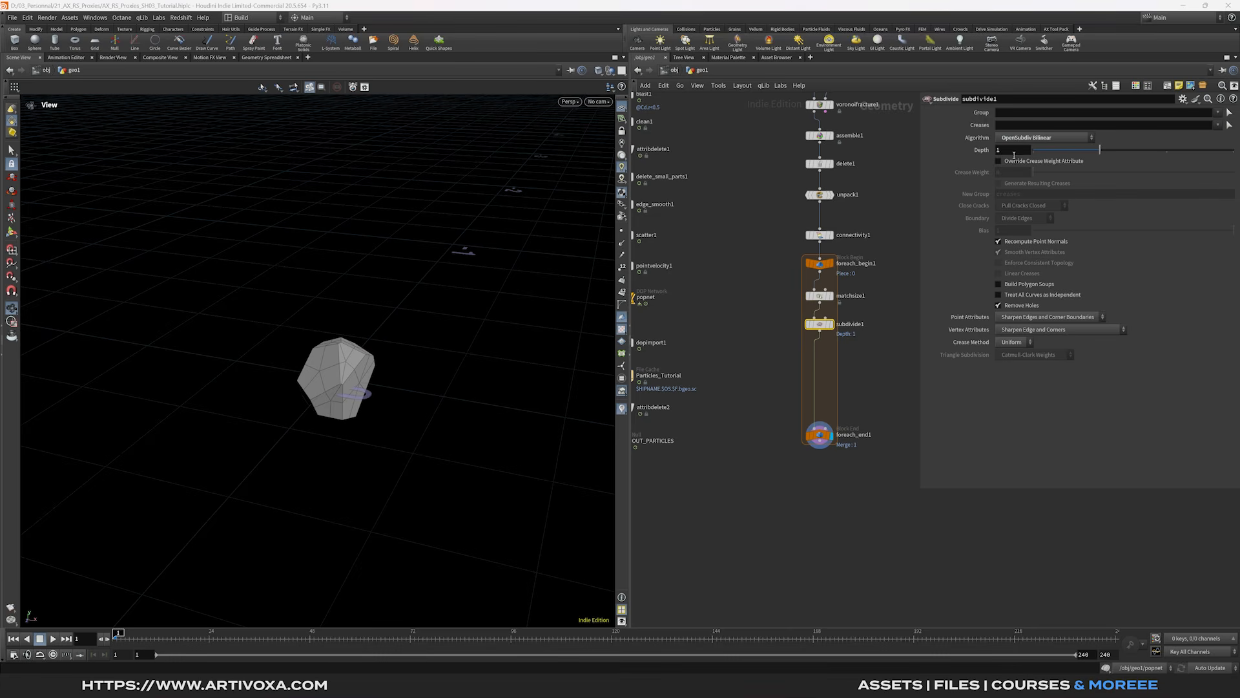
left_click_drag(332, 351, 362, 370)
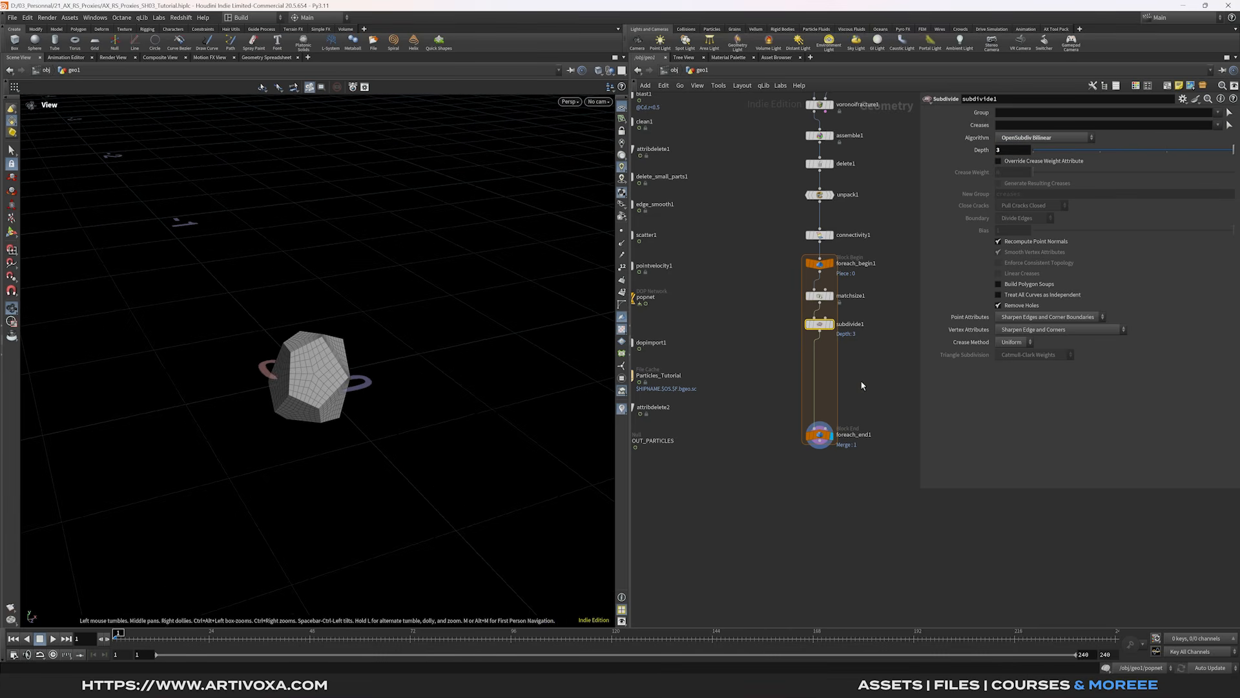
- Add a Transform after subdivide1 with Scale Y 0.4 to flatten the rock
middle_click_drag(829, 370, 839, 362)
key("Tab")
type("trans")
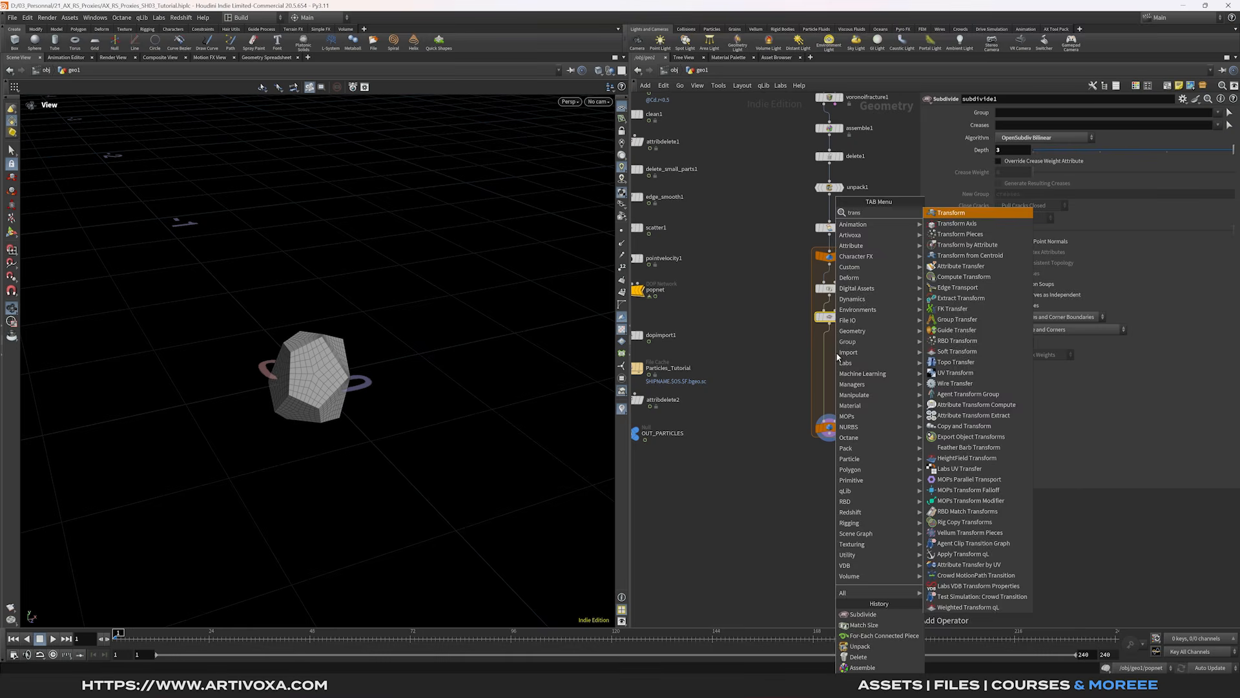
key("Return")
left_click(826, 346)
left_click_drag(832, 346, 835, 350)
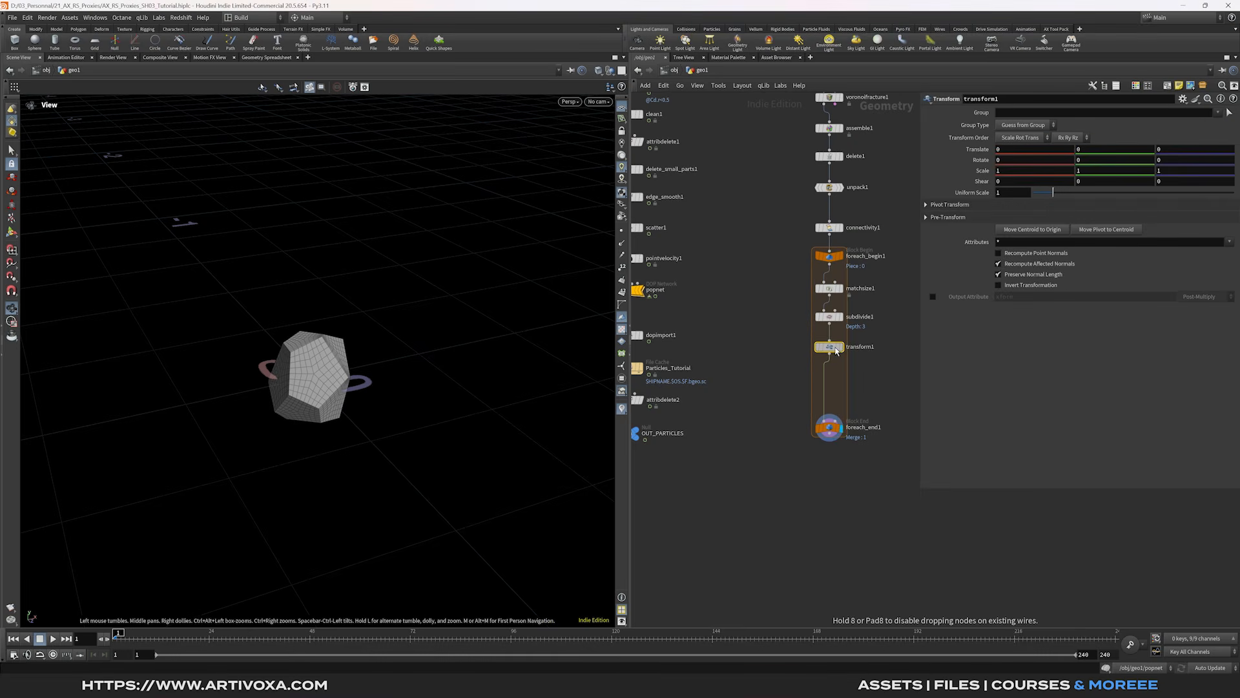
left_click(1096, 172)
left_click(1106, 423)
left_click_drag(352, 386, 427, 370)
middle_click_drag(829, 383, 795, 292)
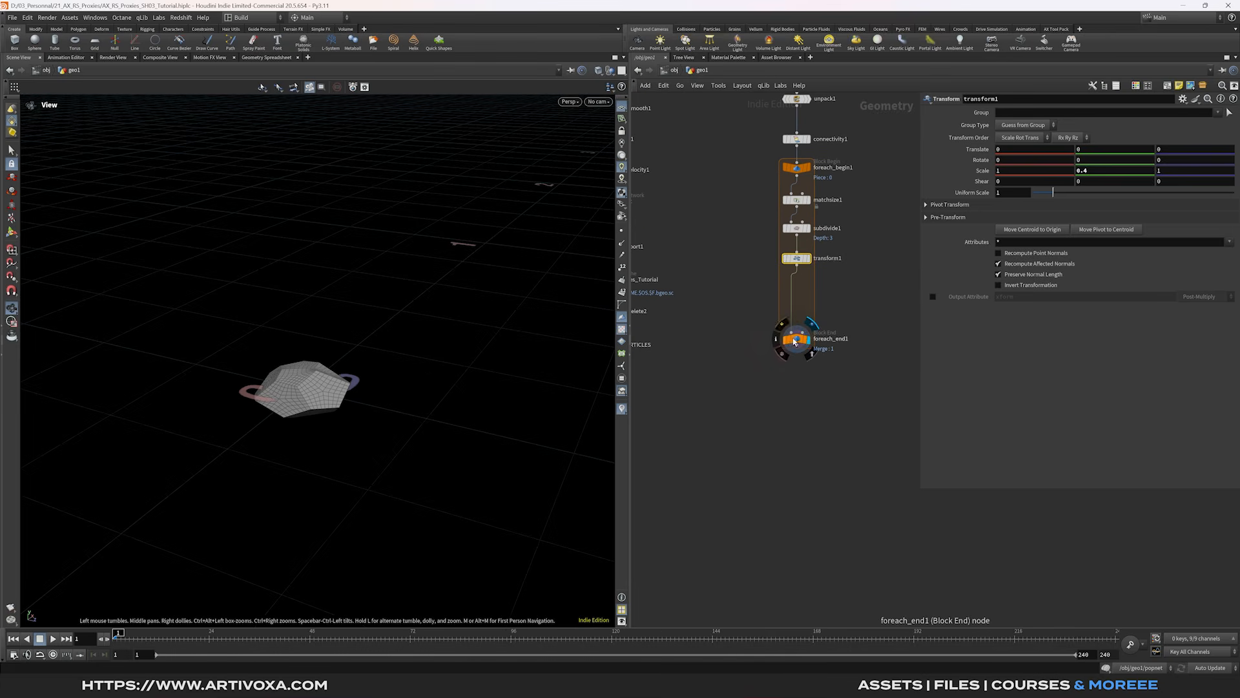
- Add a VDB from Polygons below transform1 with voxel size 0.0025
key("Tab")
type("vd")
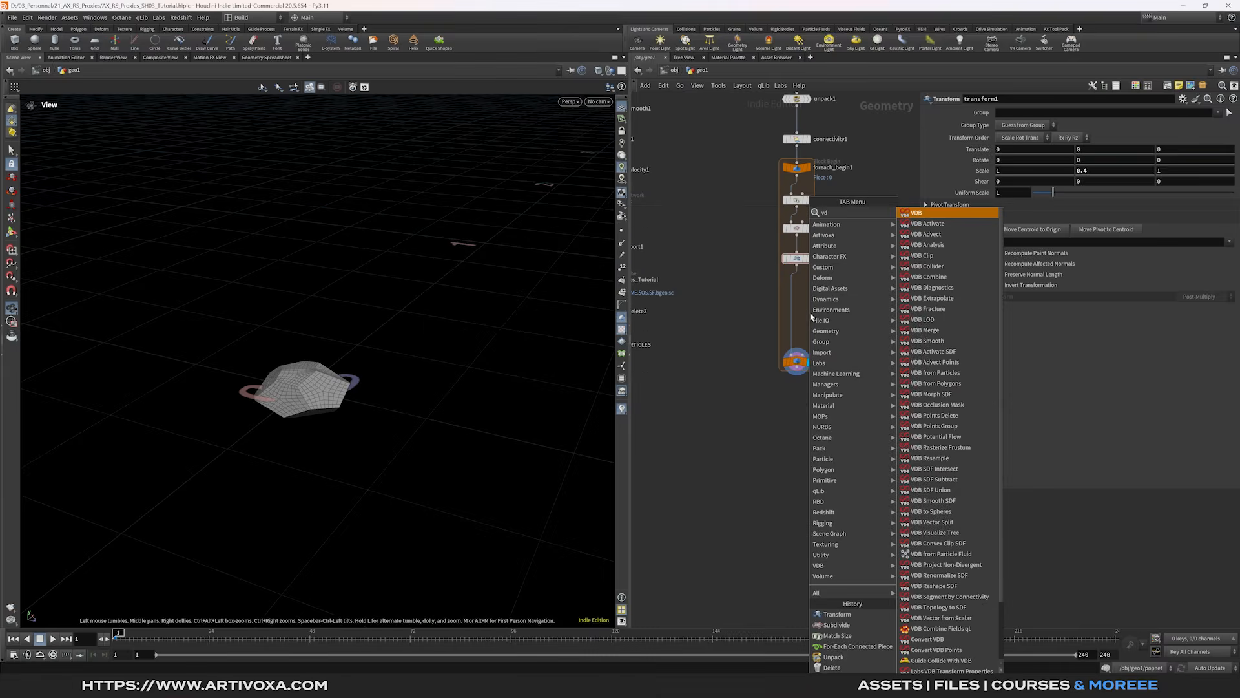
type(" fro")
key("Down")
key("Return")
left_click(801, 285)
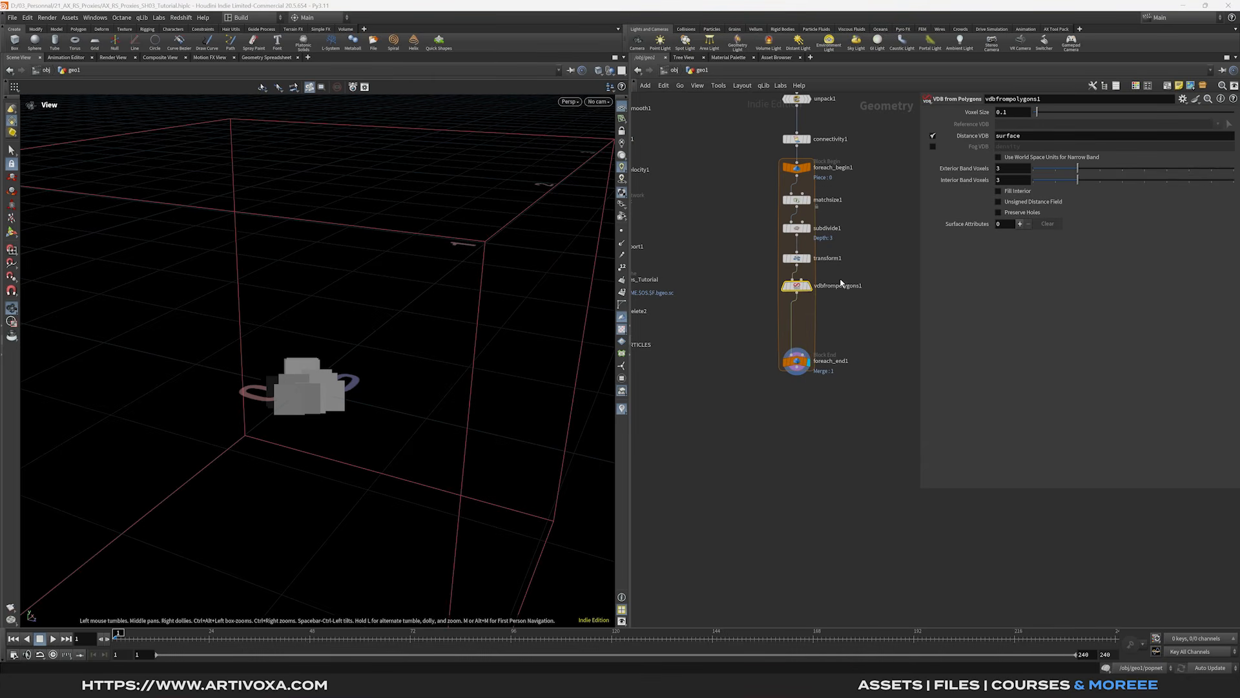
left_click(1016, 114)
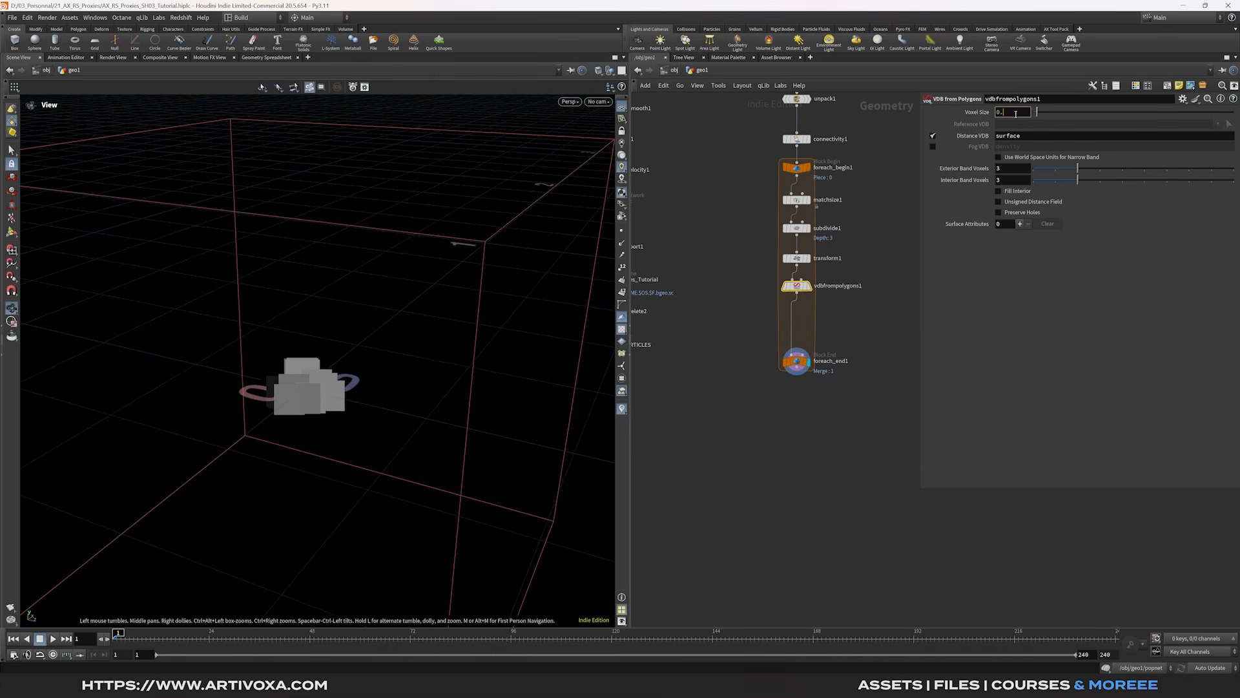
type("0.0025")
key("Return")
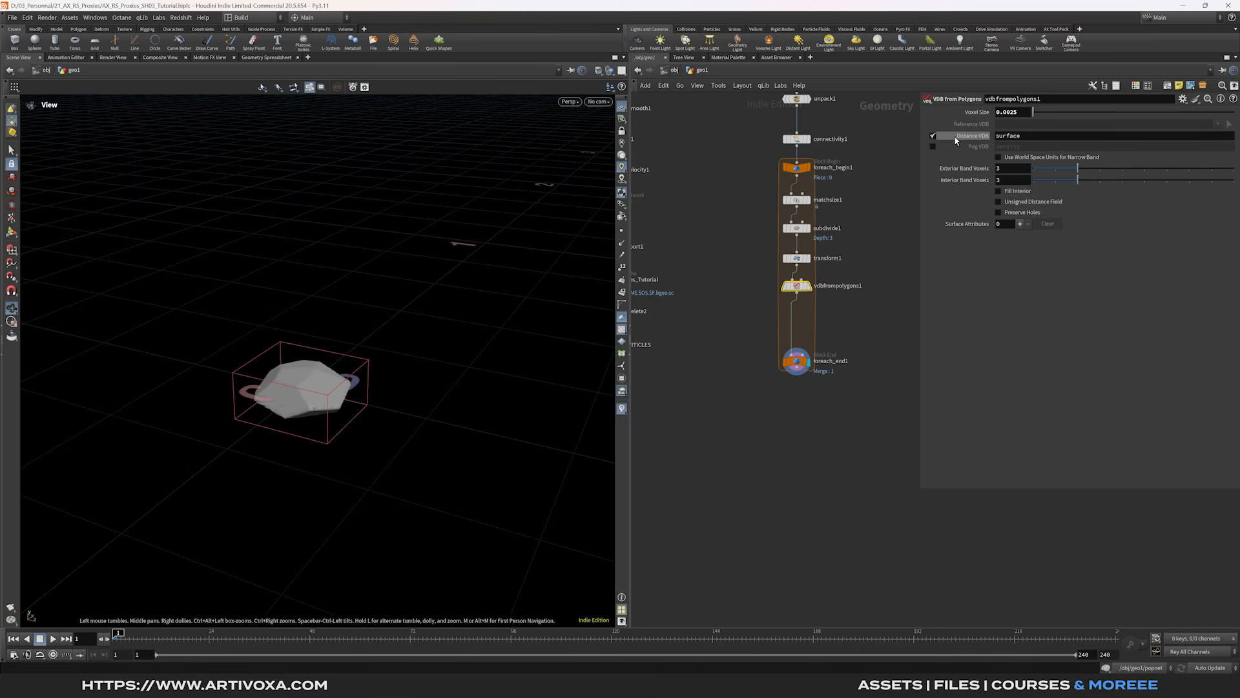
- Switch the VDB output from Distance VDB to Fog VDB
left_click(933, 135)
left_click(933, 147)
left_click_drag(788, 343, 790, 386)
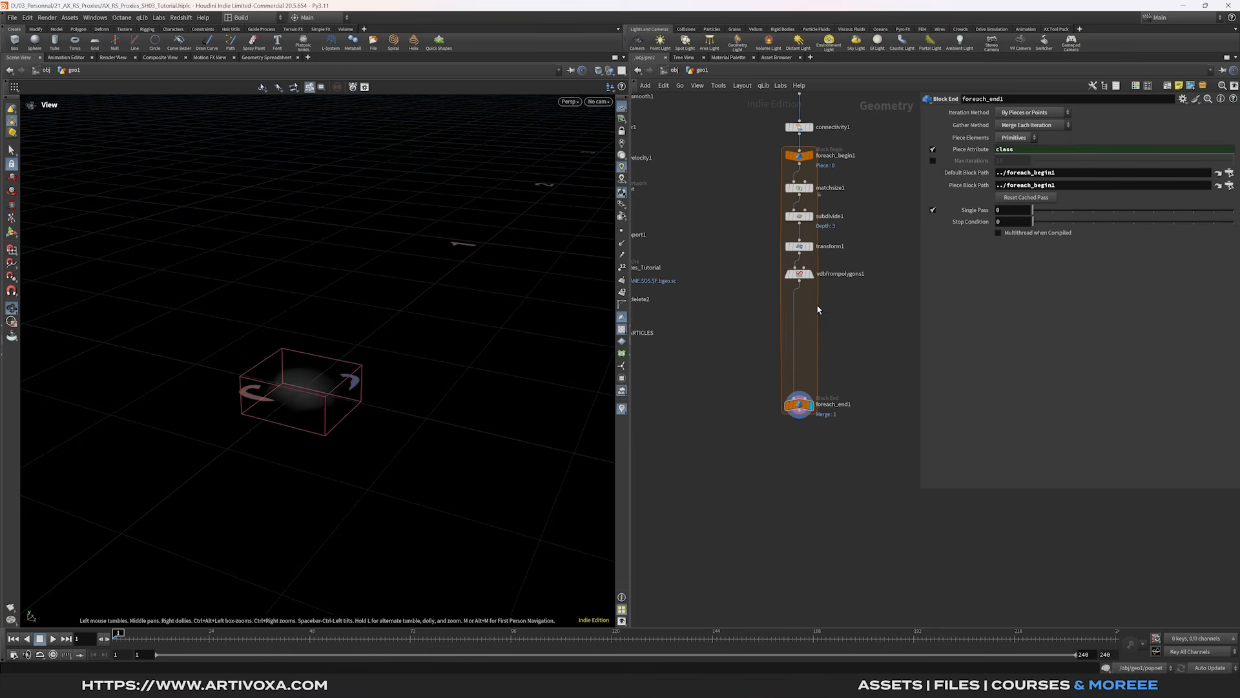
key("Tab")
- Add Volume Noise Fog below vdbfrompolygons1: amplitude 10, Zero Centered range, element size 0.05
type("volume n")
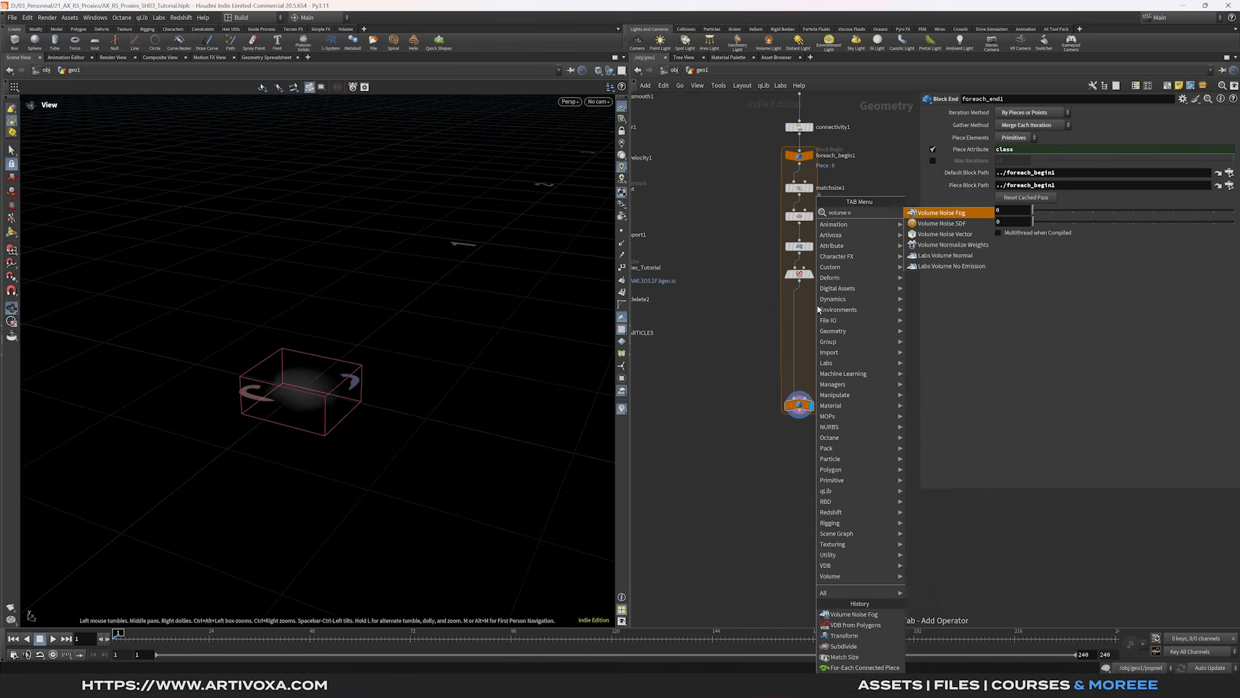
key("Return")
left_click(794, 306)
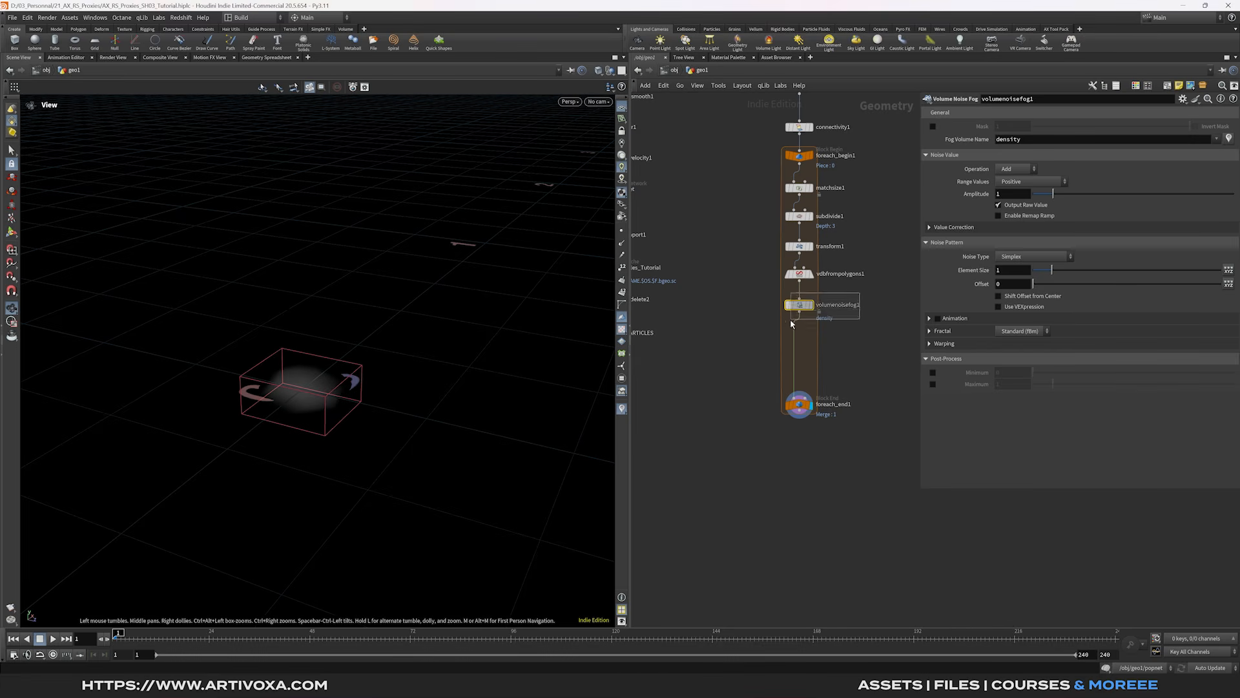
left_click(1015, 195)
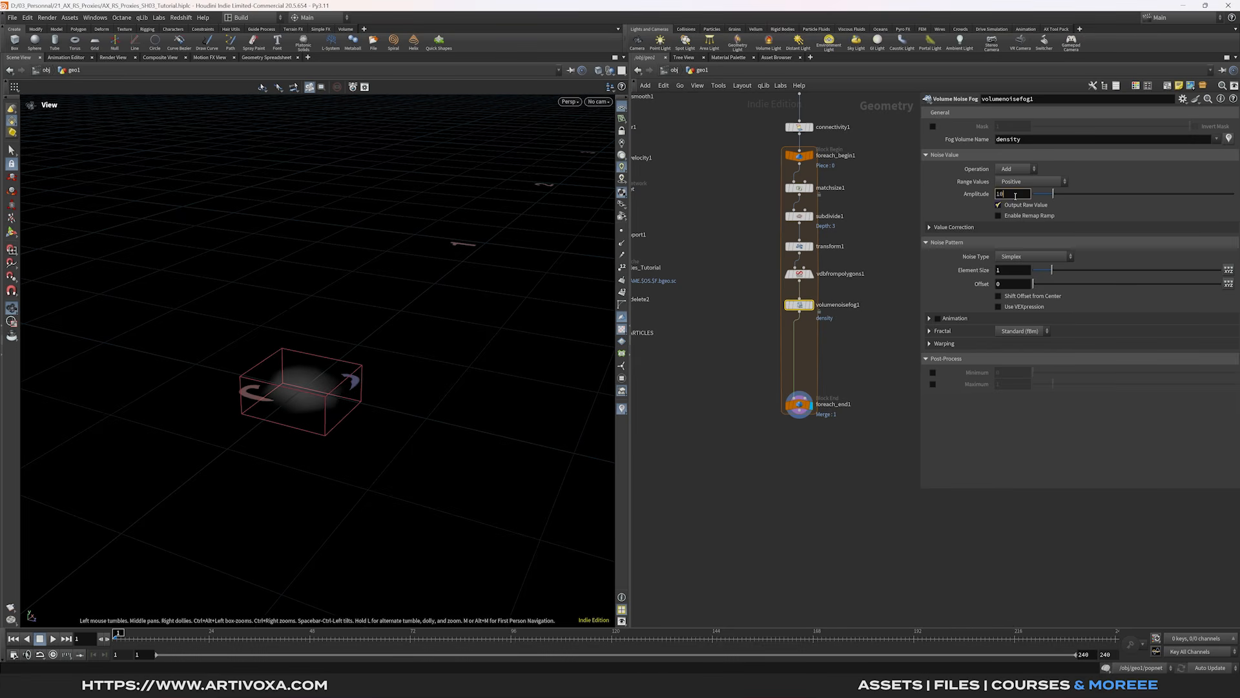
type("0")
left_click(1023, 183)
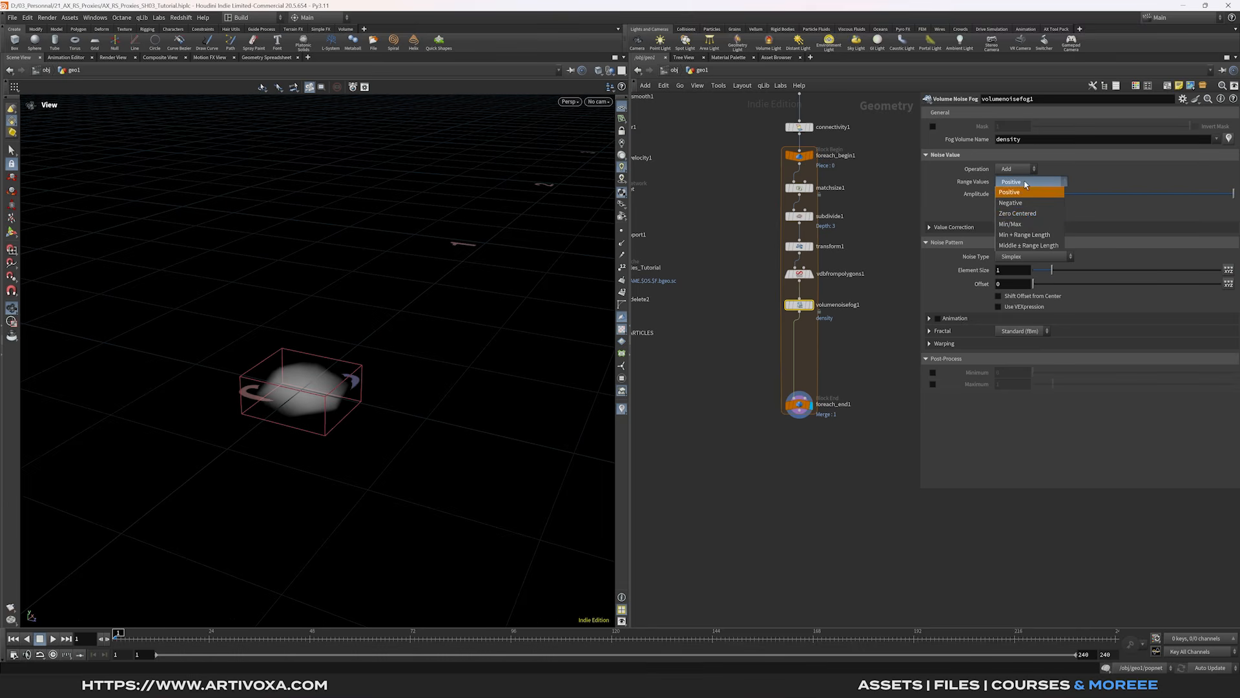
left_click(1029, 216)
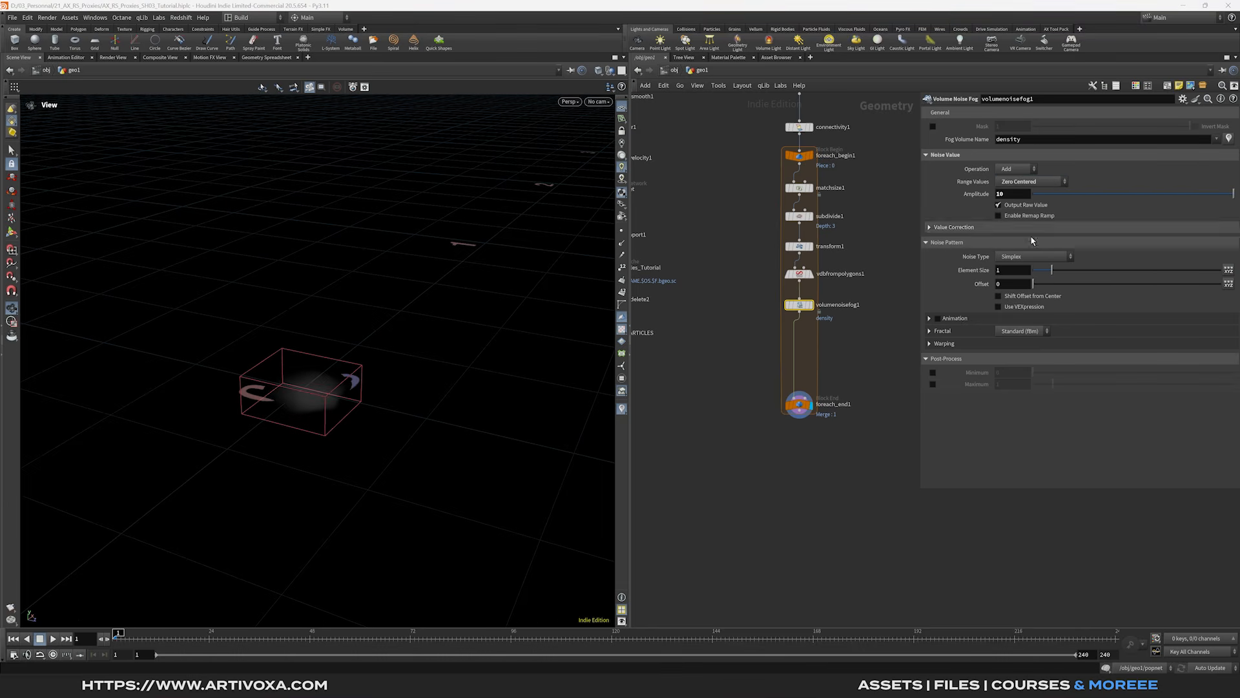
left_click(1013, 270)
type("0")
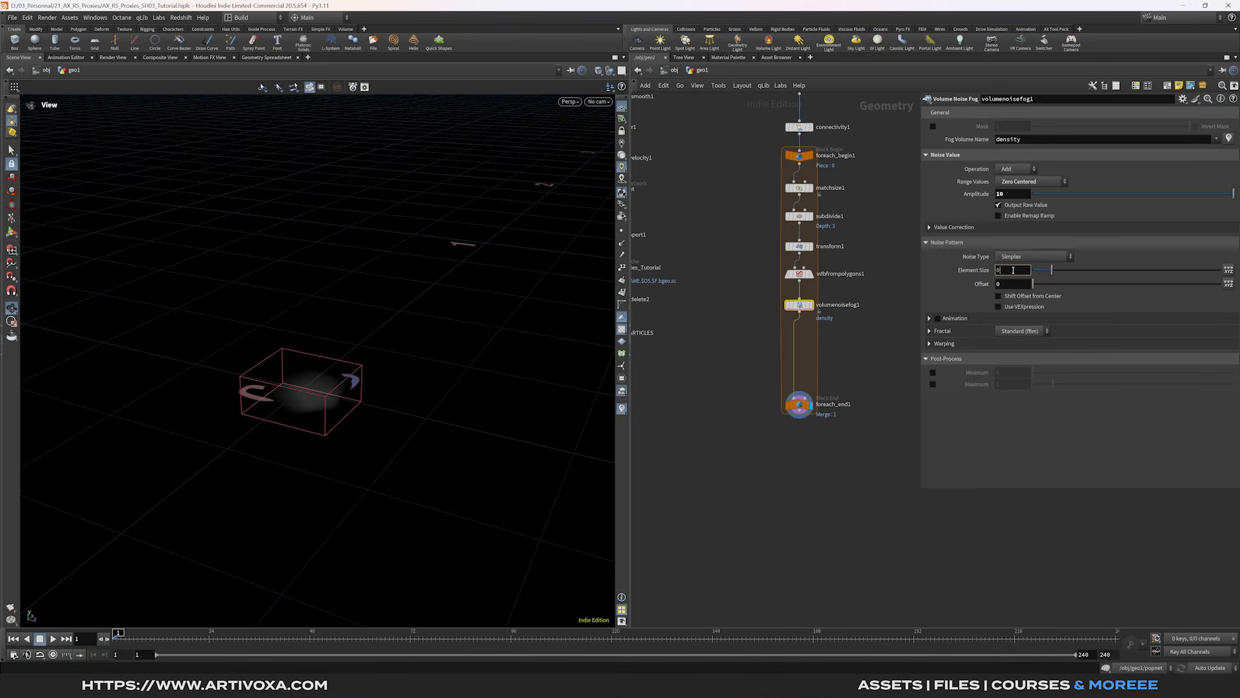
type(".05")
key("Return")
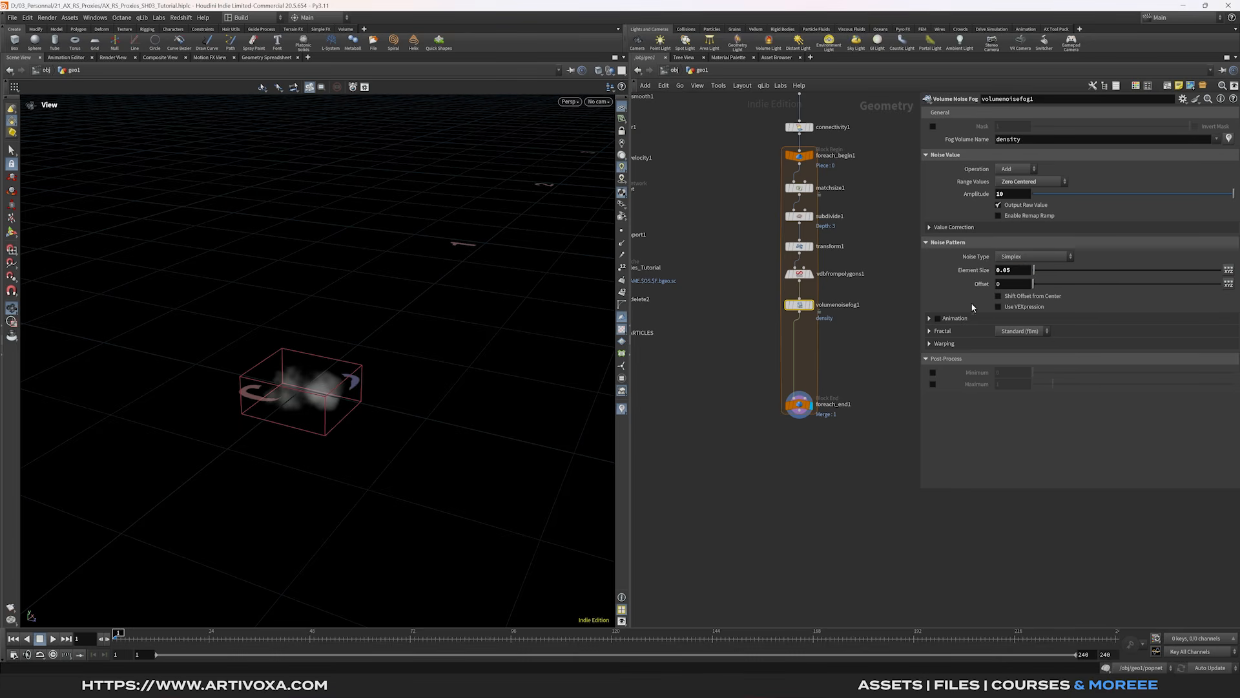
middle_click_drag(883, 329, 881, 318)
middle_click_drag(786, 354, 791, 337)
key("Tab")
- Add a Convert VDB set to Convert To VDB with VDB Class Convert Fog to SDF
type("con")
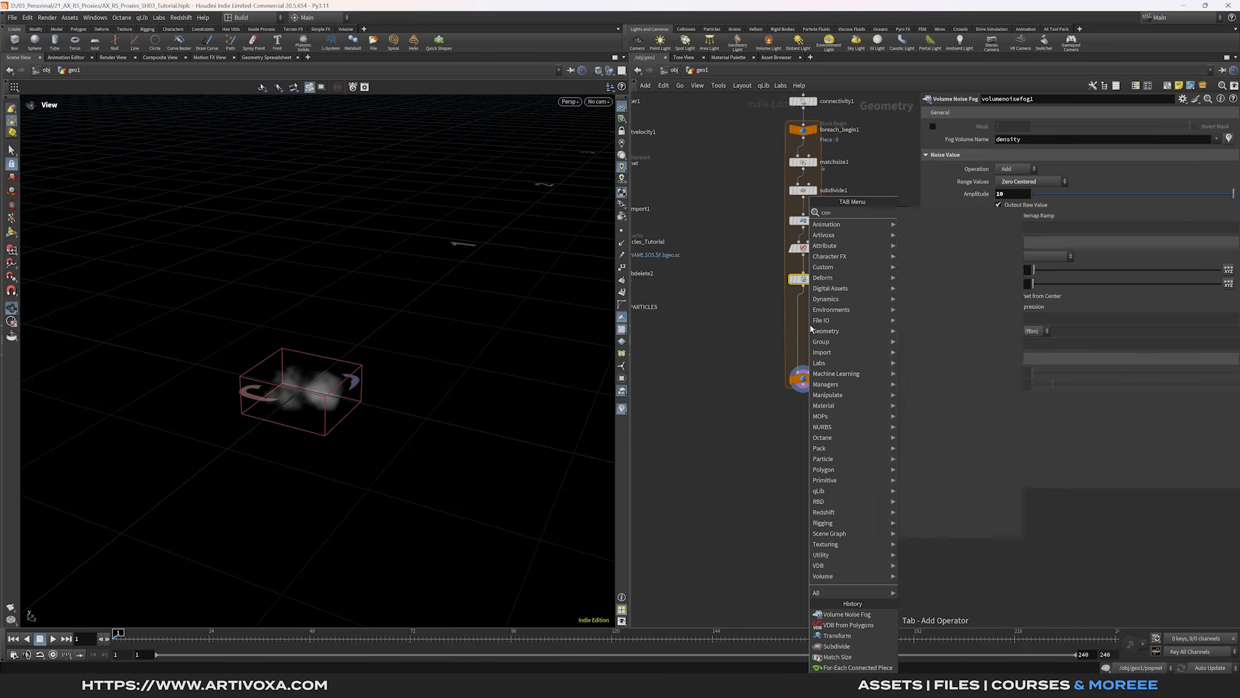
key("Return")
left_click(812, 327)
left_click_drag(811, 328, 806, 316)
left_click(816, 312)
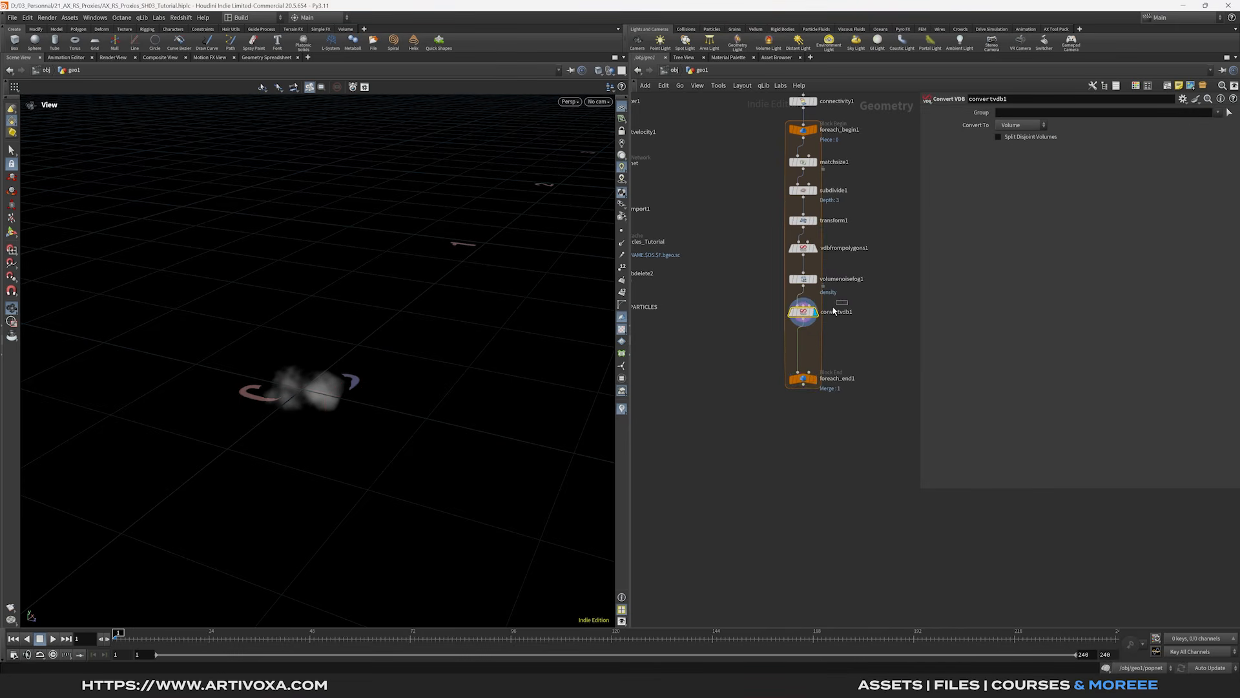
left_click(1017, 125)
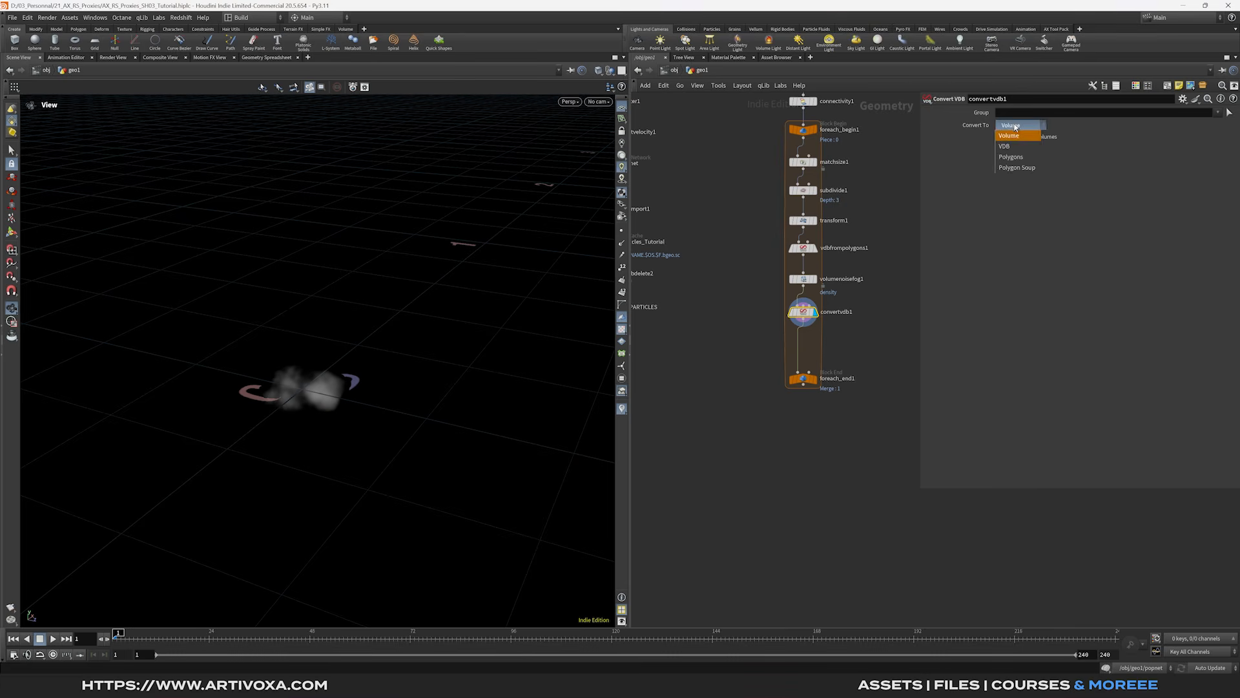
left_click(1019, 146)
left_click(1019, 140)
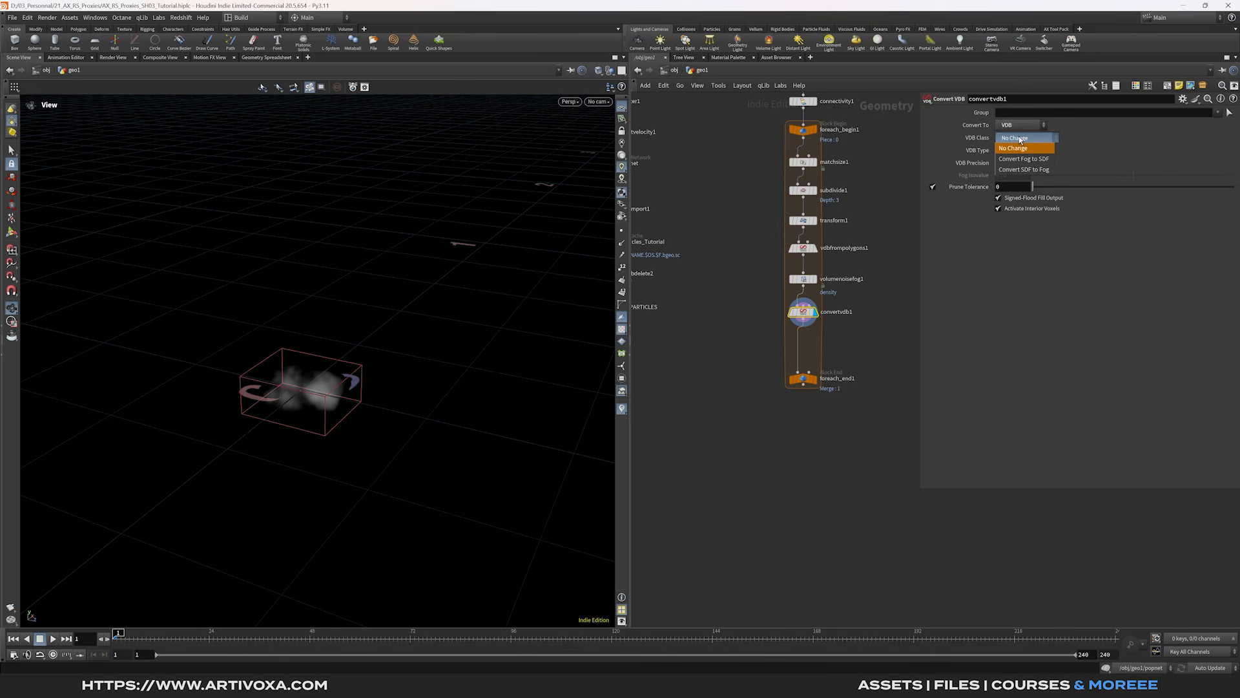
left_click(1016, 159)
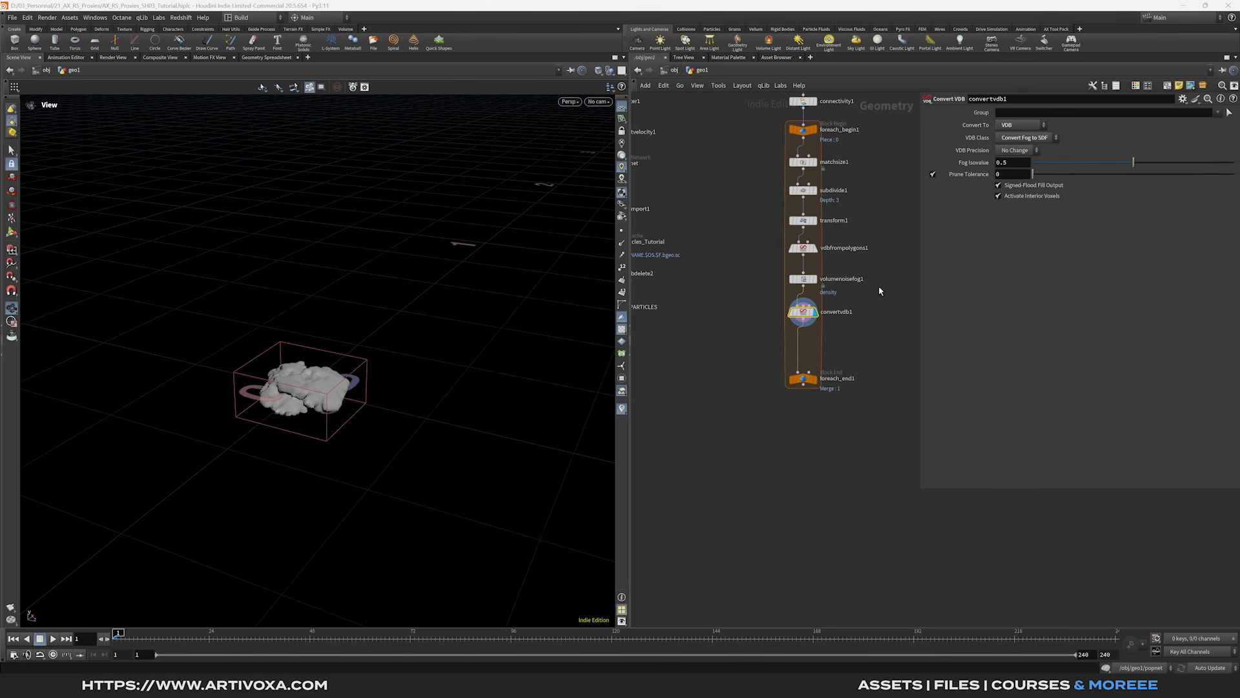
- Insert a second Convert VDB before foreach_end1 that converts to Polygons
middle_click_drag(829, 329, 833, 314)
key("Tab")
type("convert vdb")
key("Return")
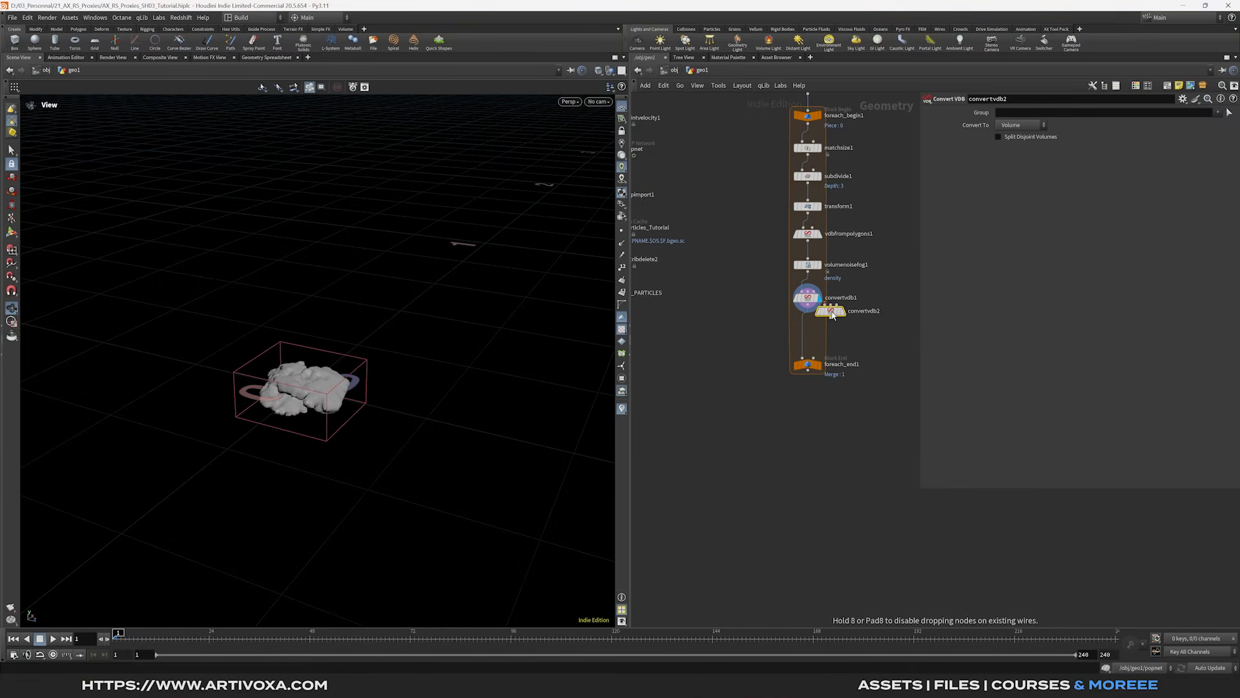
left_click(809, 328)
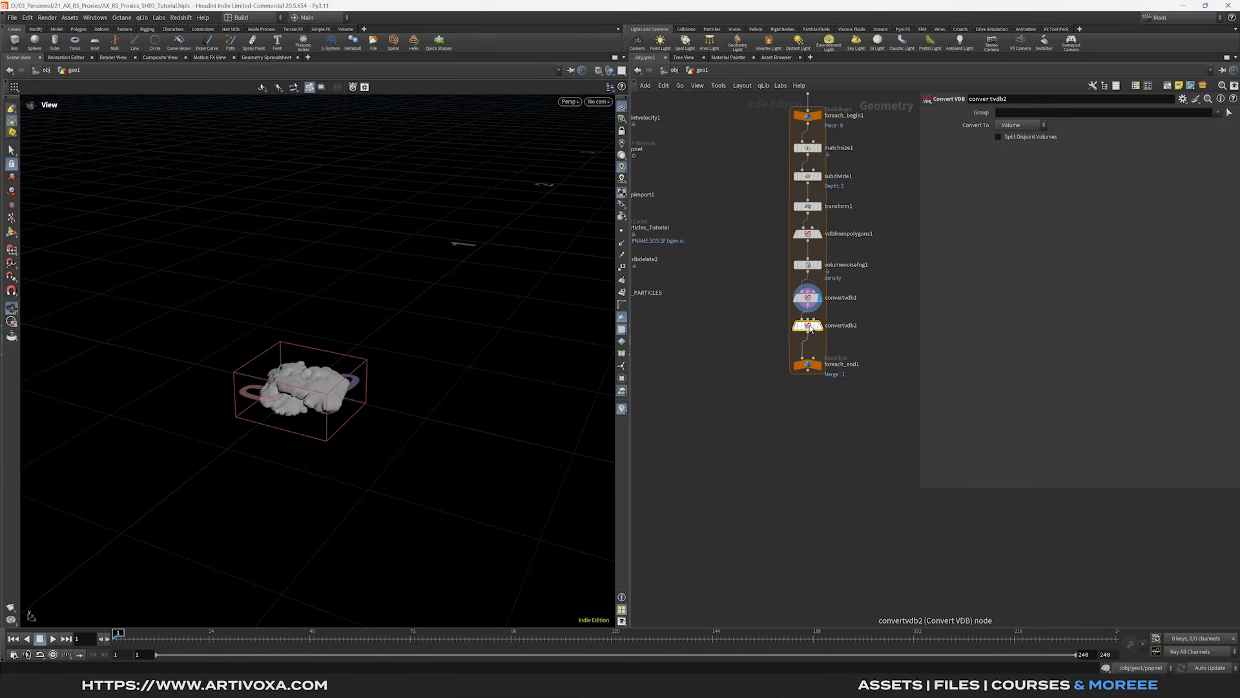
left_click(1020, 125)
left_click(1017, 155)
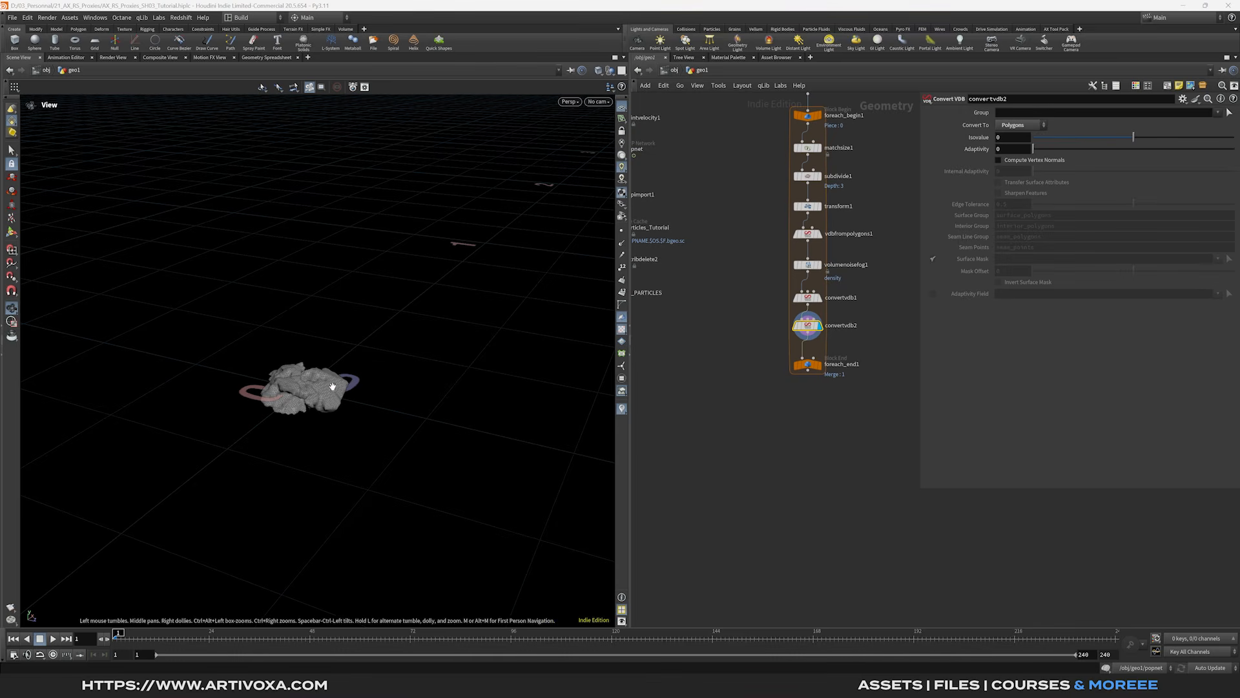
- Insert Labs Delete Small Parts after convertvdb2 and enable Extract Largest Piece
key("Tab")
mouse_move(824, 361)
type("labs dele")
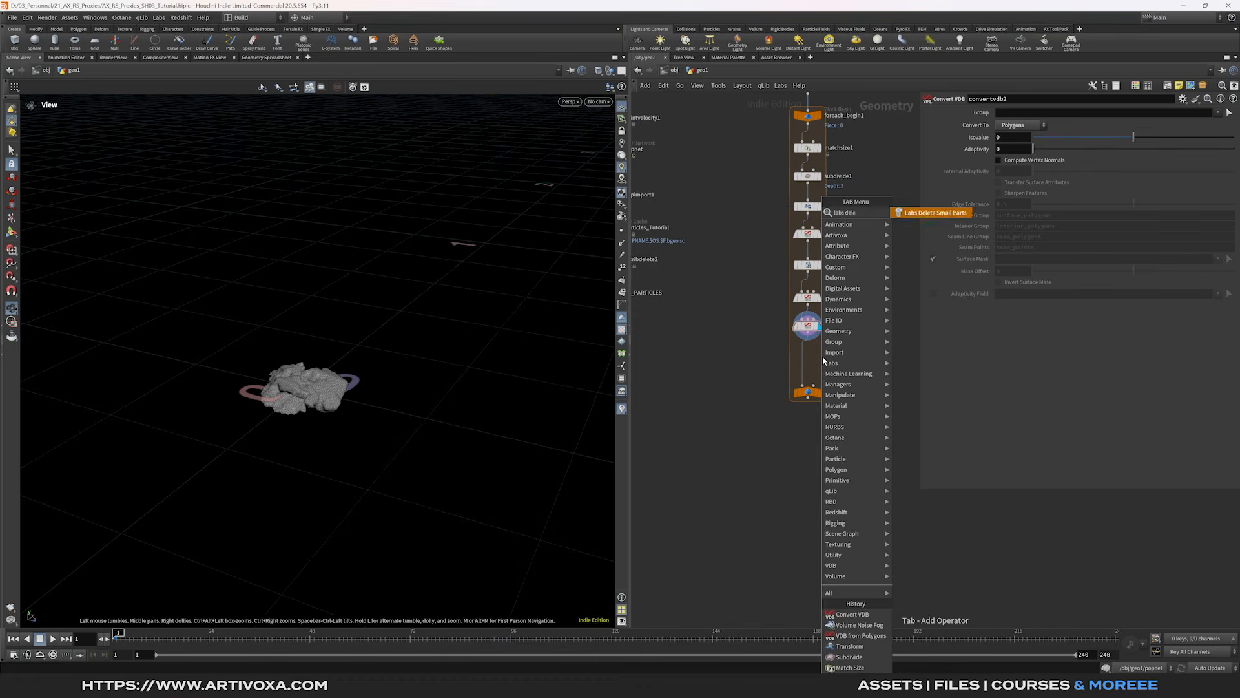
key("Return")
left_click(823, 356)
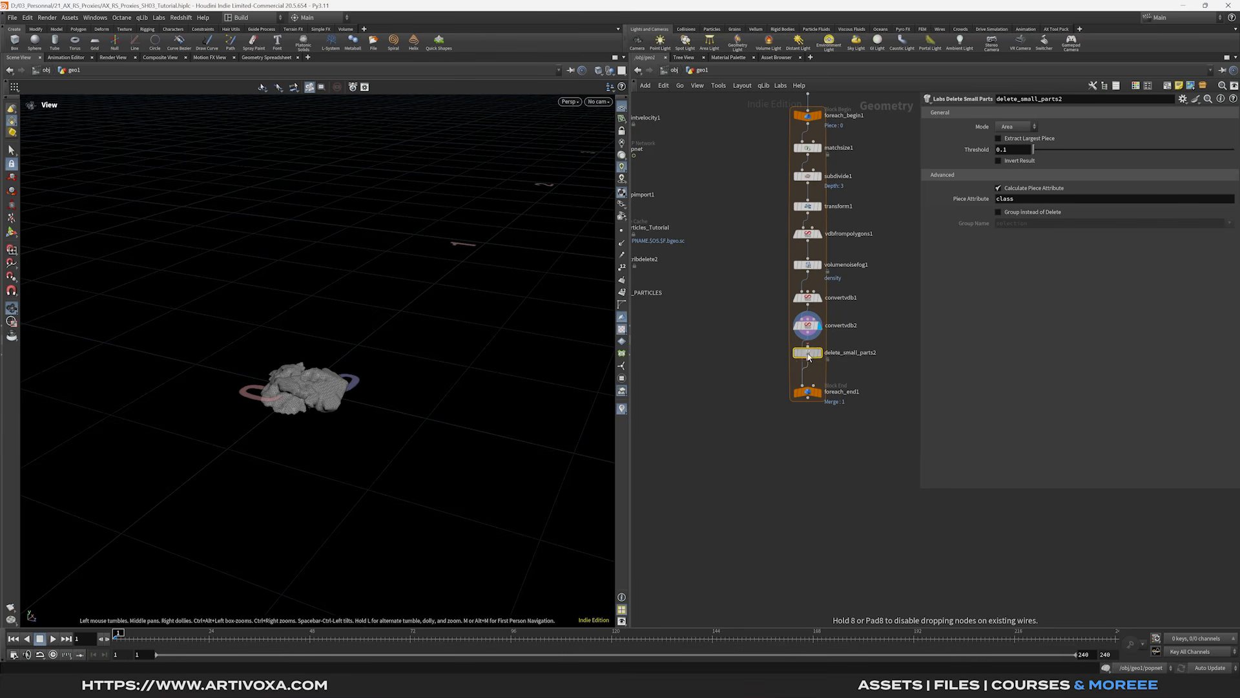
left_click_drag(317, 403, 279, 355)
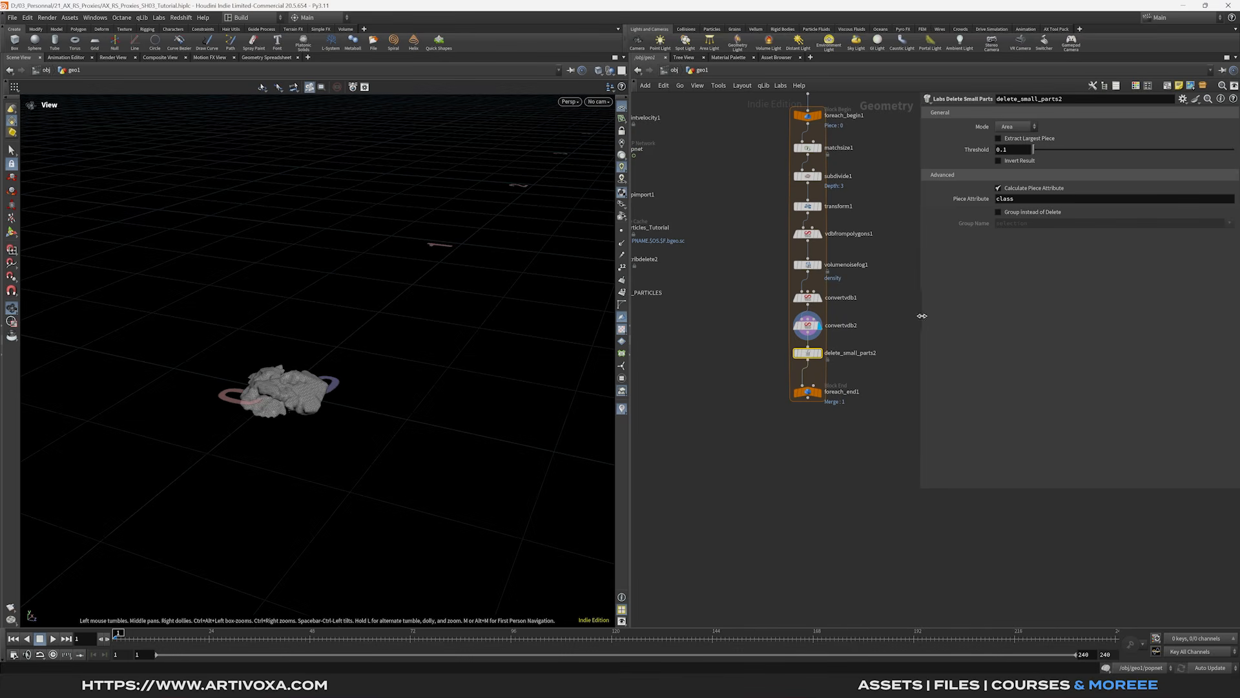
left_click(999, 139)
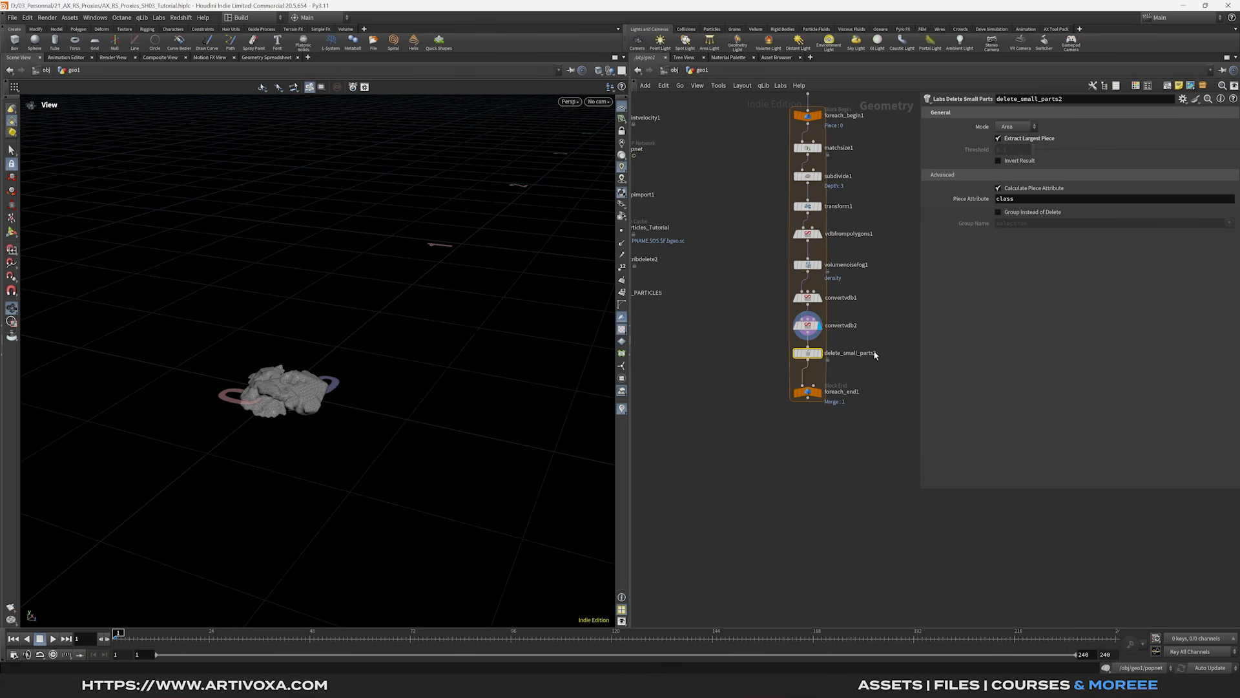
left_click_drag(271, 392, 336, 377)
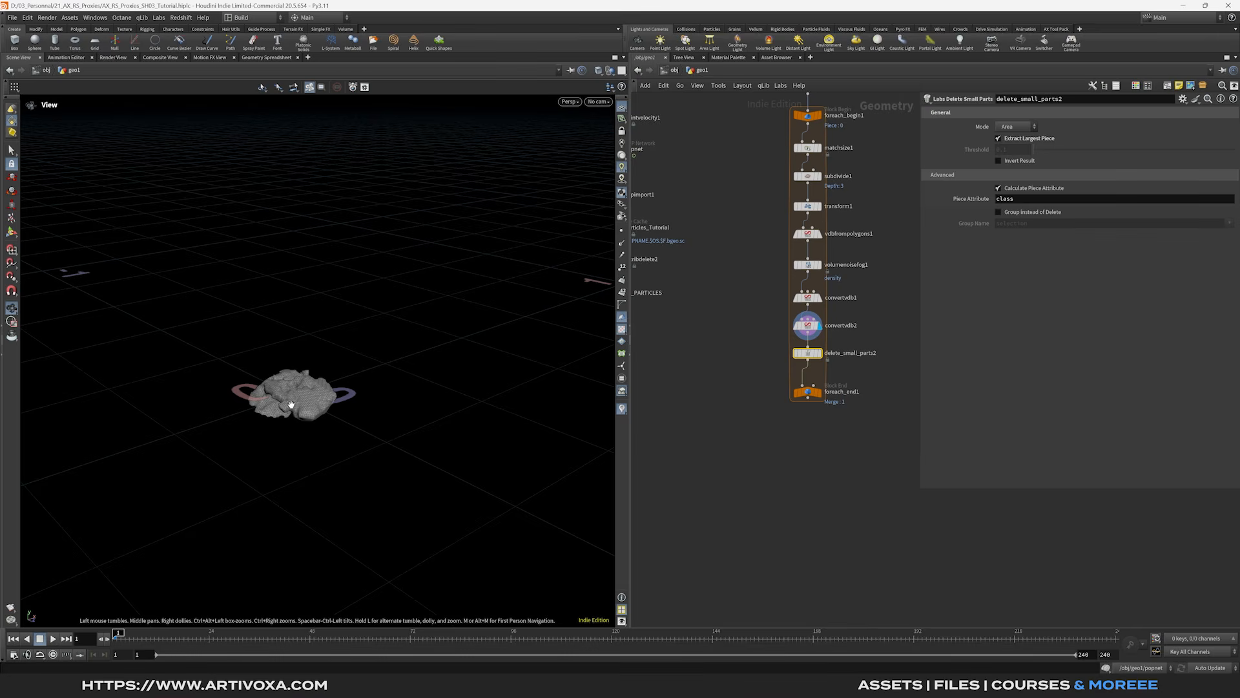
- Insert a Labs Auto UV node after delete_small_parts2
key("Tab")
type("alab")
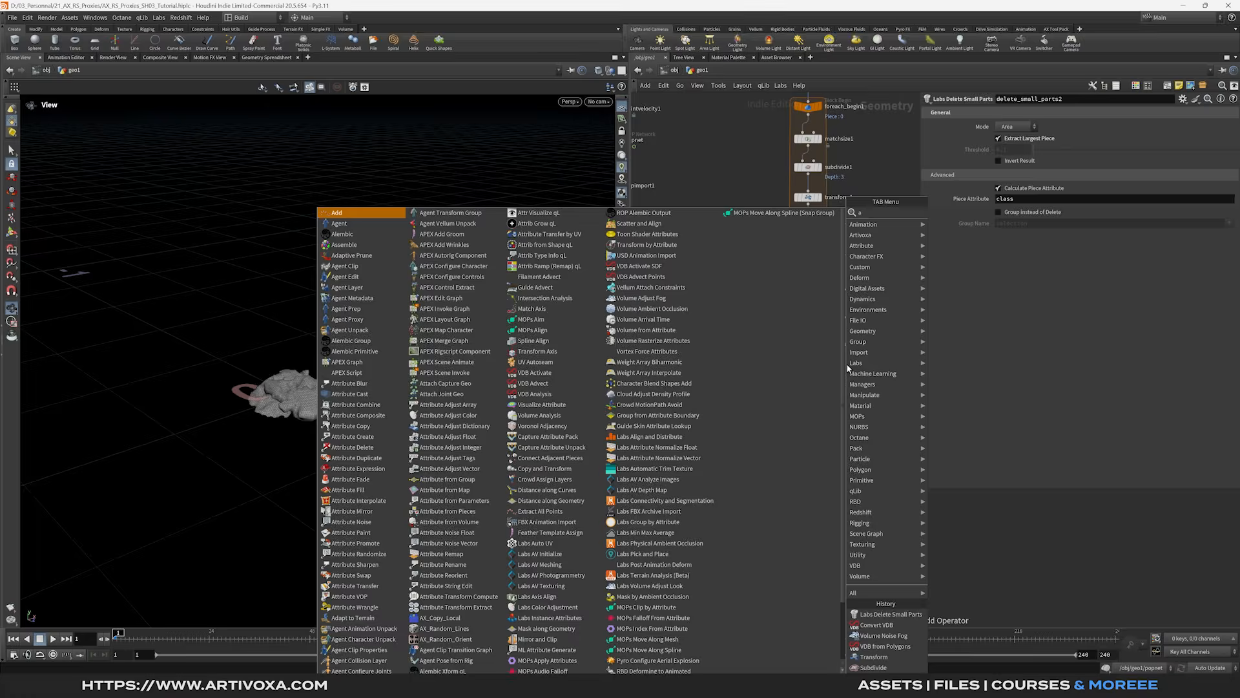
key("Return")
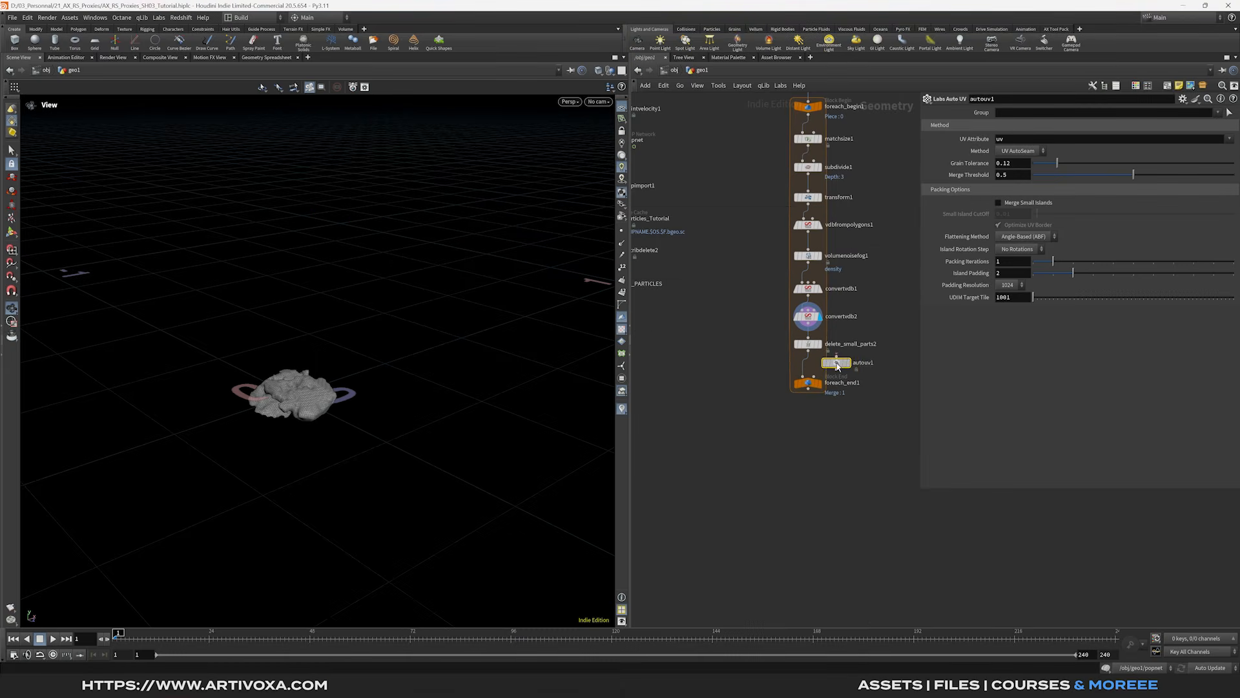
left_click(807, 374)
- Inspect the looped rock's UVs on foreach_end1, previewing Single Pass piece 2, then back to 0
mouse_move(822, 404)
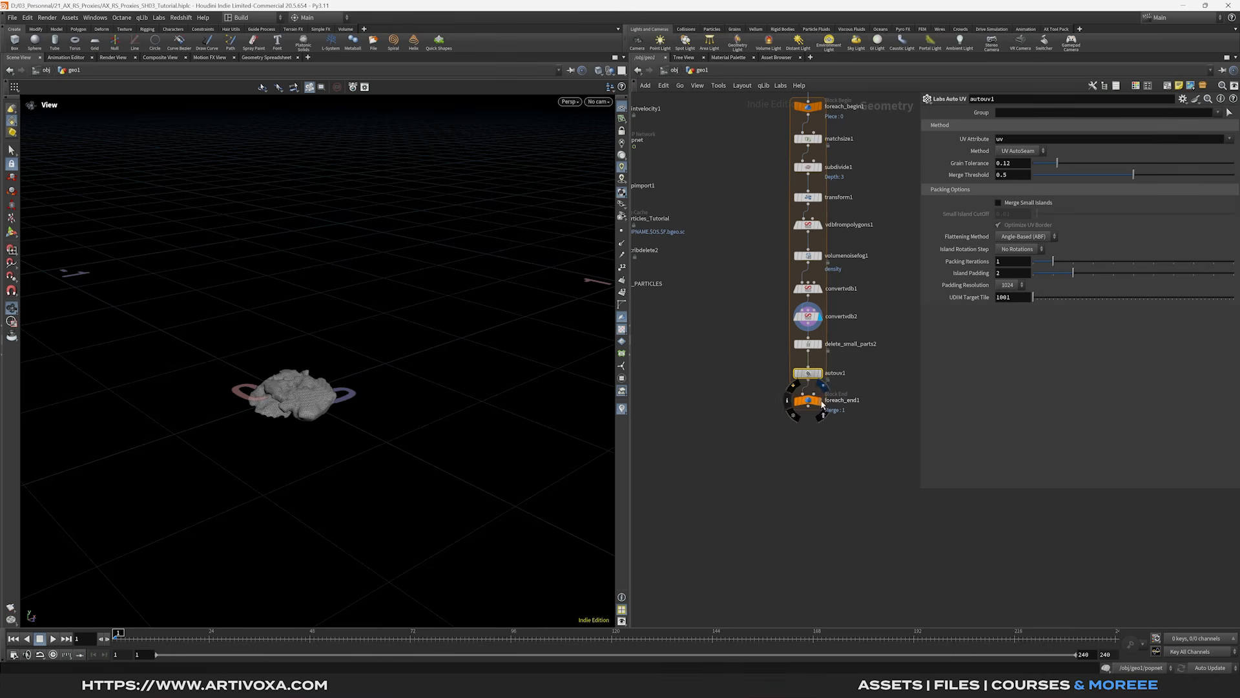
scroll(292, 396, "up", 5)
left_click_drag(293, 396, 312, 375, "alt")
scroll(312, 375, "down", 2)
left_click_drag(362, 464, 402, 425)
left_click(833, 404)
mouse_move(1034, 211)
left_mouse_down()
mouse_move(1075, 211)
mouse_move(1034, 211)
left_mouse_up()
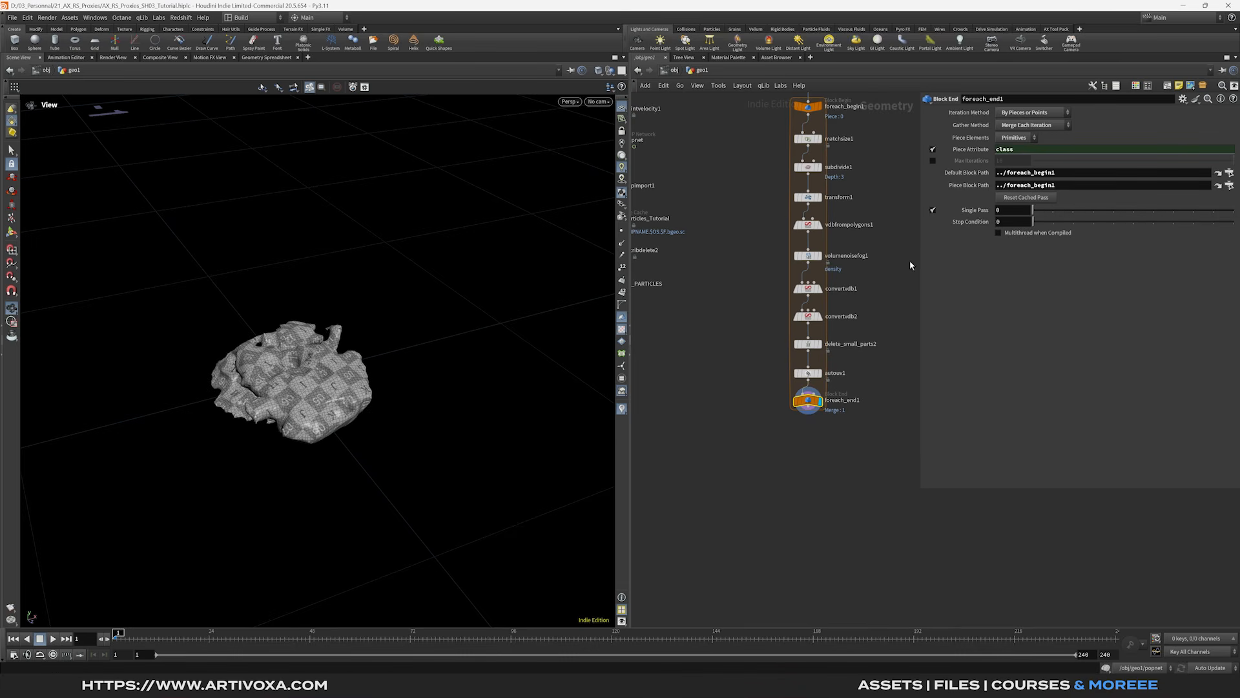
middle_click_drag(876, 274, 827, 293)
scroll(827, 293, "down", 1)
- Select the volumenoisefog1 node, then the foreach_begin1 node
left_click(770, 276)
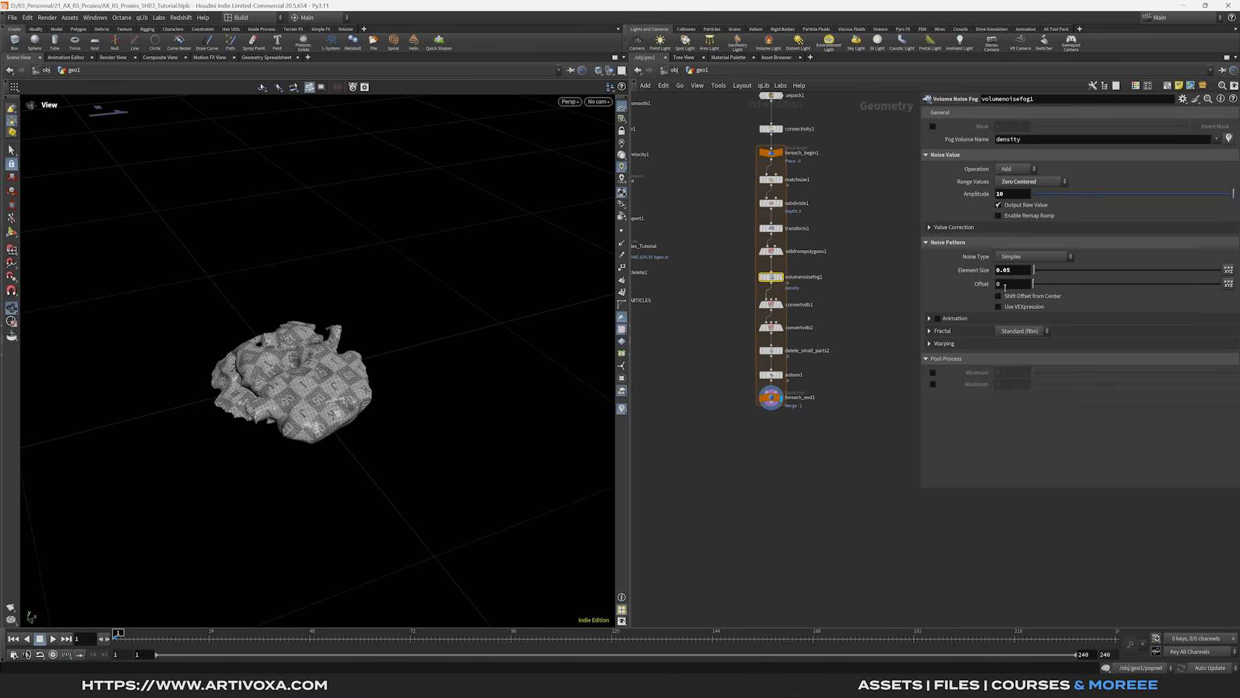
middle_click_drag(866, 271, 854, 279)
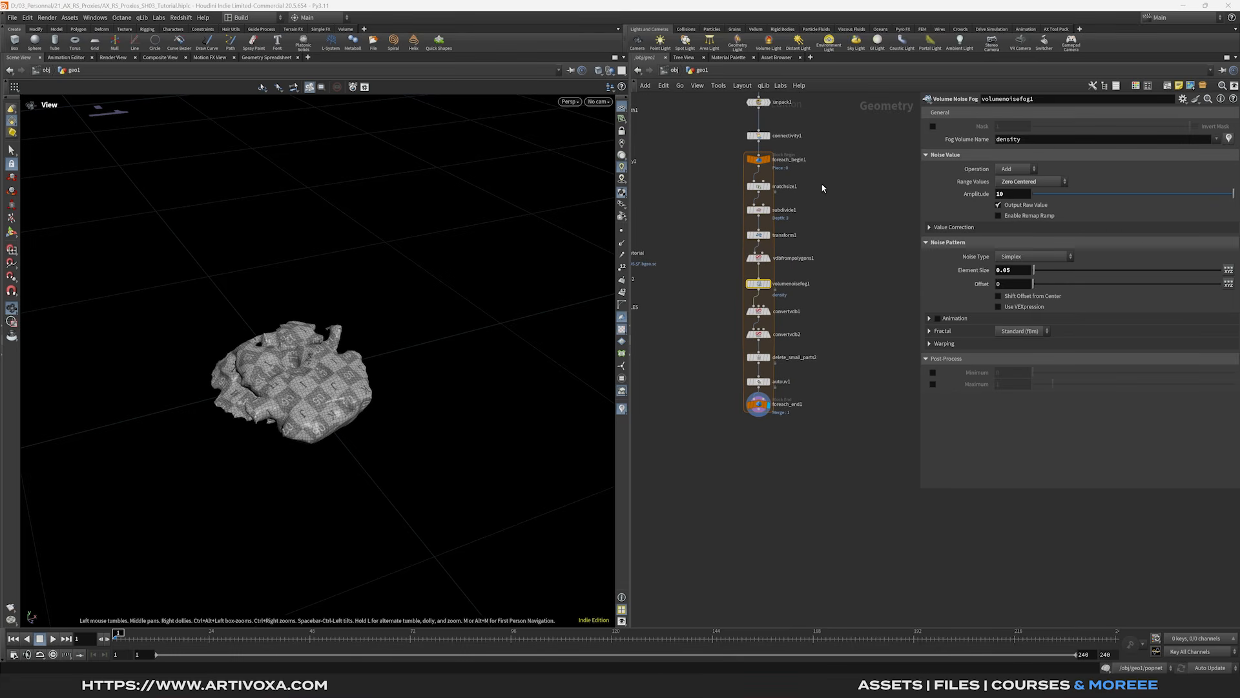
left_click_drag(827, 153, 731, 175)
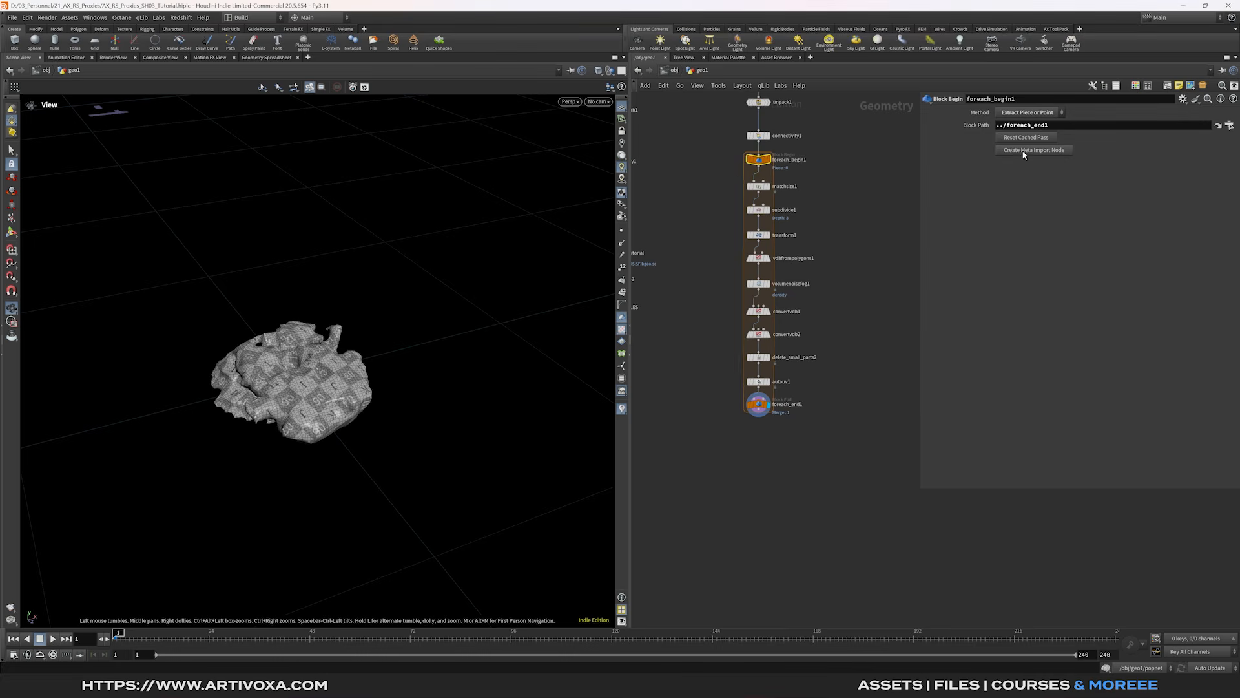
- Create a Meta Import node from foreach_begin1 and name it iteration
left_click(1025, 152)
double_click(866, 161)
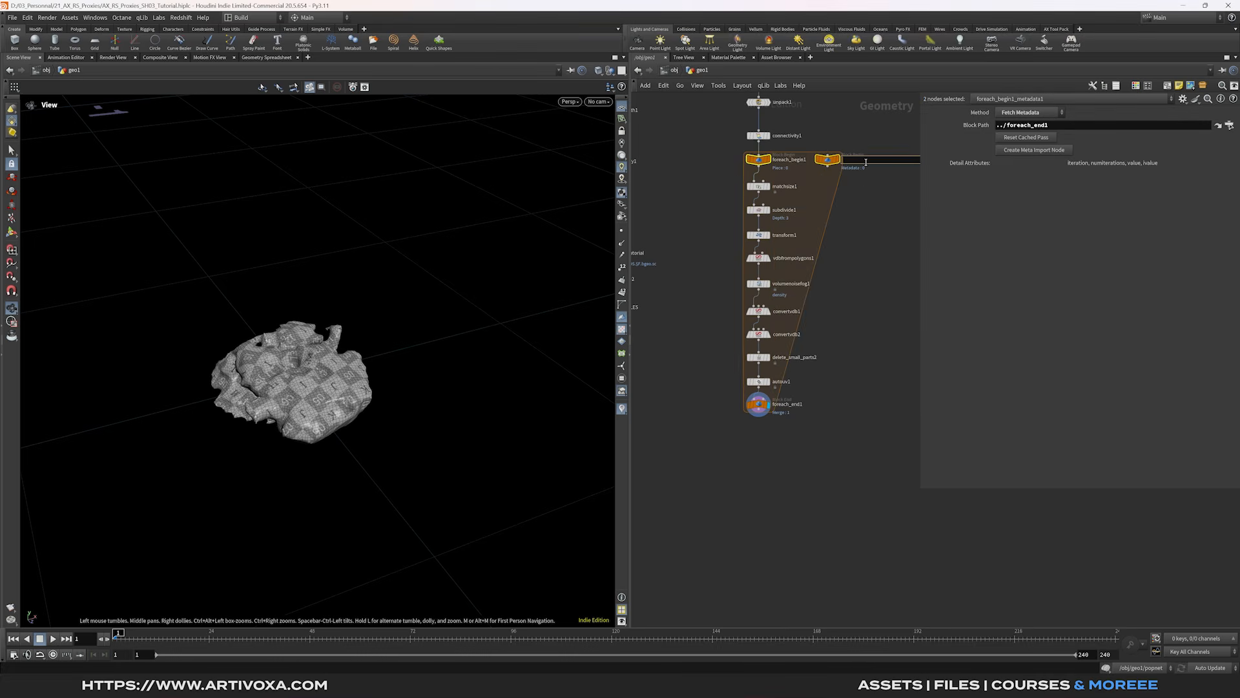
type("iteration")
key("Return")
- Set volumenoisefog1's Offset to rand(detail('../iteration/','iteration',0))
left_click(759, 284)
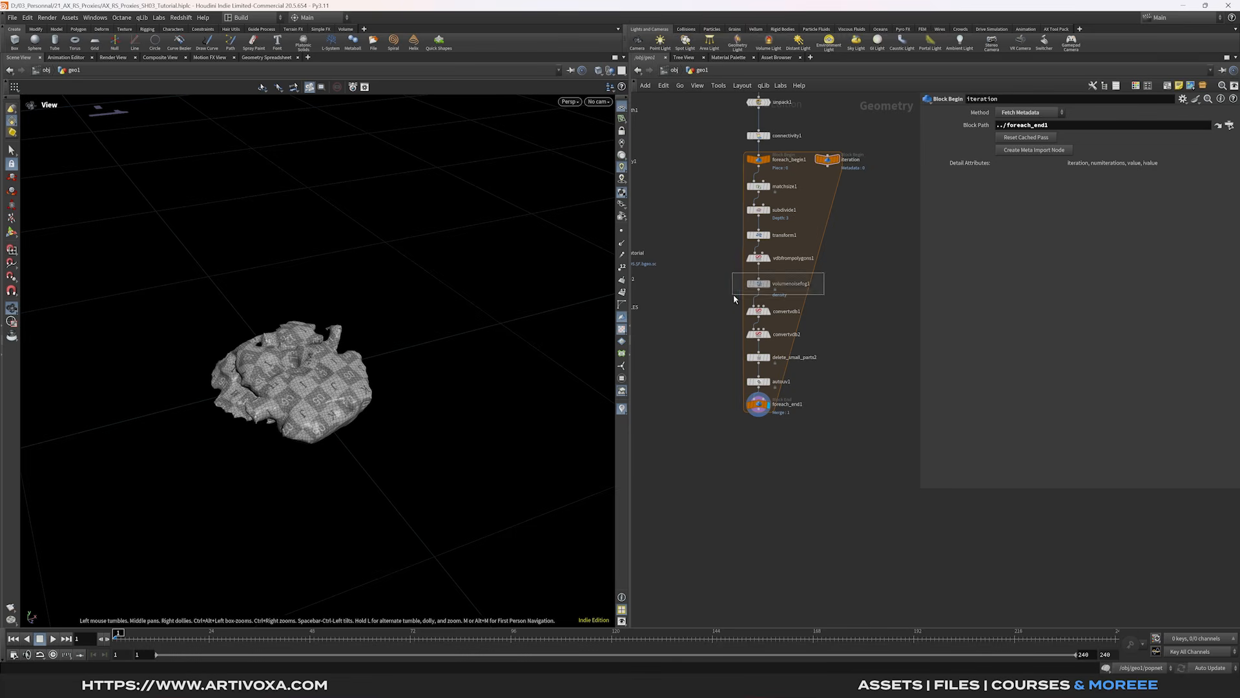
left_click(1008, 285)
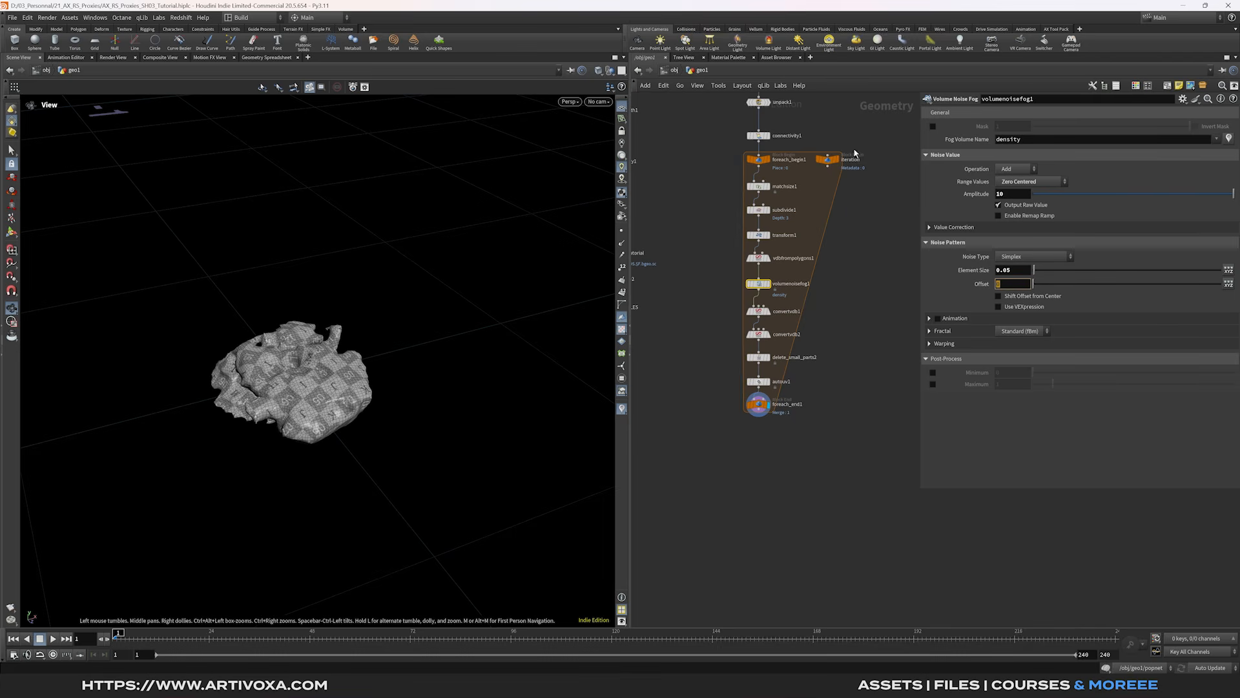
type("detail(")
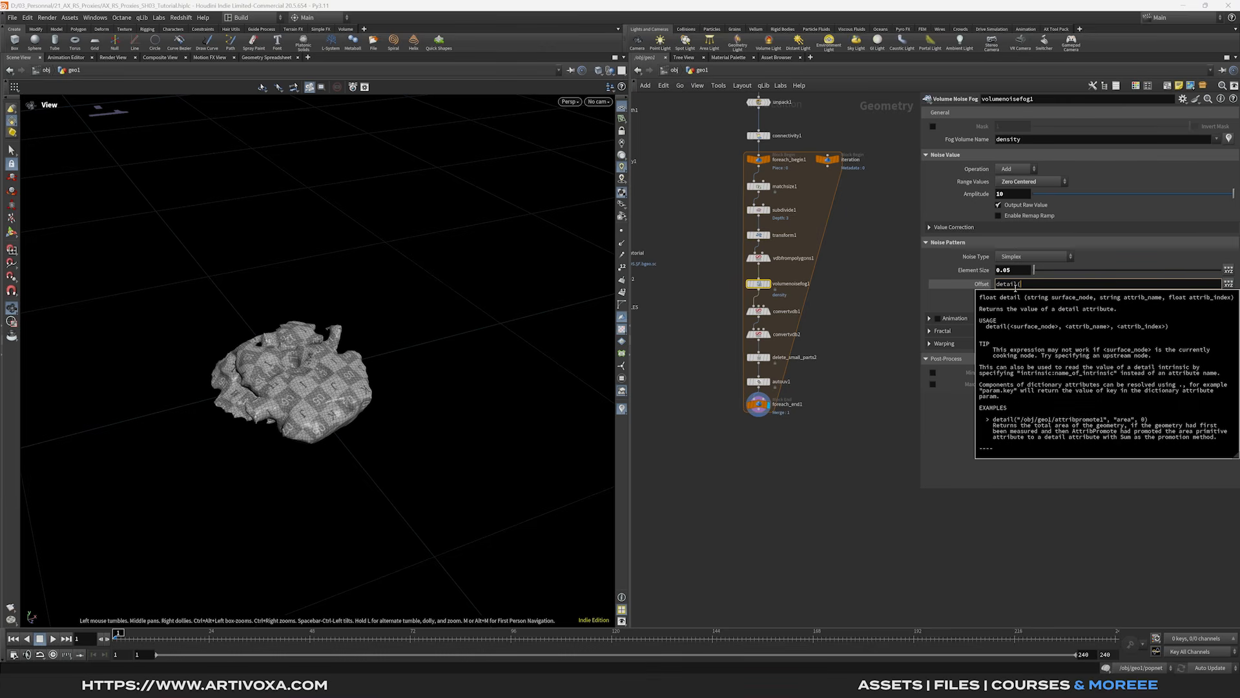
type("'")
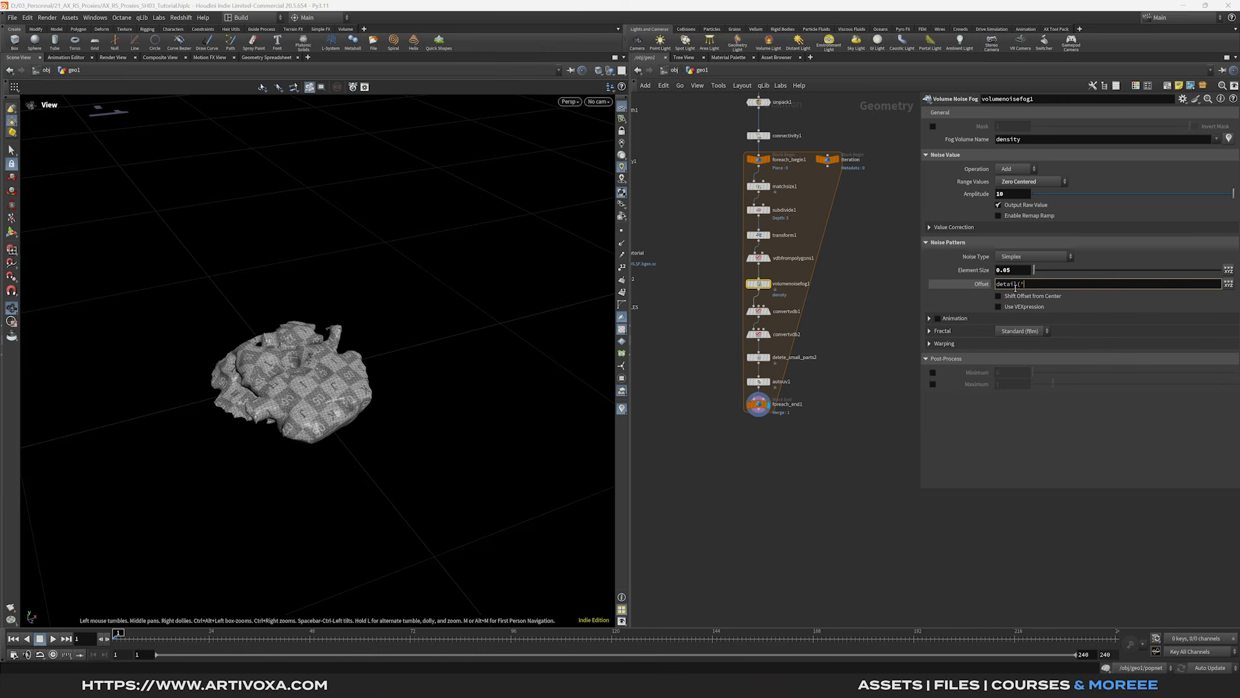
type("../ite")
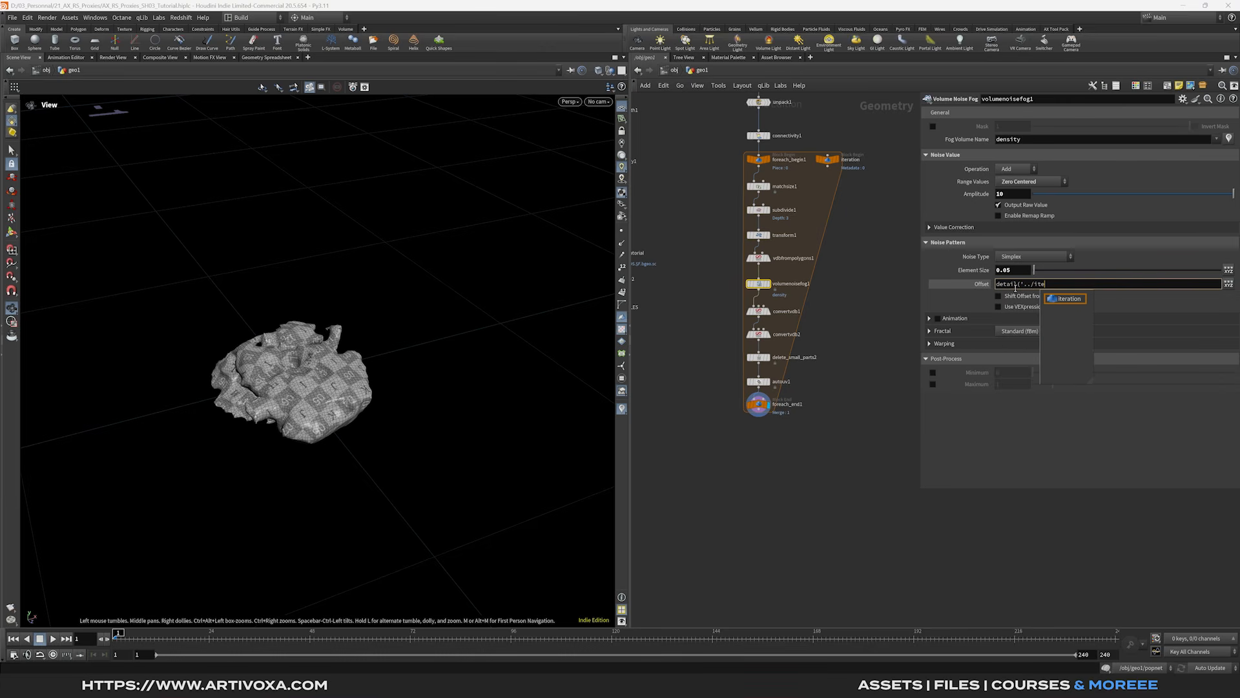
left_click(1067, 298)
type("',r")
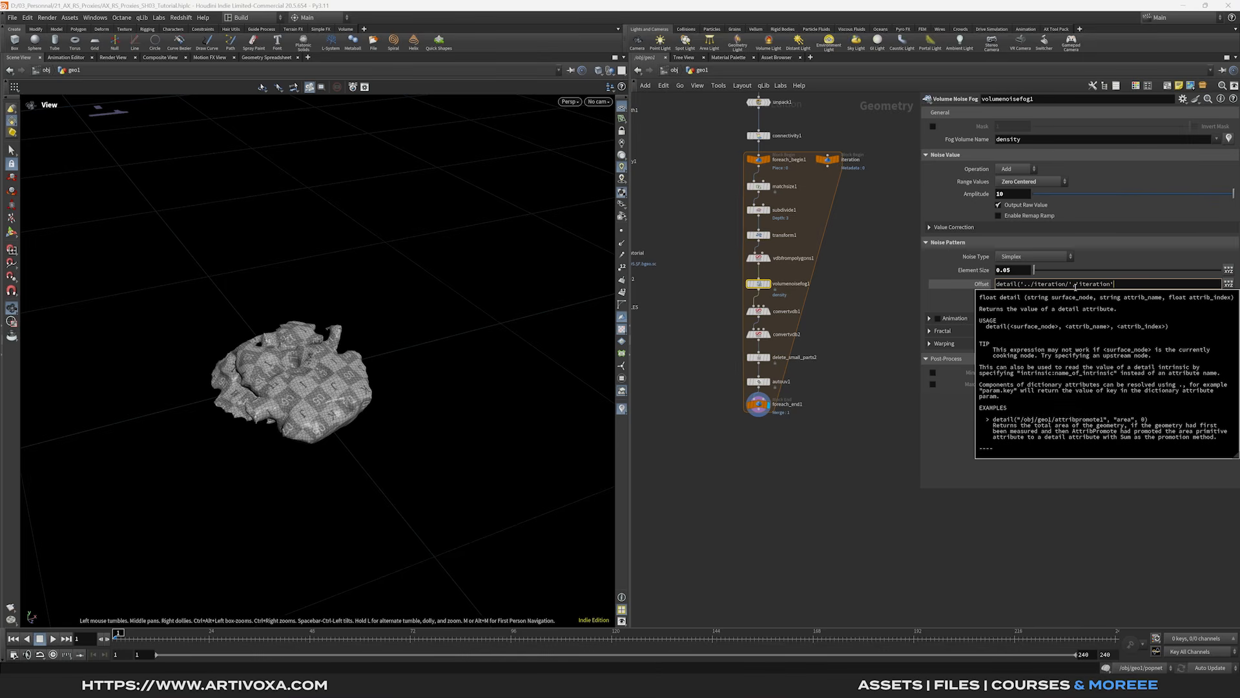
type(")")
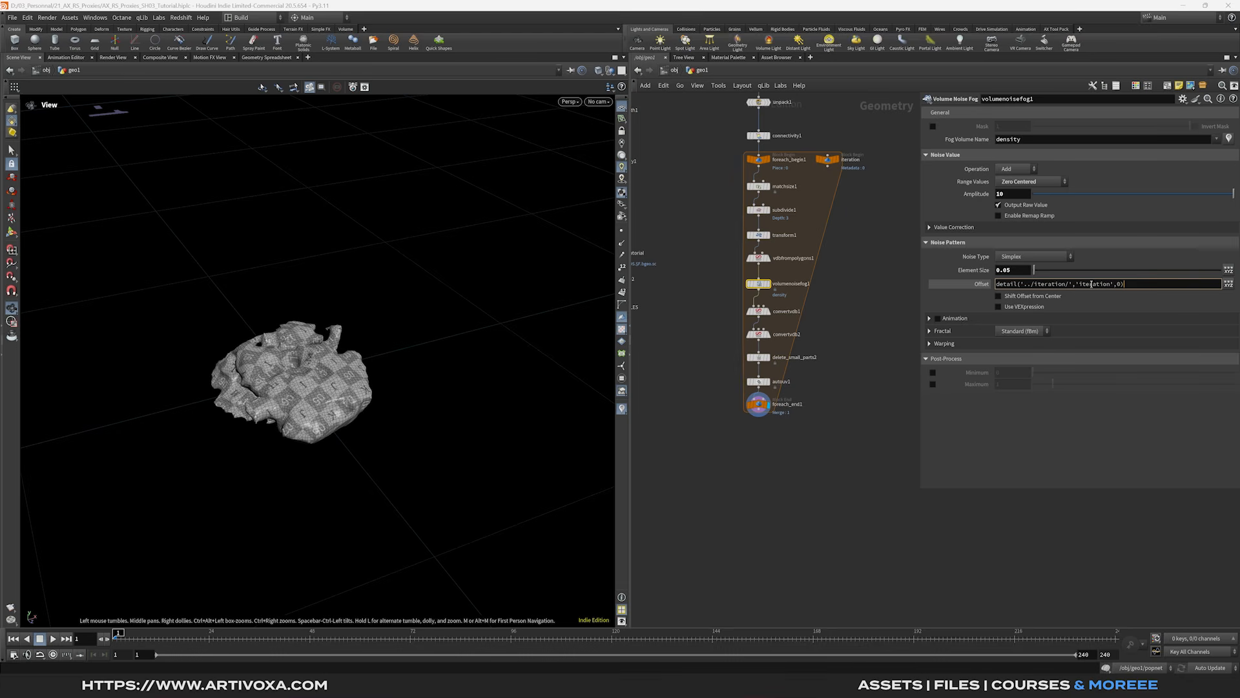
left_click(998, 285)
type("rand(")
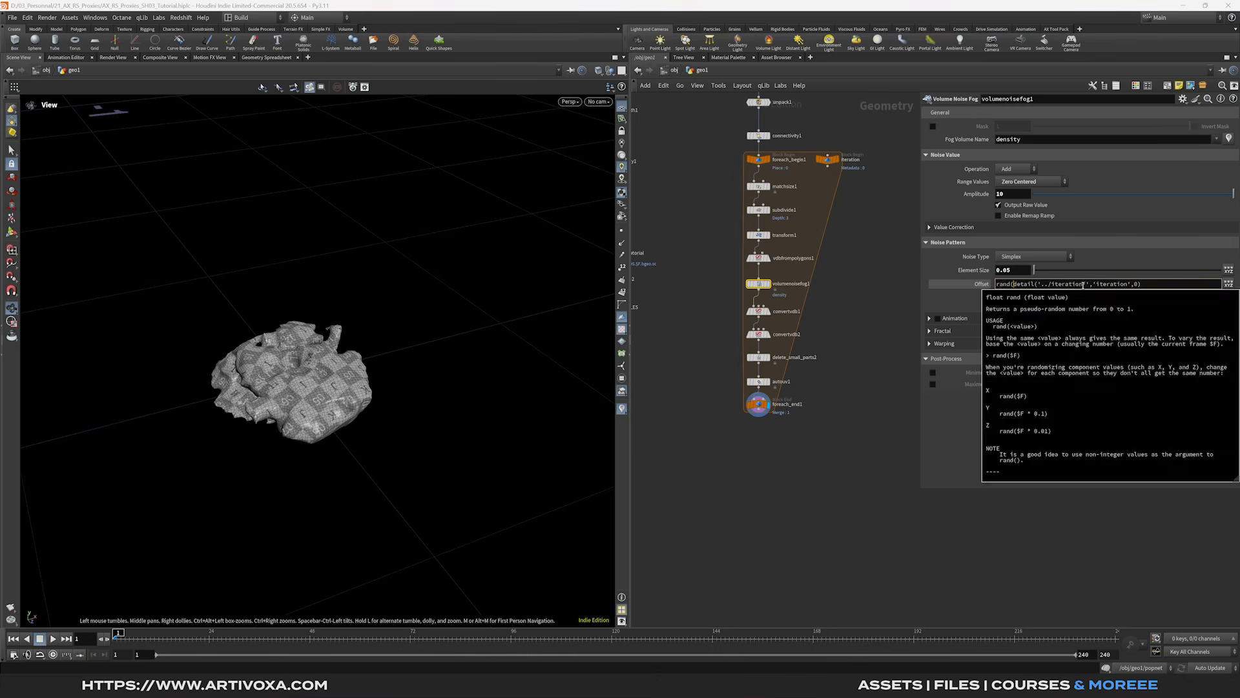
left_click(1163, 283)
type(")")
key("Return")
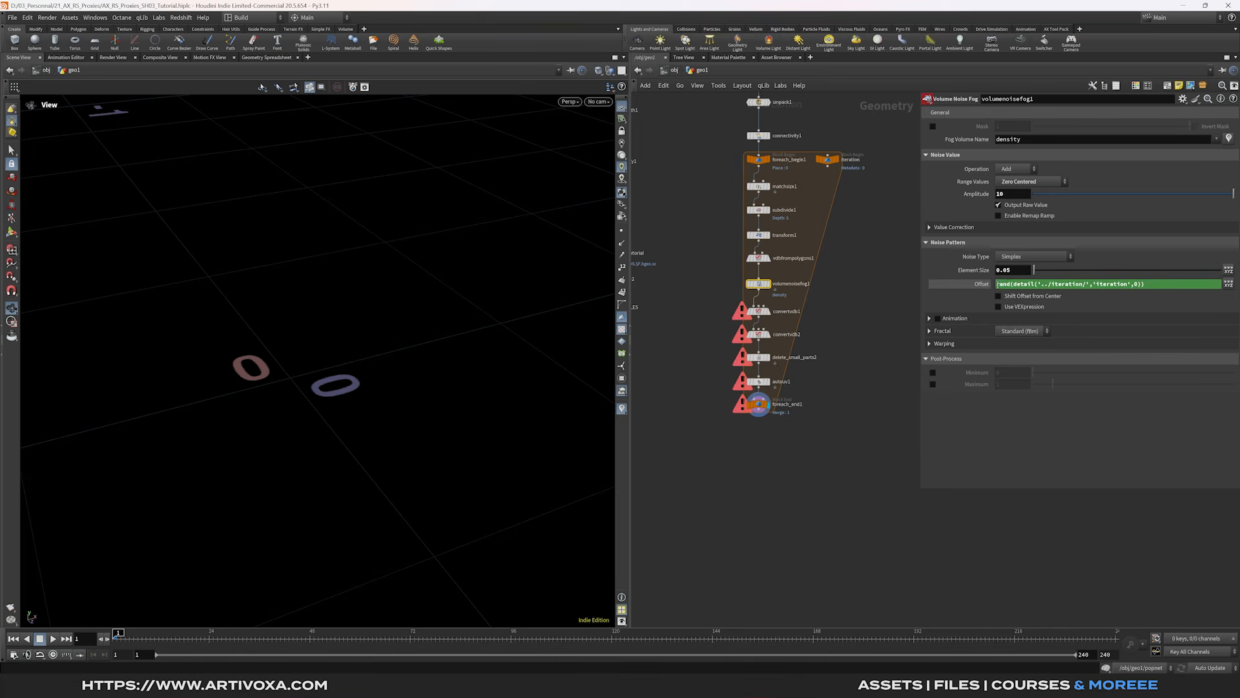
- Wrap the Offset expression in fit01(...,0,10) and display foreach_end1
type("fit01(")
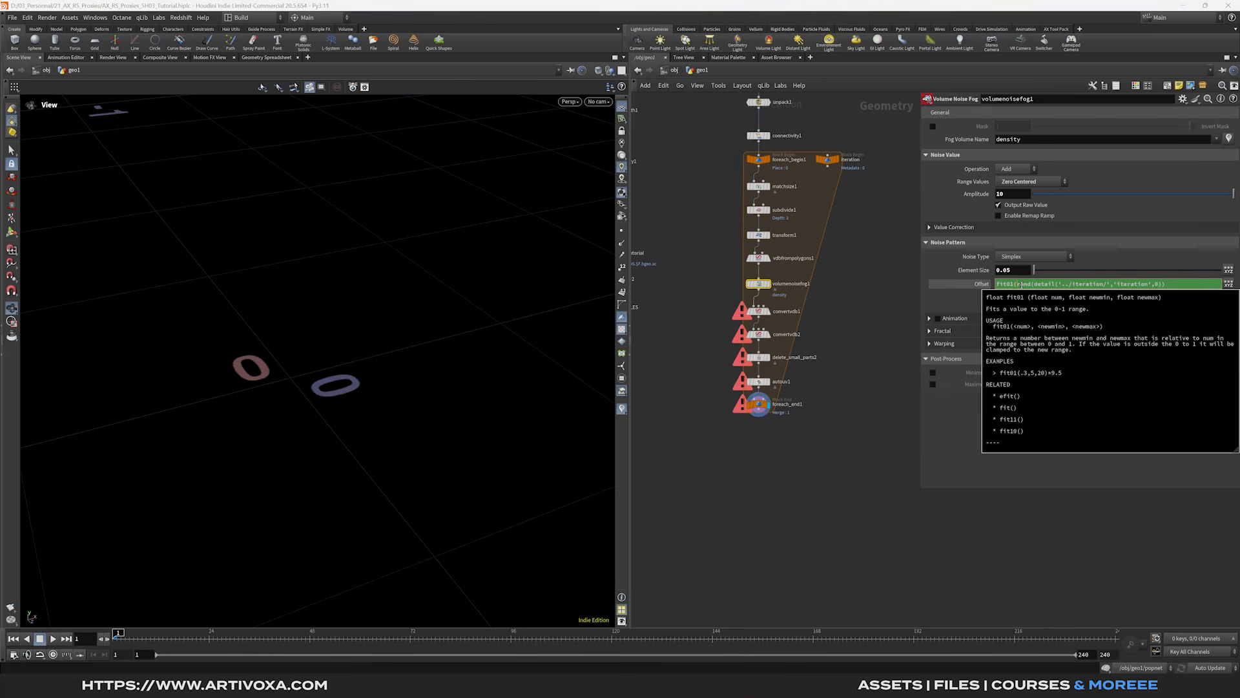
left_click(1176, 286)
type(")")
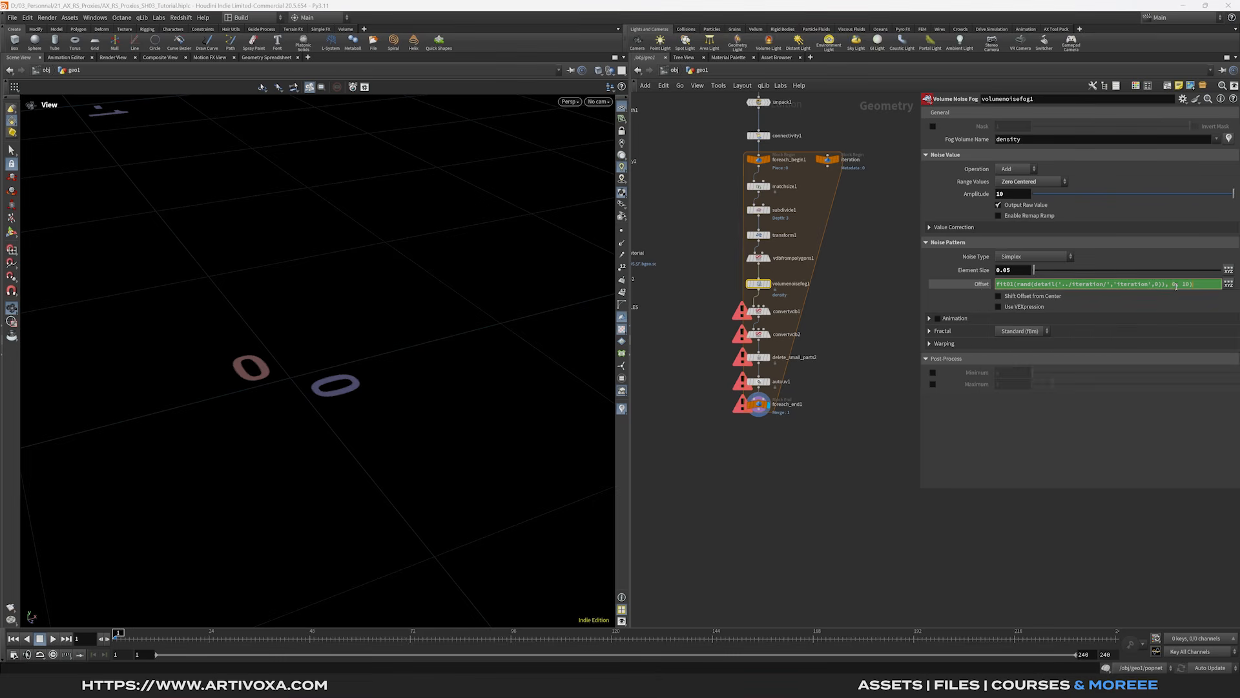
key("Return")
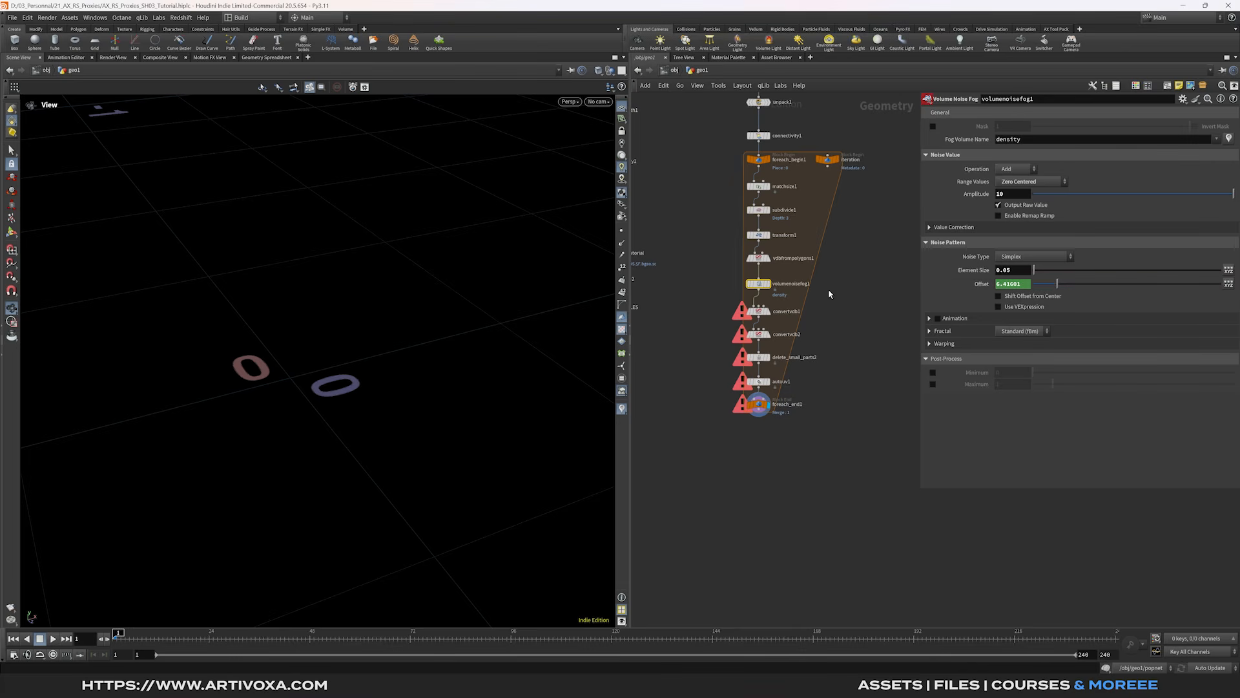
left_click(751, 408)
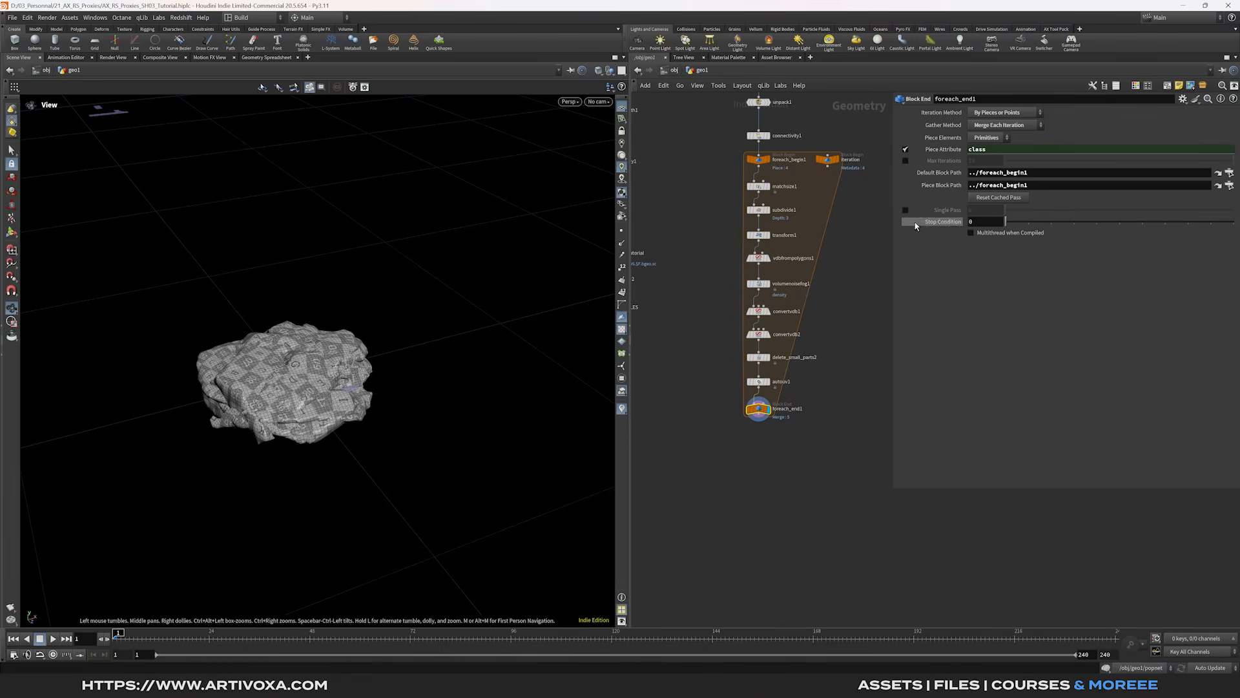
- Add attribdelete3 below foreach_end1, display it, and keep only the uv vertex attribute
middle_click_drag(777, 443, 806, 392)
key("Tab")
type("attribd")
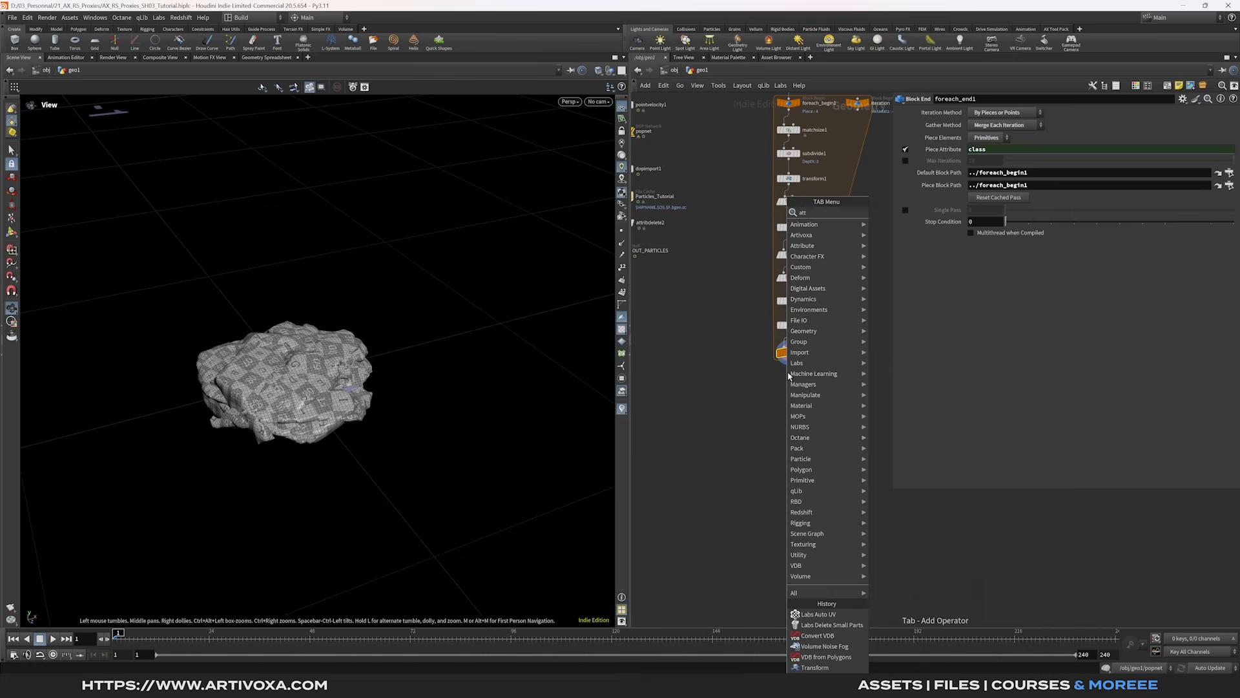
key("Return")
key("Return")
left_click_drag(788, 375, 794, 386)
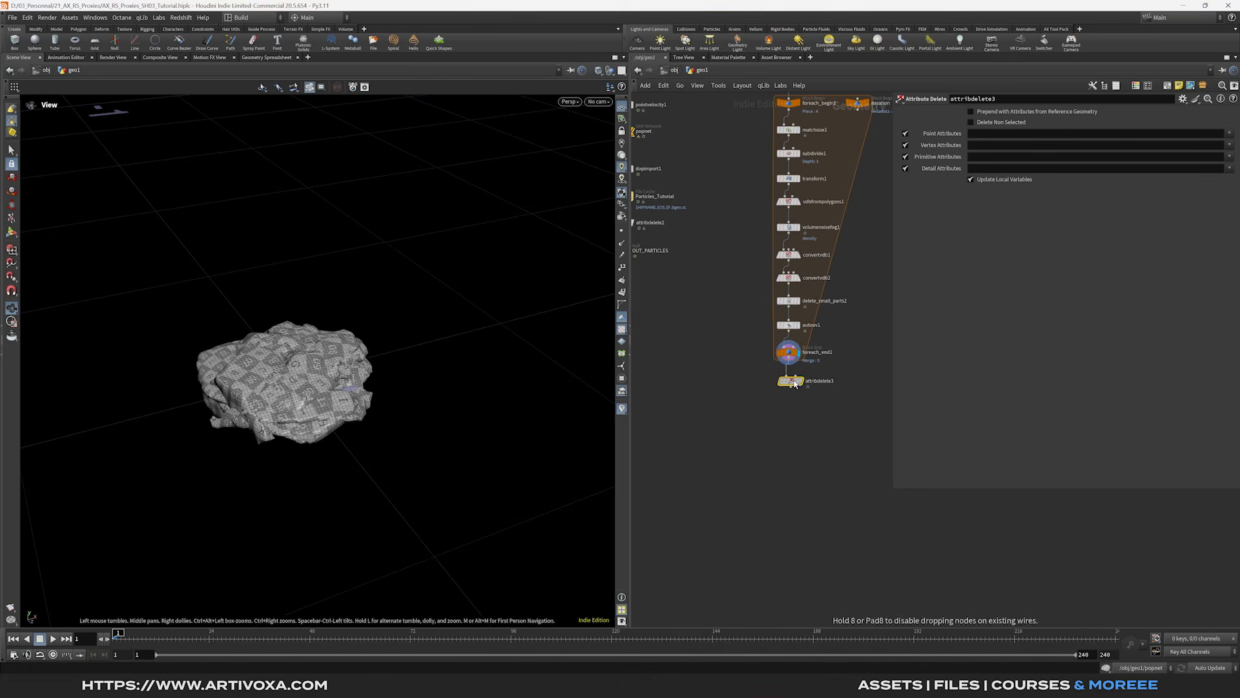
left_click(801, 383)
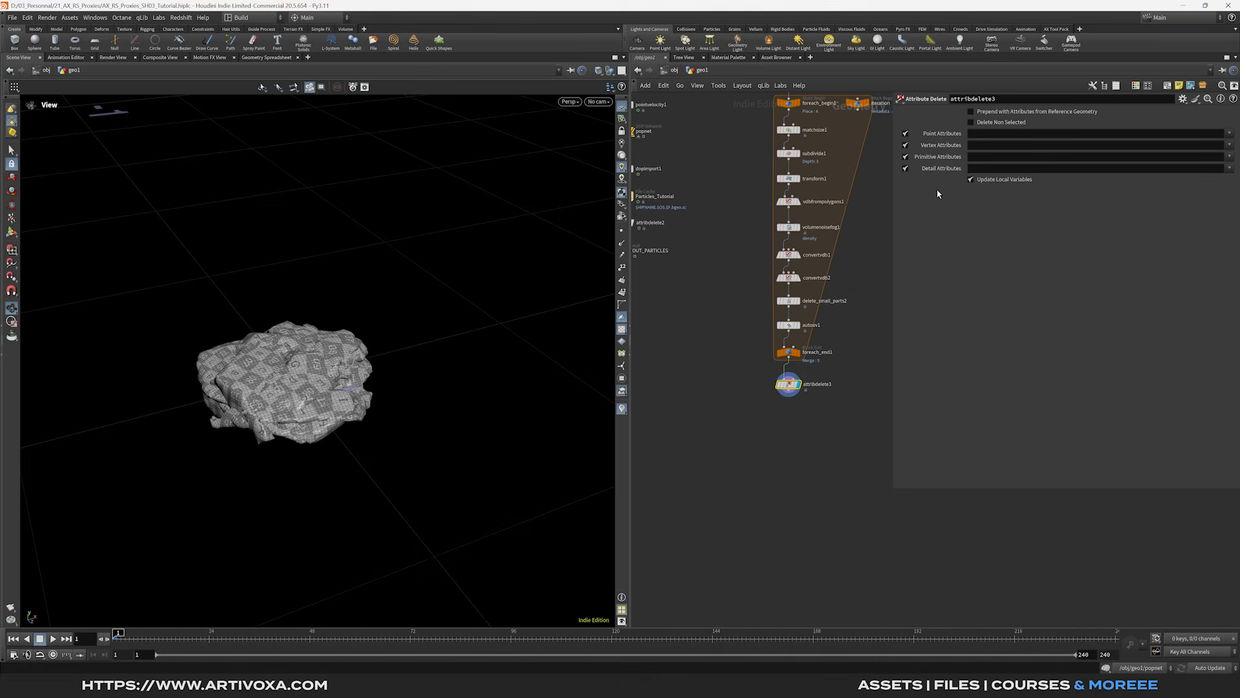
left_click(1229, 145)
left_click(1214, 153)
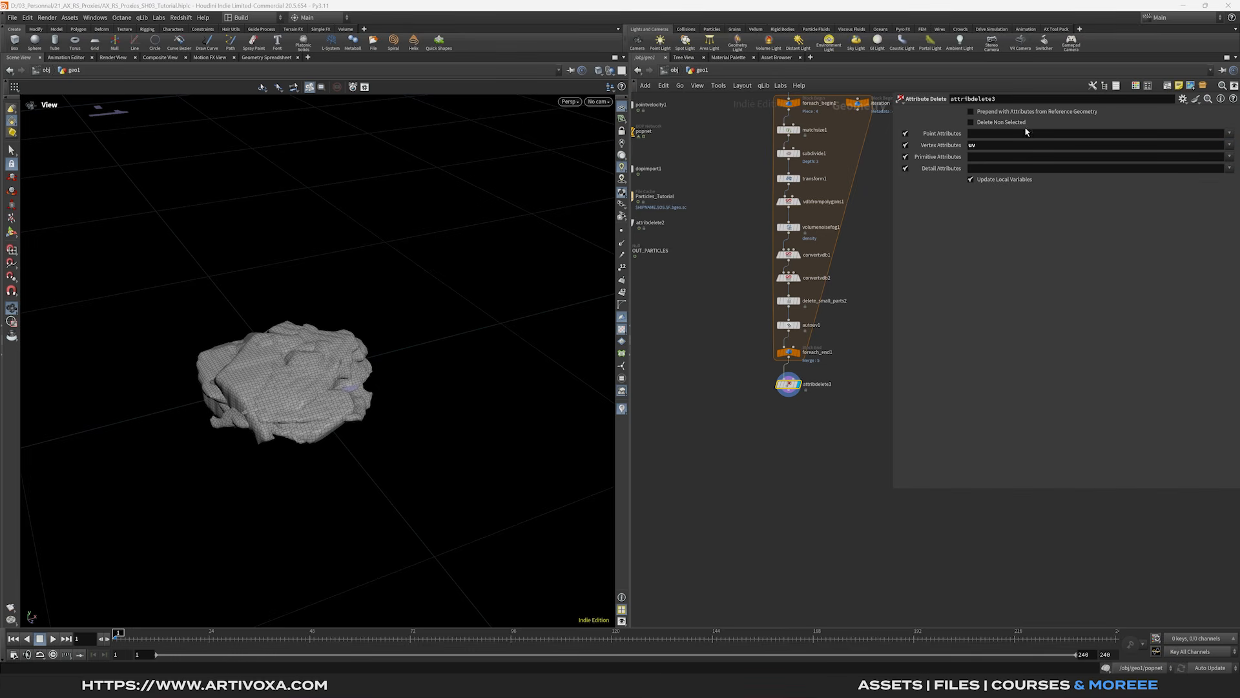
left_click(990, 124)
- Add a Null below attribdelete3 and name it ALL_PIECES
middle_click_drag(814, 413, 810, 390)
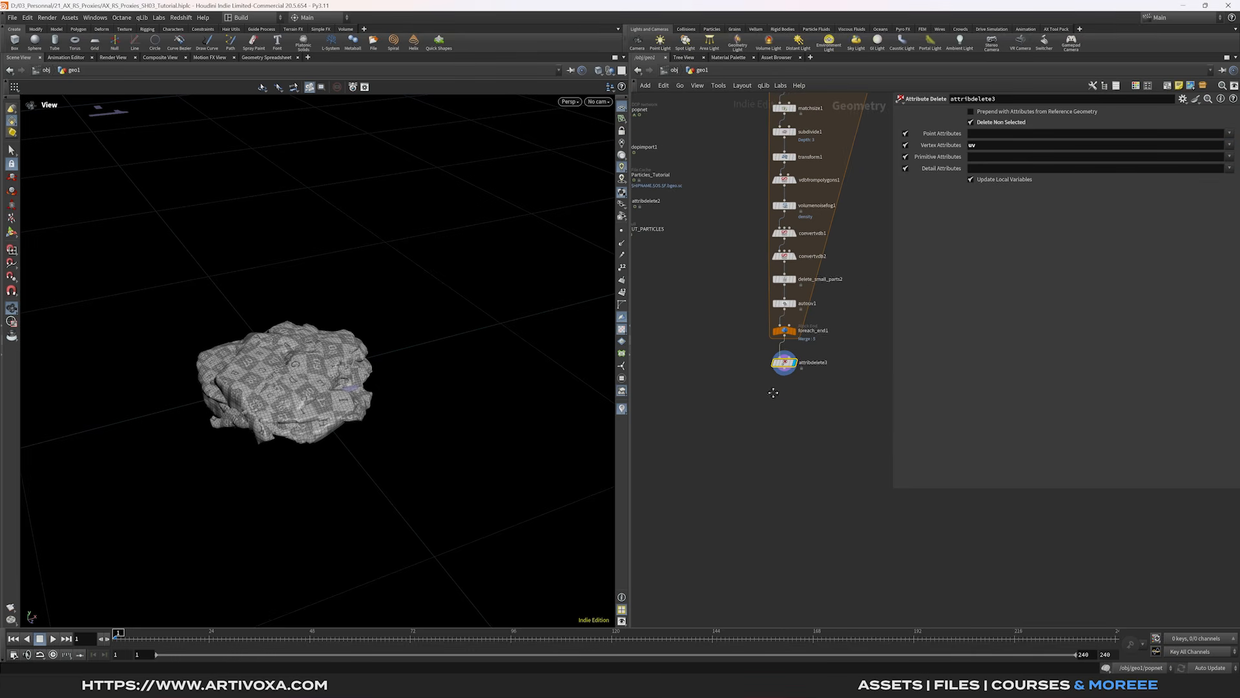
right_click(786, 371)
type("null")
key("Return")
left_click(783, 387)
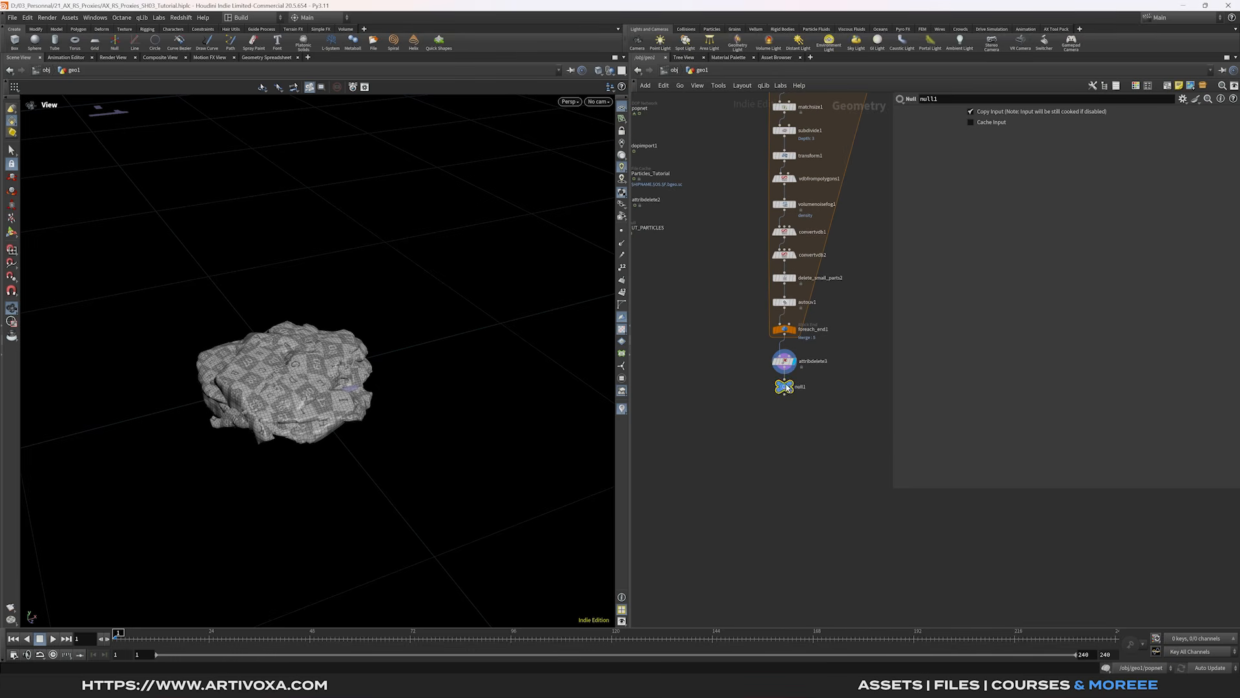
double_click(800, 392)
type("AU")
type("L_PIECES")
key("Return")
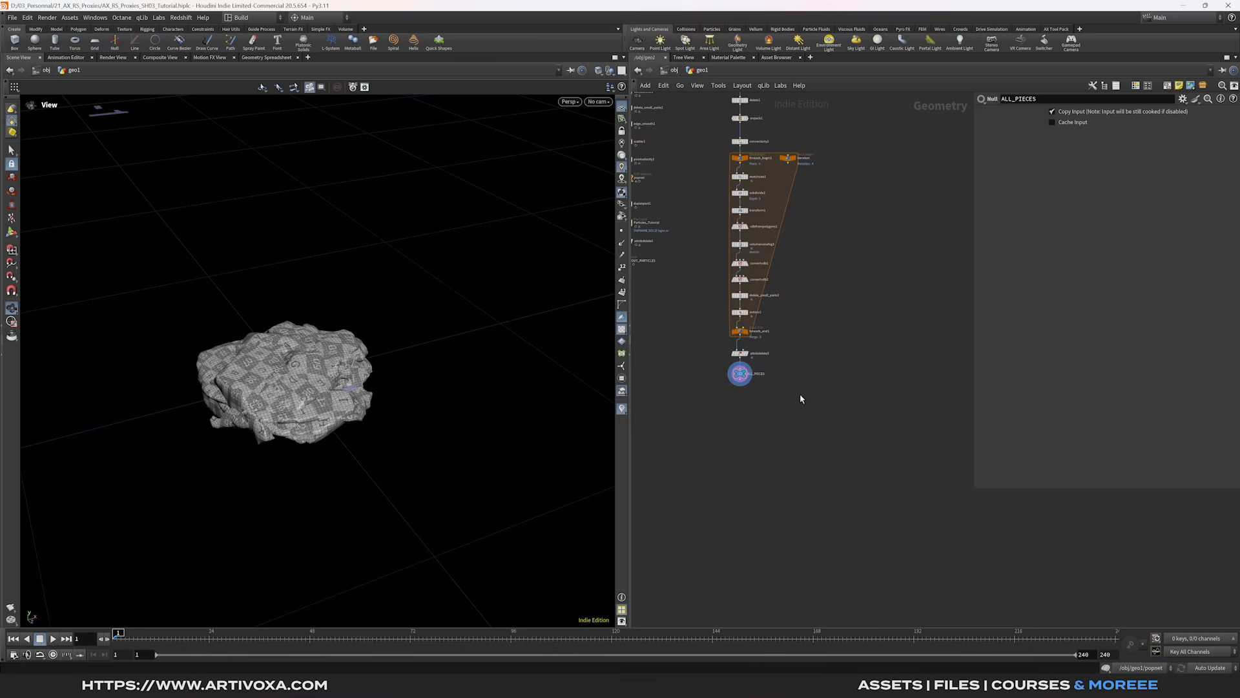
- Add a Connectivity node under ALL_PIECES and display its output
scroll(750, 388, "up", 2)
left_click(734, 381)
key("Tab")
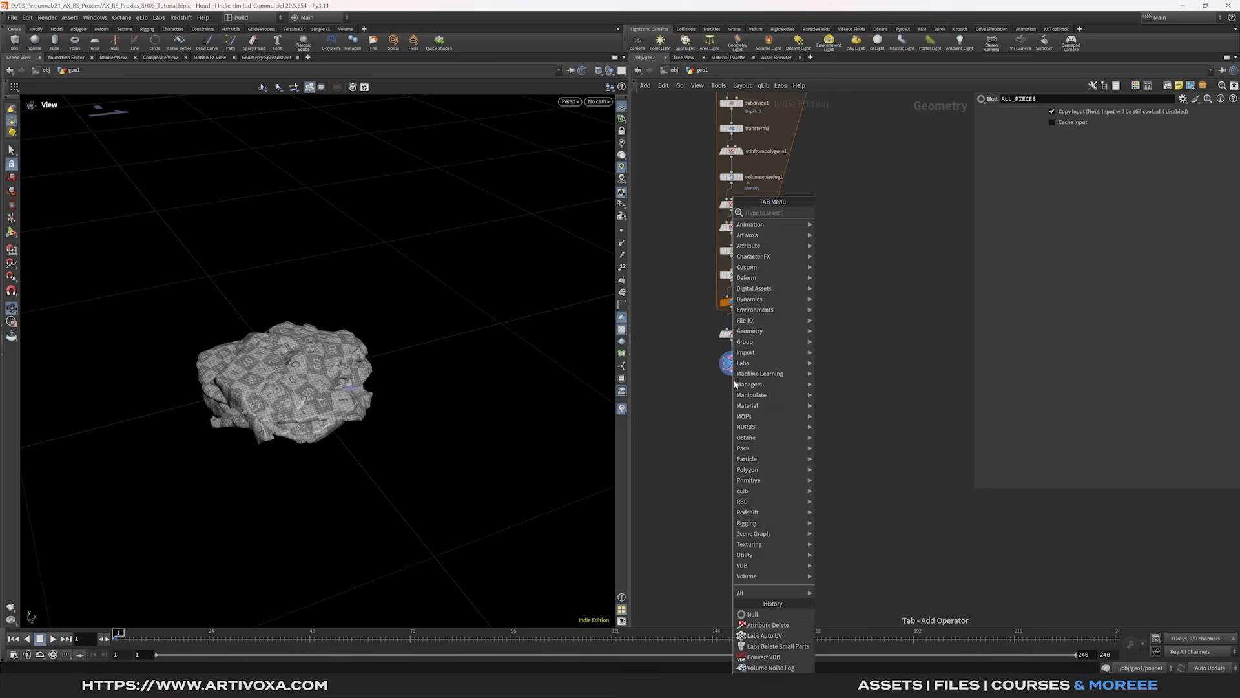
type("conn")
key("Return")
key("Return")
left_click_drag(734, 387, 733, 392)
left_click(742, 392)
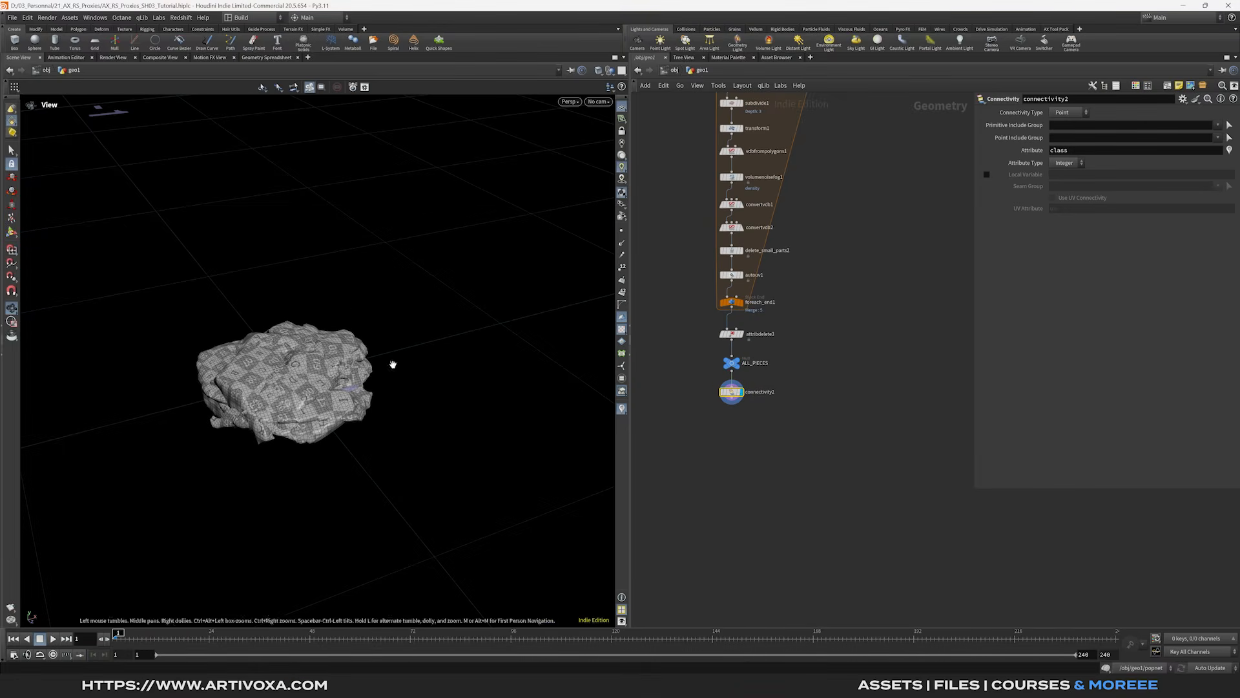
scroll(703, 409, "up", 2)
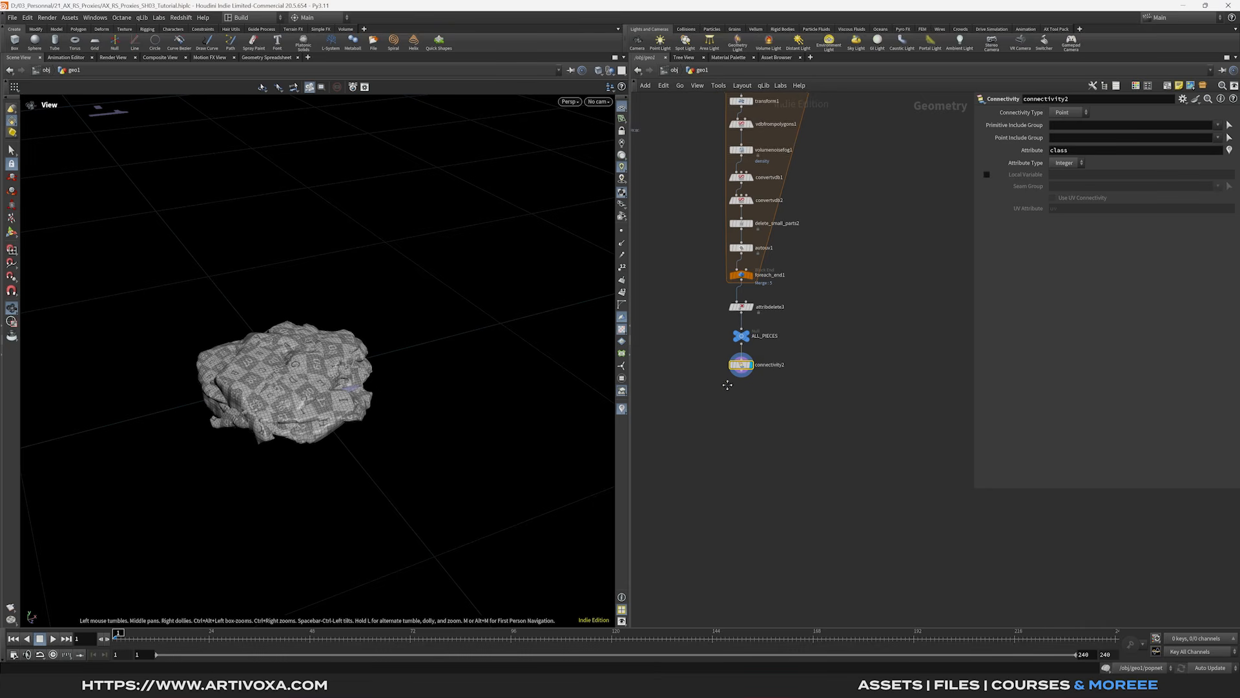
key("Tab")
type("blast")
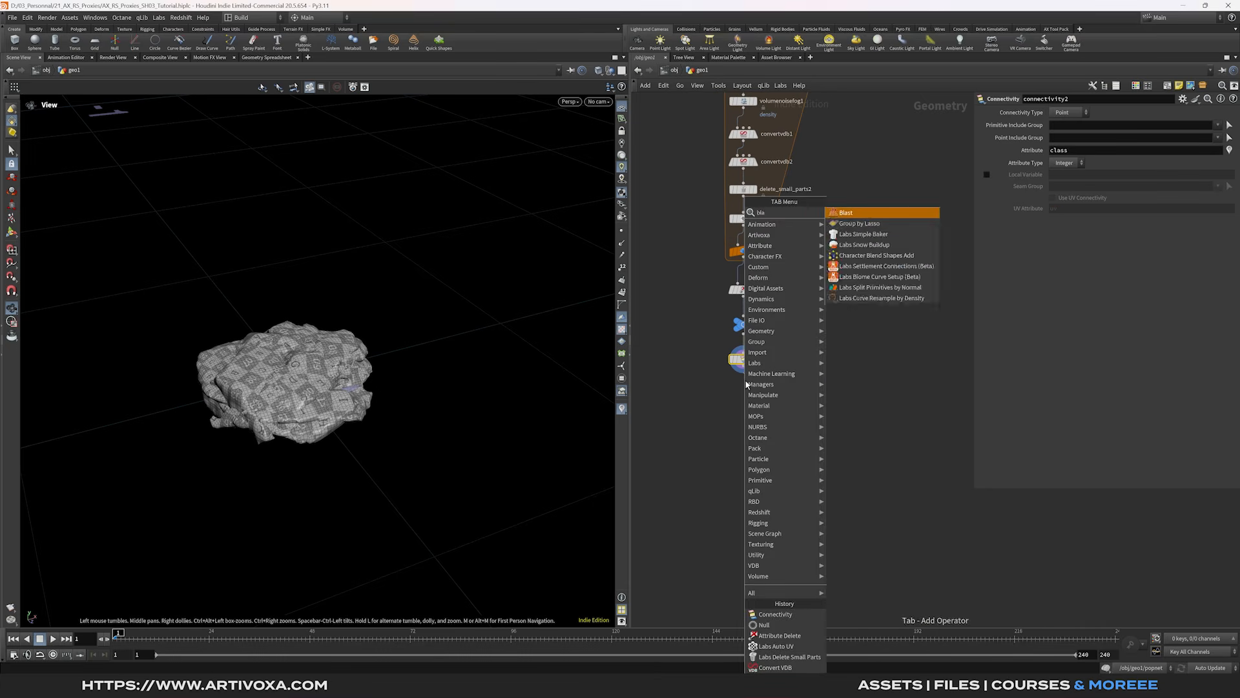
key("Return")
left_click(747, 386)
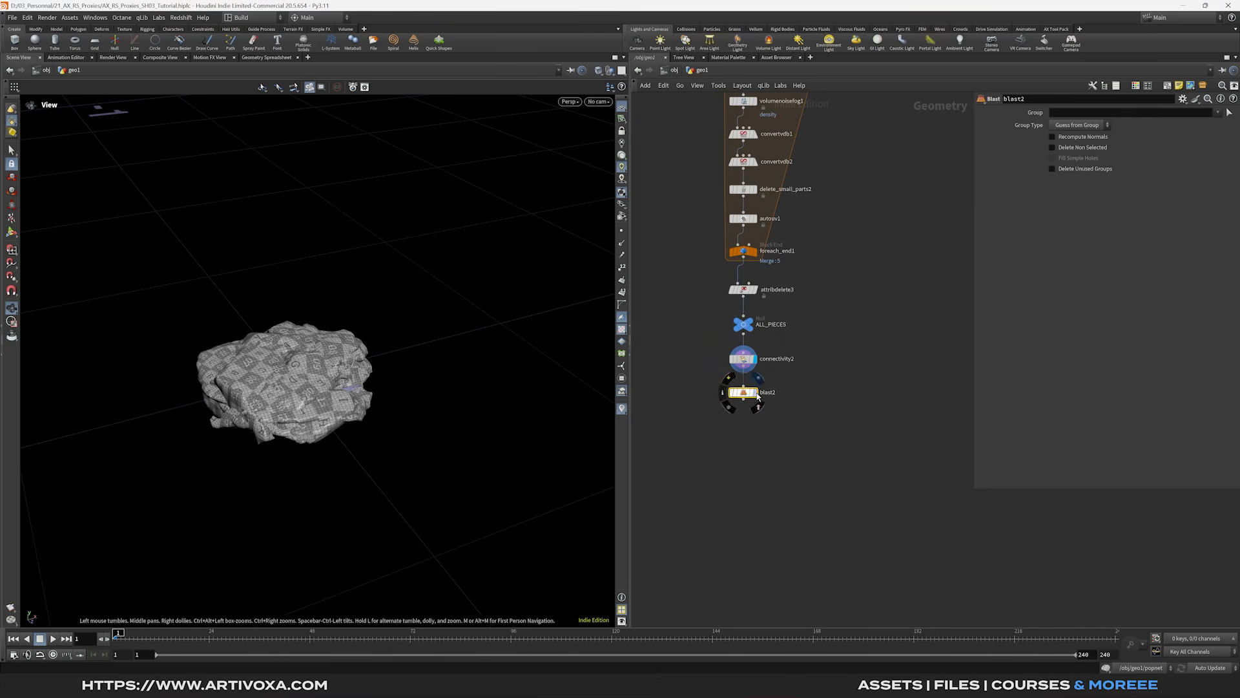
left_click(1077, 117)
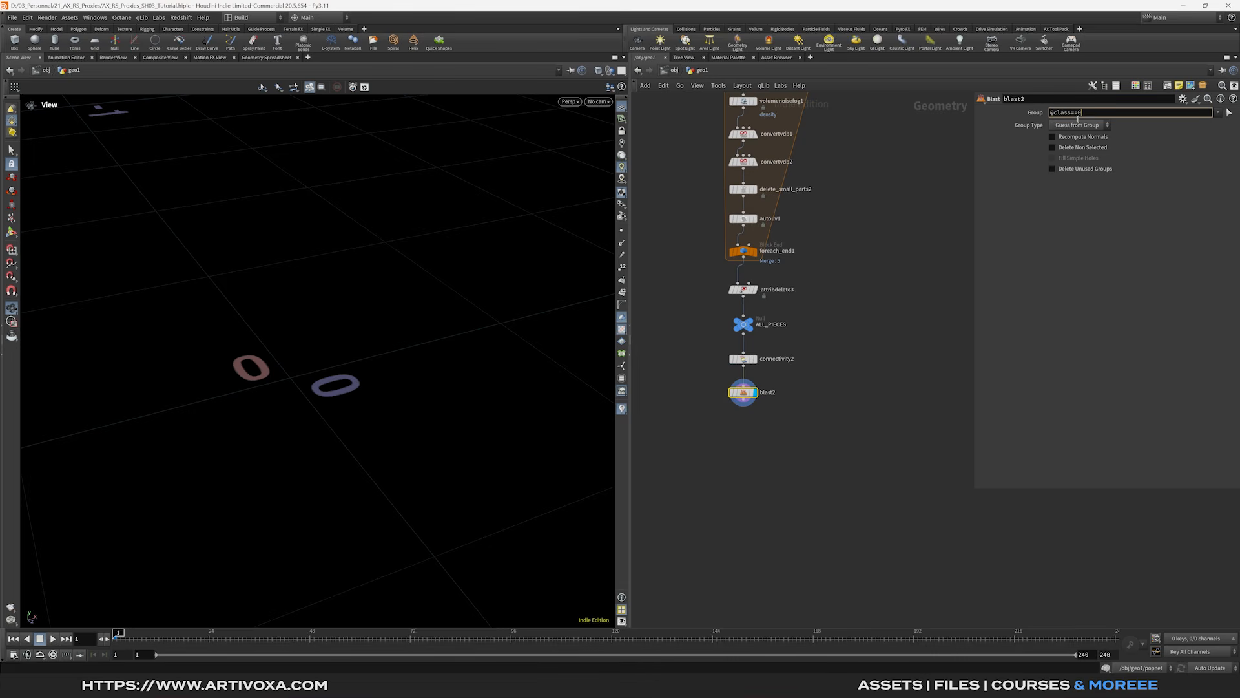
key("Return")
left_click(1078, 125)
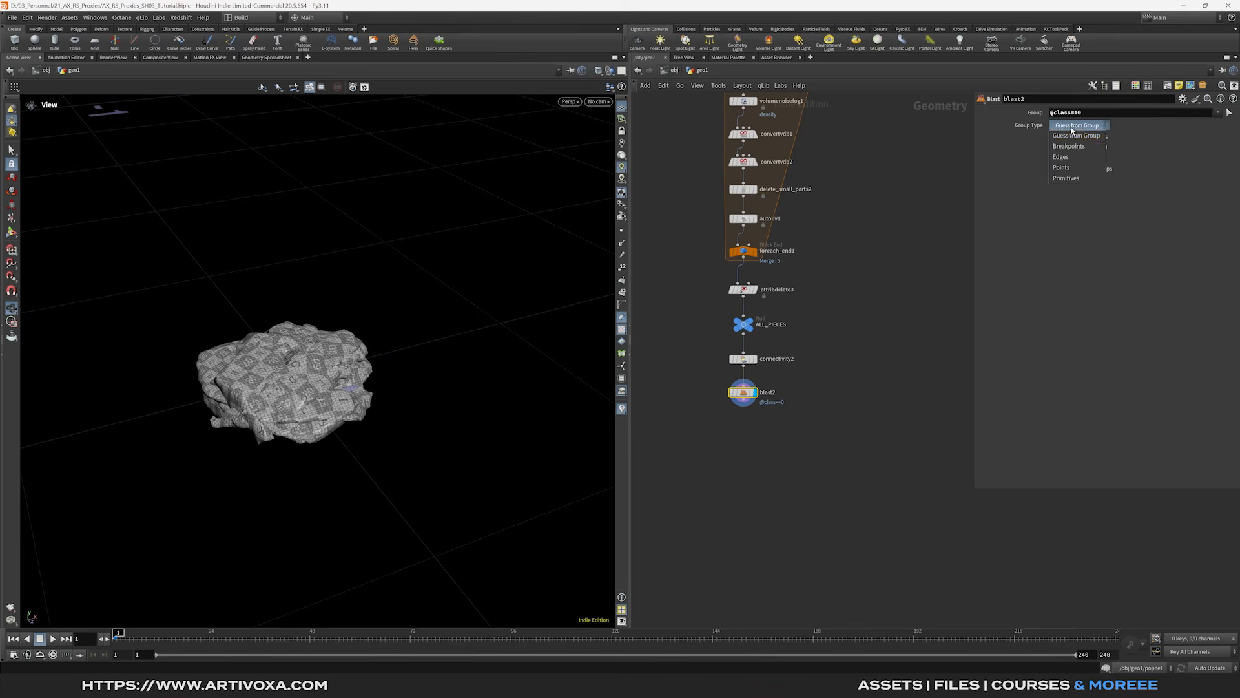
left_click(1073, 170)
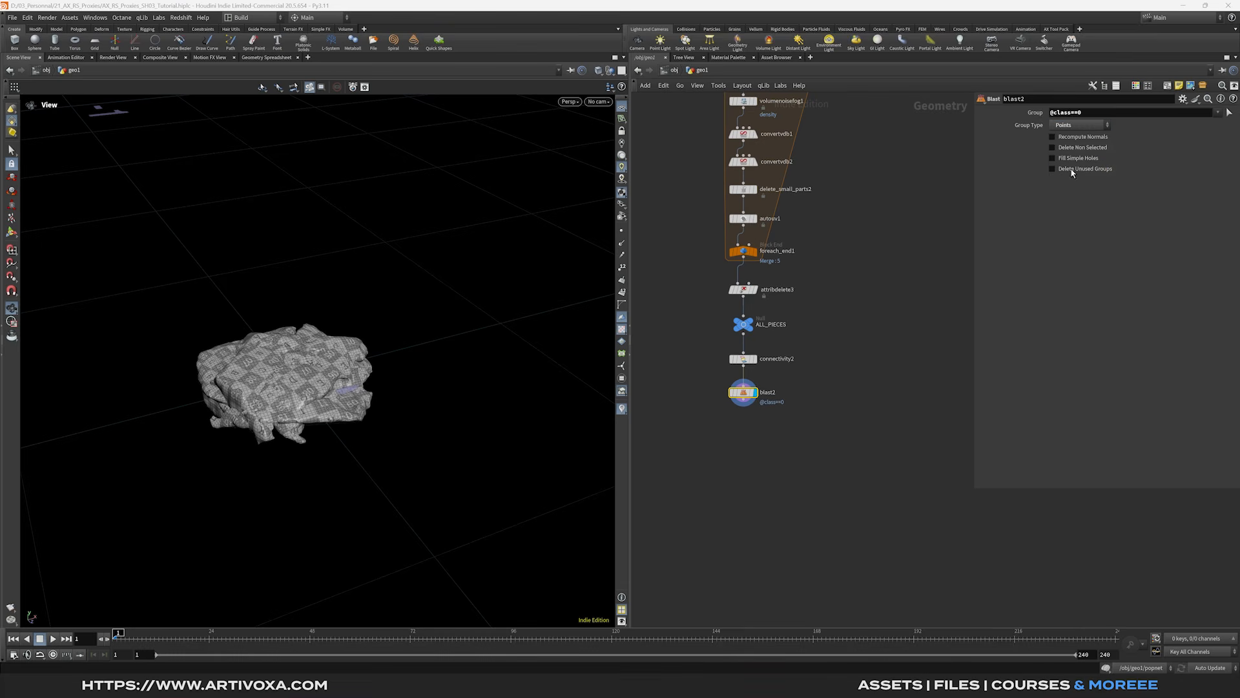
left_click(1056, 150)
left_click_drag(350, 402, 320, 369)
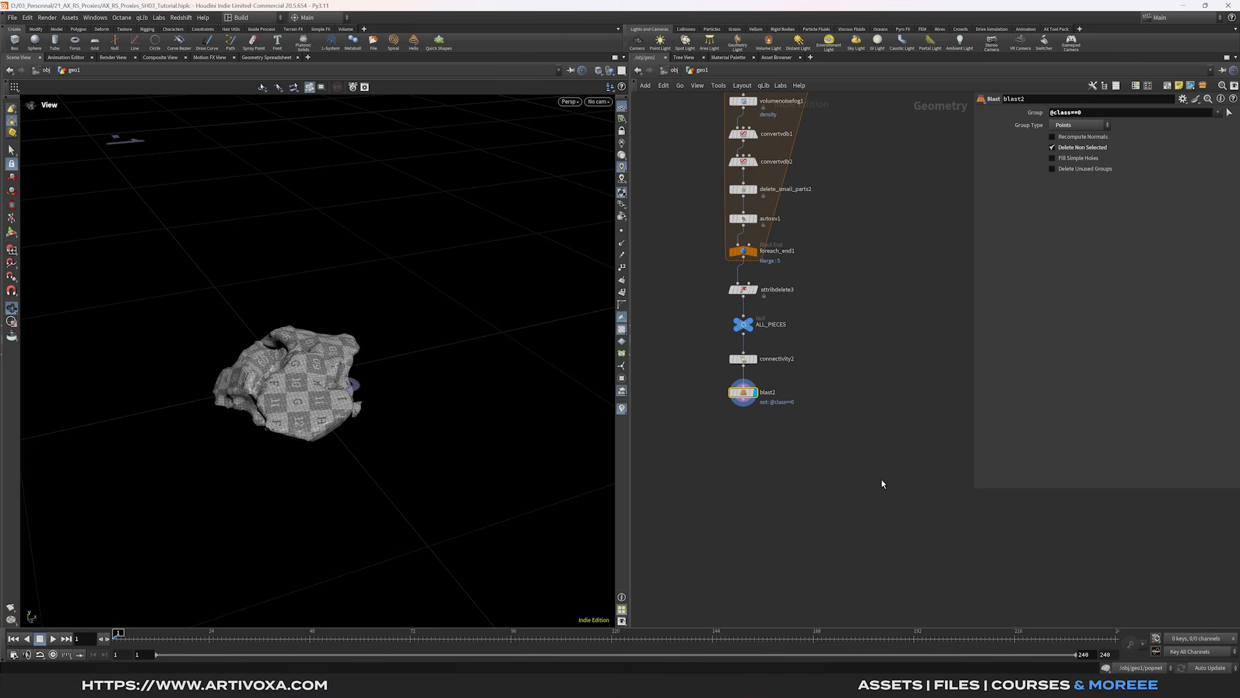
left_click(745, 405)
key("Tab")
- Add a Material node beneath blast2
type("mat")
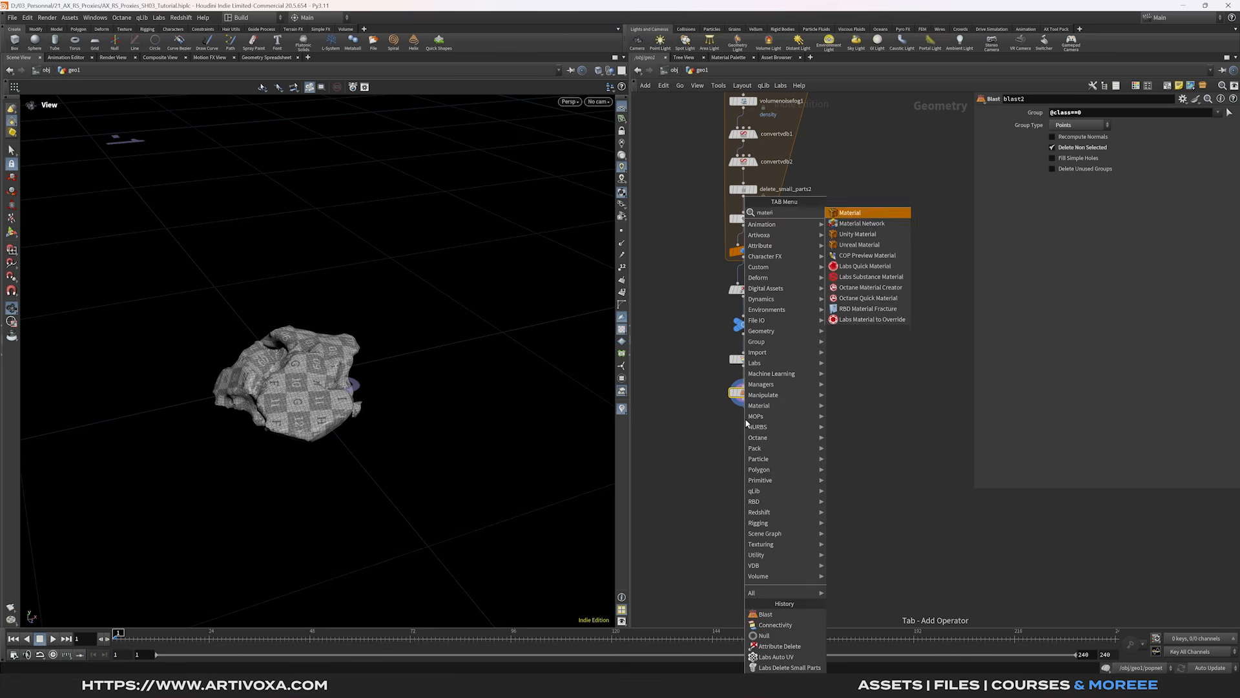
key("Return")
left_click(746, 421)
left_click_drag(746, 421, 746, 427)
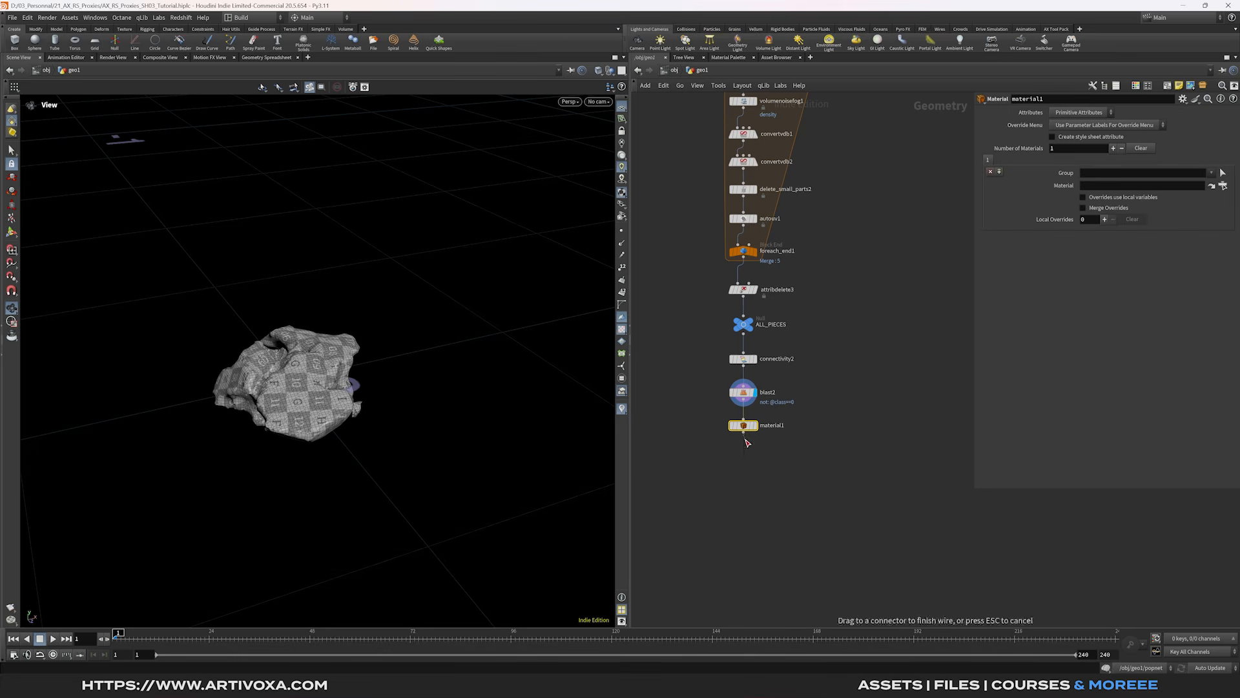
- Add a Redshift Proxy Output node under material1
key("Tab")
type("red")
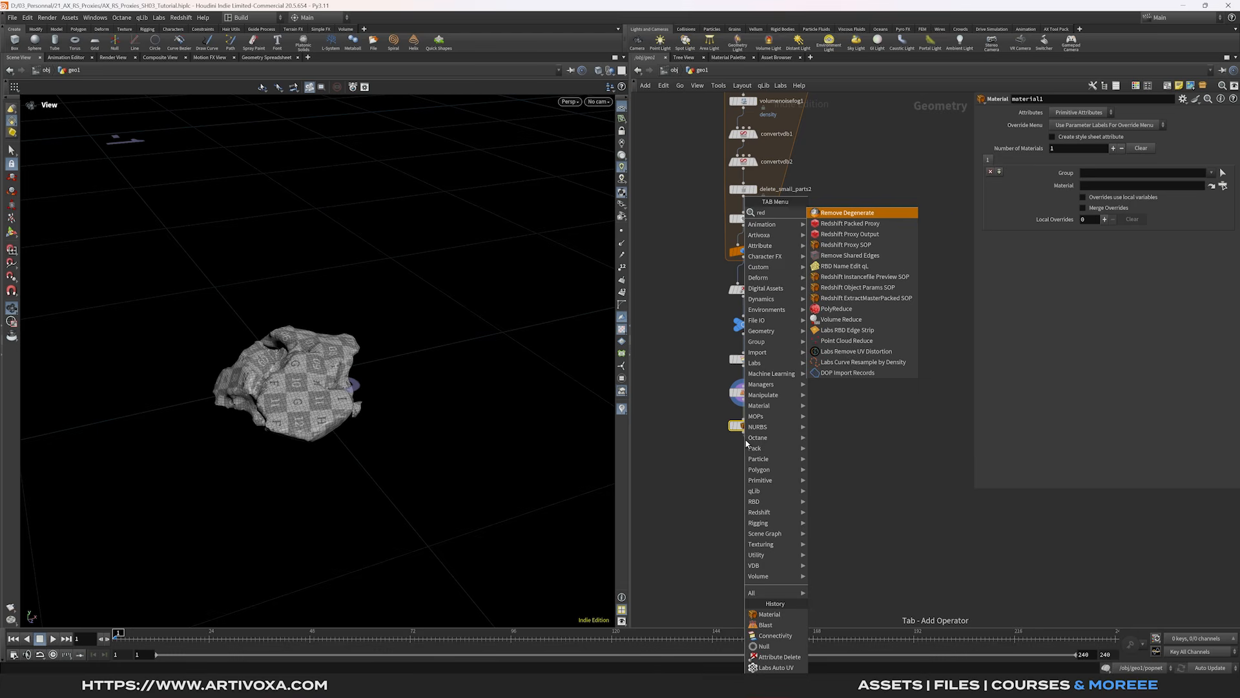
left_click(850, 233)
left_click(745, 459)
left_click_drag(745, 460, 743, 464)
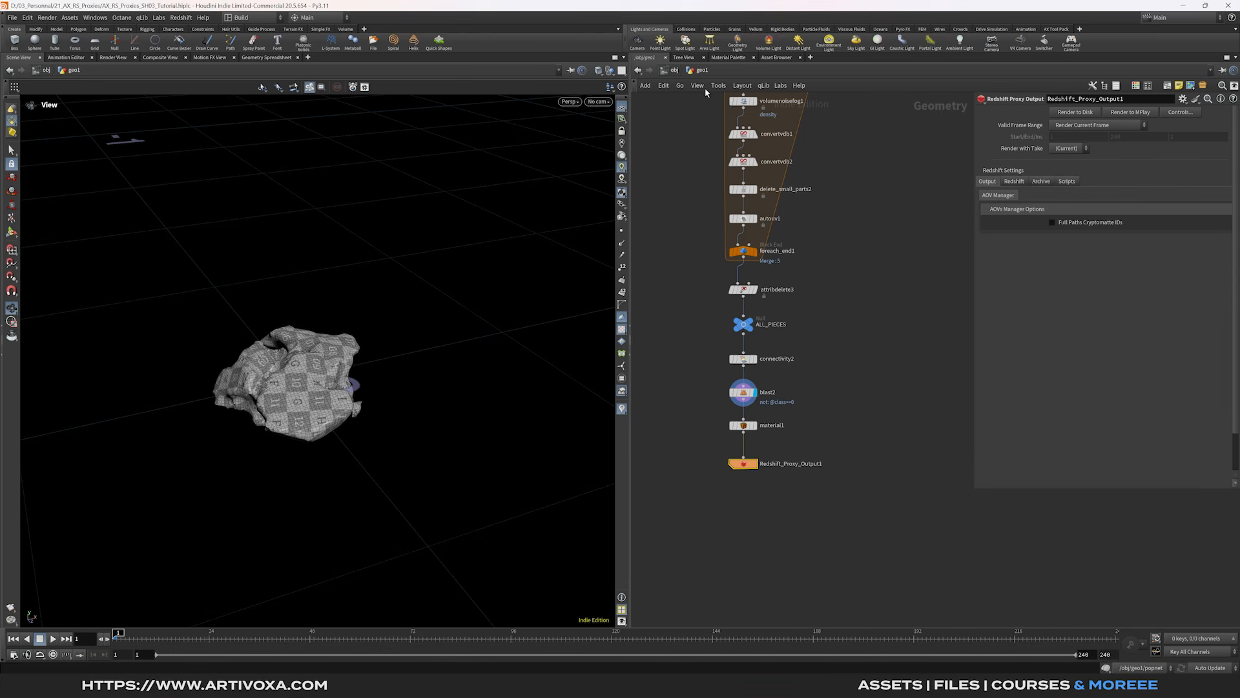
- At object level, create a Material Network named RS_mat and go inside it
key("u")
key("Tab")
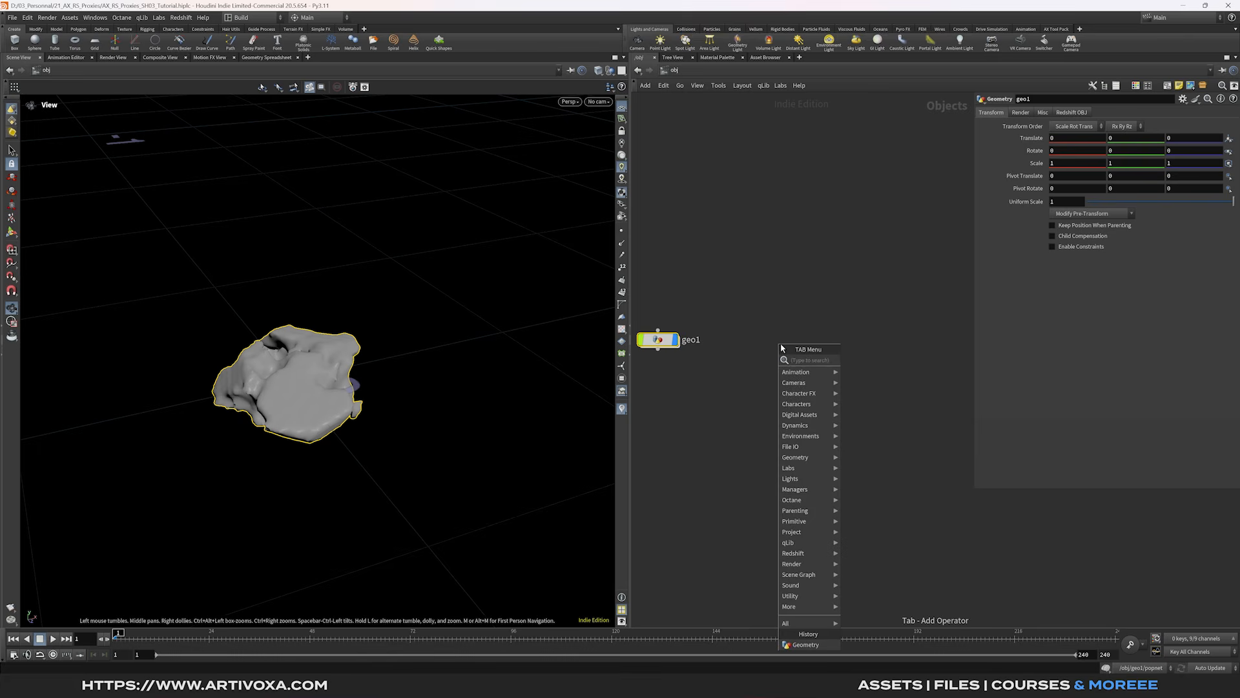
type("matnet")
key("Return")
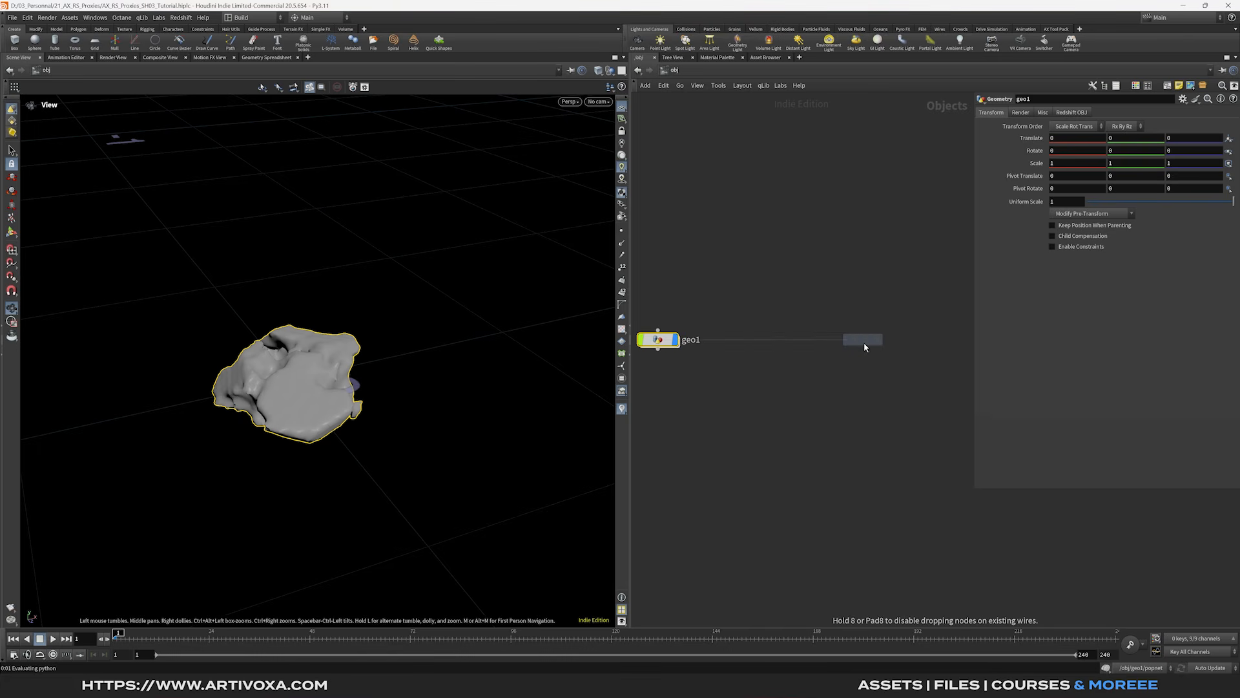
left_click(865, 348)
double_click(897, 340)
type("RS_mat")
key("Return")
key("i")
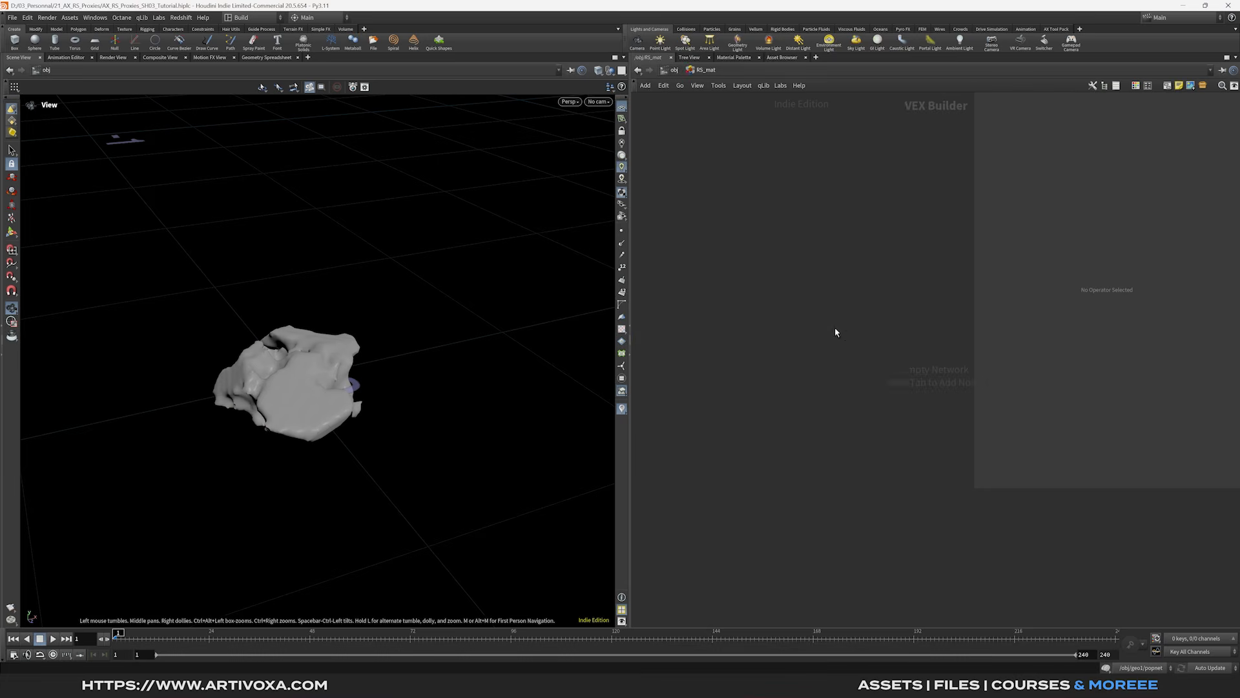
- Create an RS Material Builder named Rock_01 and move it higher
key("Tab")
type("rs")
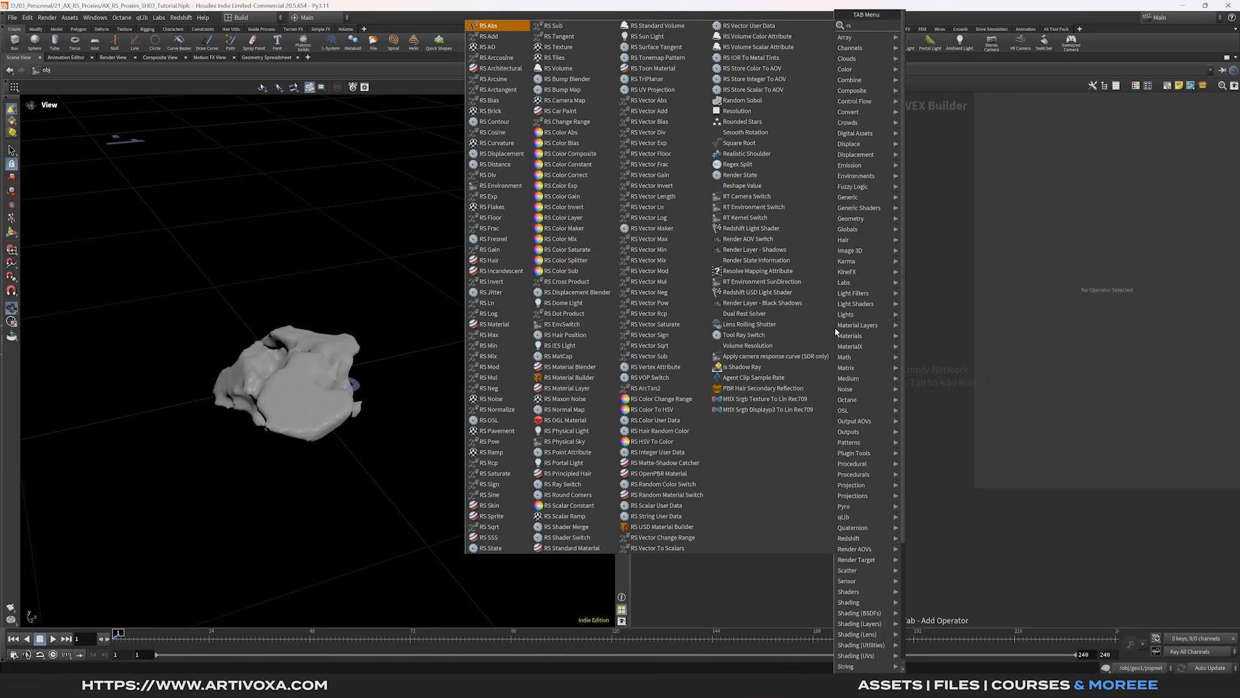
type(" mater")
key("Down")
key("Down")
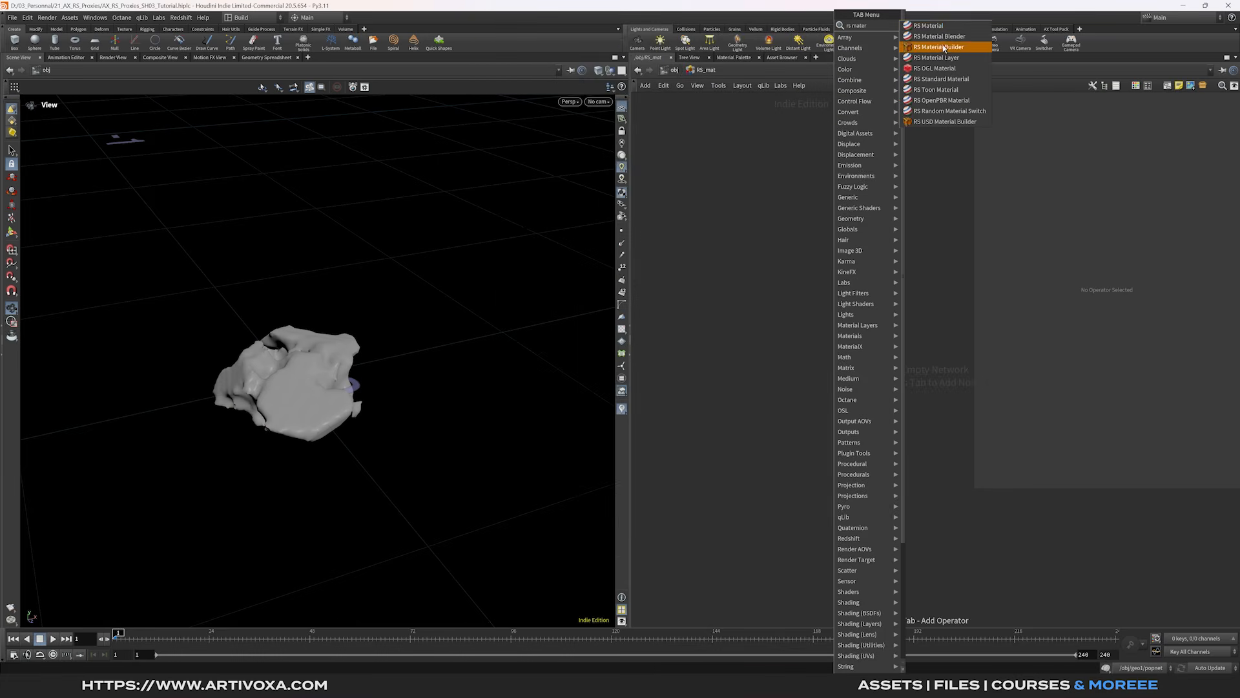
key("Return")
left_click(793, 359)
double_click(792, 360)
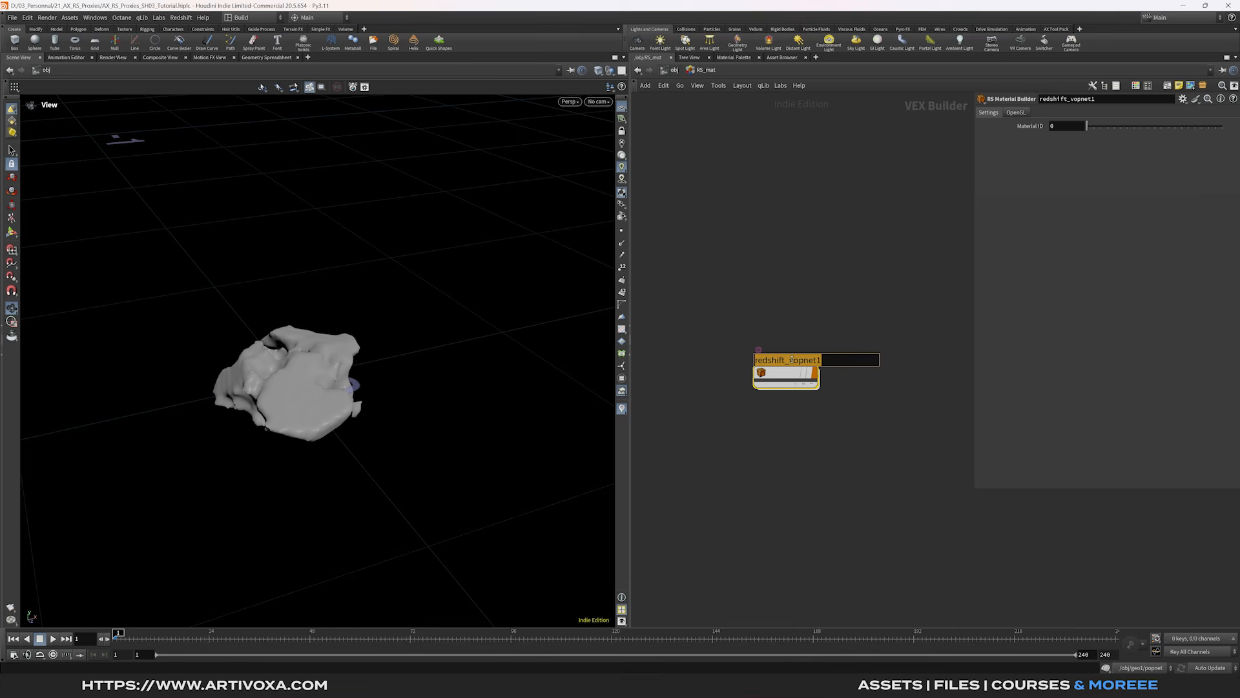
type("Rock_01")
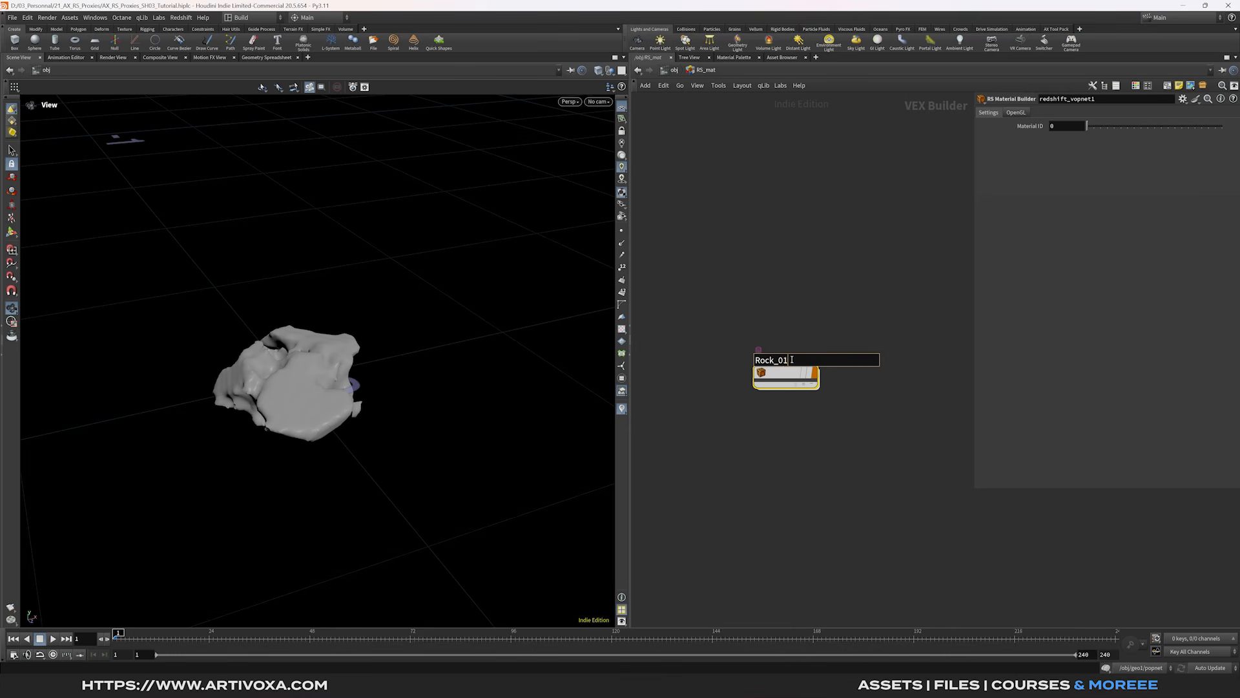
key("Return")
left_click_drag(787, 376, 786, 287)
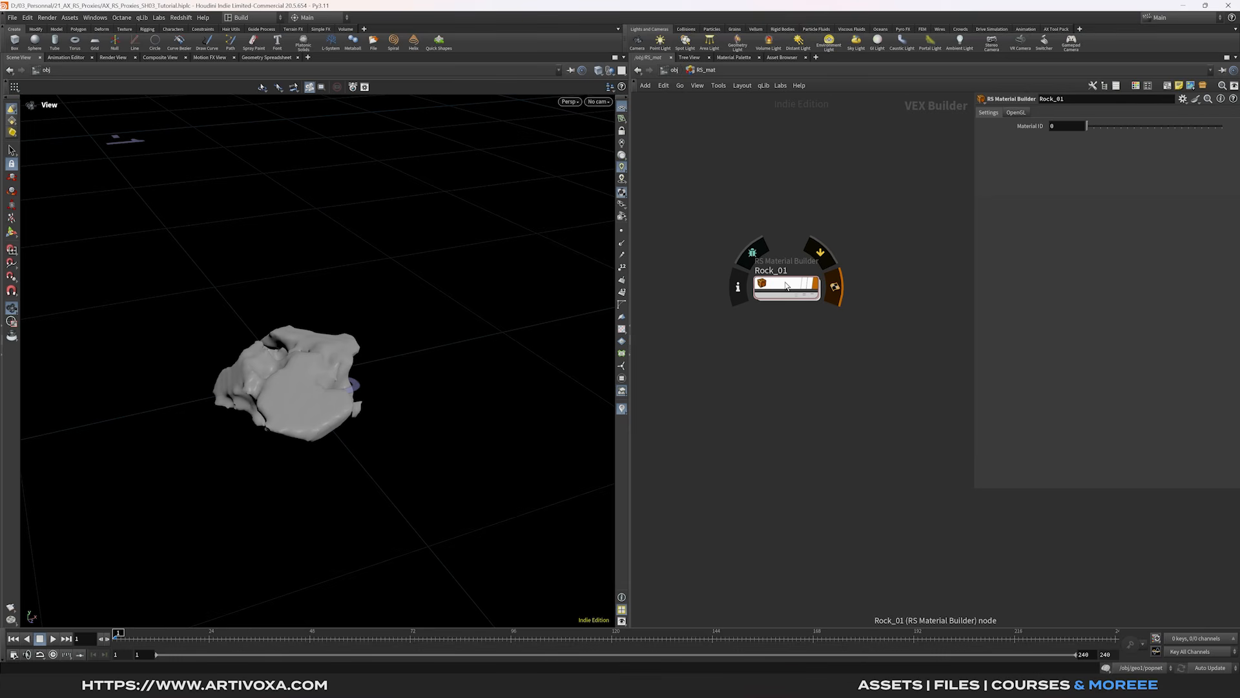
- Duplicate Rock_01 into Rock_02 through Rock_05 and lay them out evenly
left_click_drag(857, 238, 729, 347)
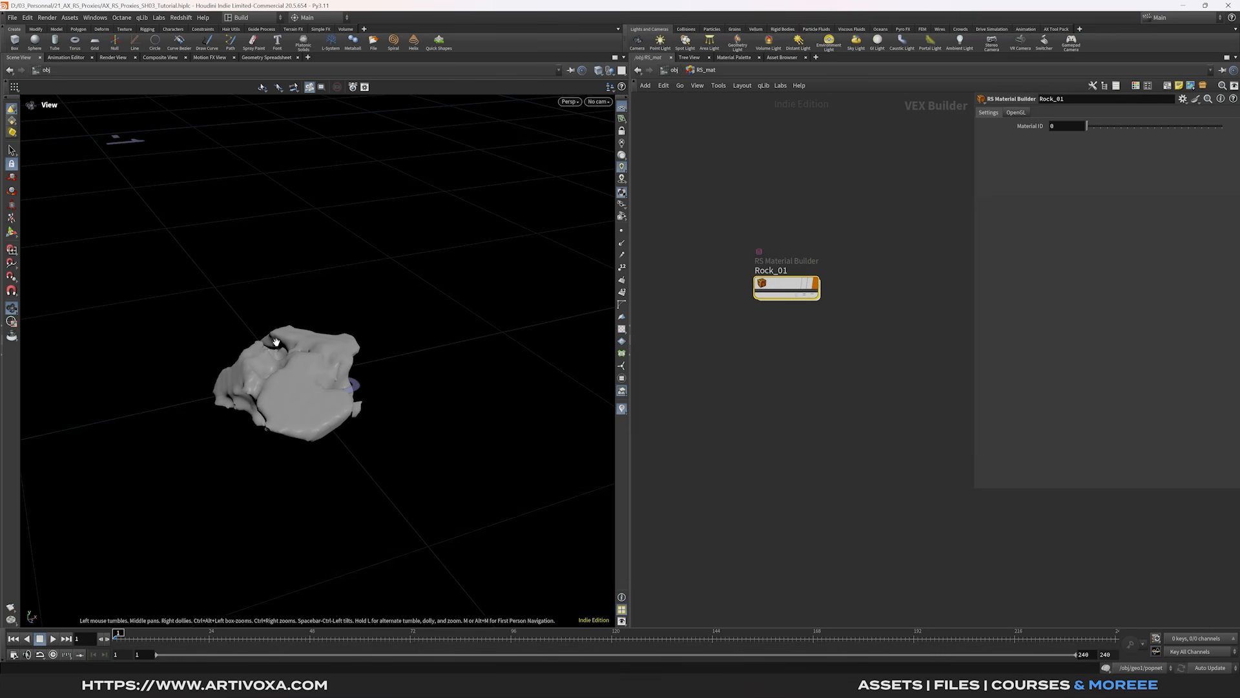
left_click_drag(781, 285, 782, 472, "alt")
left_click_drag(776, 515, 816, 205)
key("l")
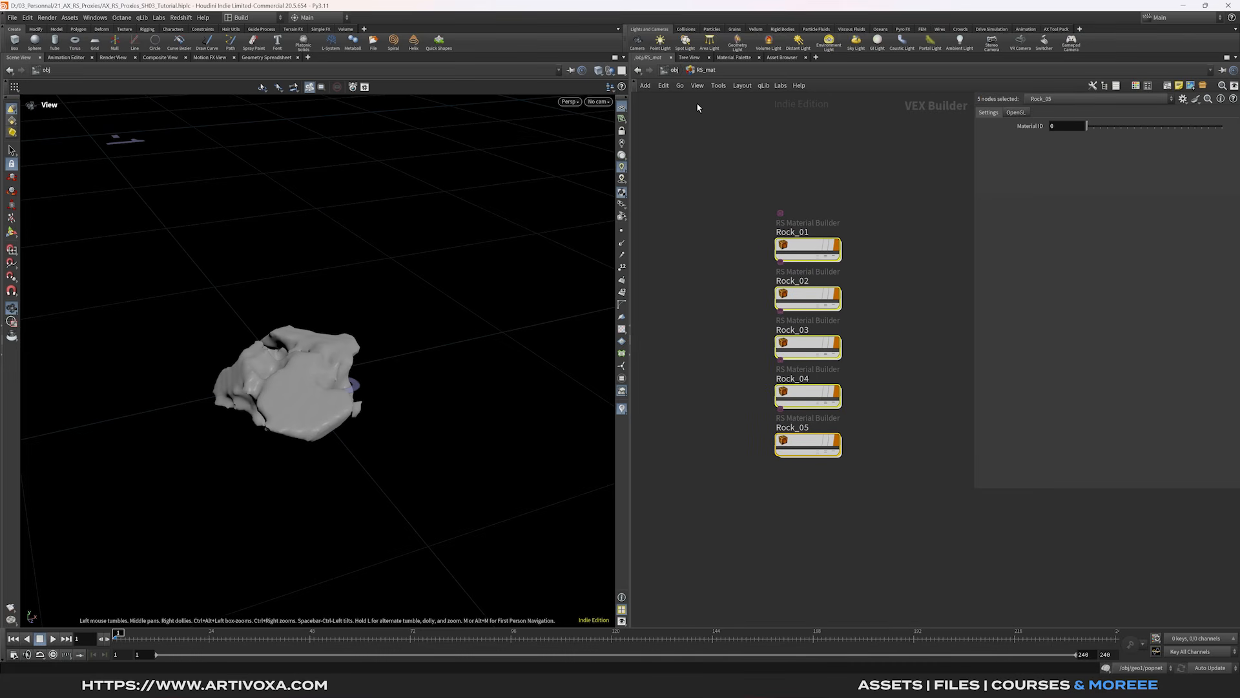
left_click(674, 69)
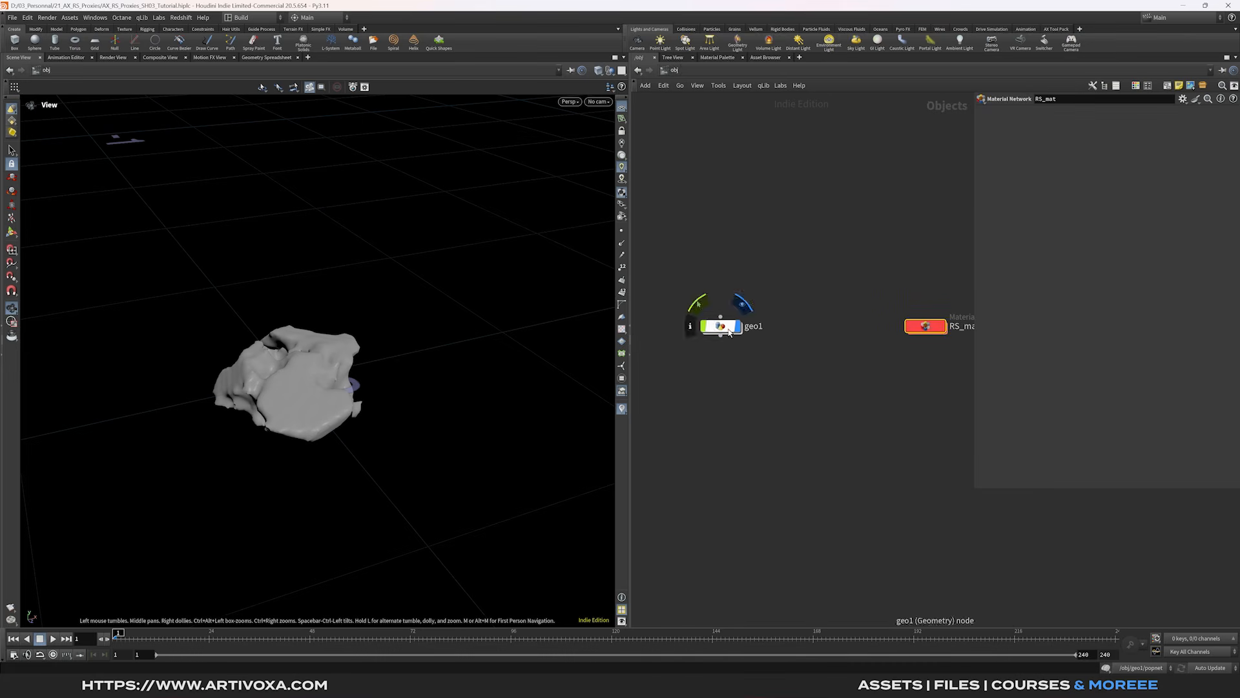
- Inside geo1, set material1's Material to /obj/RS_mat/Rock_01
double_click(729, 332)
left_click_drag(817, 414, 725, 449)
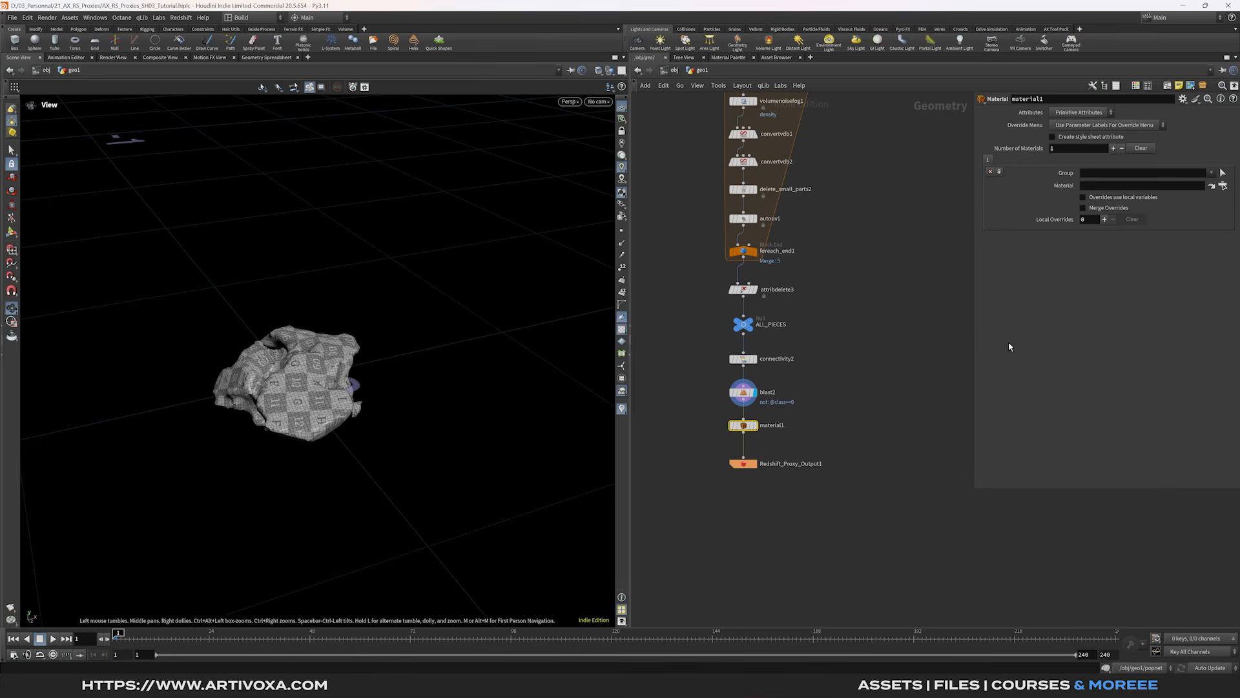
left_click(1223, 185)
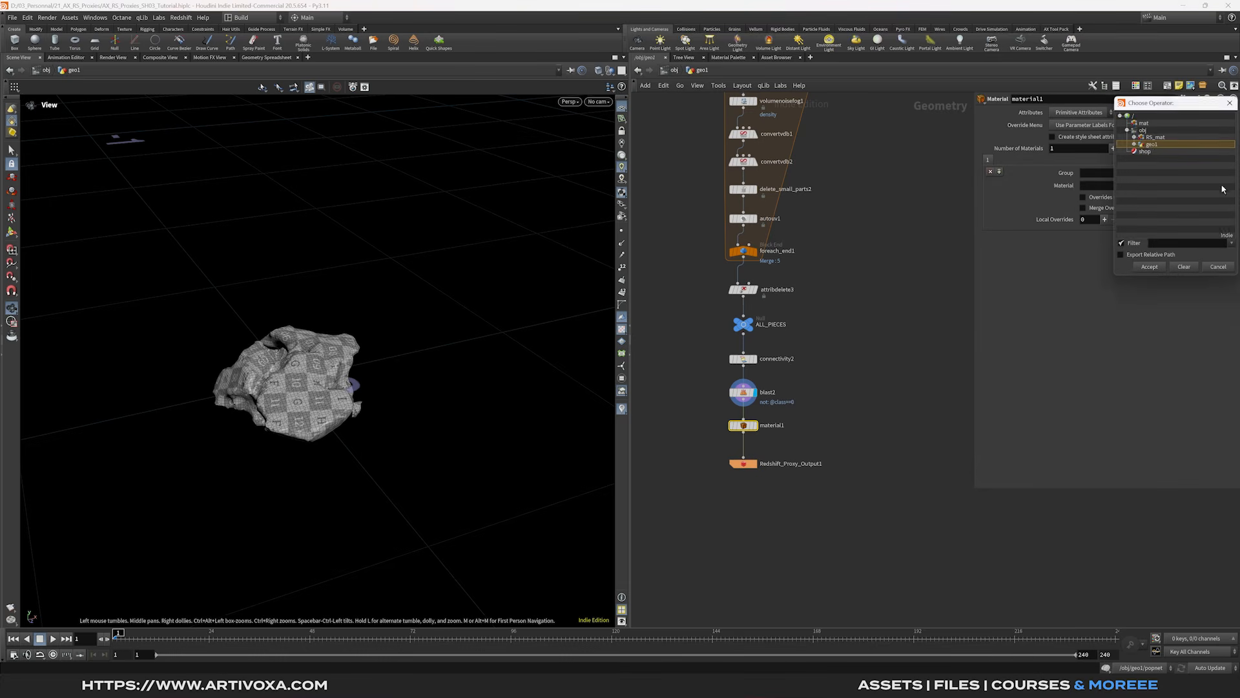
left_click(1135, 144)
left_click(1134, 144)
left_click(1135, 137)
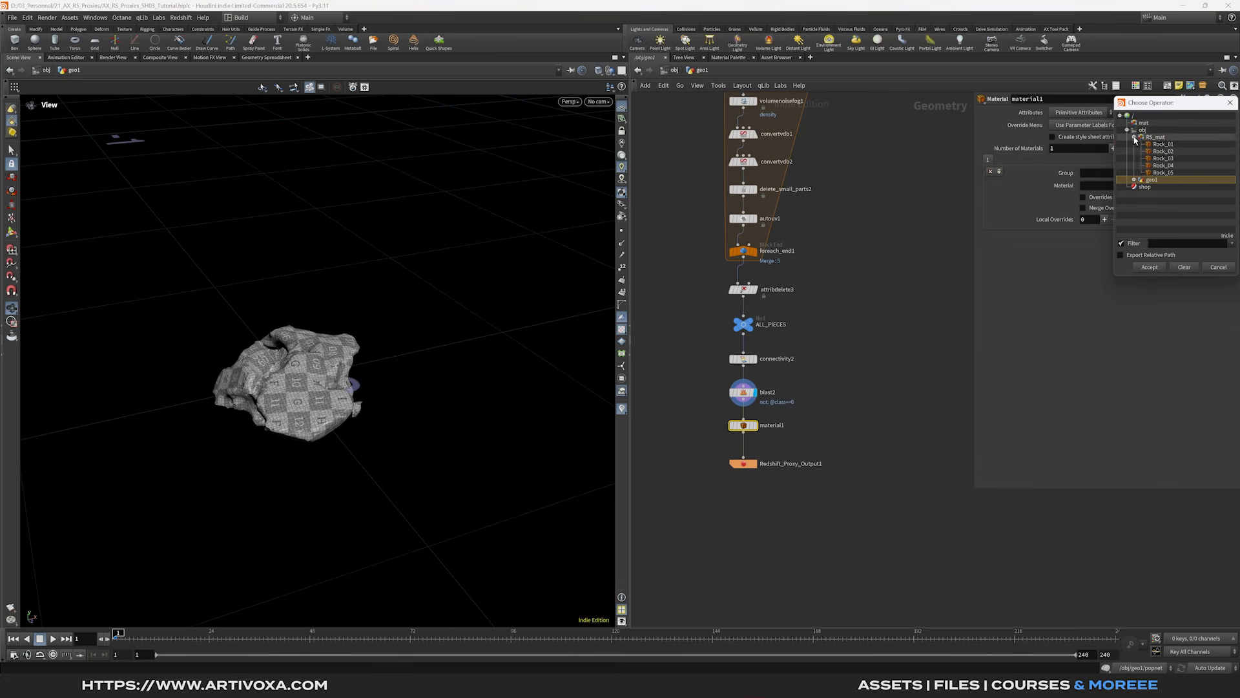
left_click(1165, 145)
left_click(1150, 267)
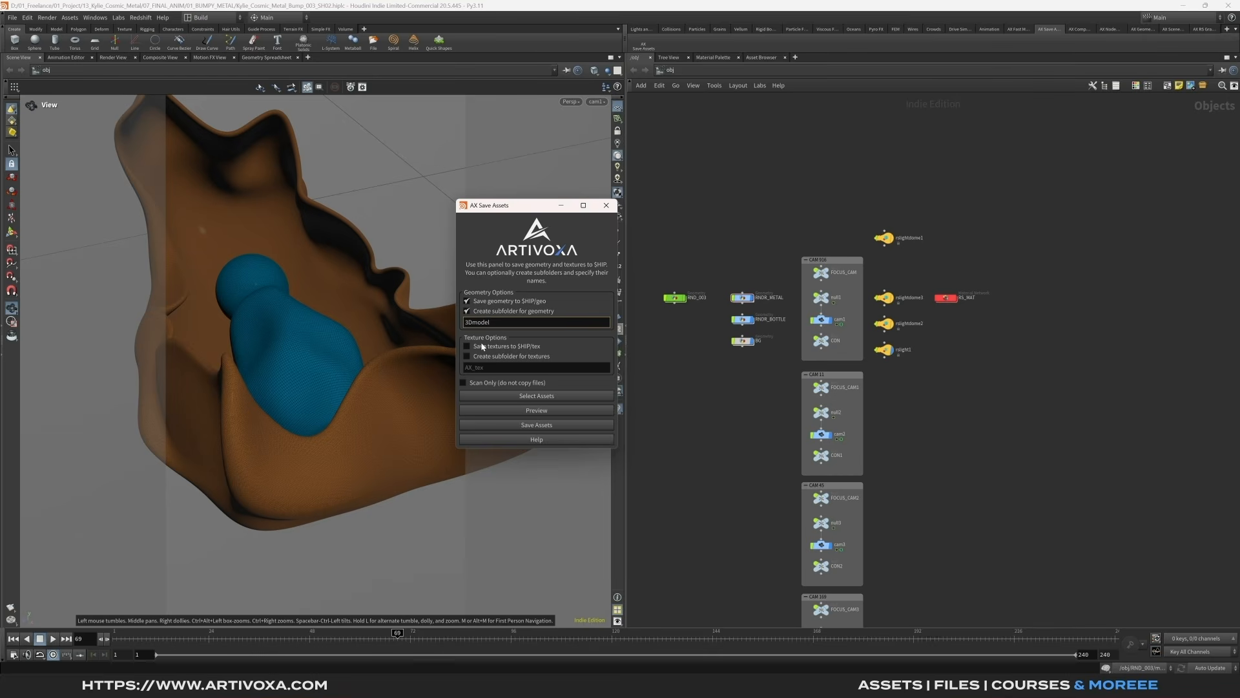
left_click(483, 356)
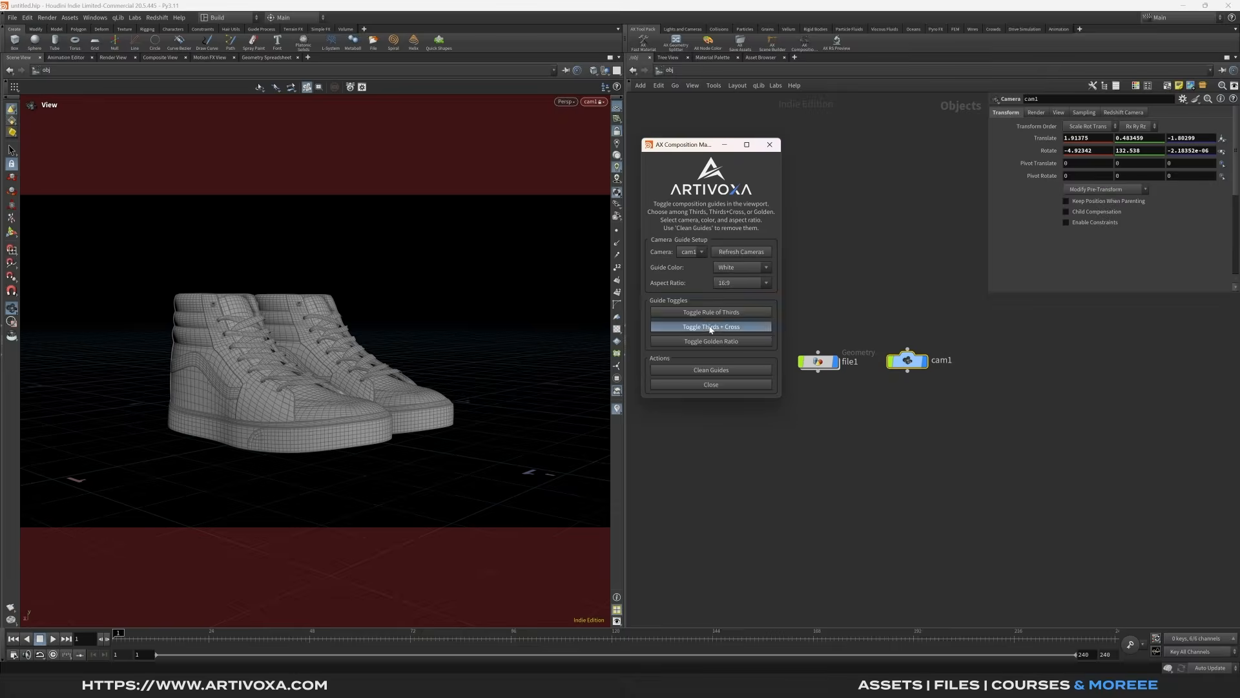
- Get past the script-pack promo back to geo1's Redshift Proxy Output chain
left_click(711, 328)
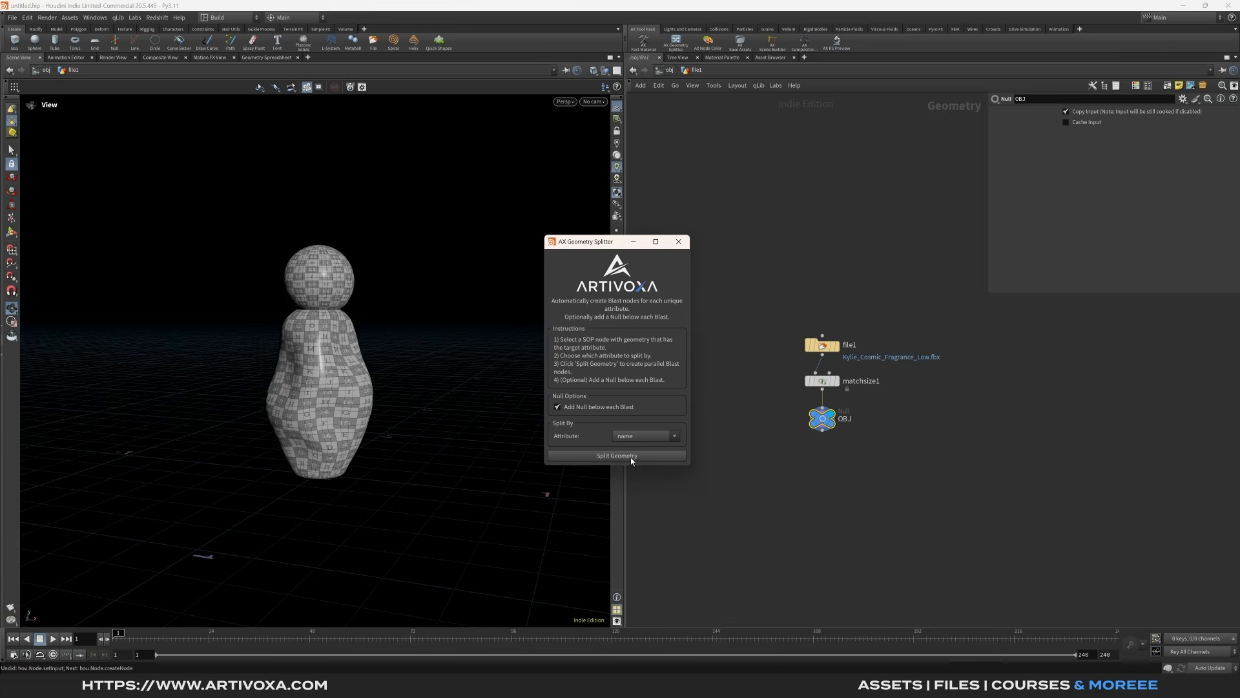
left_click(617, 455)
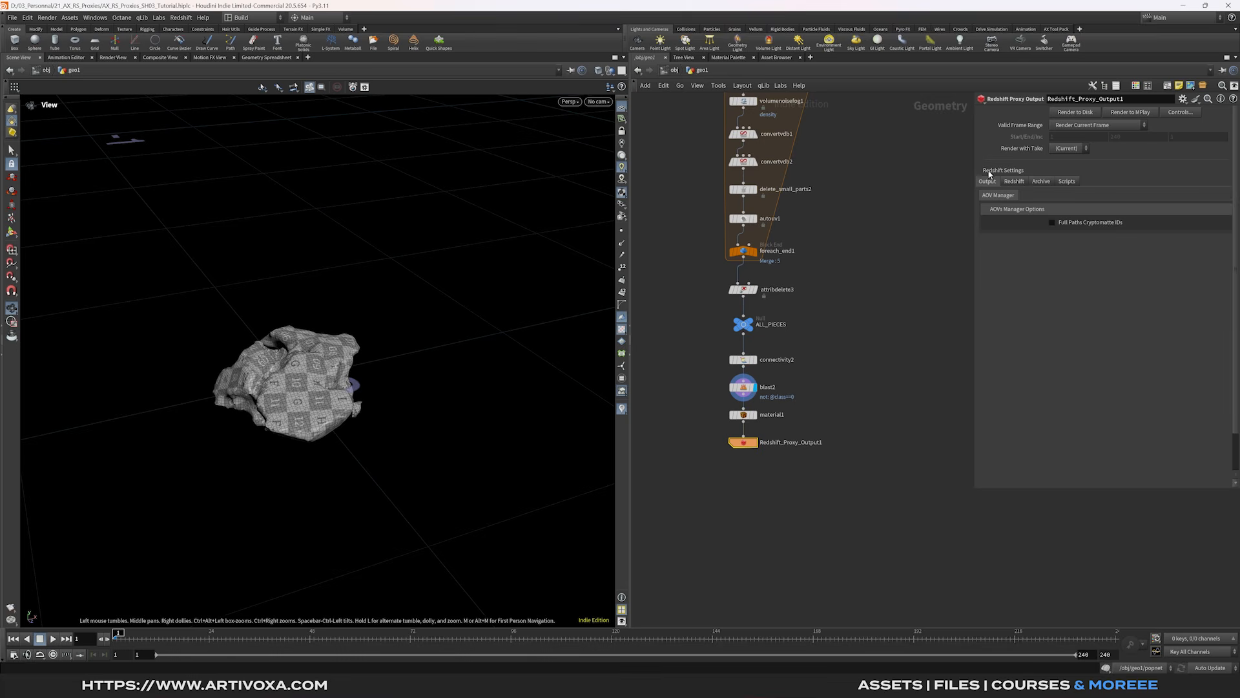
- Set the proxy Filename to $HIP/proxy/rock_$OS.rs, then select blast2, material1 and the output
left_click(1040, 182)
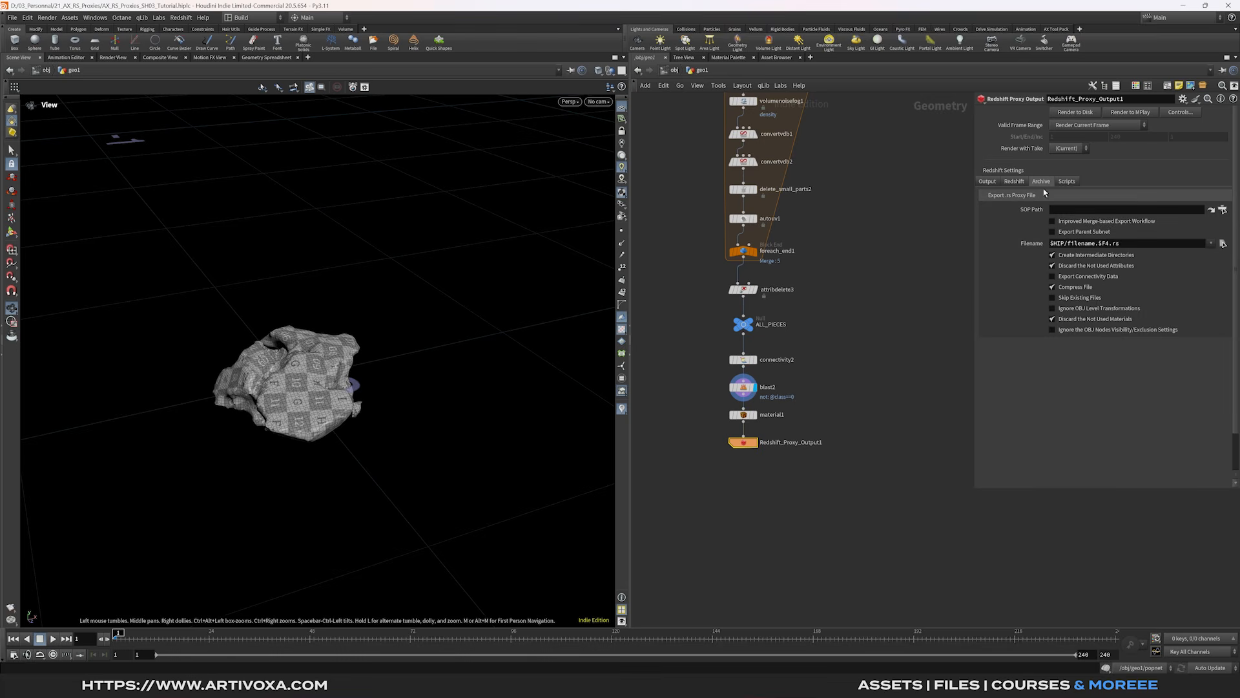
left_click_drag(1133, 243, 1091, 245)
left_click(1087, 243)
type("proxy")
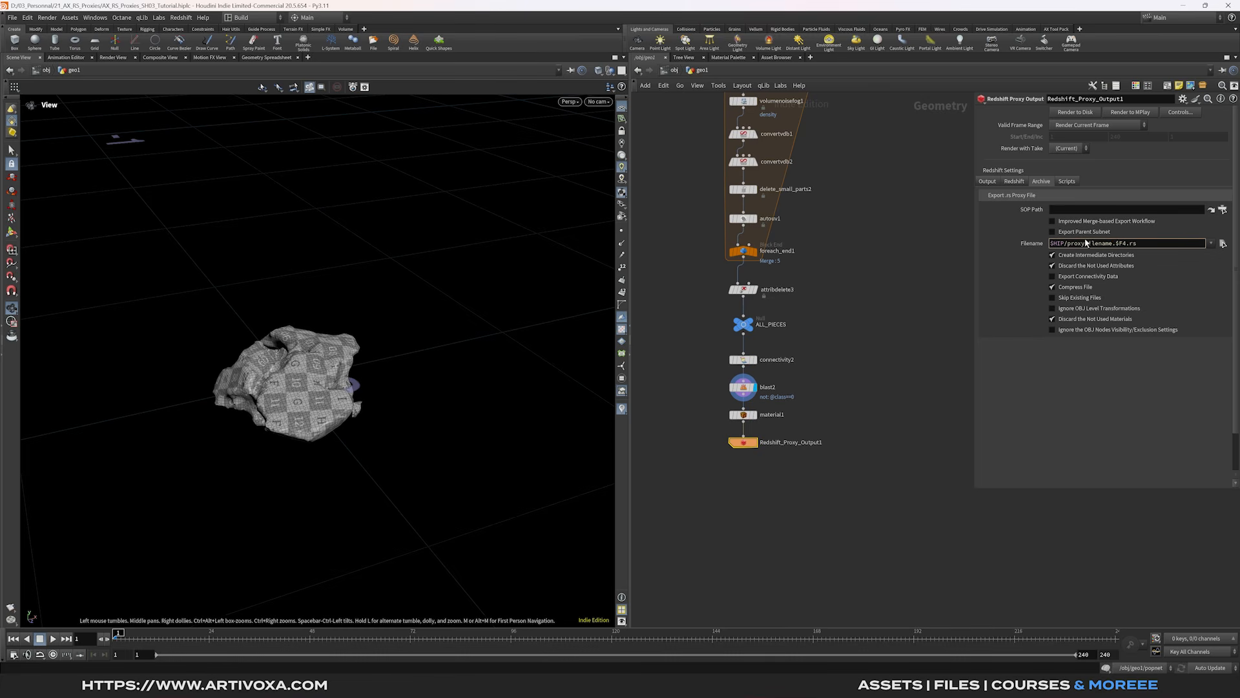
type("/")
left_click_drag(1130, 245, 1090, 249)
type("rock_$OS")
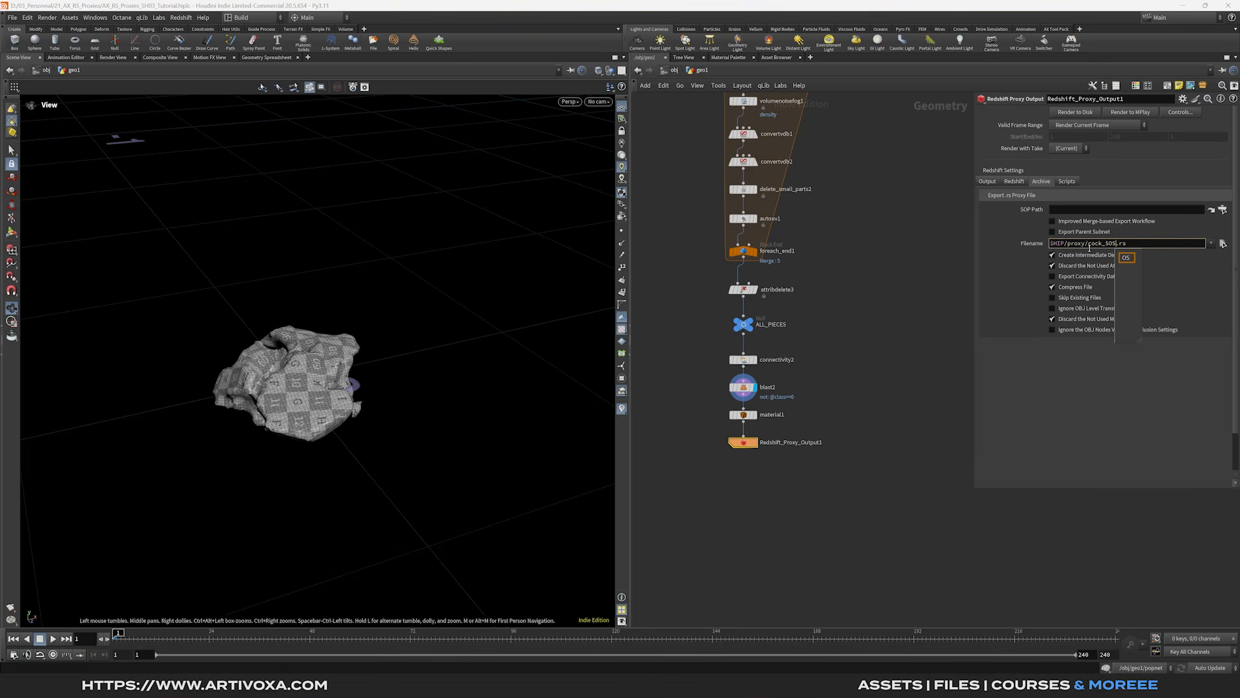
key("Return")
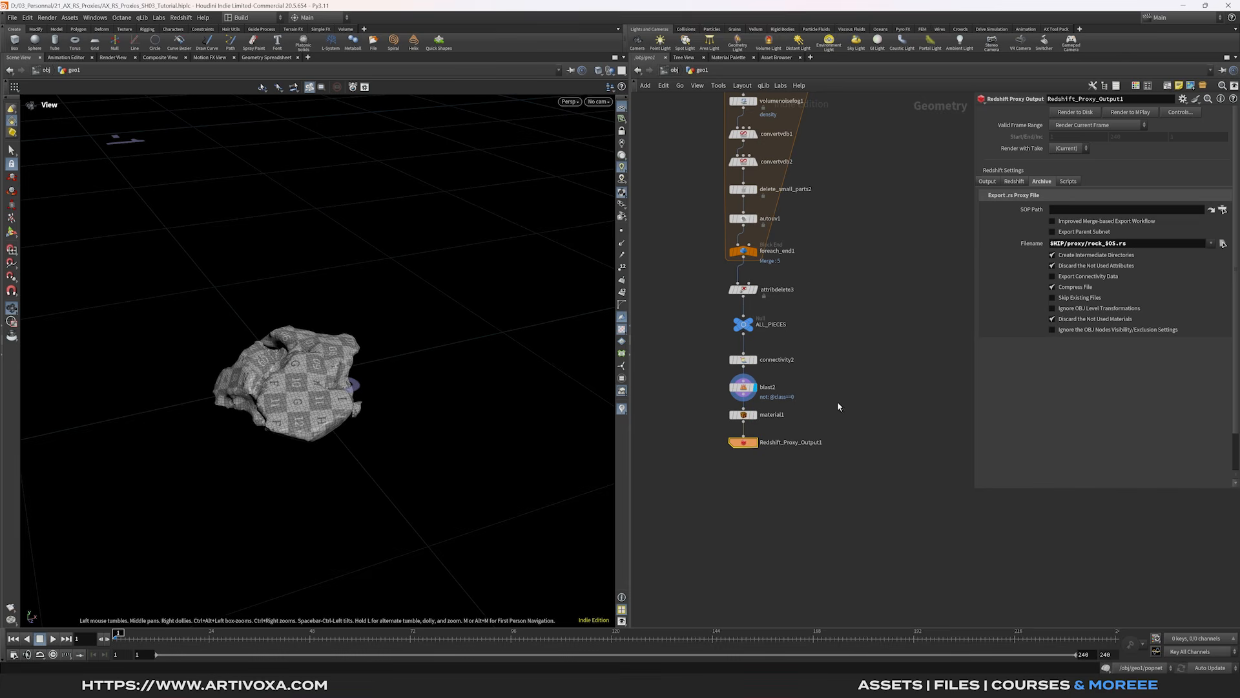
left_click_drag(706, 481, 863, 391)
left_click(1101, 113)
key("BackSpace")
type("1")
key("Return")
left_click(860, 414)
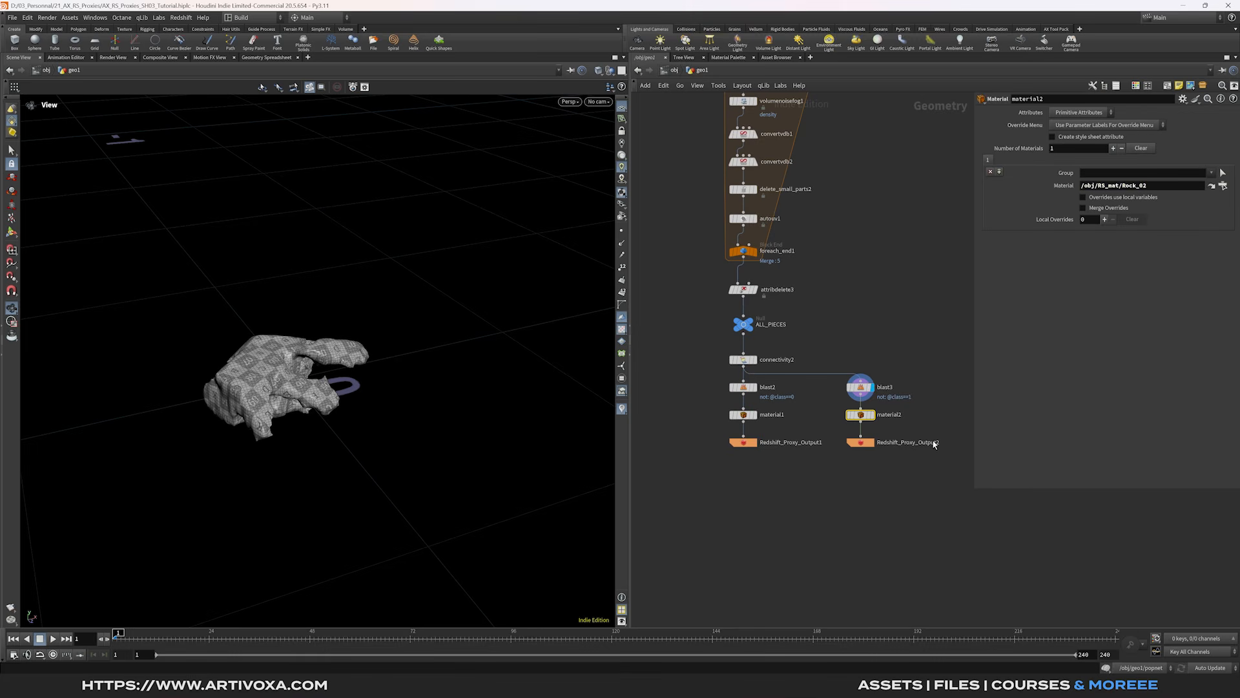
middle_click_drag(937, 443, 890, 429)
left_click_drag(804, 456, 941, 374)
middle_click_drag(963, 353, 901, 353)
left_click(882, 374)
left_click(1091, 114)
key("BackSpace")
type("2")
key("Return")
- Point material3's material path to Rock_03
left_click(875, 403)
left_click(1153, 188)
key("BackSpace")
type("3")
key("Return")
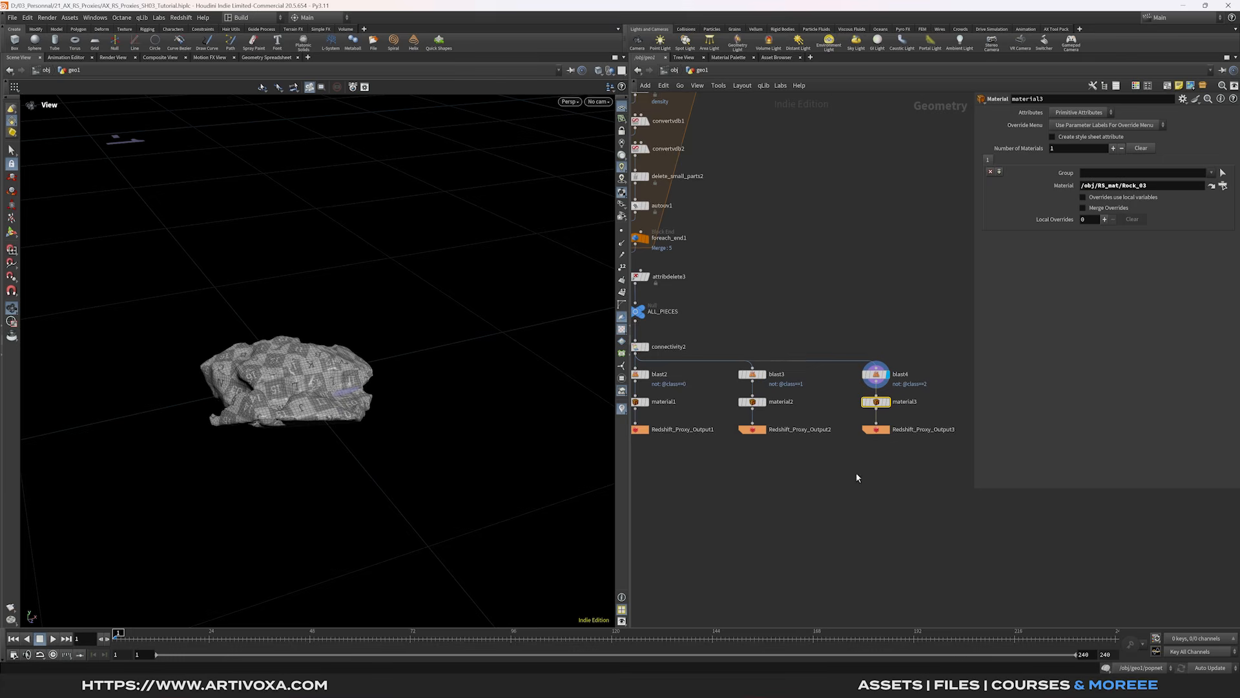
middle_click_drag(859, 478, 807, 468)
left_click_drag(826, 470, 957, 364)
key("BackSpace")
type("3")
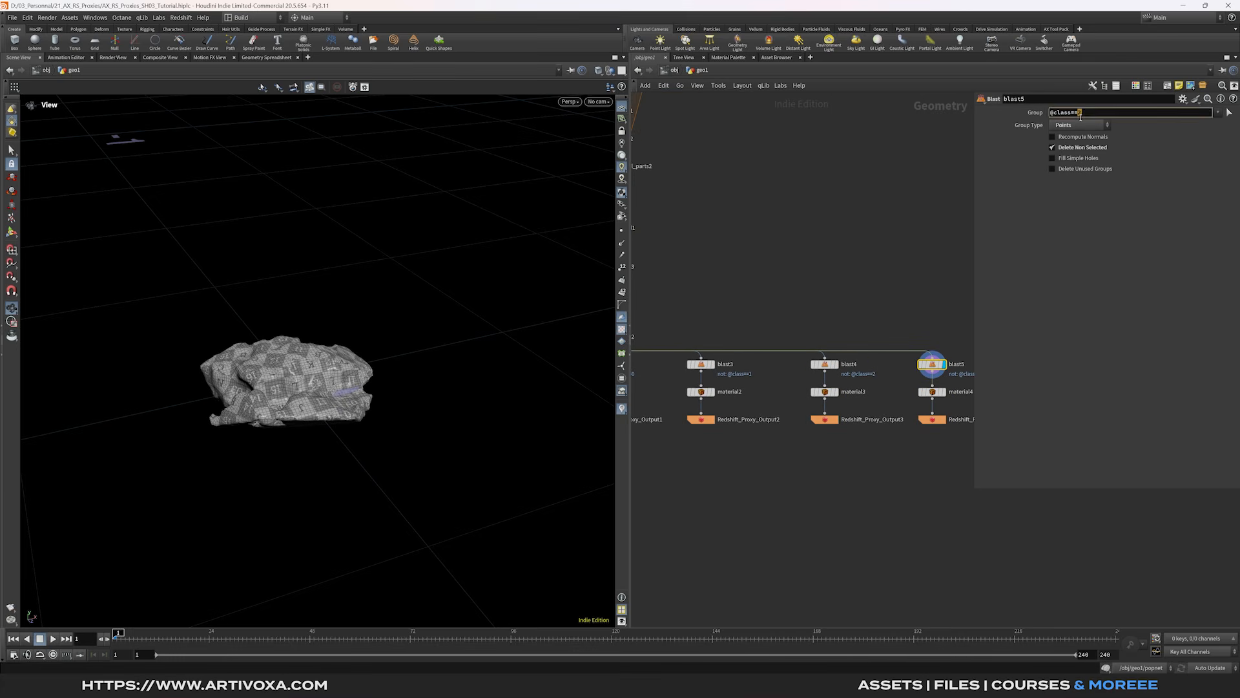
key("Return")
- Point material4's material path to Rock_04
middle_click_drag(940, 312, 865, 306)
left_click(859, 386)
left_click(1149, 186)
key("BackSpace")
type("4")
key("Return")
middle_click_drag(862, 463, 804, 454)
left_click_drag(803, 453, 928, 351)
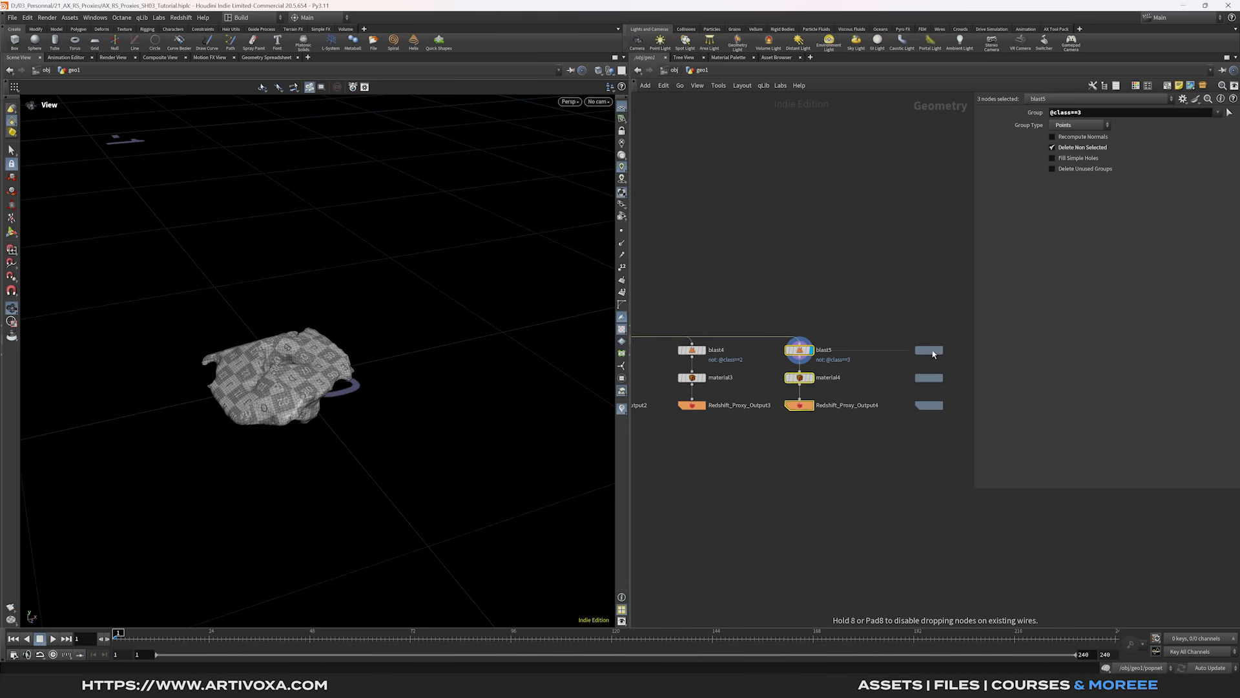
left_click(1082, 112)
key("BackSpace")
type("4")
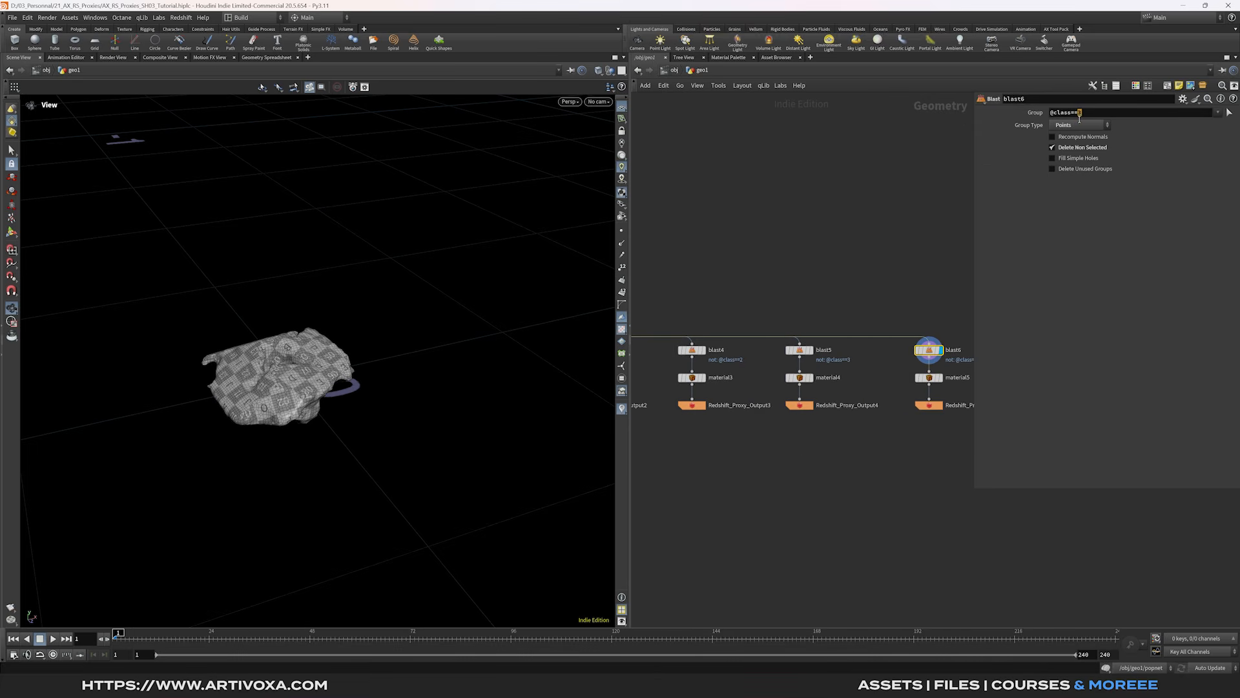
key("Return")
left_click(928, 377)
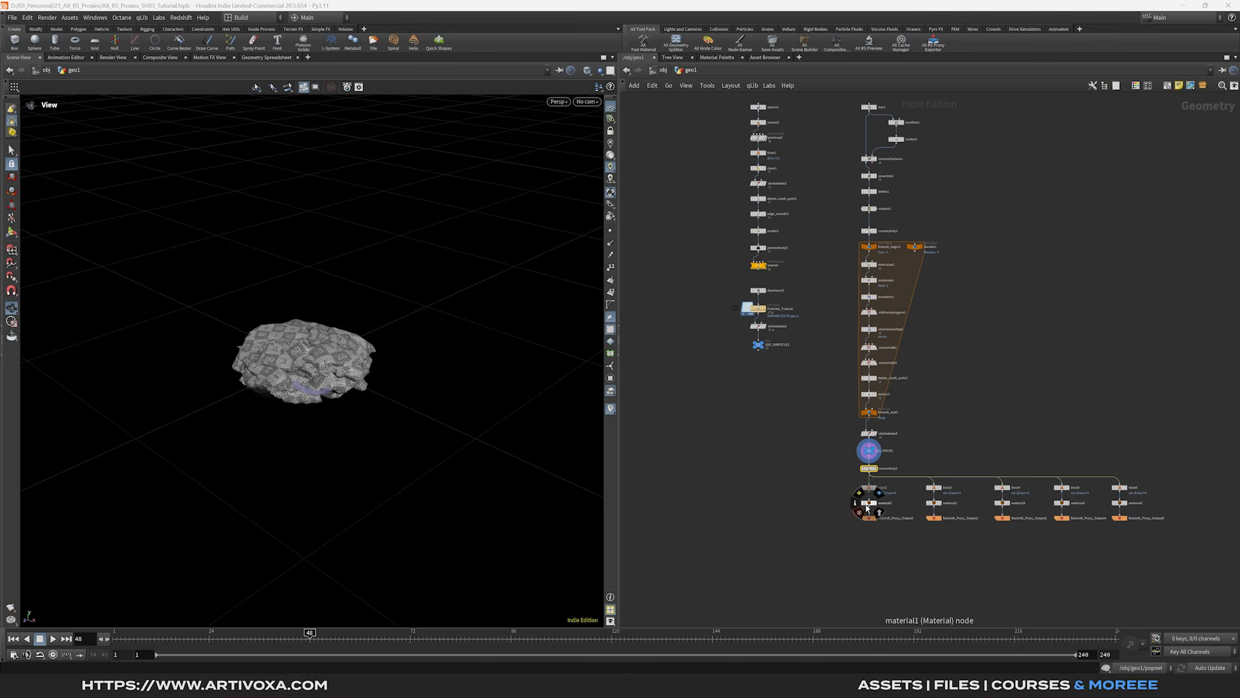
- Create null1 wired below connectivity2 and set its display flag
left_click_drag(837, 531, 933, 571)
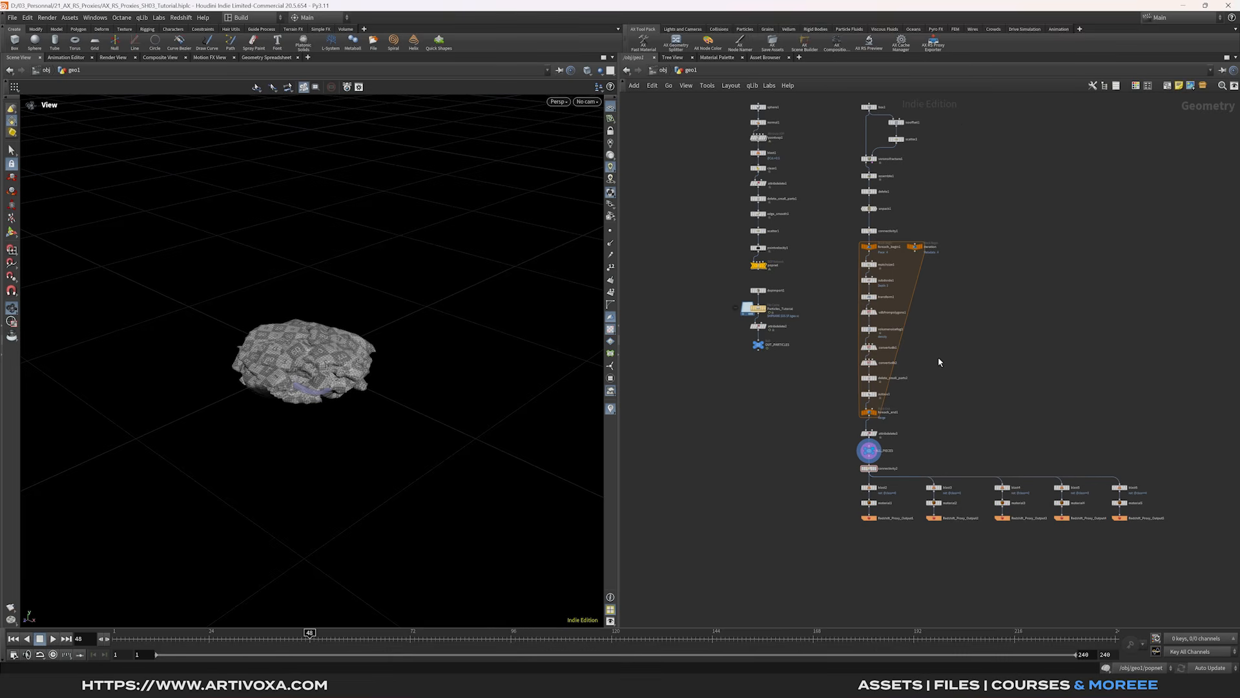
left_click(870, 472)
left_click(870, 477)
key("Tab")
type("nul")
key("Return")
left_click(759, 575)
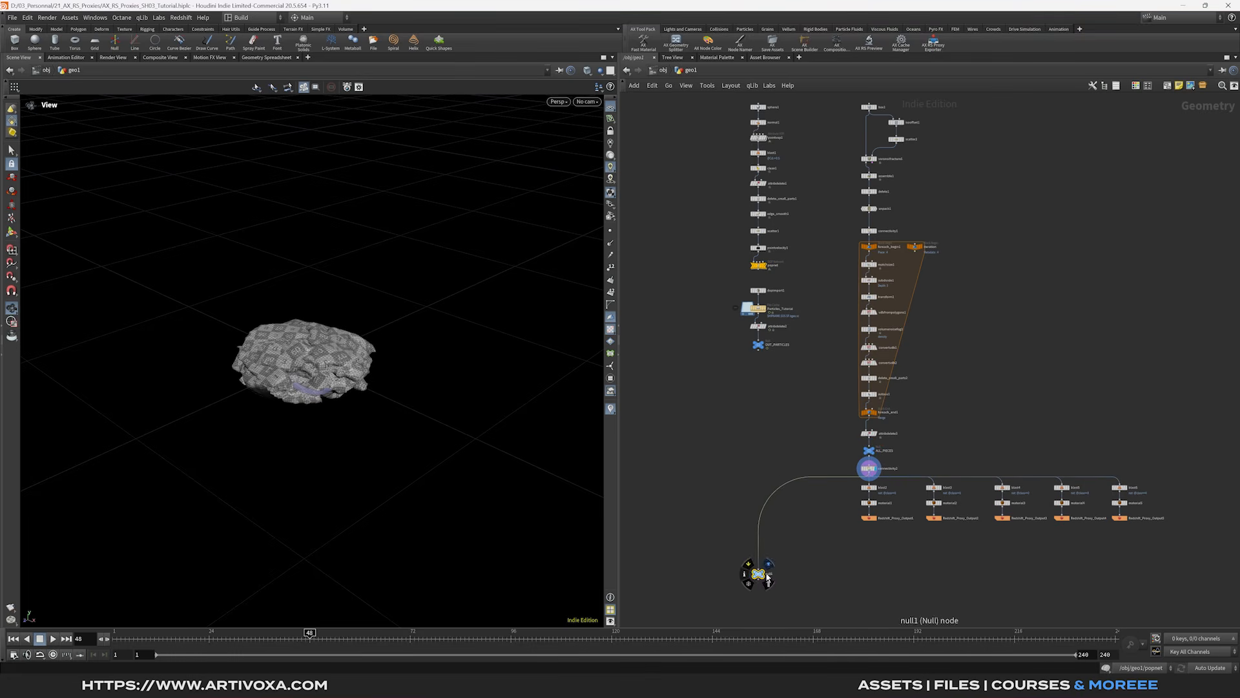
left_click(769, 564)
middle_click_drag(807, 574, 831, 542)
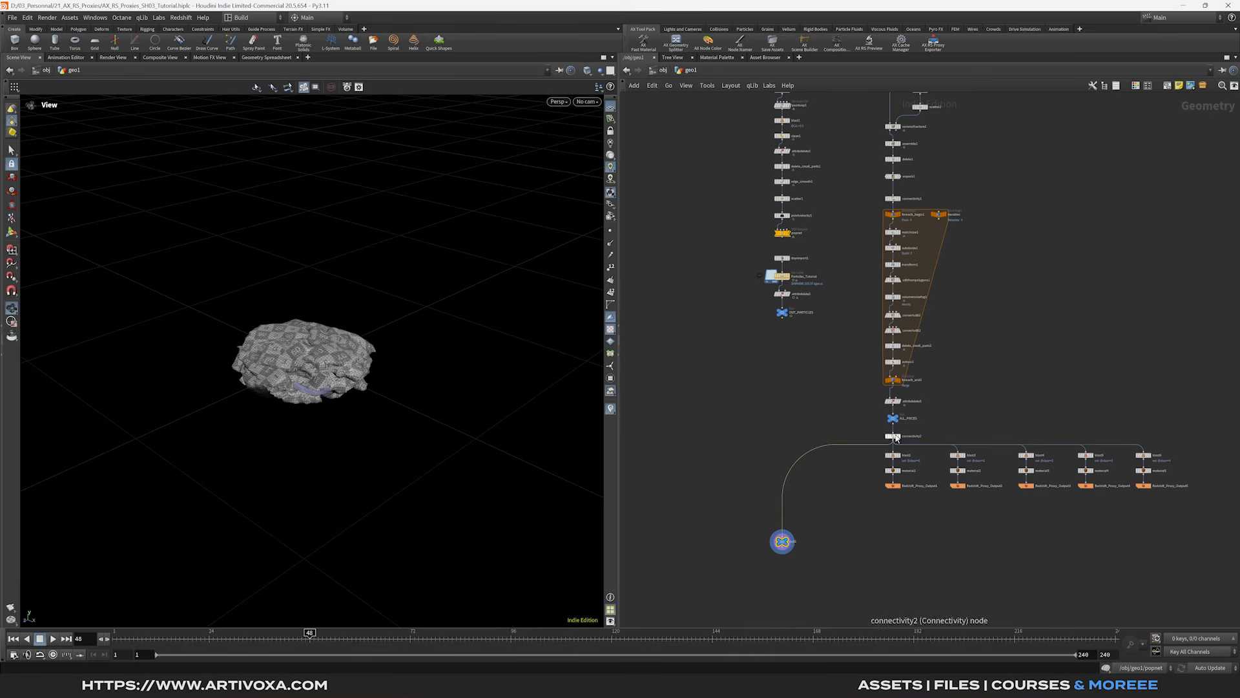
- With null1 selected, set Attribute to class, Start Index 0, and the path to $HIP/test/rs/$OS.$F4.rs
left_click_drag(833, 519, 778, 557)
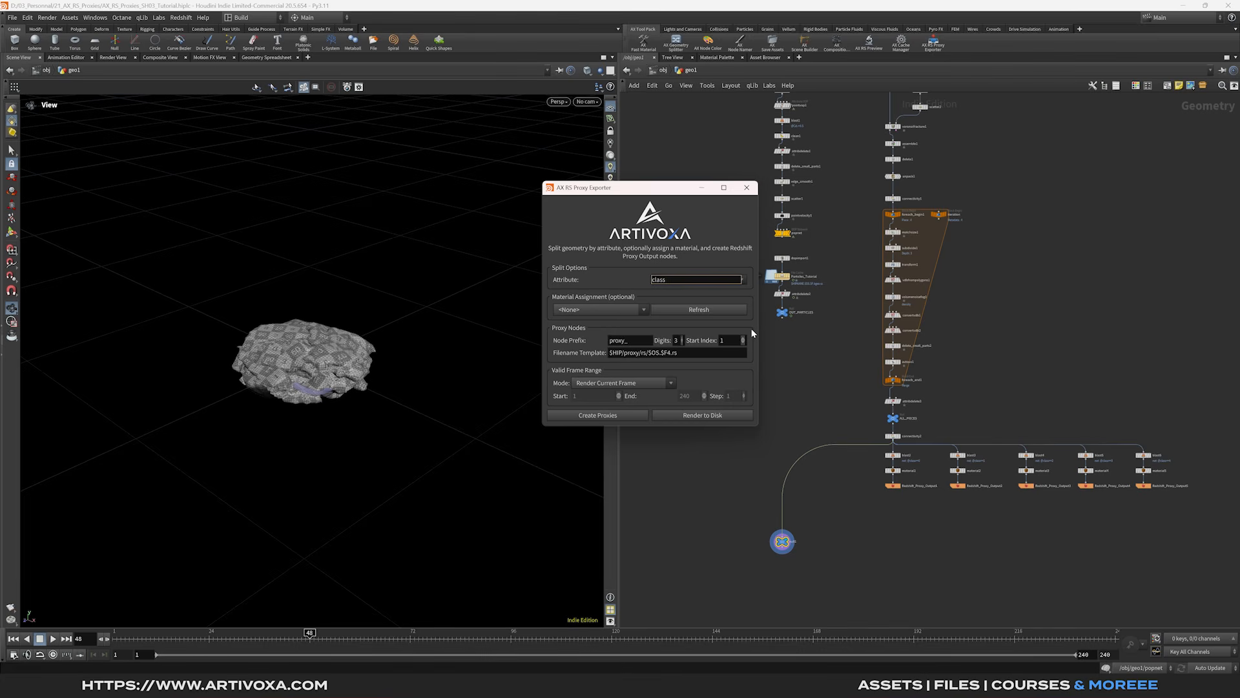
left_click(744, 279)
left_click(683, 291)
left_click(741, 342)
left_click_drag(626, 352, 639, 353)
type("test")
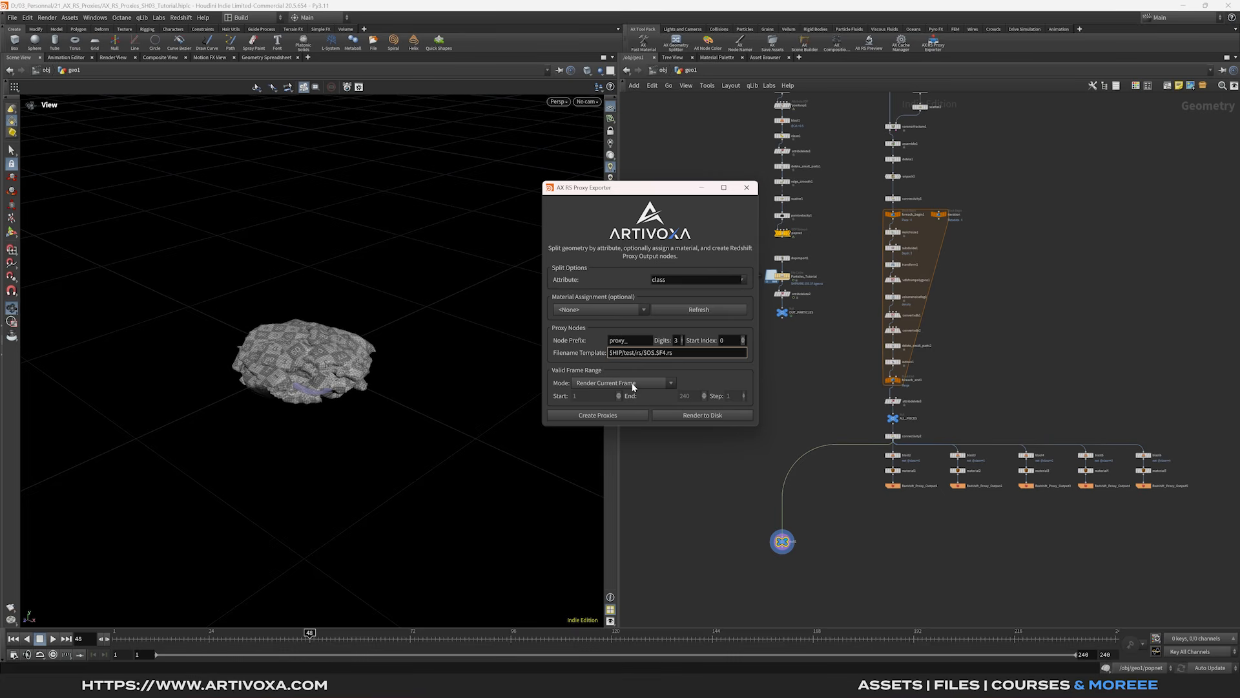
- Create the proxy chains proxy_001–proxy_005 and open proxy_001's parameters in a floating panel
left_click(617, 416)
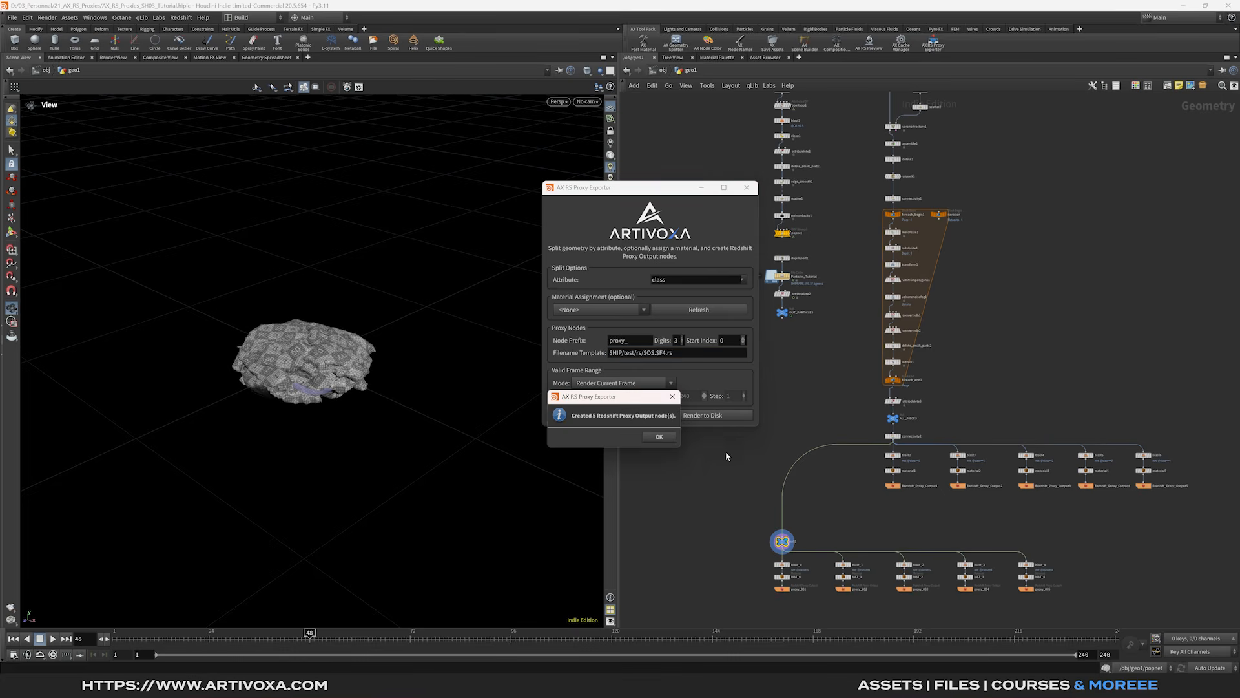
left_click(660, 438)
scroll(854, 502, "up", 3)
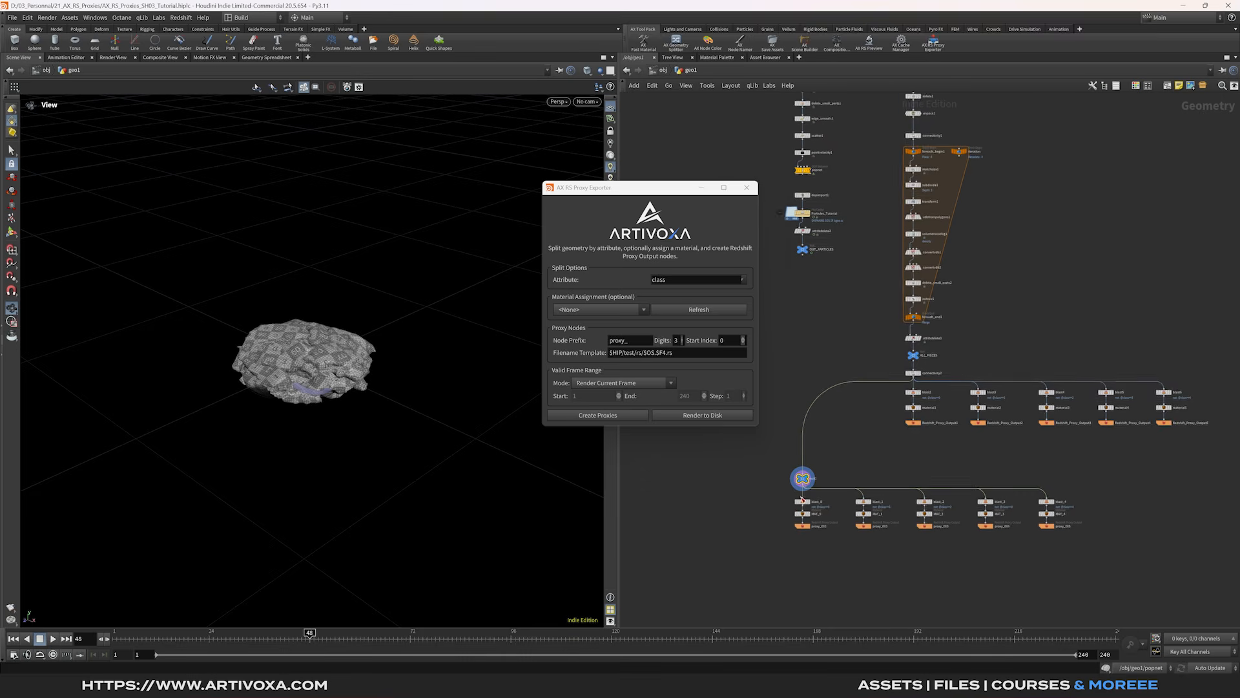
left_click(795, 533)
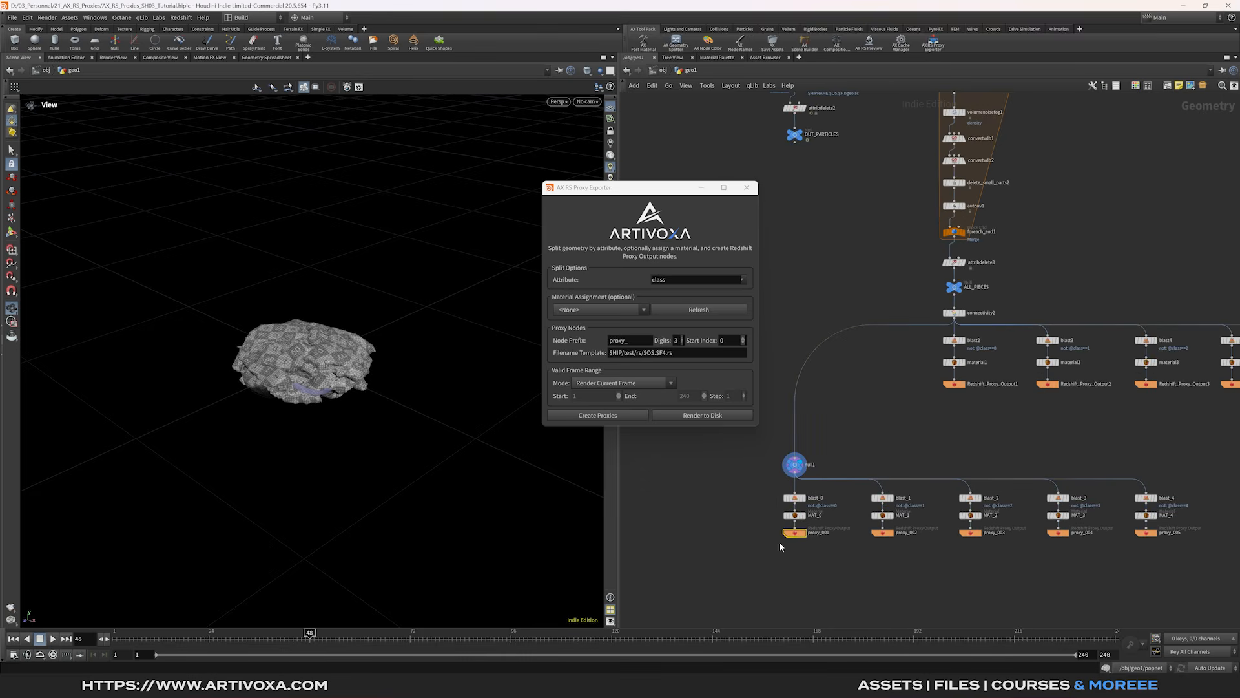
key("p")
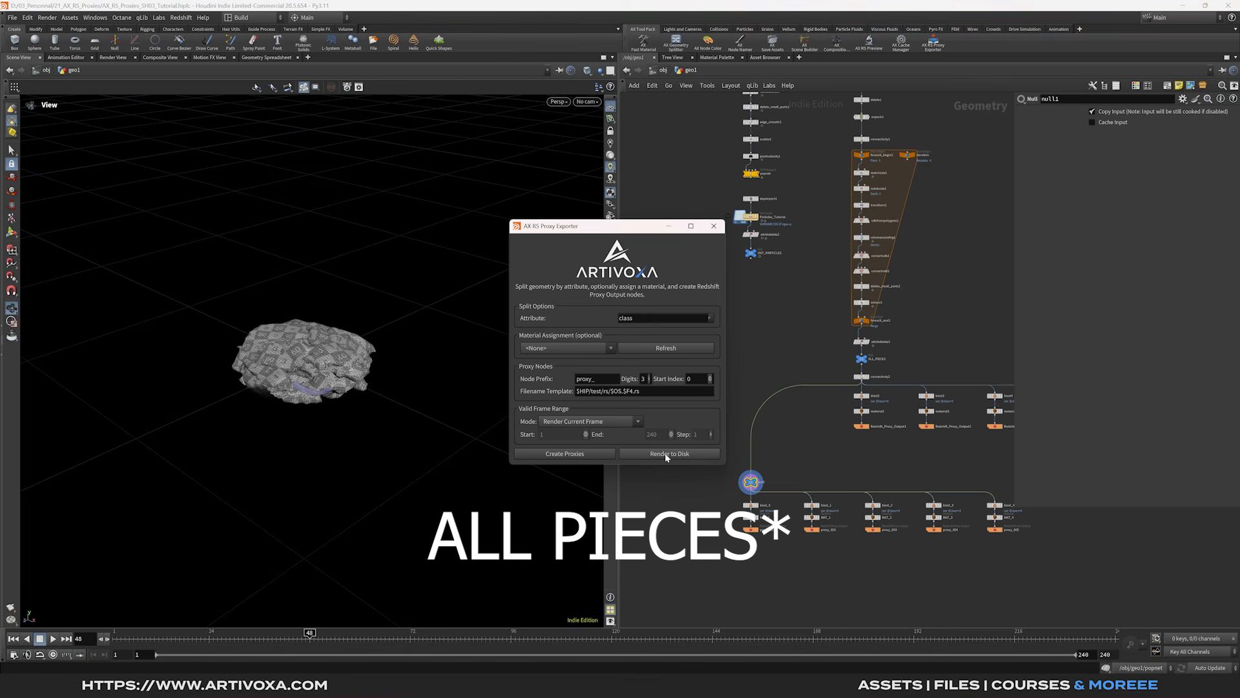
- Render all five proxies to disk and confirm proxy_001–proxy_005 files in test/rs
left_click(665, 453)
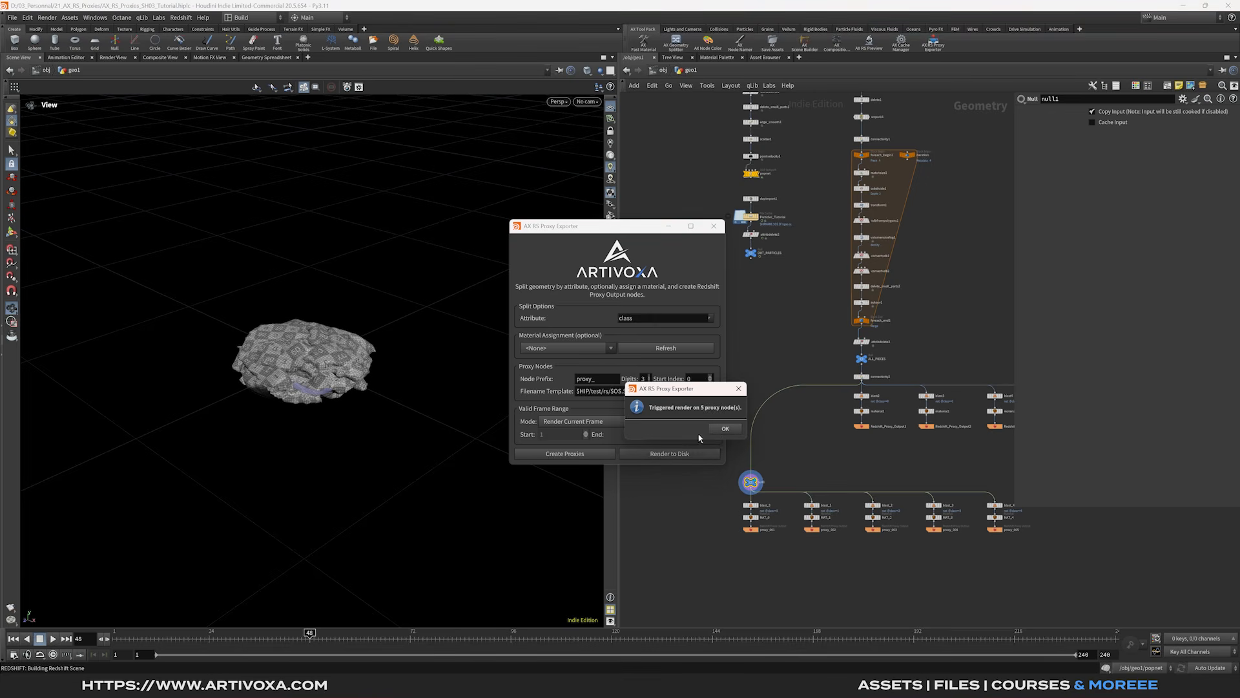
left_click(725, 429)
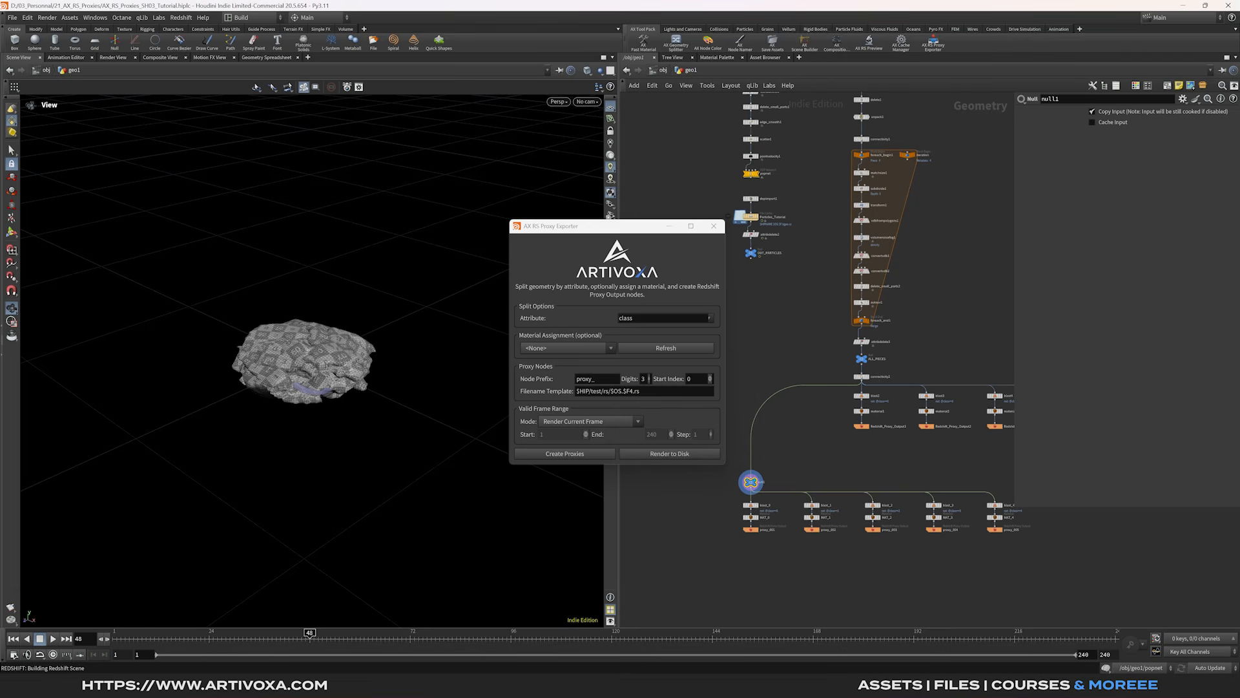
left_click_drag(1239, 231, 756, 113)
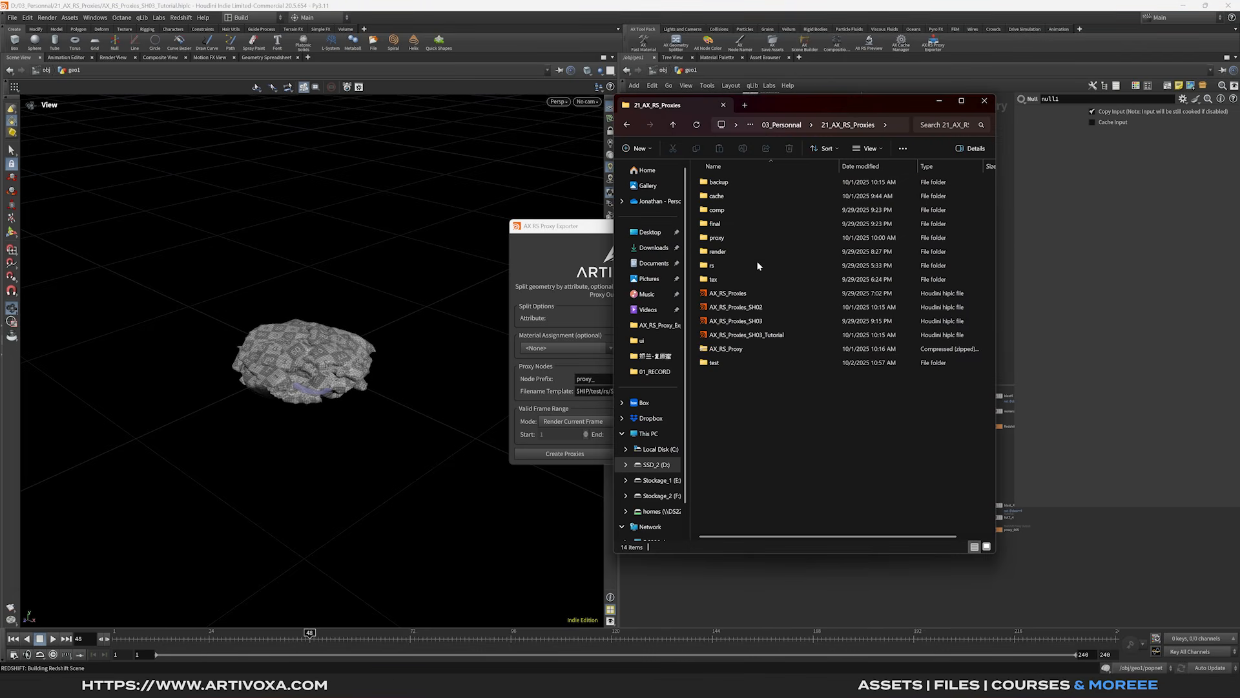
double_click(714, 363)
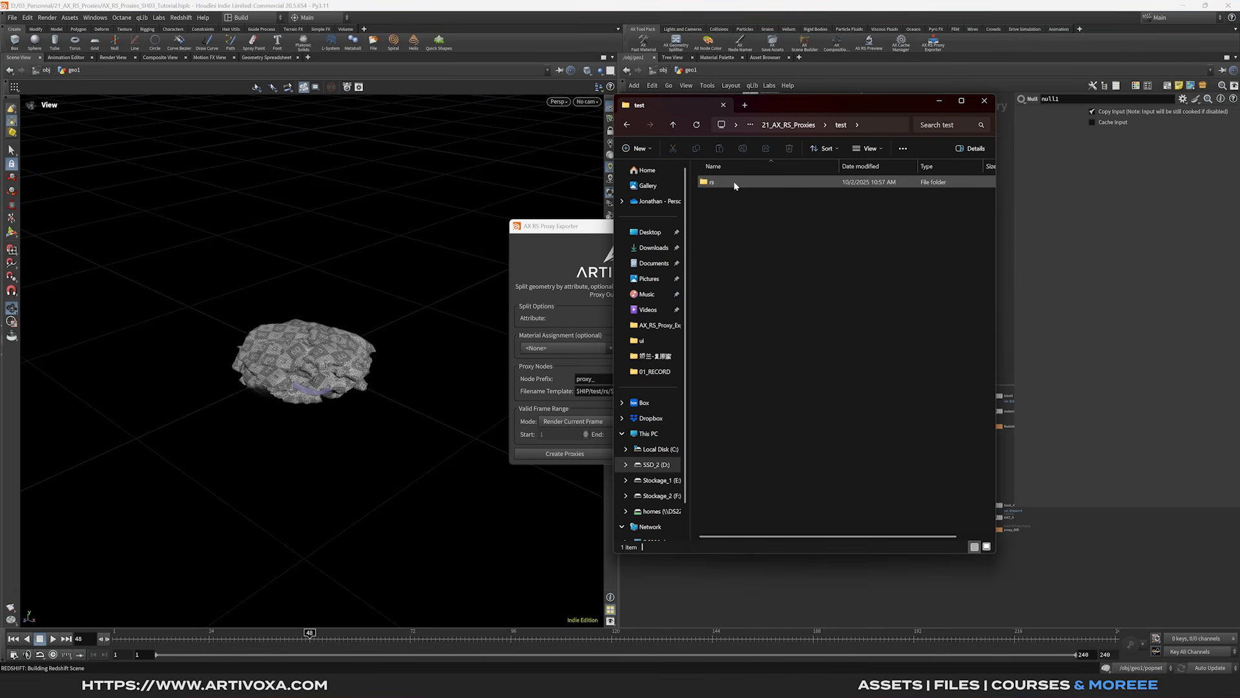
left_click_drag(764, 97, 893, 114)
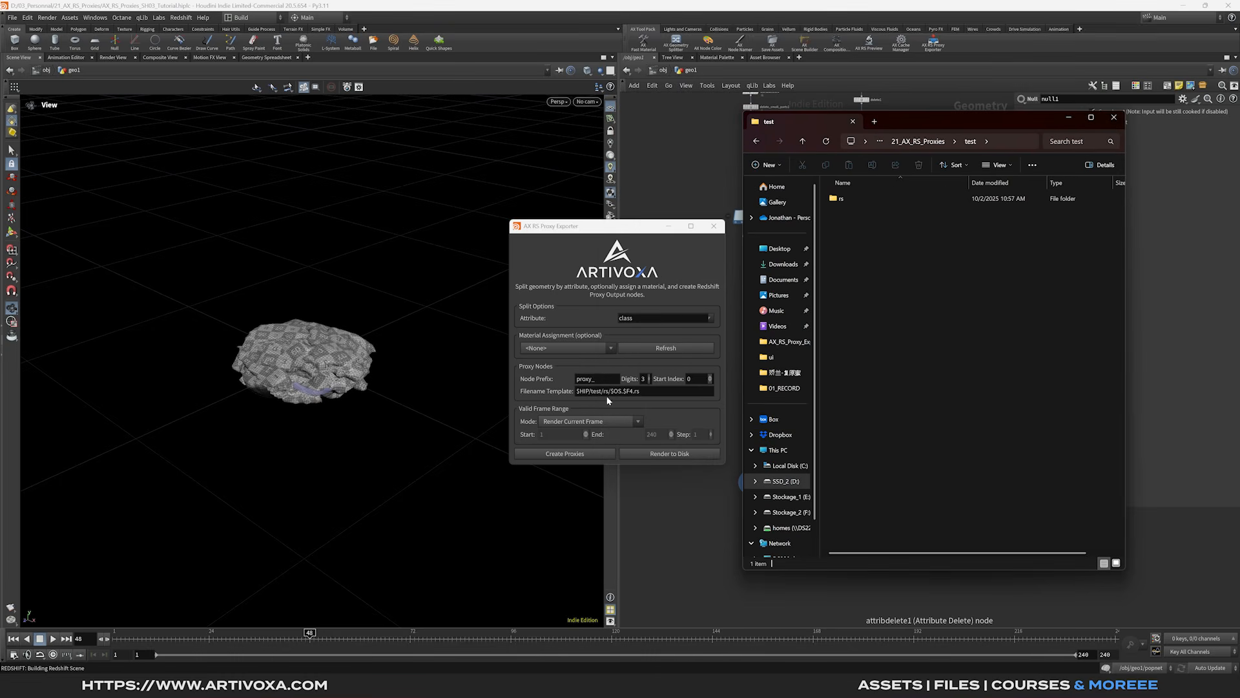
double_click(871, 199)
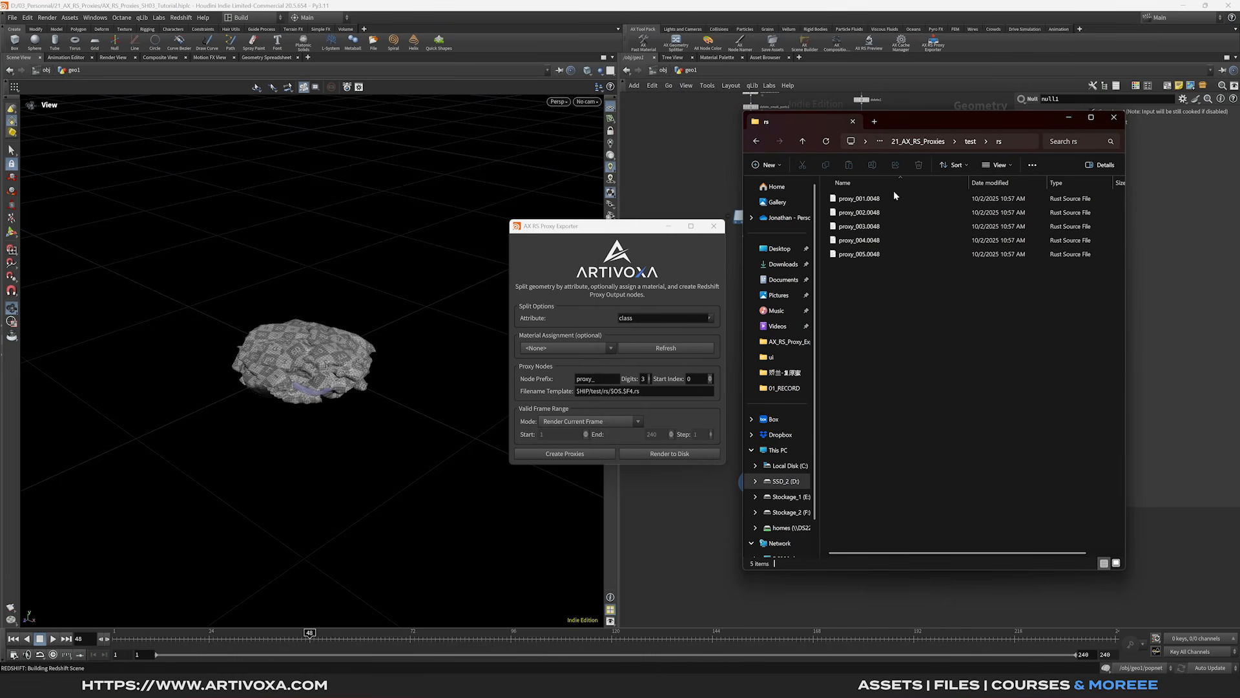
left_click_drag(680, 424, 757, 379)
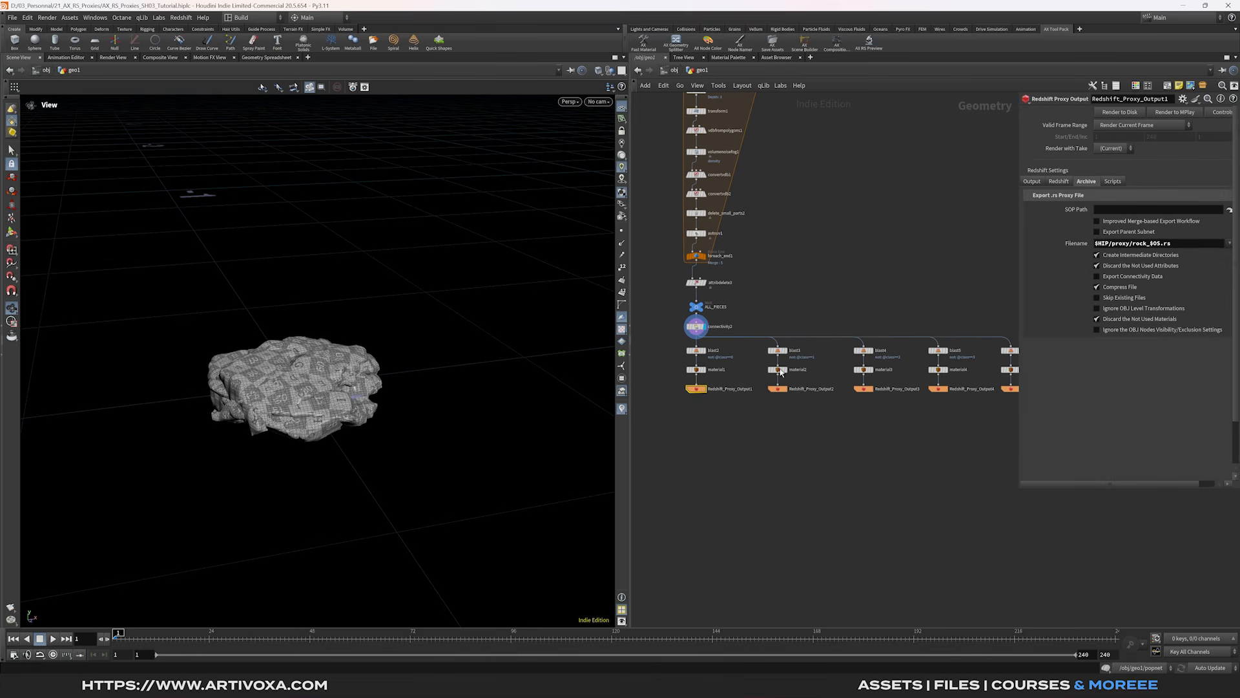
- Write rock proxy outputs 1 through 3 to disk with Render to Disk
left_click(1122, 114)
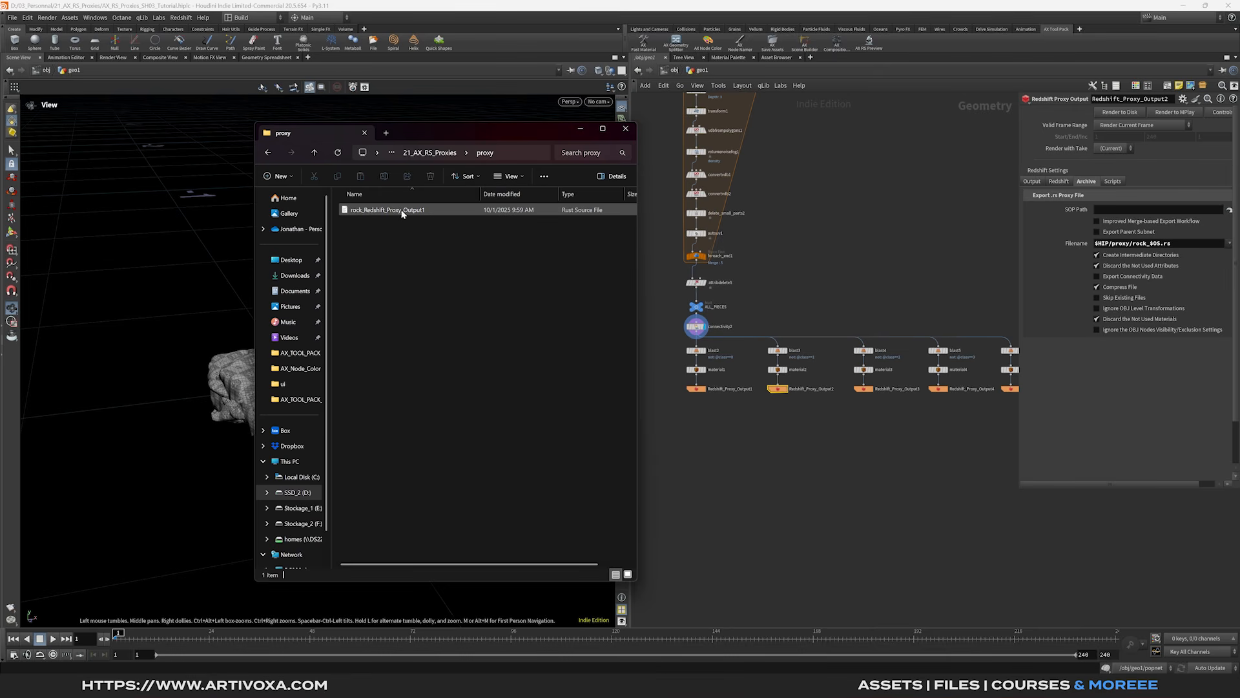
left_click_drag(431, 133, 1239, 136)
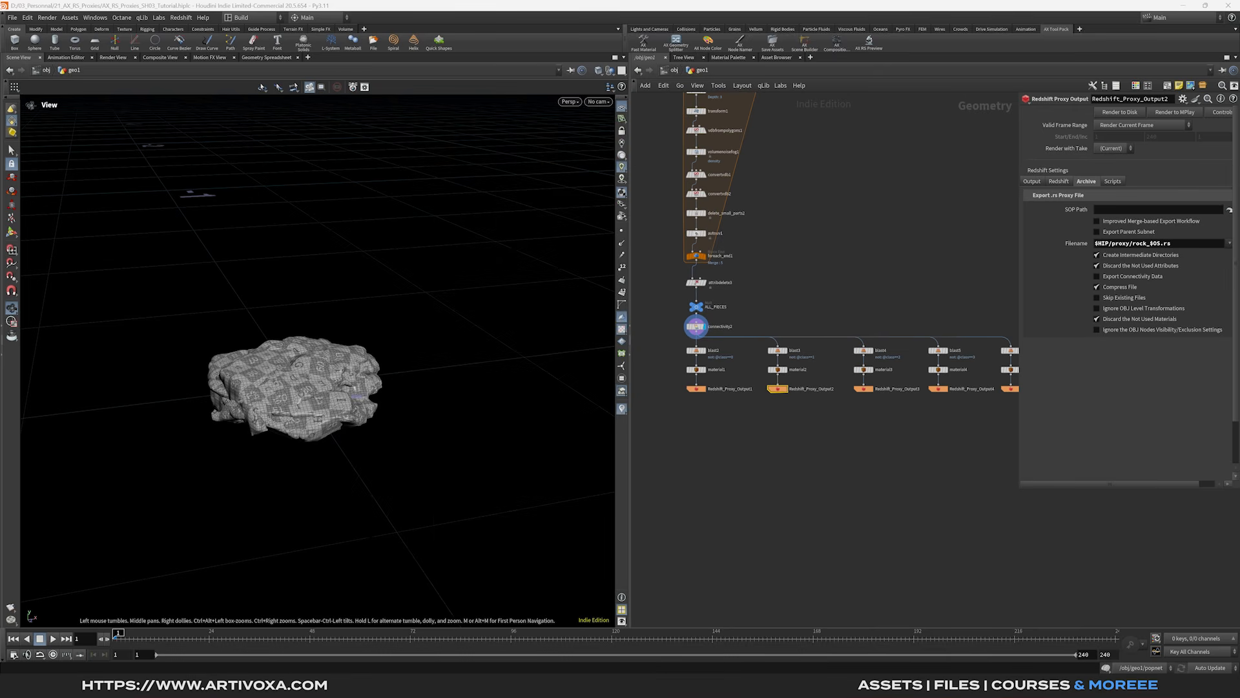
left_click(1119, 114)
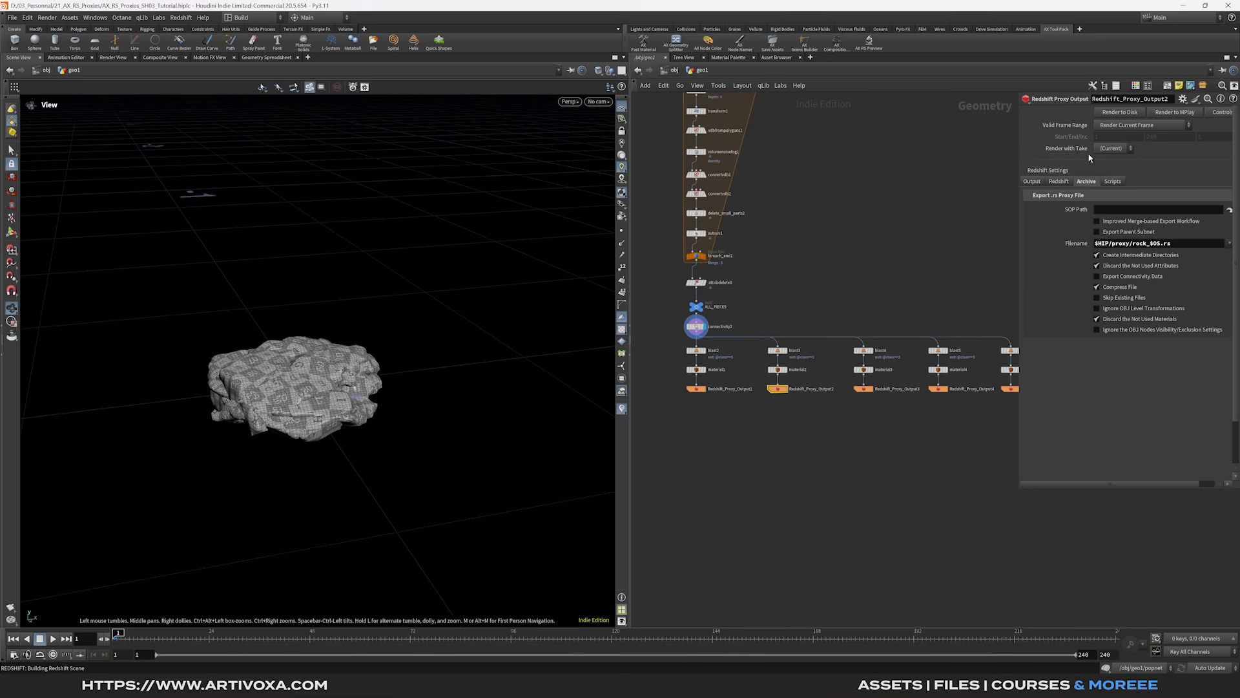
middle_click_drag(881, 423, 840, 448)
left_click(796, 402)
left_click(1121, 115)
- Export rock proxy outputs 4 and 5, then check all five files in the proxy folder
left_click(831, 407)
left_click(1115, 114)
left_click(903, 407)
left_click(1121, 113)
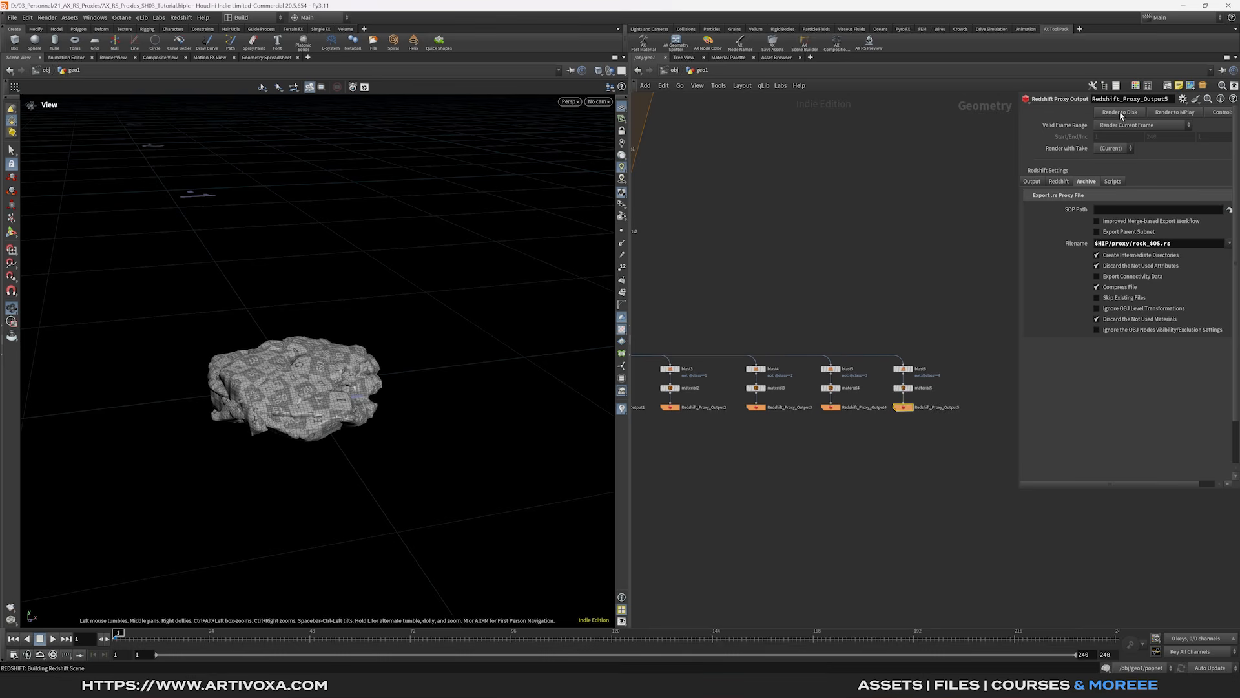
left_click_drag(775, 671, 539, 130)
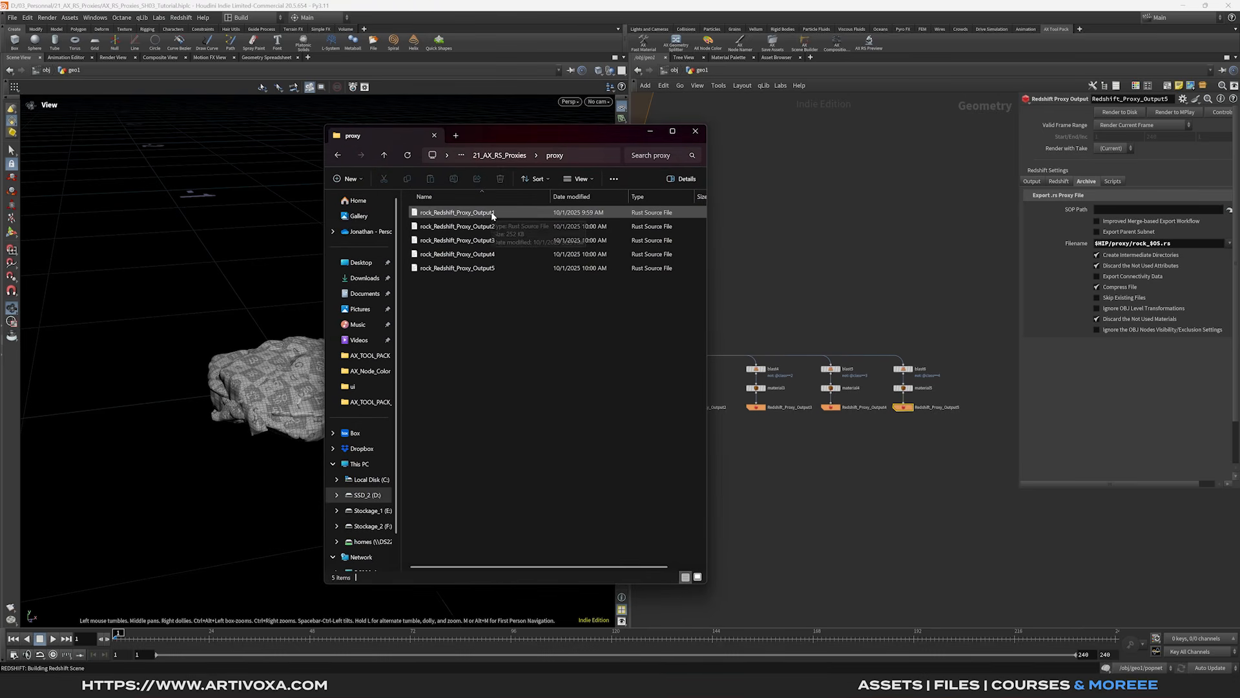
left_click_drag(546, 136, 1239, 313)
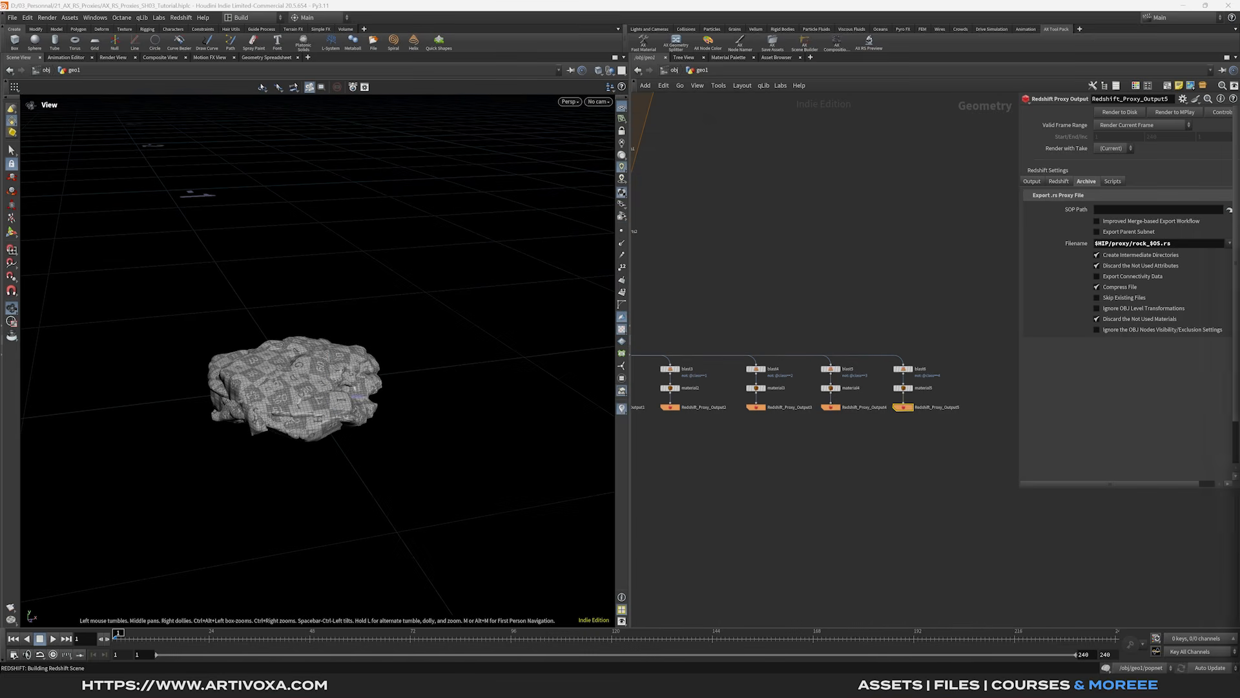
scroll(931, 561, "down", 4)
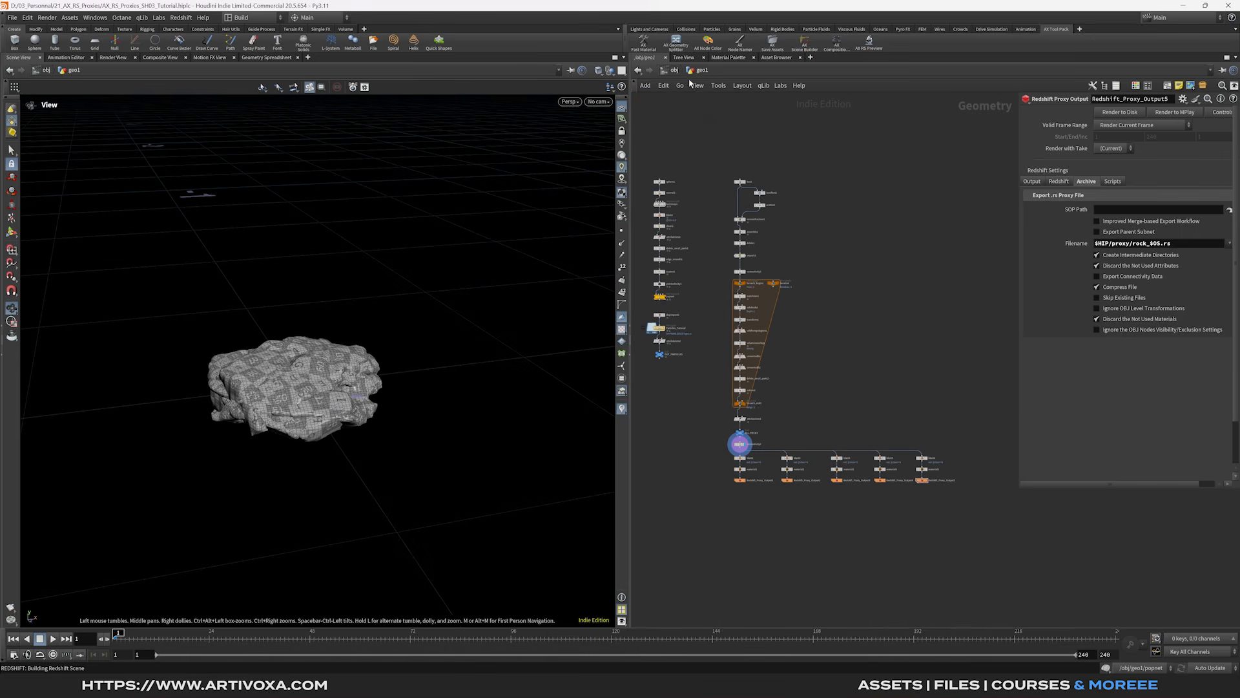
- Turn off geo1's display flag and copy its OUT_PARTICLES node
left_click(673, 71)
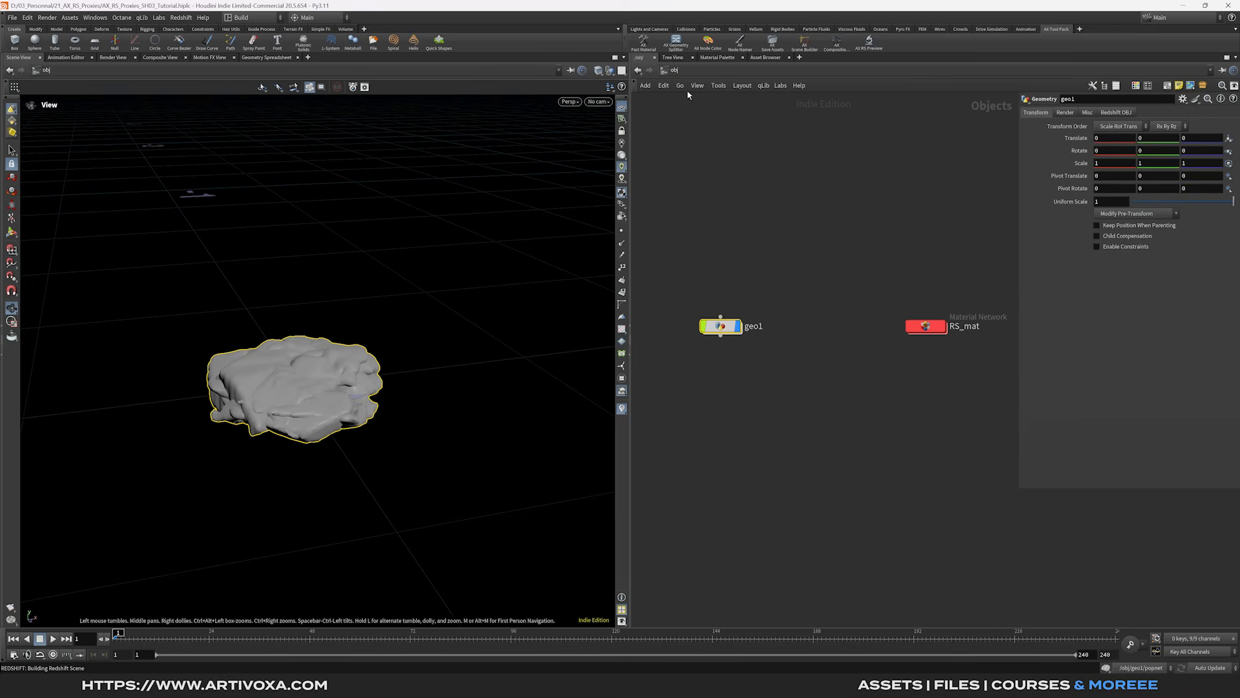
left_click(739, 326)
middle_click_drag(781, 343, 867, 318)
left_click_drag(809, 300, 714, 300)
double_click(711, 300)
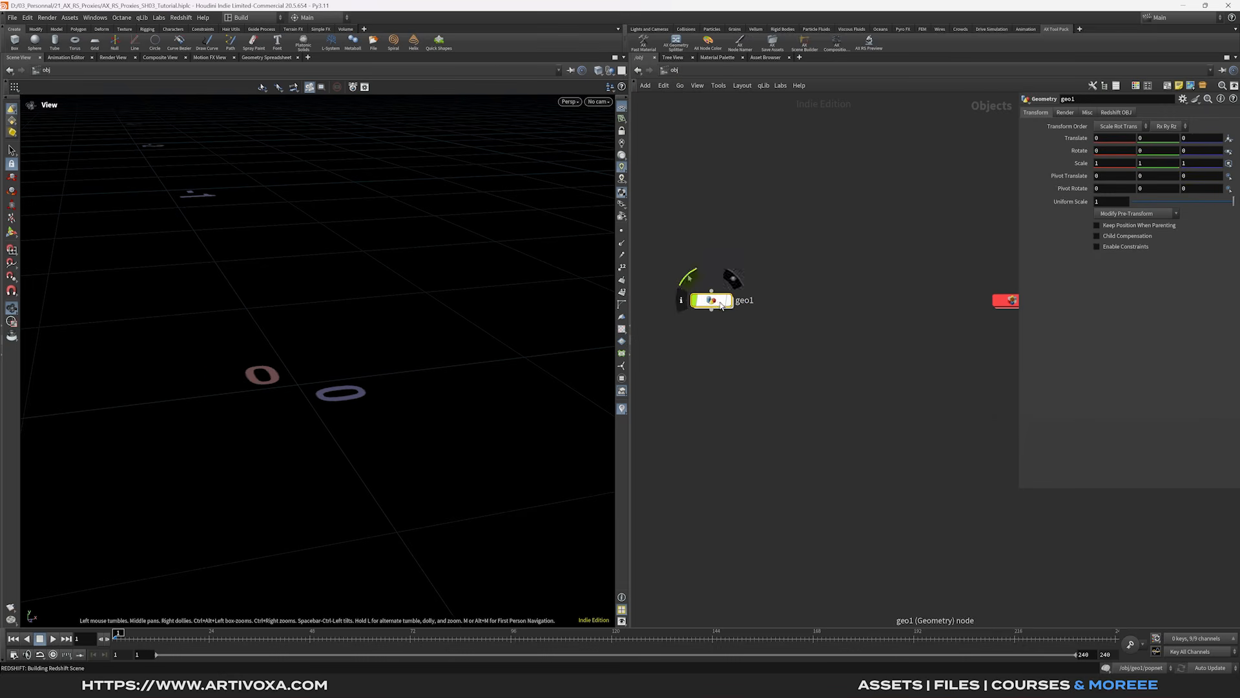
left_click_drag(720, 335, 719, 334)
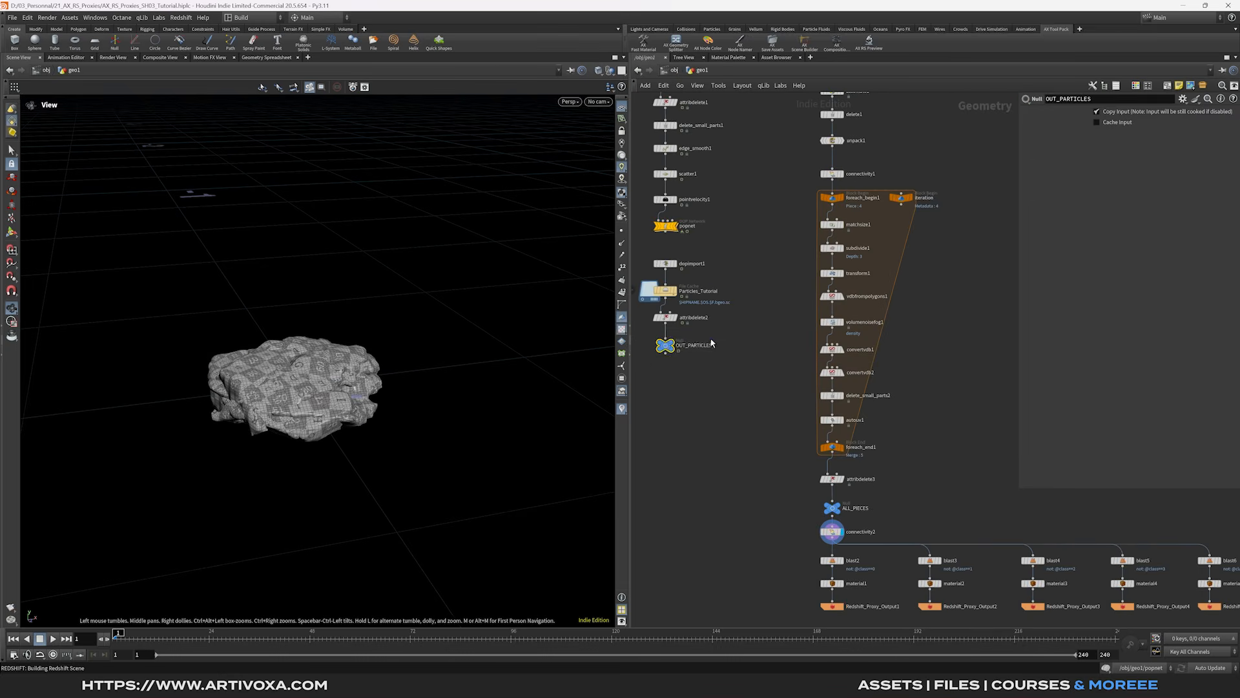
key("ctrl+c")
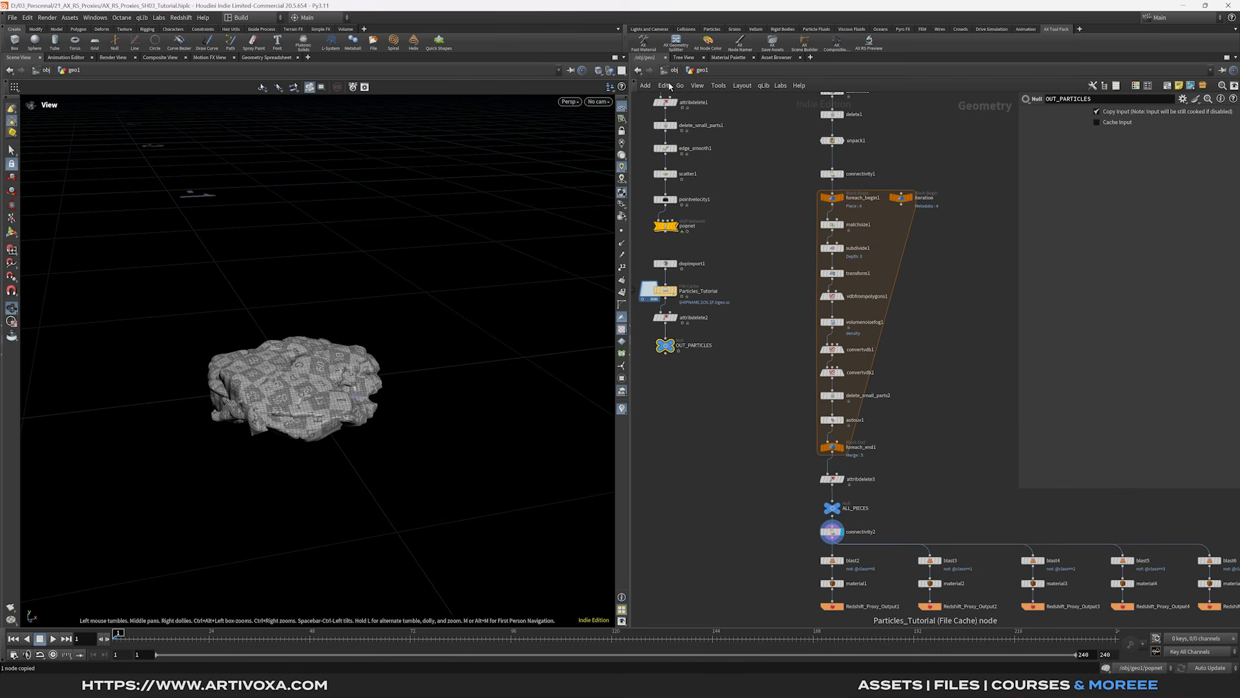
left_click(675, 71)
- Create a new Geometry object named RNDR_PARTICLES and go inside it
key("Tab")
type("geo")
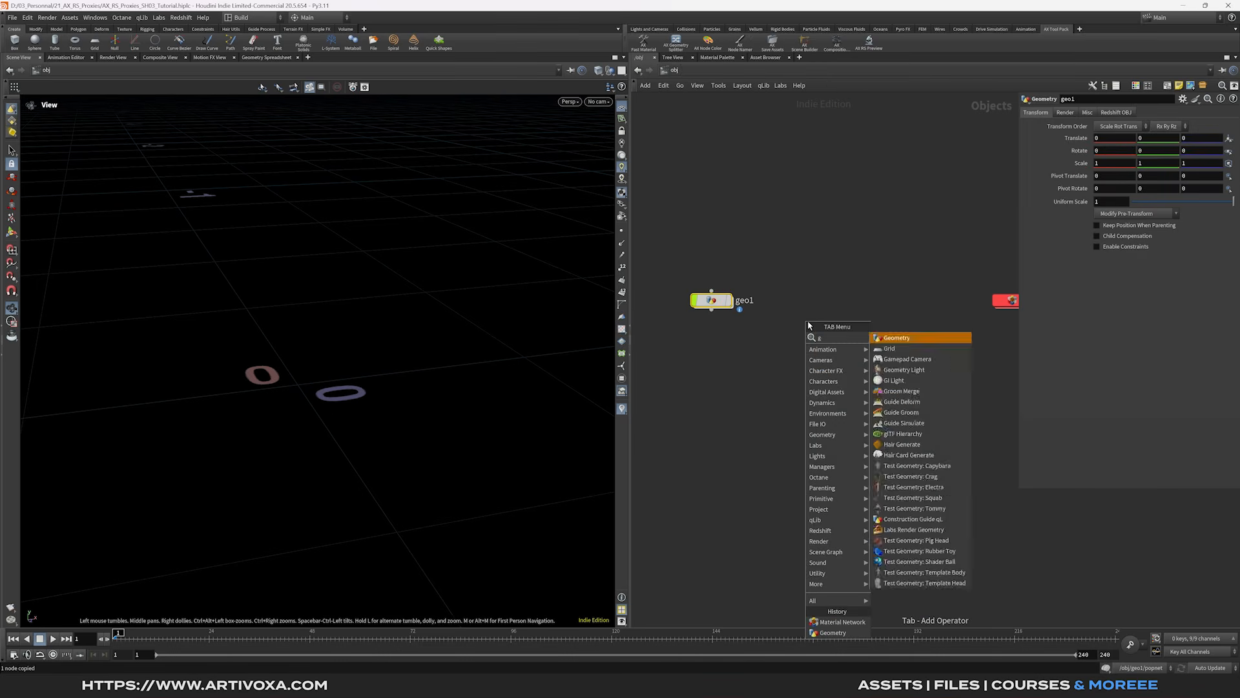
key("Return")
left_click(816, 303)
double_click(848, 301)
type("RNDR_PARTICL")
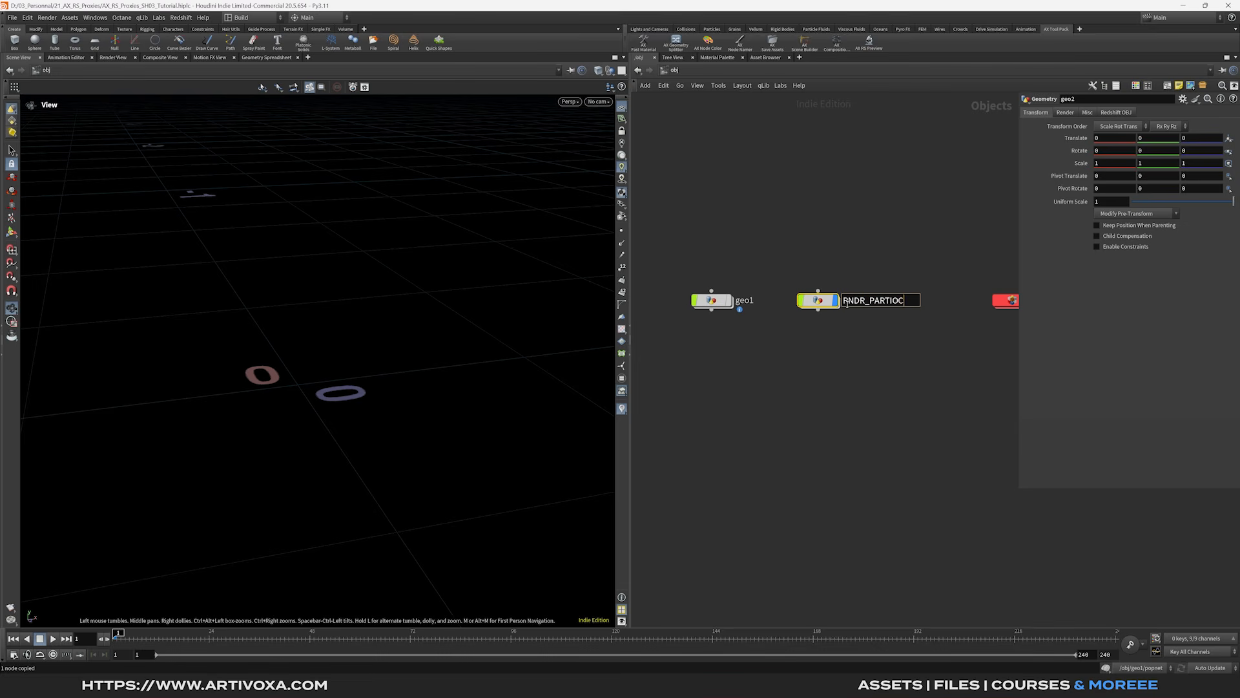
type("ES")
key("Return")
double_click(823, 299)
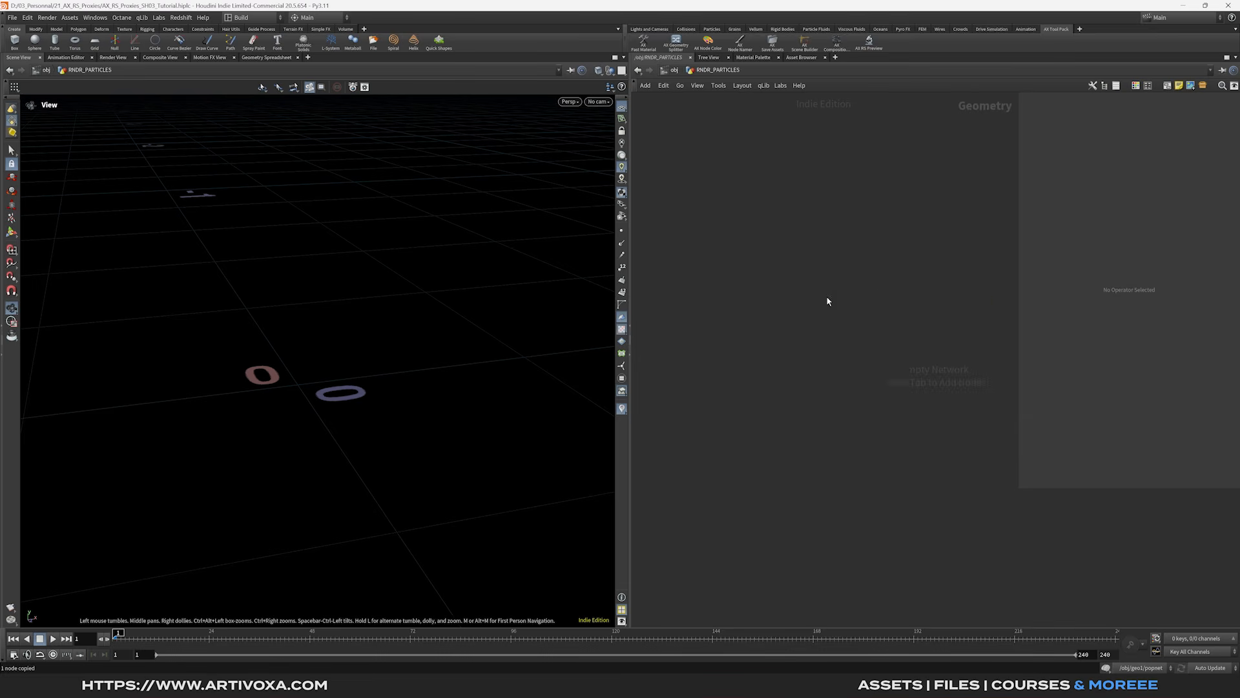
- Add an Object Merge reading /obj/geo1/OUT_PARTICLES and view the splash at frame 48
key("Tab")
type("obje")
key("Return")
left_click(838, 267)
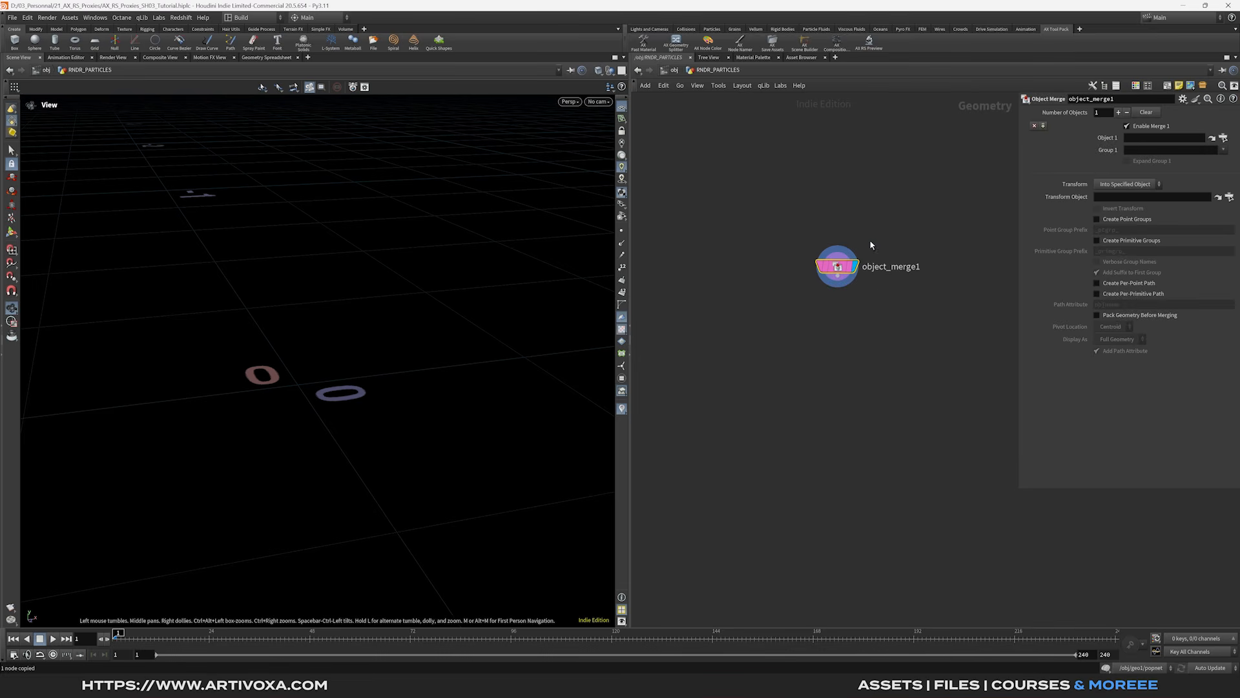
key("ctrl+v")
left_click(871, 227)
scroll(419, 313, "down", 4)
scroll(419, 314, "down", 5)
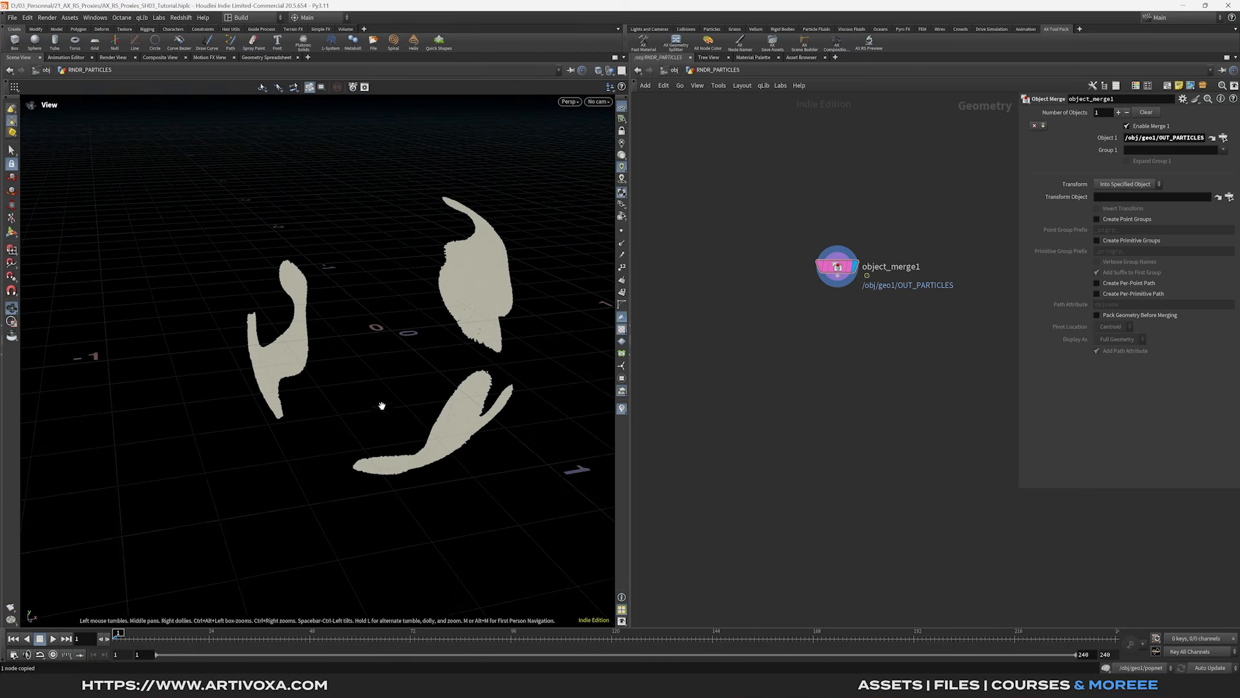
left_click_drag(381, 405, 411, 428)
left_click(311, 644)
scroll(363, 385, "down", 4)
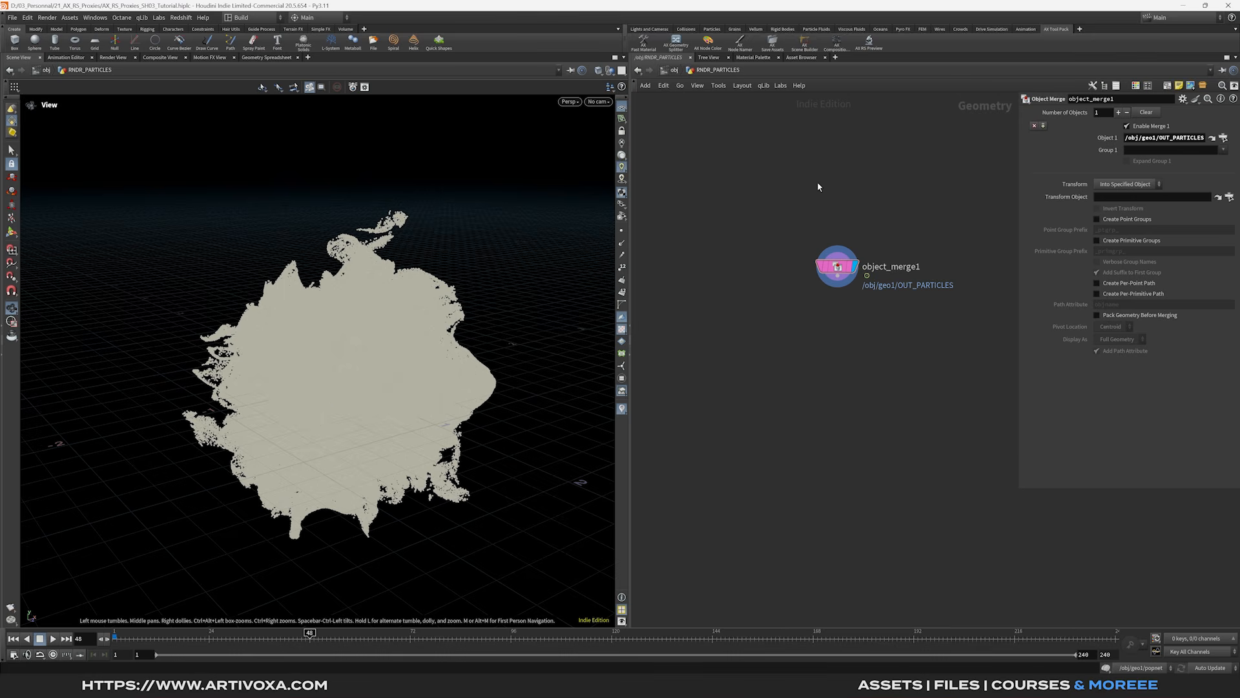
- In RS_mat, set Rock_01's base colour to red and Rock_02's to blue
left_click(674, 71)
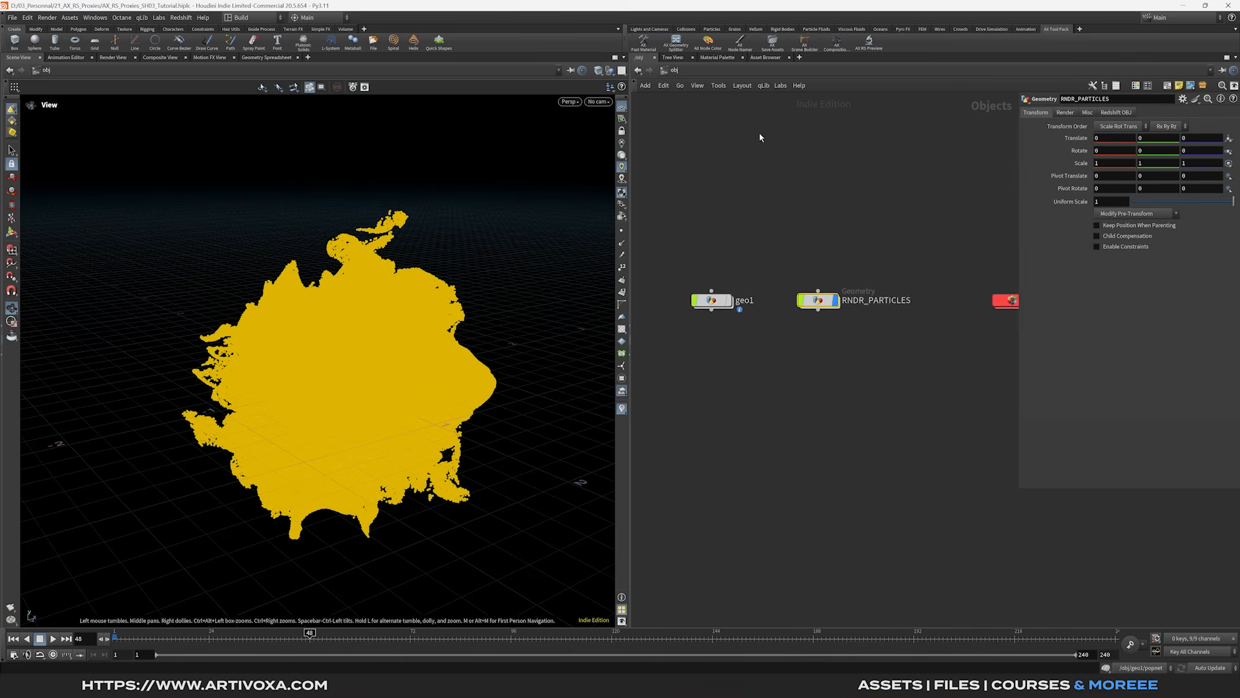
double_click(895, 299)
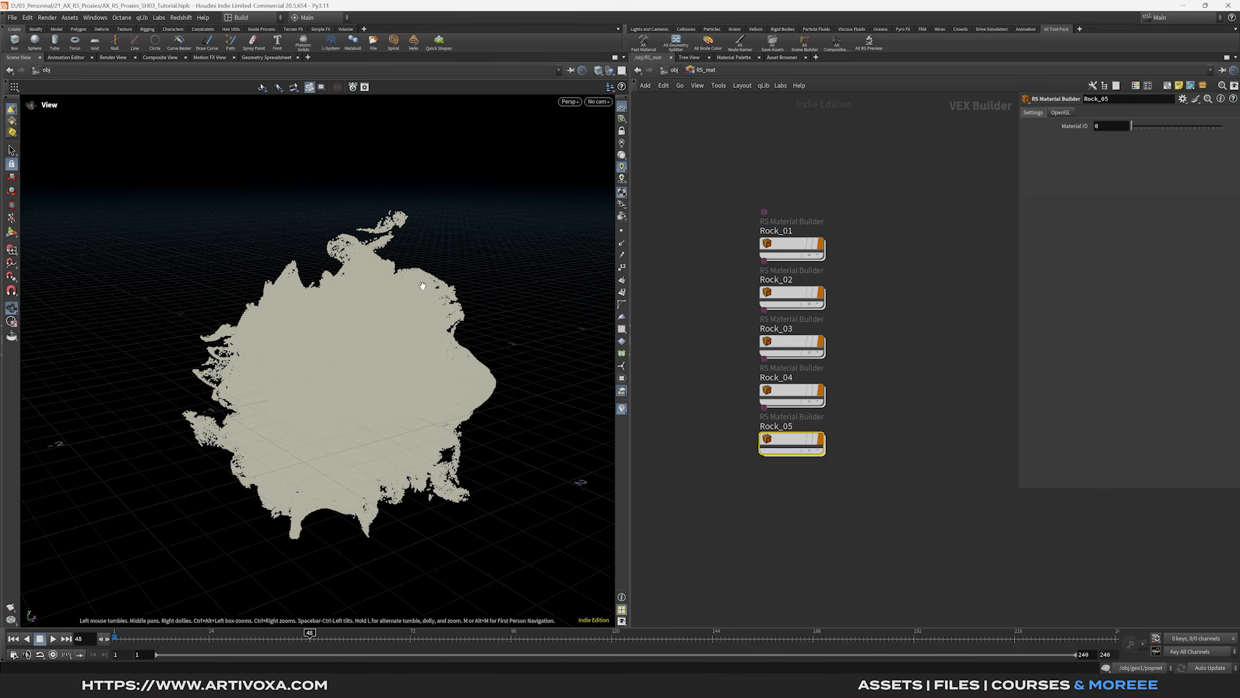
mouse_move(770, 235)
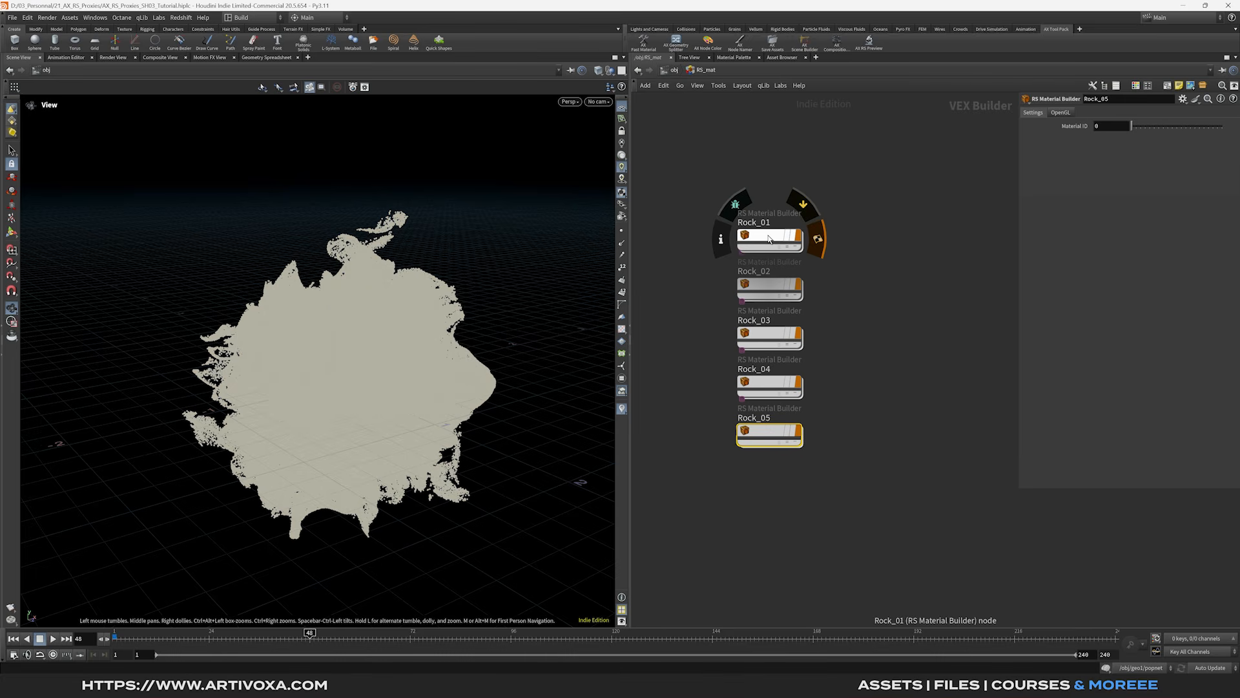
double_click(767, 240)
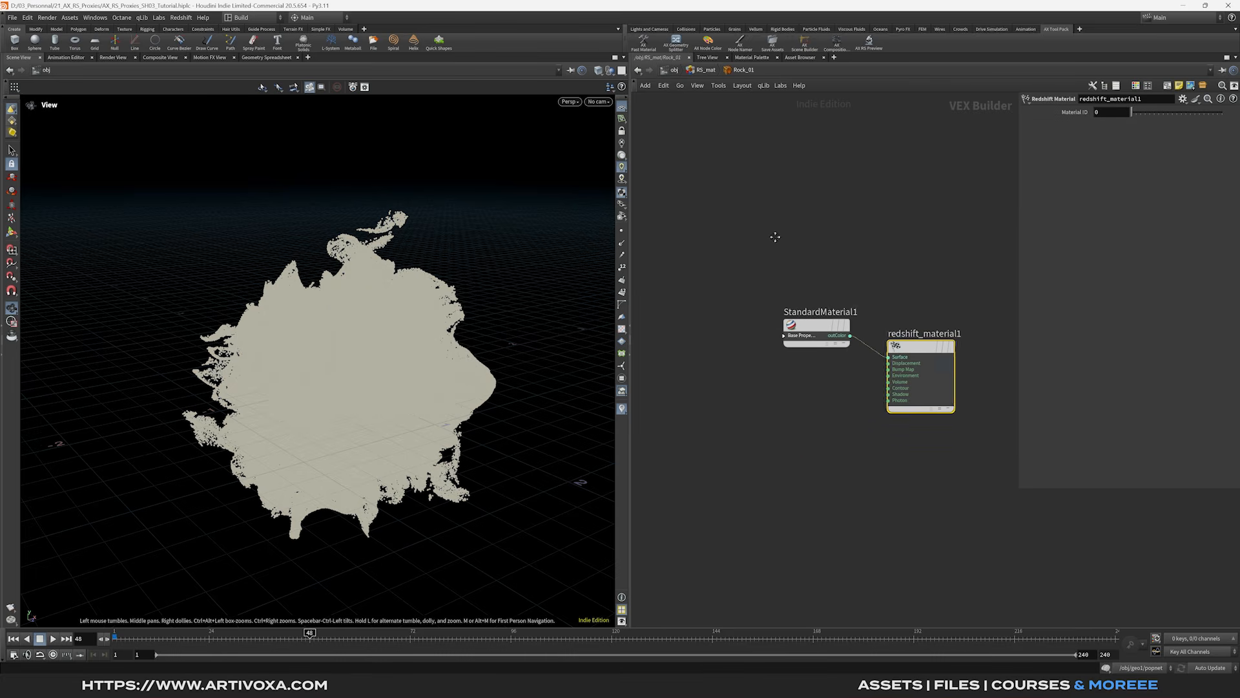
left_click(1106, 141)
left_click(1060, 78)
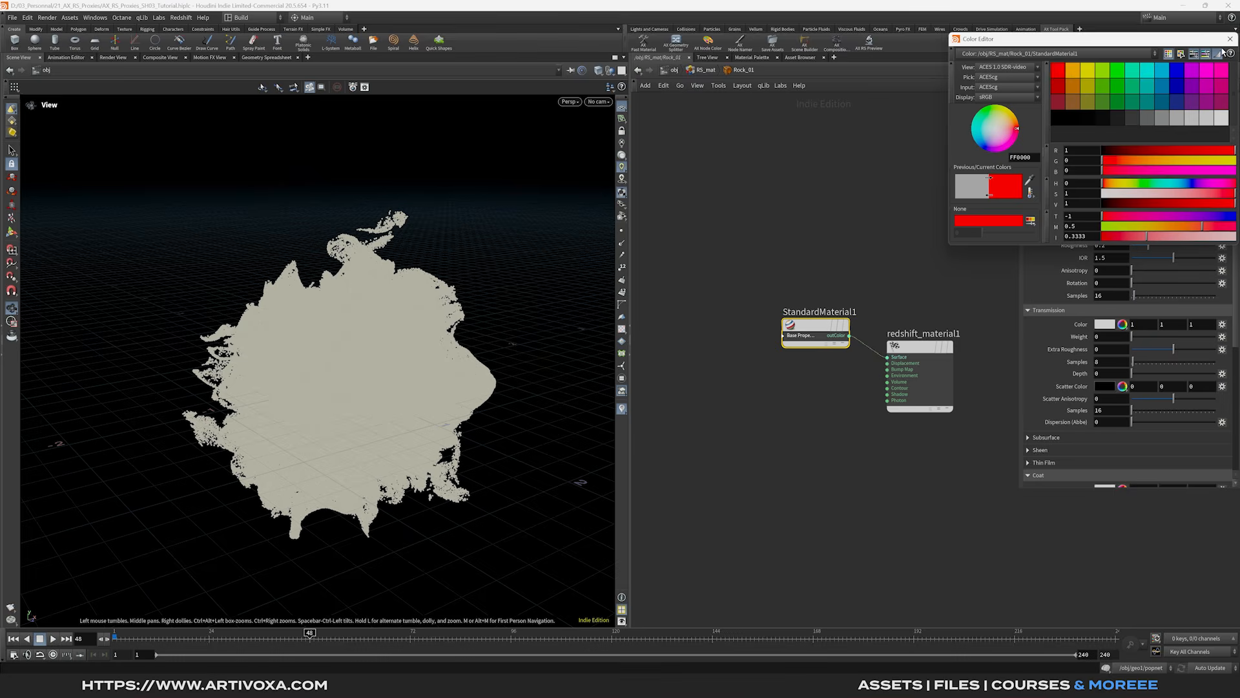
left_click(1230, 39)
left_click(707, 71)
double_click(773, 284)
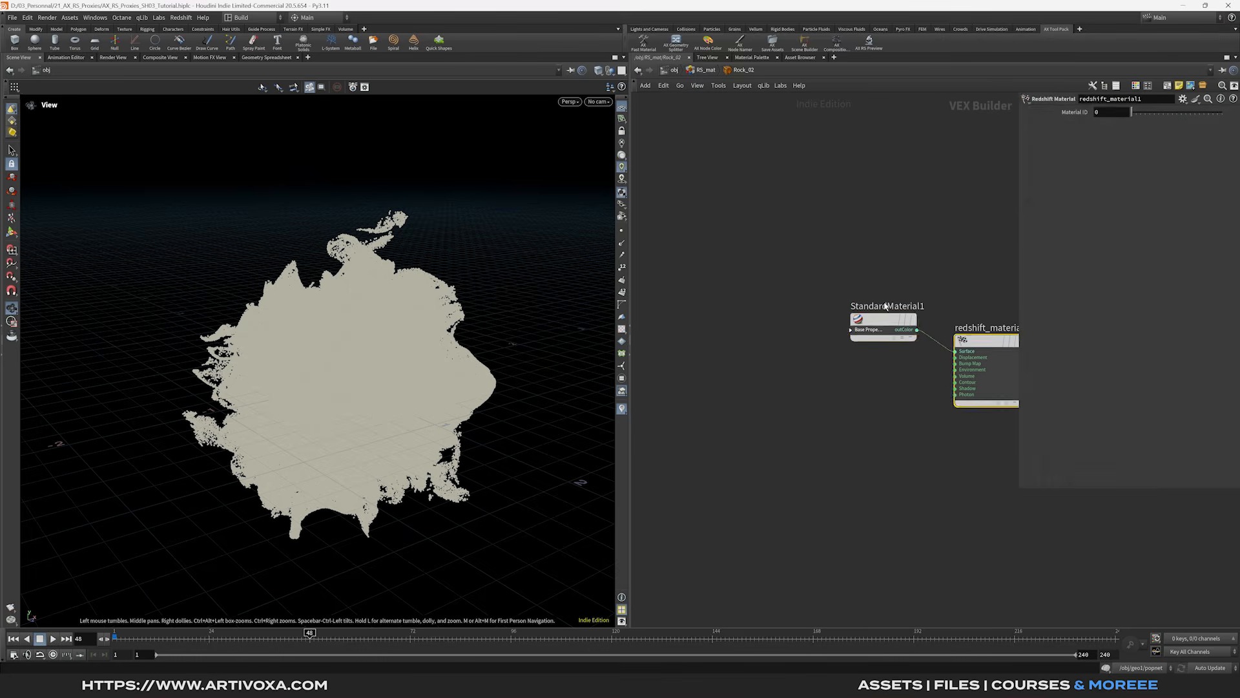
left_click(880, 319)
left_click(1107, 140)
left_click(1177, 71)
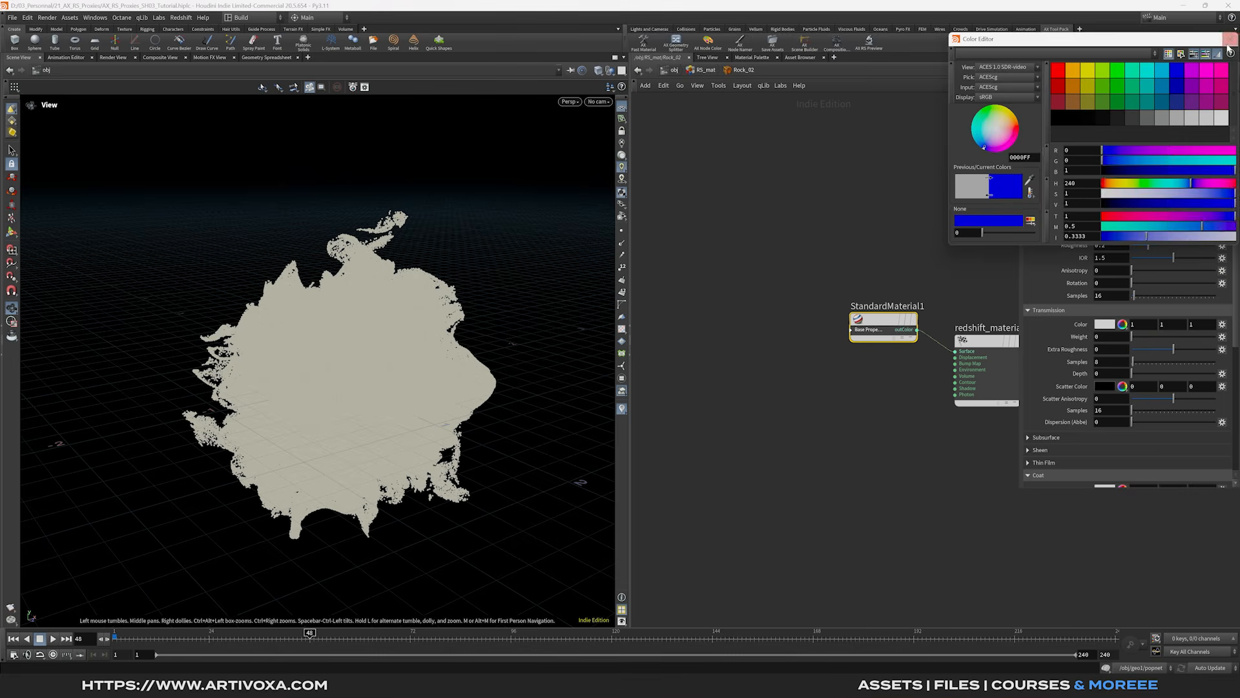
left_click(1230, 39)
- Make Rock_03's base colour green and Rock_04's yellow
left_click(707, 70)
double_click(774, 335)
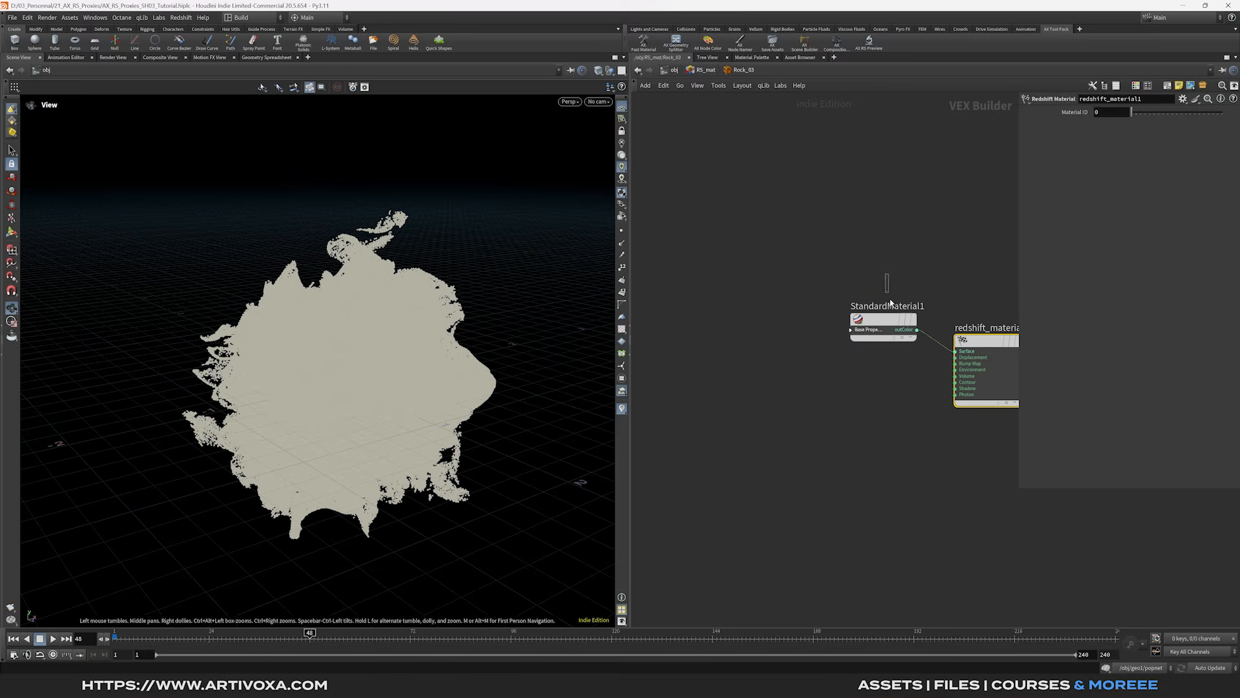
left_click(880, 319)
left_click(1105, 140)
left_click(1130, 76)
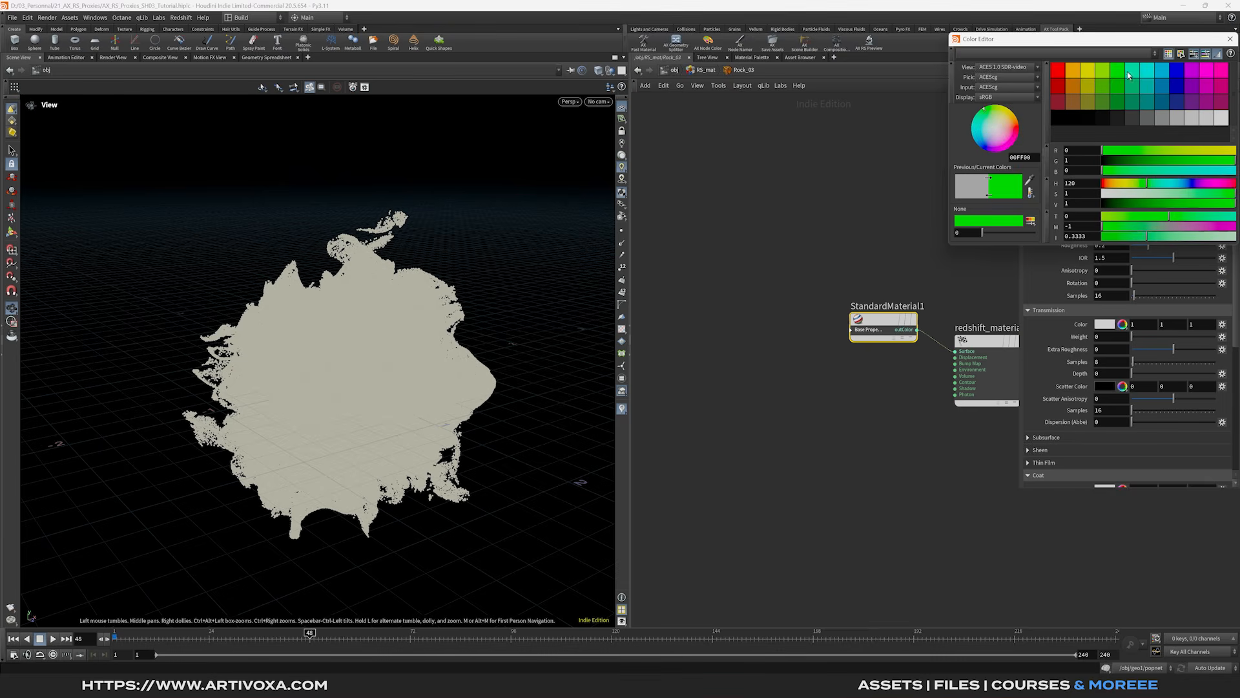
left_click(1230, 39)
left_click(706, 69)
double_click(772, 378)
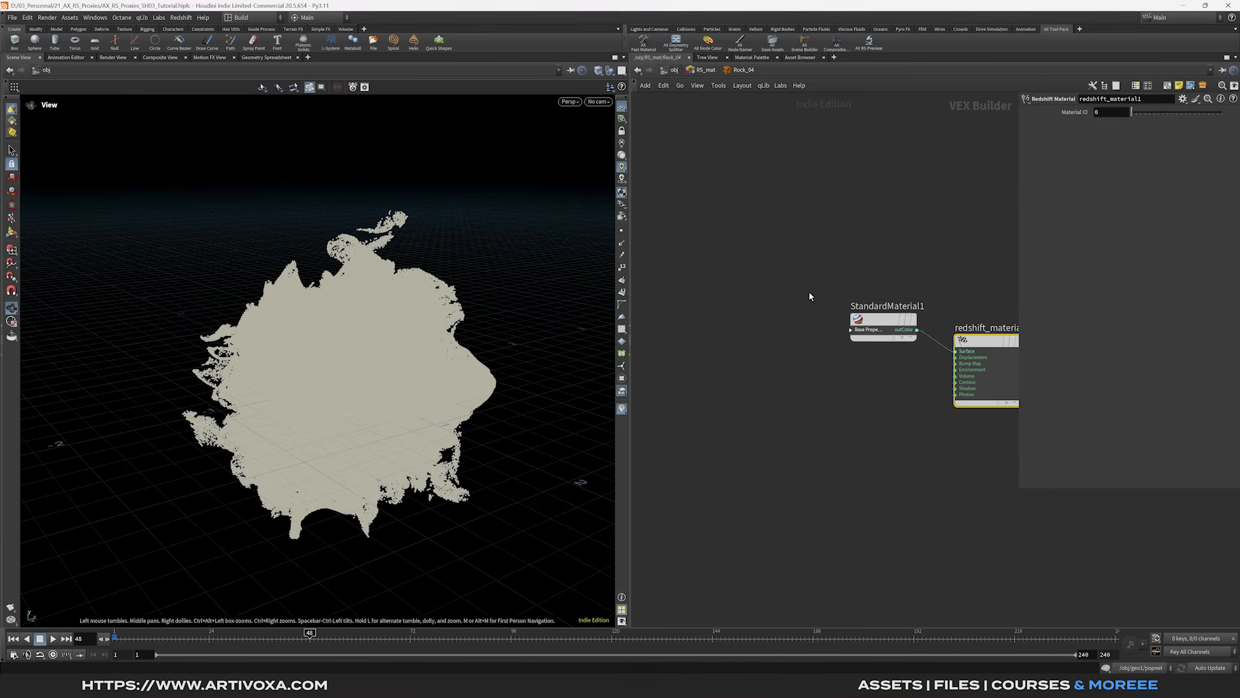
left_click(875, 320)
left_click(1104, 140)
left_click(1090, 69)
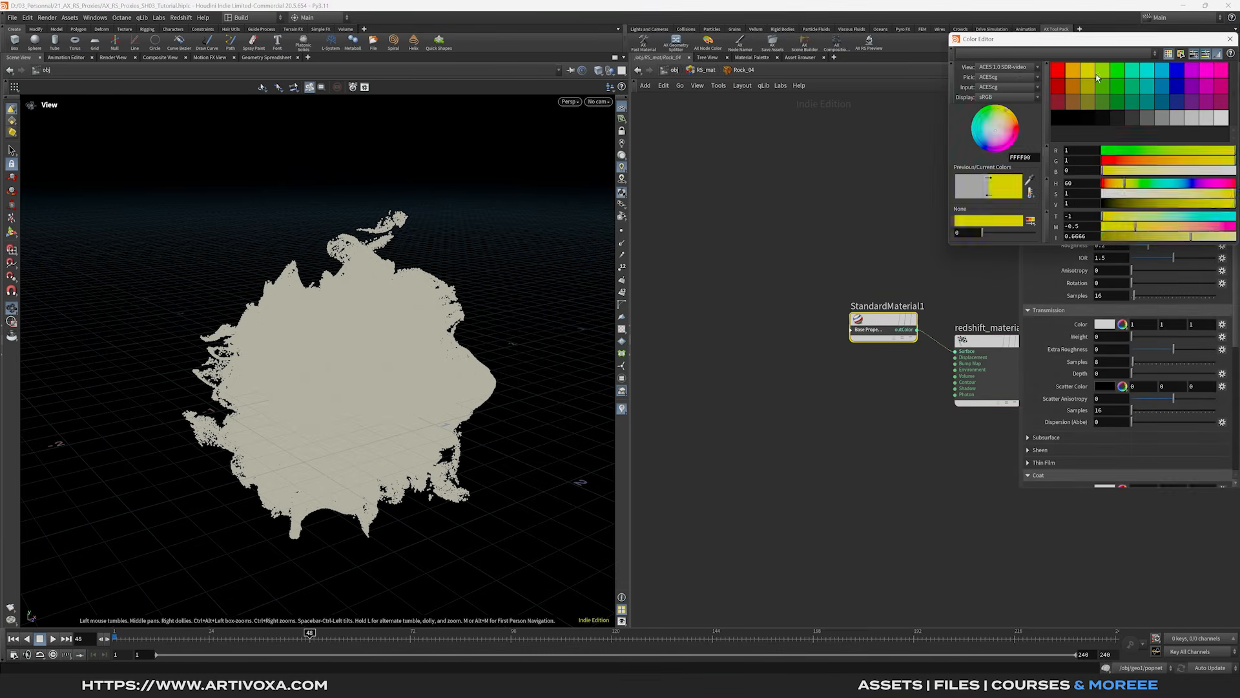
left_click(1231, 39)
- Pick a new palette base colour for Rock_05
left_click(705, 70)
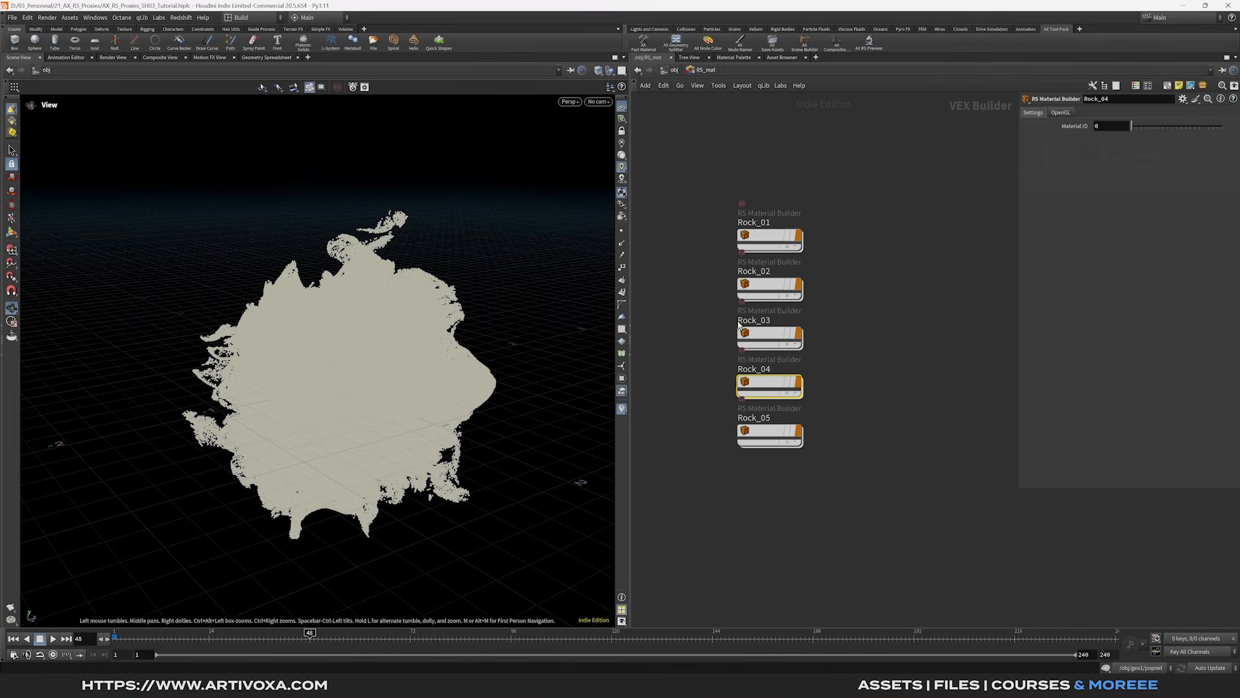
double_click(769, 431)
left_click(876, 320)
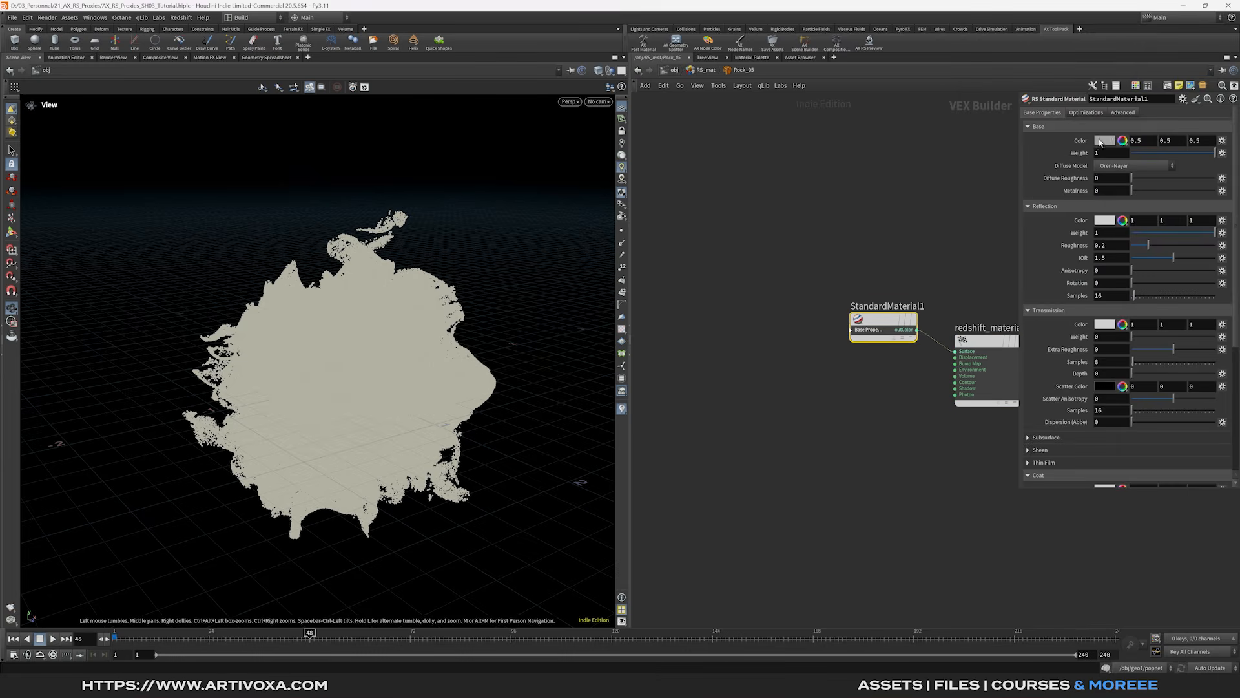
left_click(1105, 141)
left_click(1075, 100)
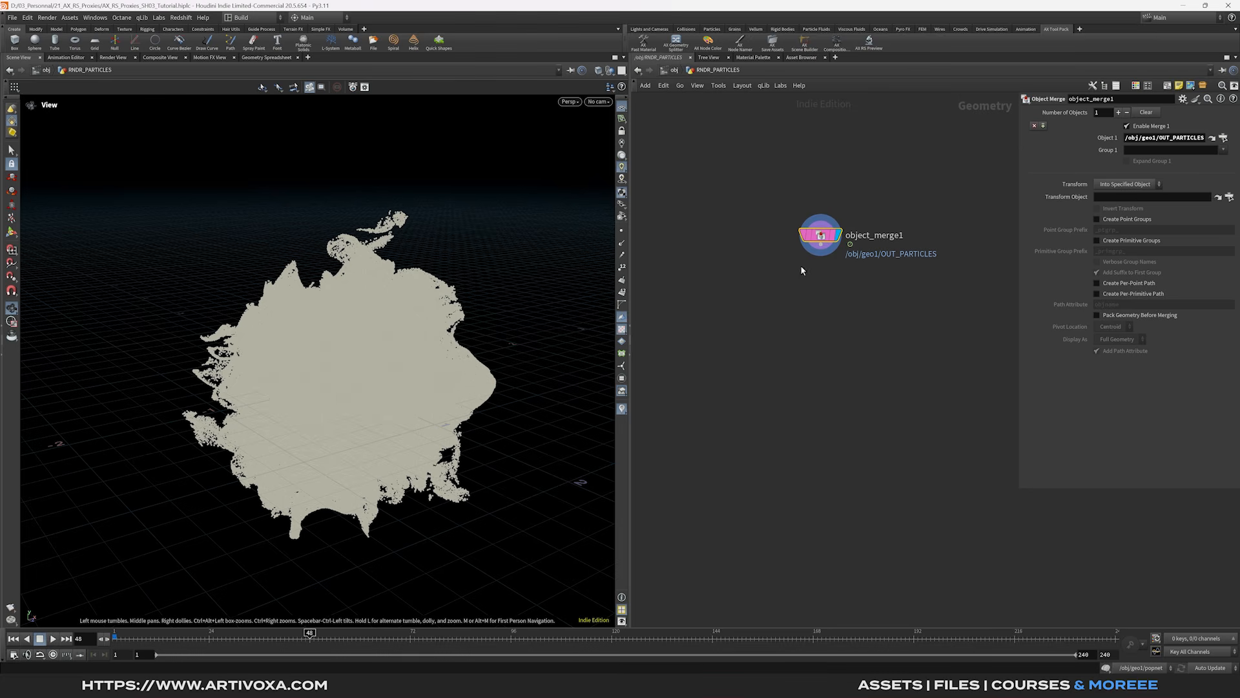
left_click(821, 246)
key("Tab")
- Add an Attribute Adjust Float node on pscale with a Random pattern and minimum 0.2
left_click(824, 260)
key("Tab")
type("att adj")
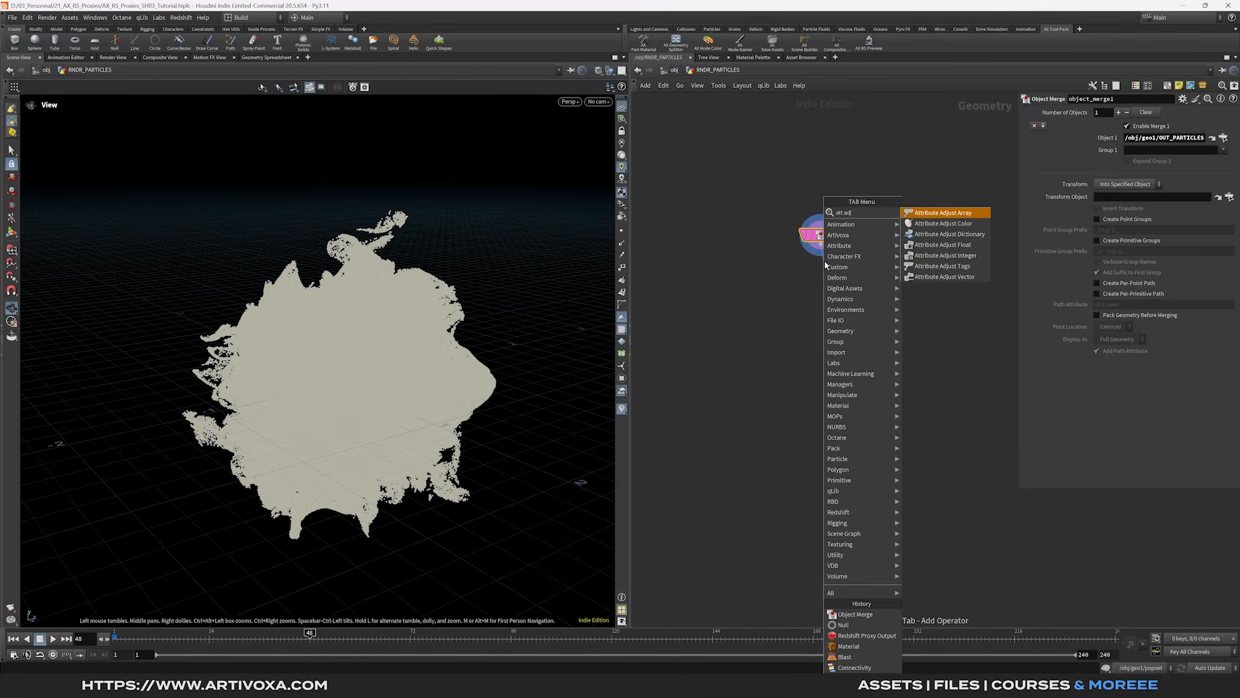
left_click(942, 244)
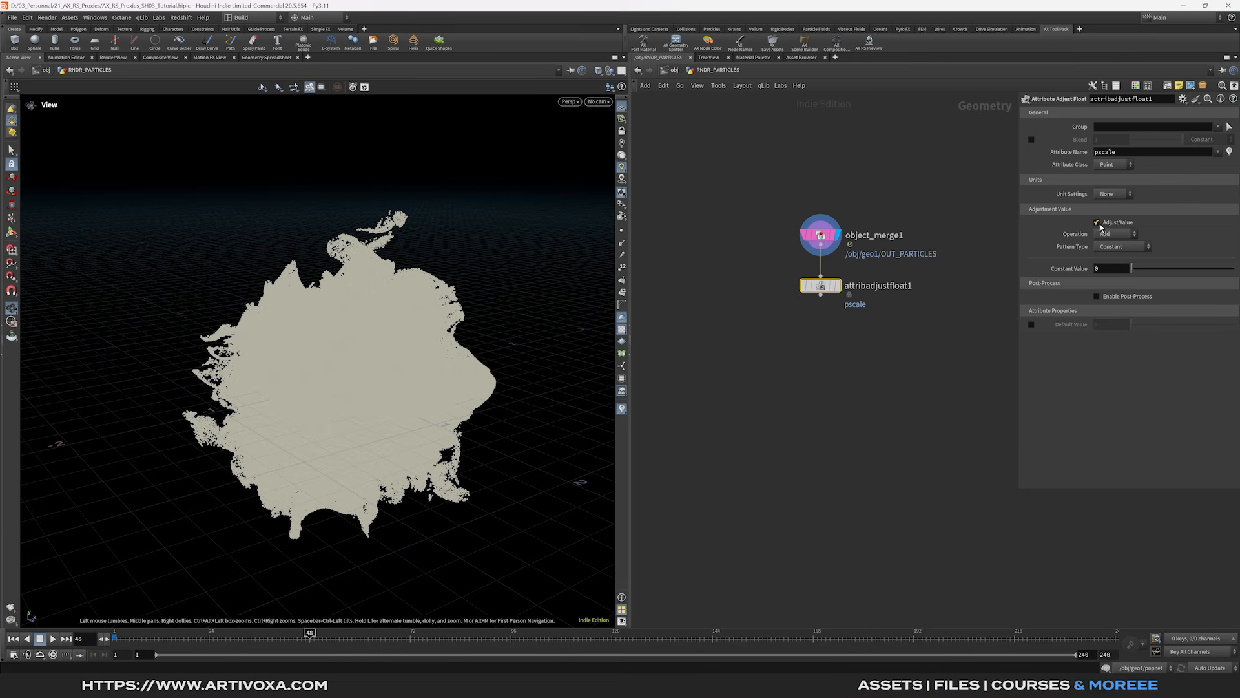
left_click(1117, 247)
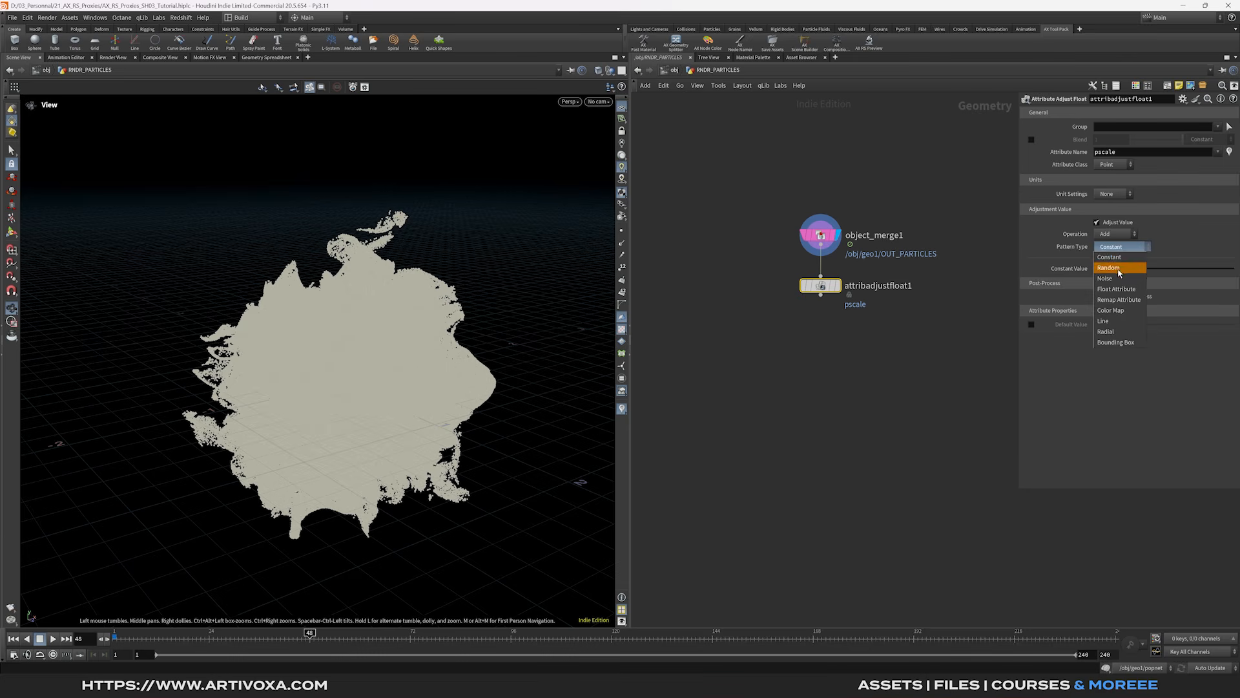
left_click(1118, 270)
left_click(1108, 282)
left_click(949, 325)
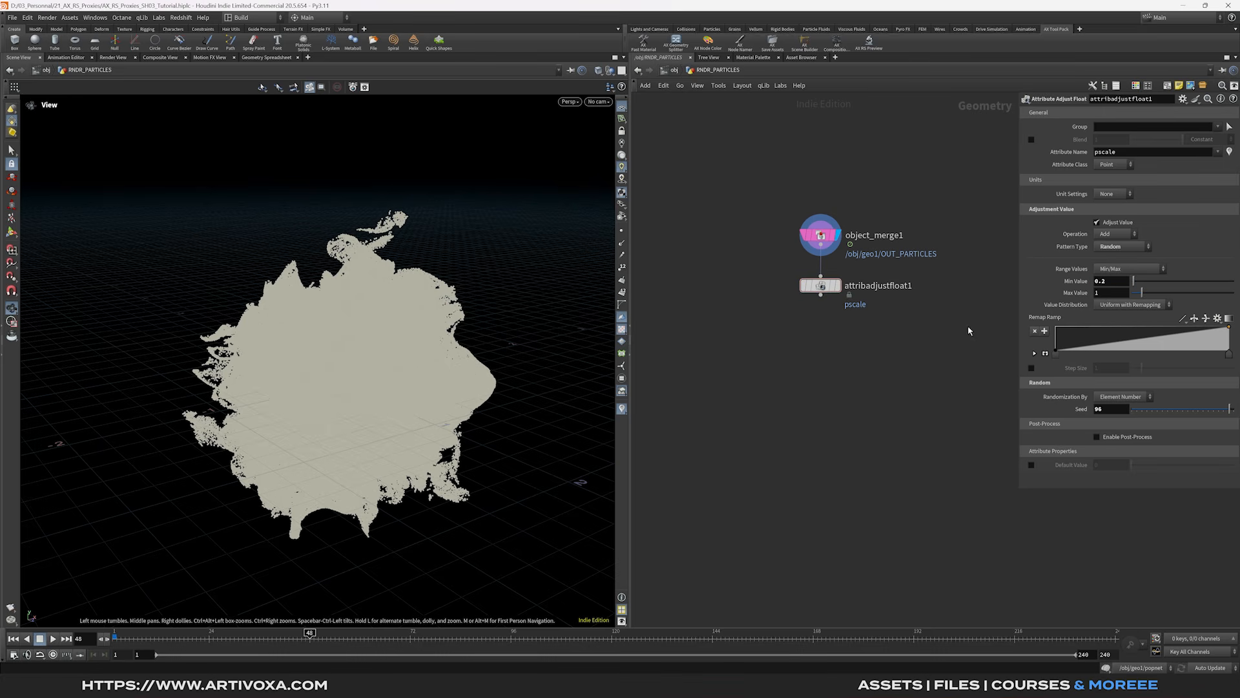
- Make the Remap Ramp constant-stepped, with low points near 0.15, 0.34, 0.59 and 0.76
left_click_drag(1018, 349, 925, 357)
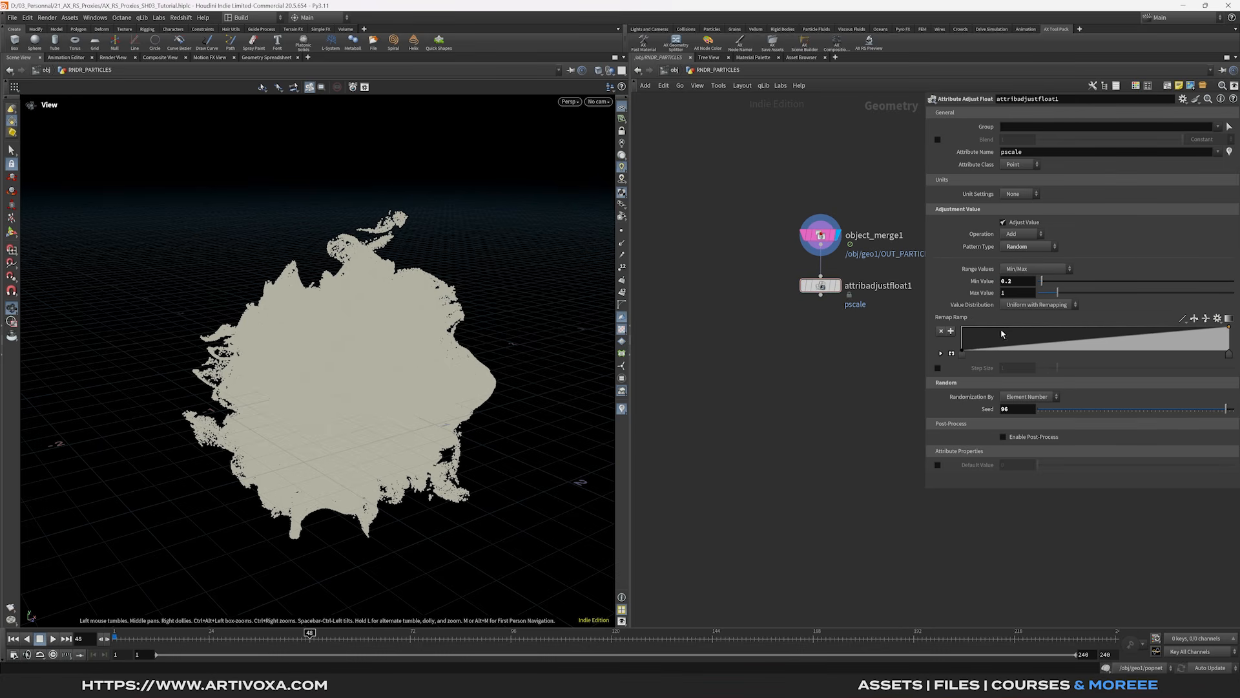
left_click(951, 354)
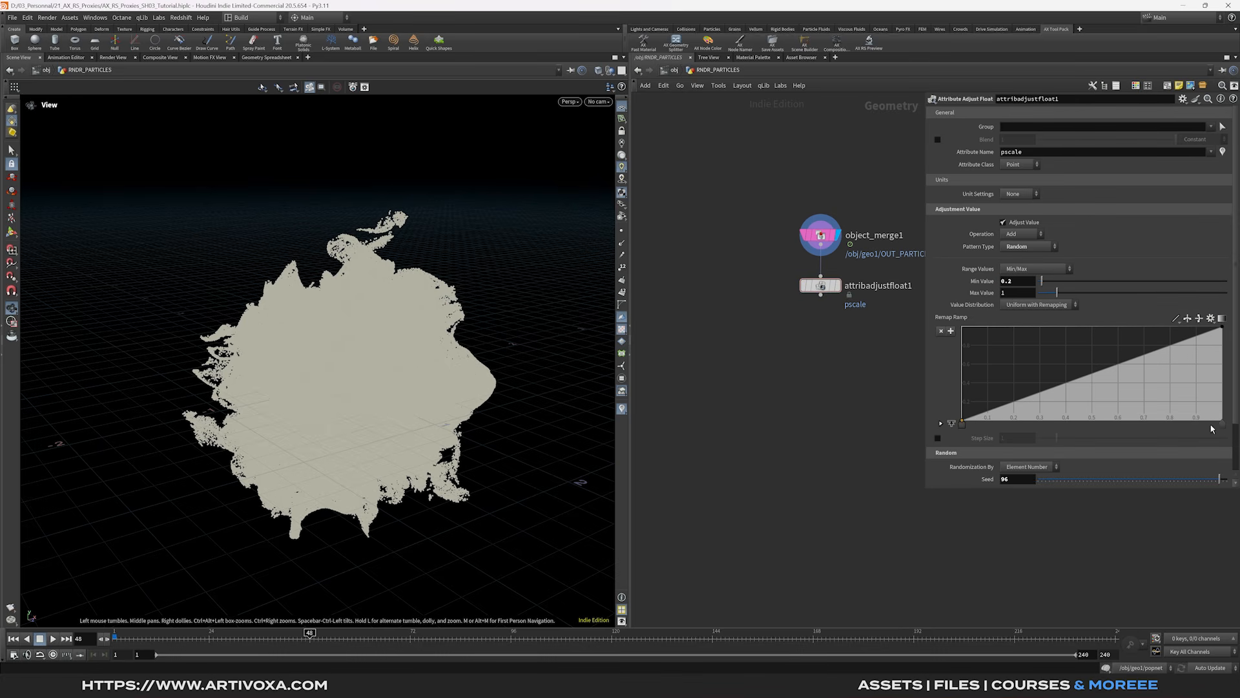
left_click(941, 423)
left_click(1034, 471)
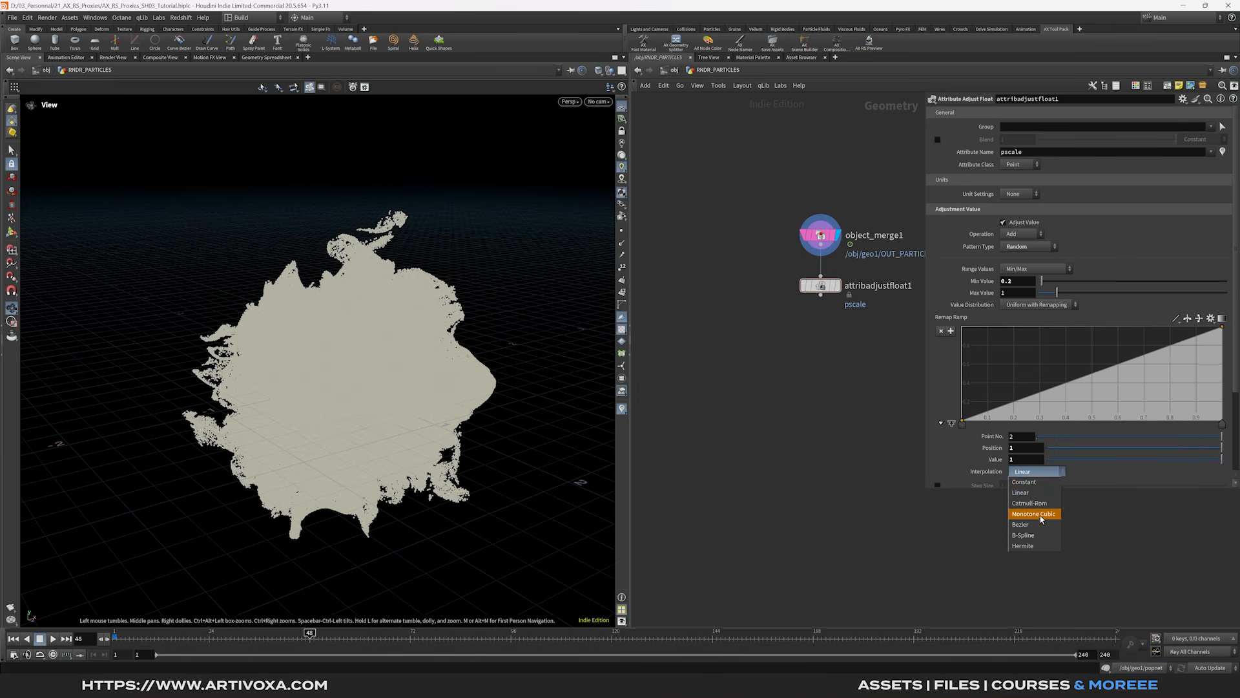
left_click(1029, 483)
left_click_drag(1011, 419, 1006, 419)
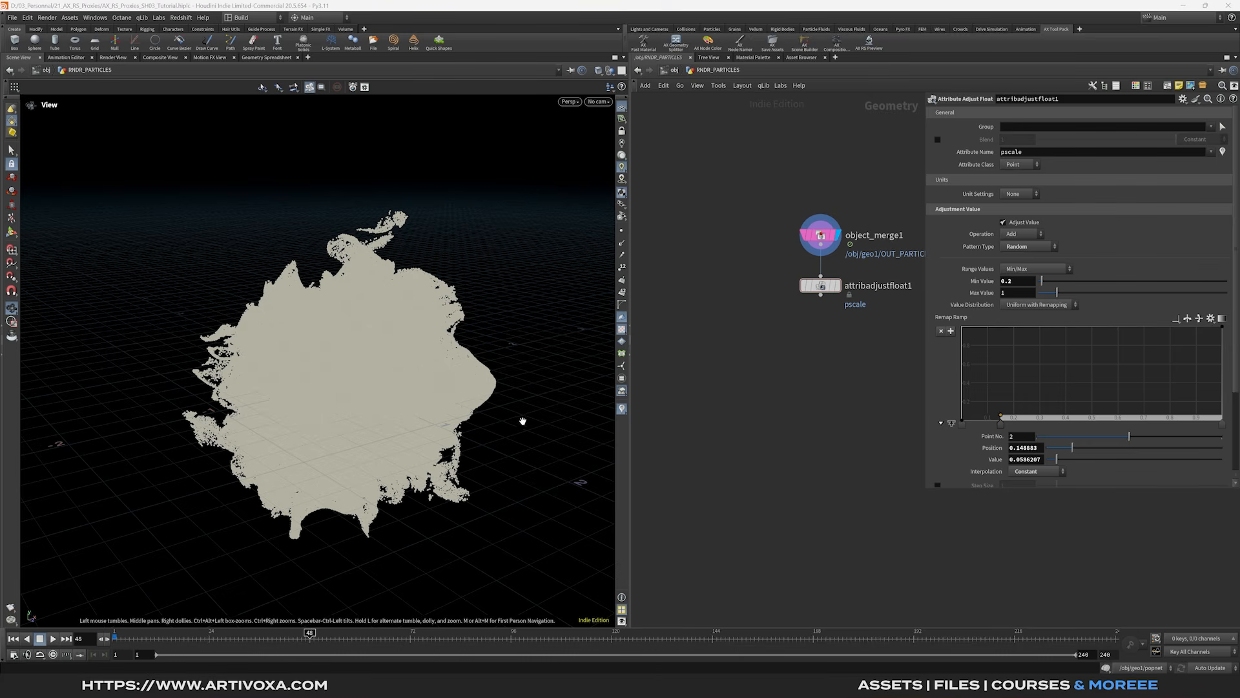
left_click(1051, 414)
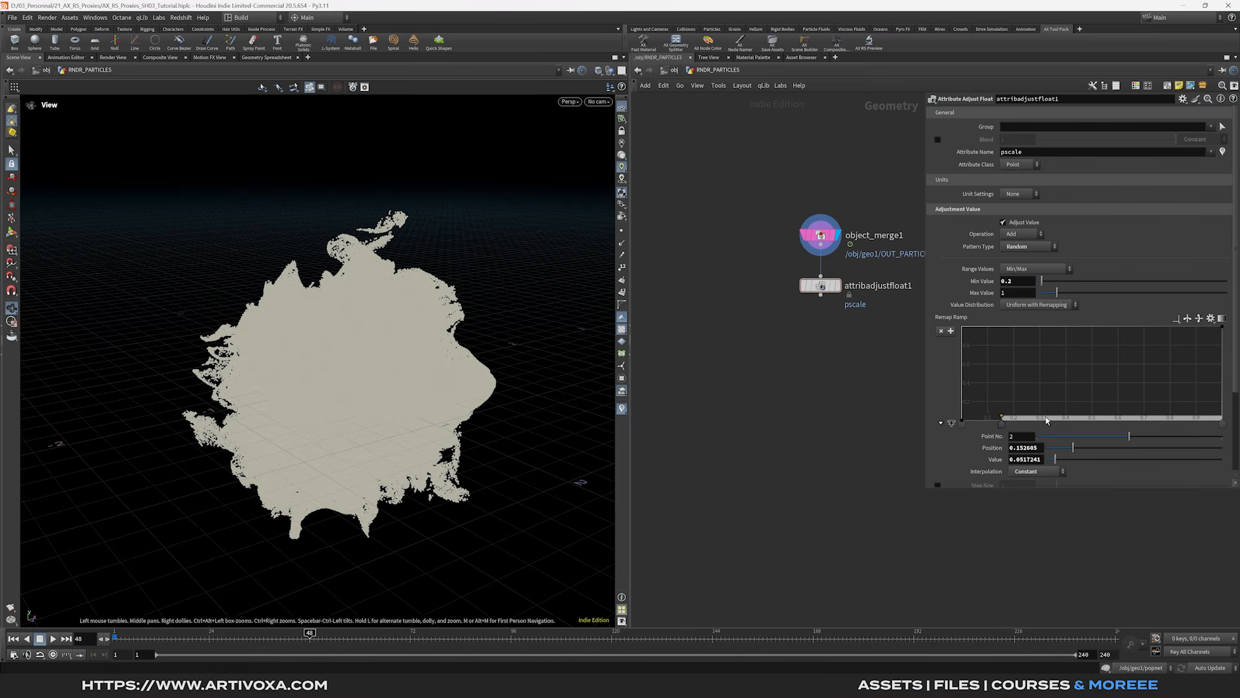
left_click(1114, 410)
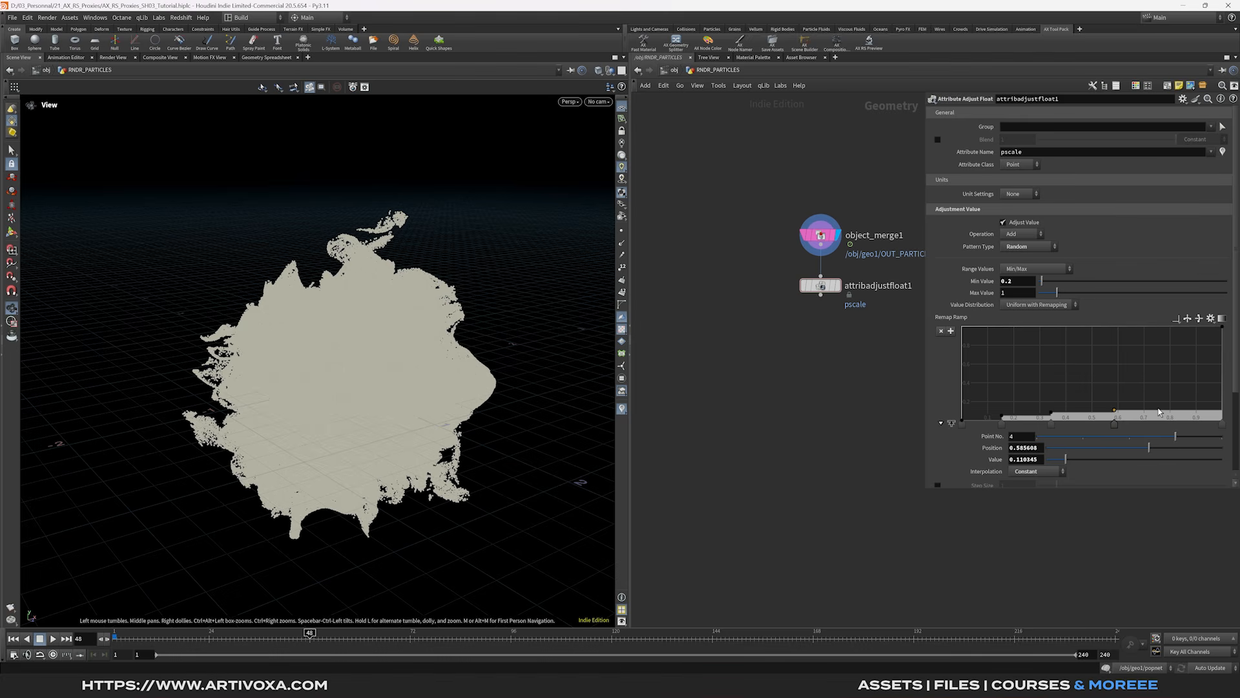
left_click_drag(1158, 414, 1211, 421)
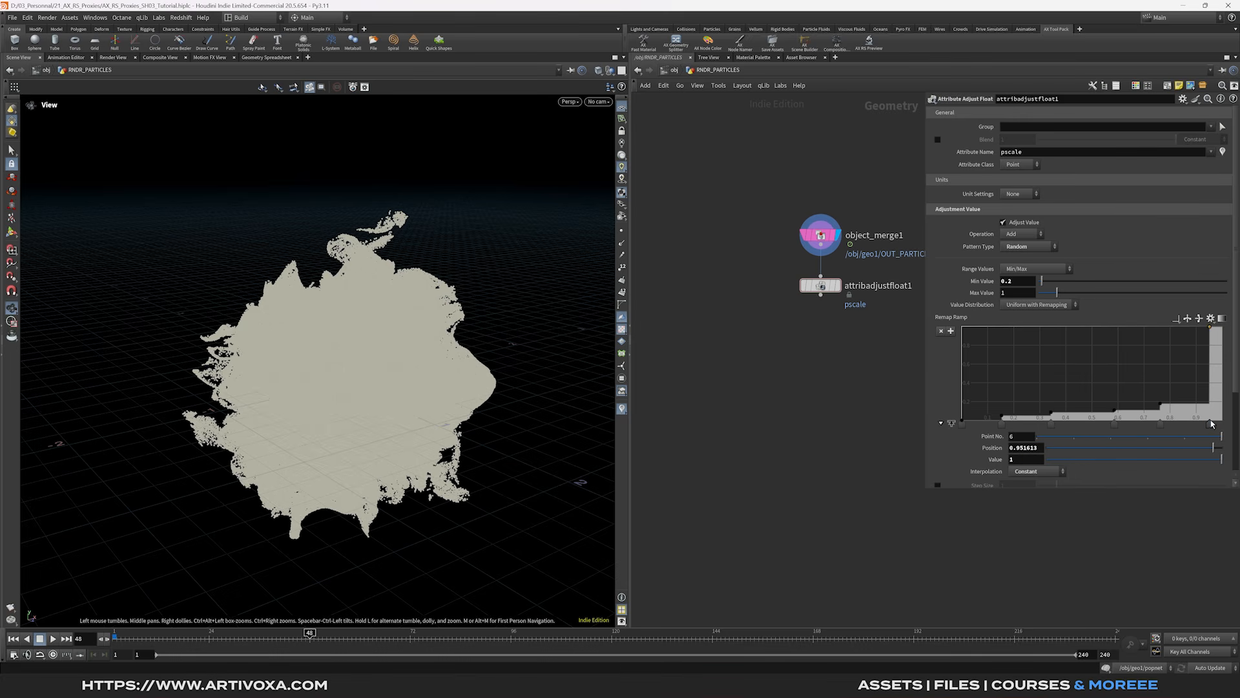
middle_click_drag(863, 343, 806, 337)
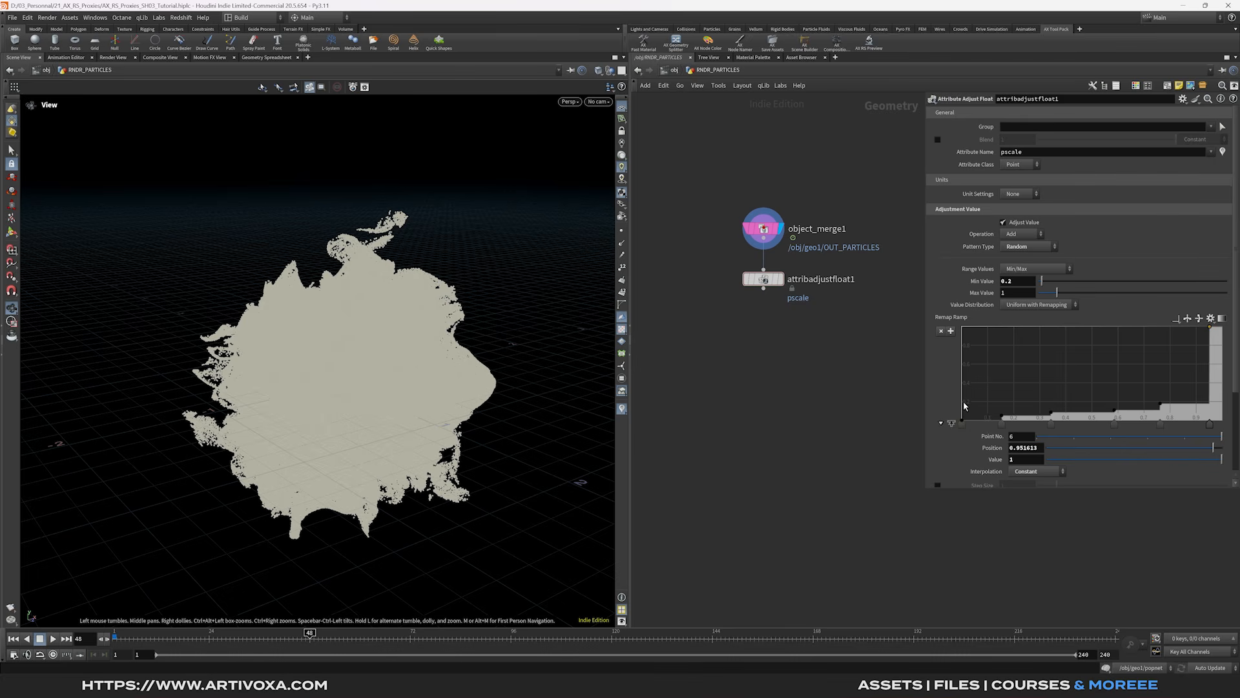
middle_click_drag(754, 315, 760, 300)
left_click(769, 274)
- Add an Attribute Randomize node after attribadjustfloat1 writing a random 4-component orient attribute
key("Tab")
type("attribrand")
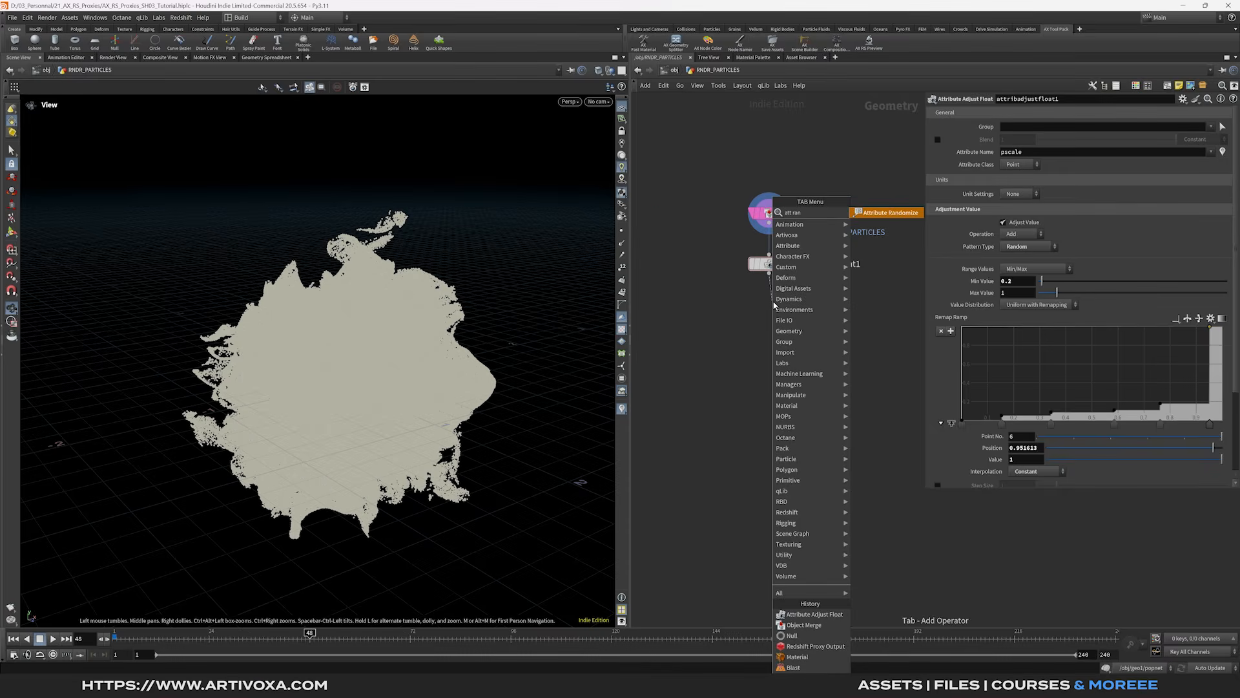
key("Return")
left_click(774, 304)
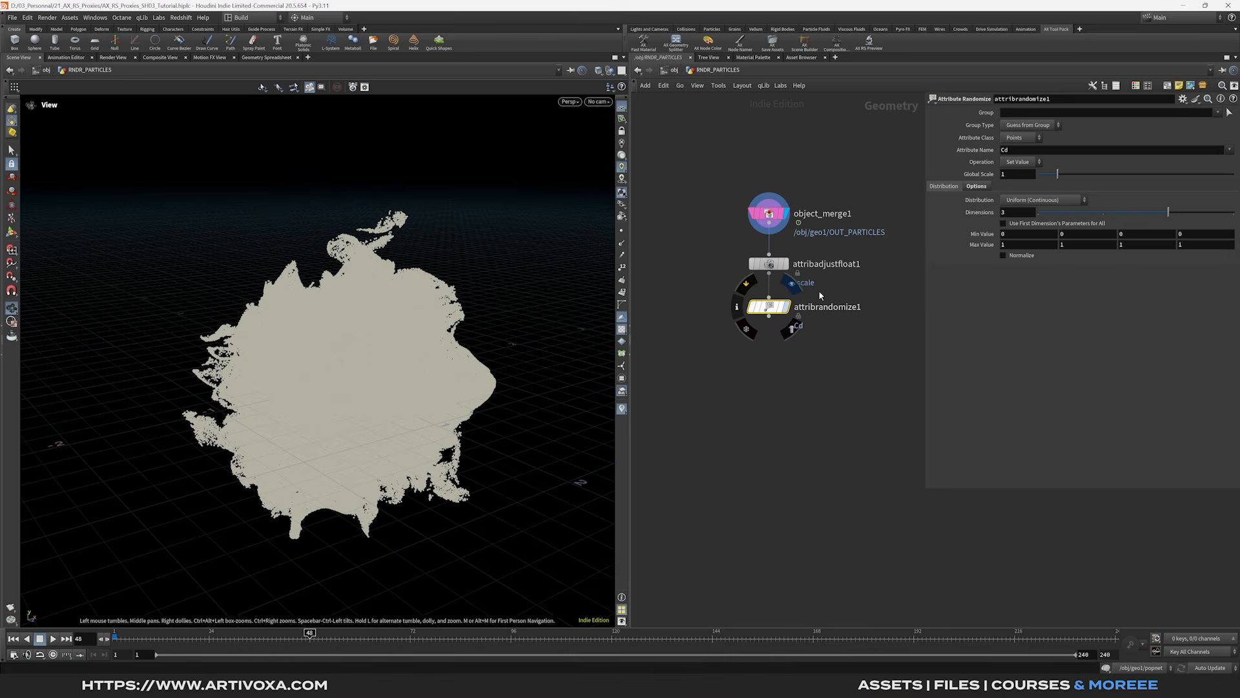
left_click(1031, 153)
type("orient")
key("Return")
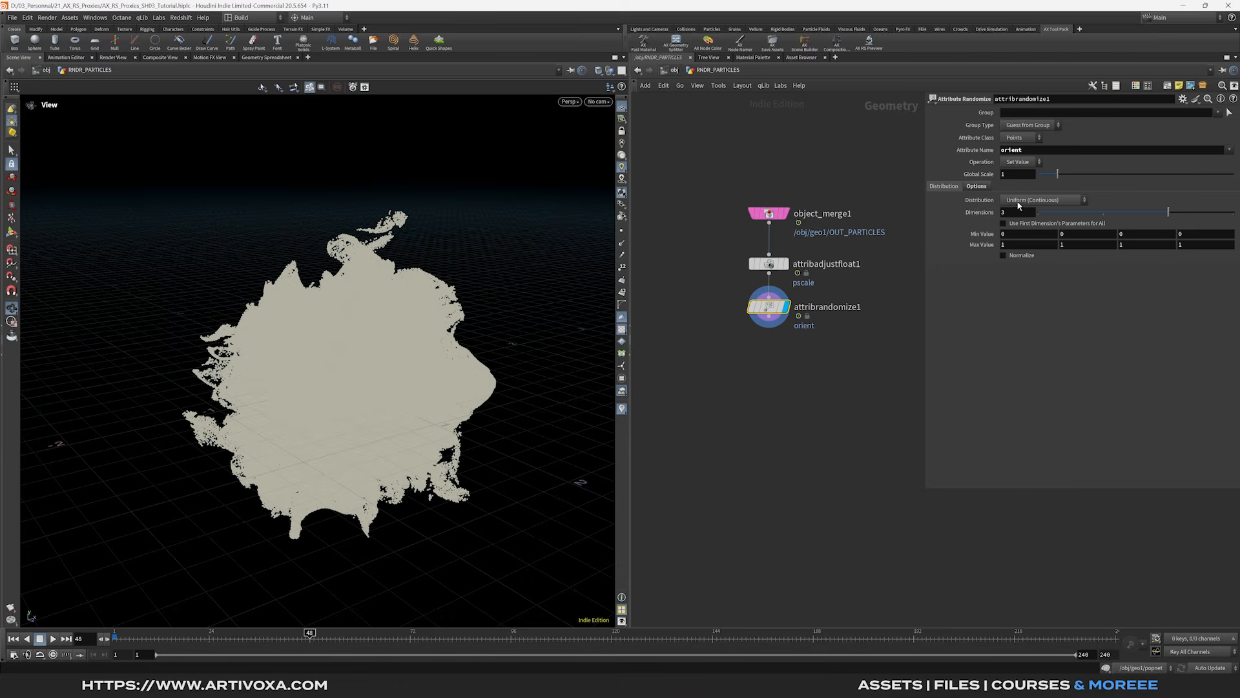
left_click(1019, 214)
type("4")
key("Return")
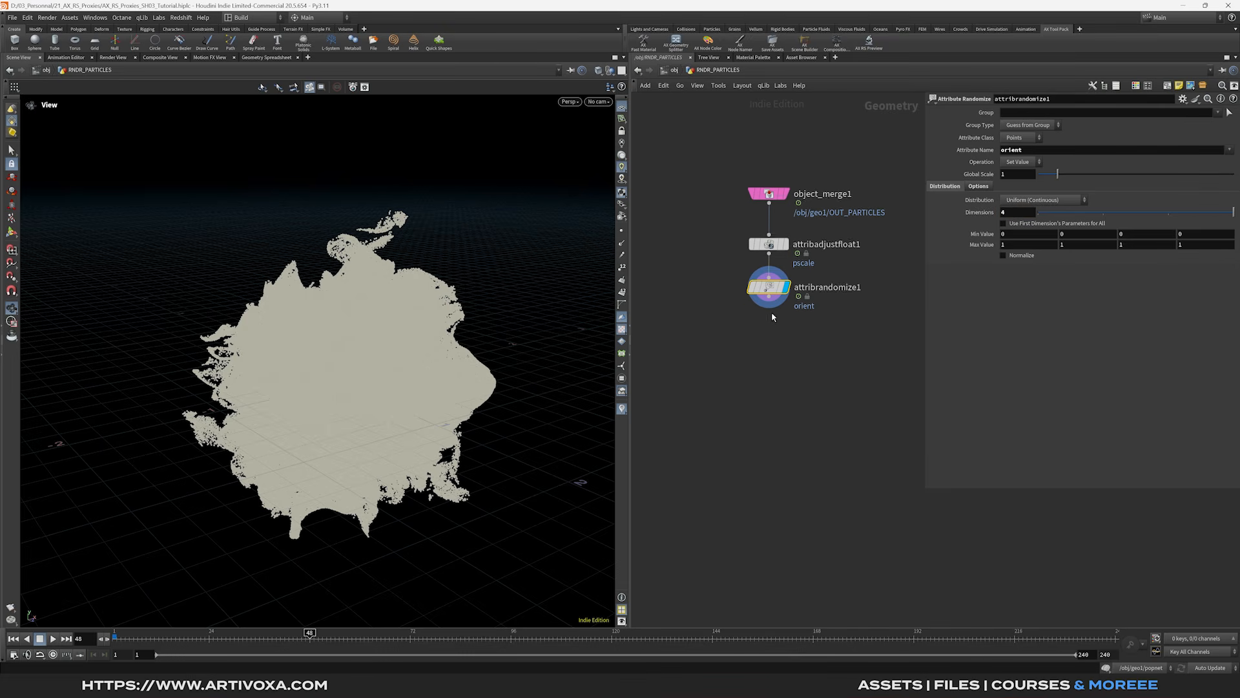
- Add an Attribute Wrangle with the code f@pscale *= chf('scale_mult'); and display it
key("Tab")
type("attw")
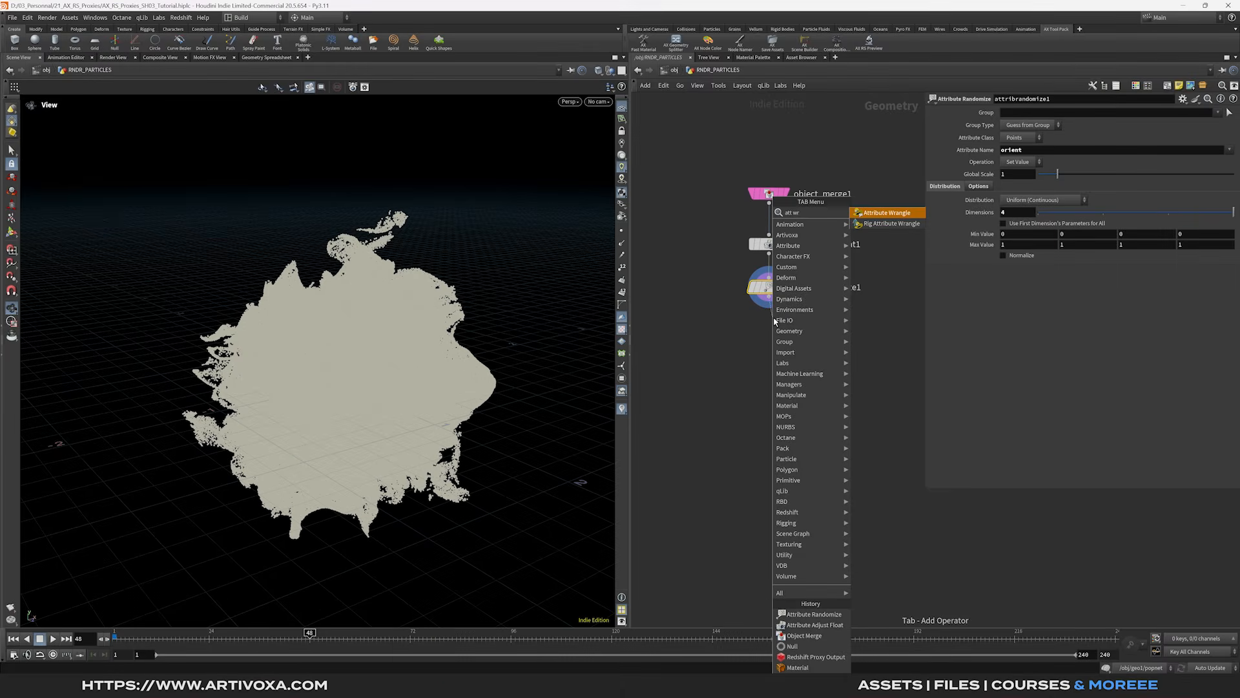
key("Return")
left_click(774, 321)
left_click_drag(773, 328, 766, 342)
left_click(786, 333)
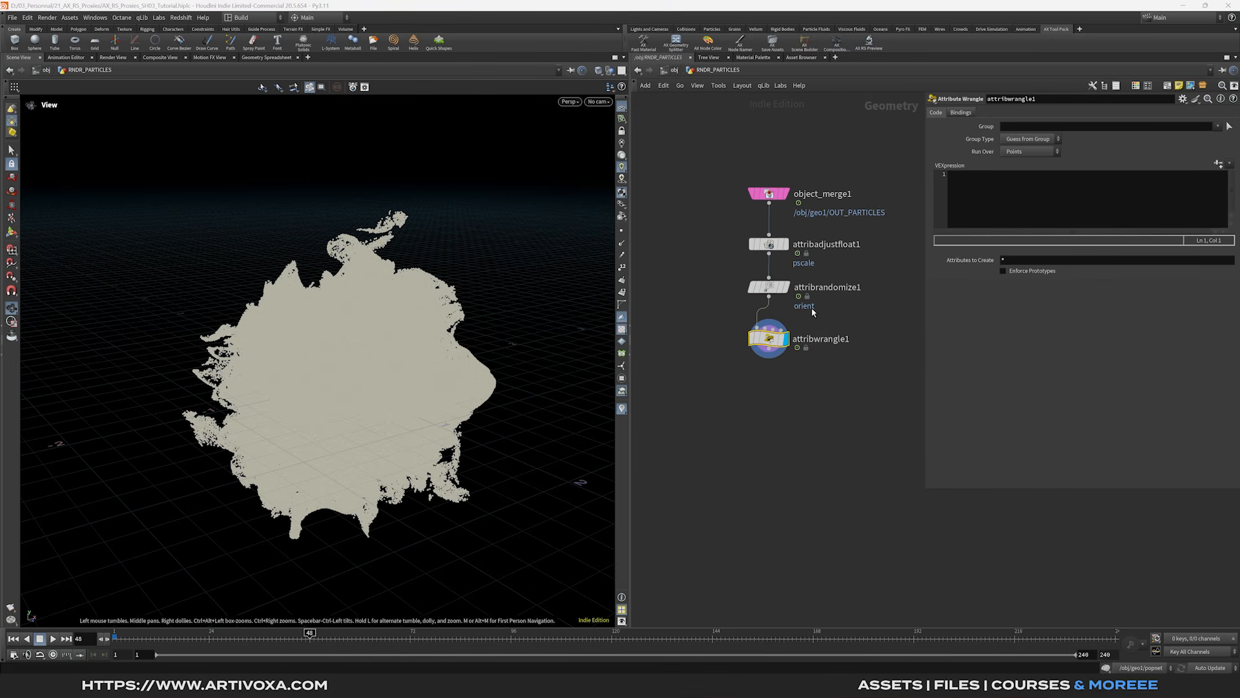
left_click(983, 213)
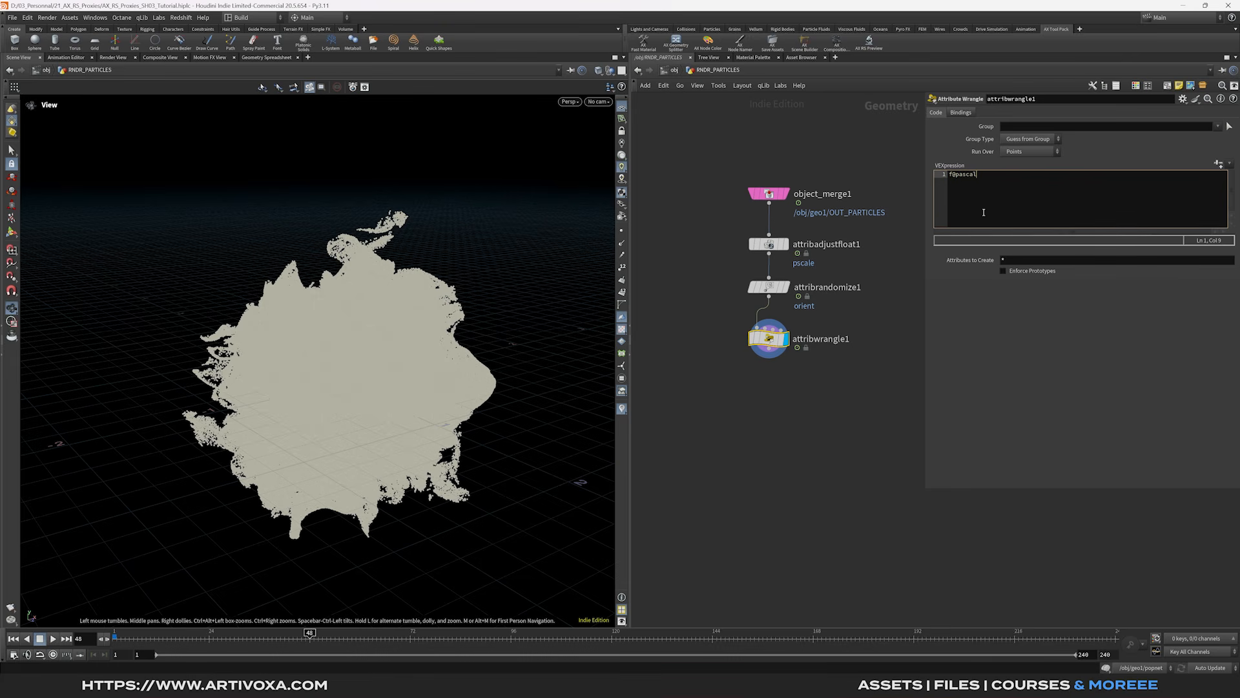
type("f@pscale *= chf('sc")
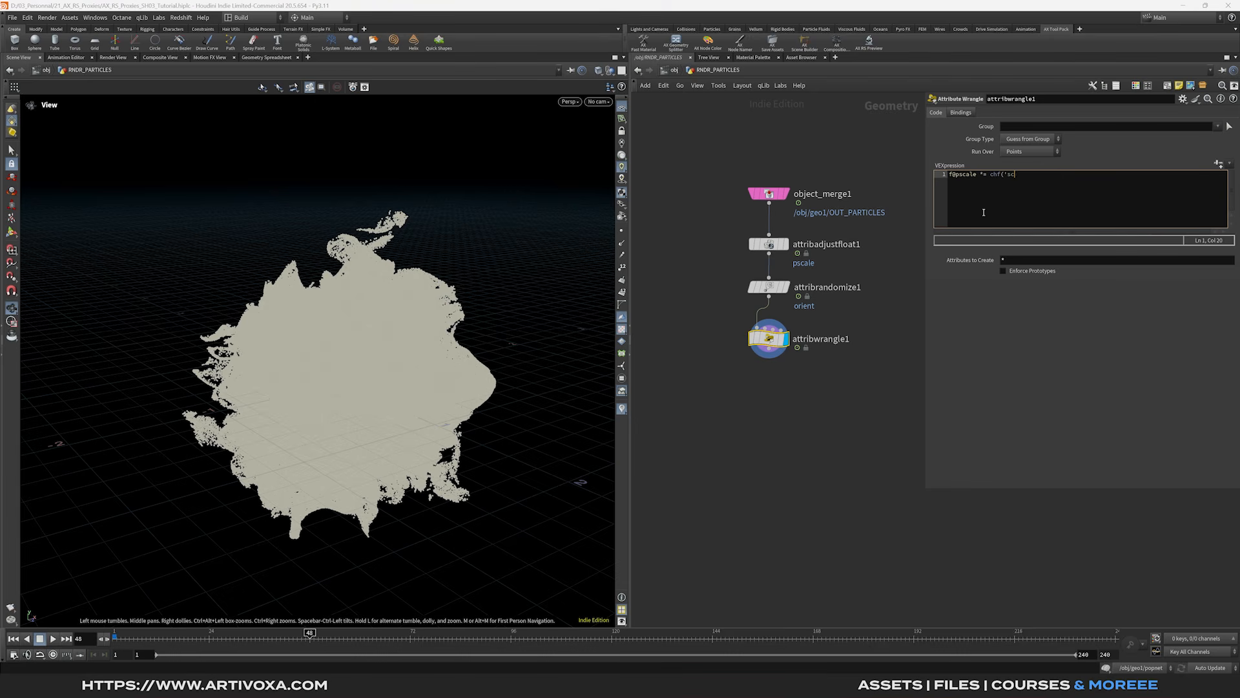
type("ale_mult');")
left_click(999, 266)
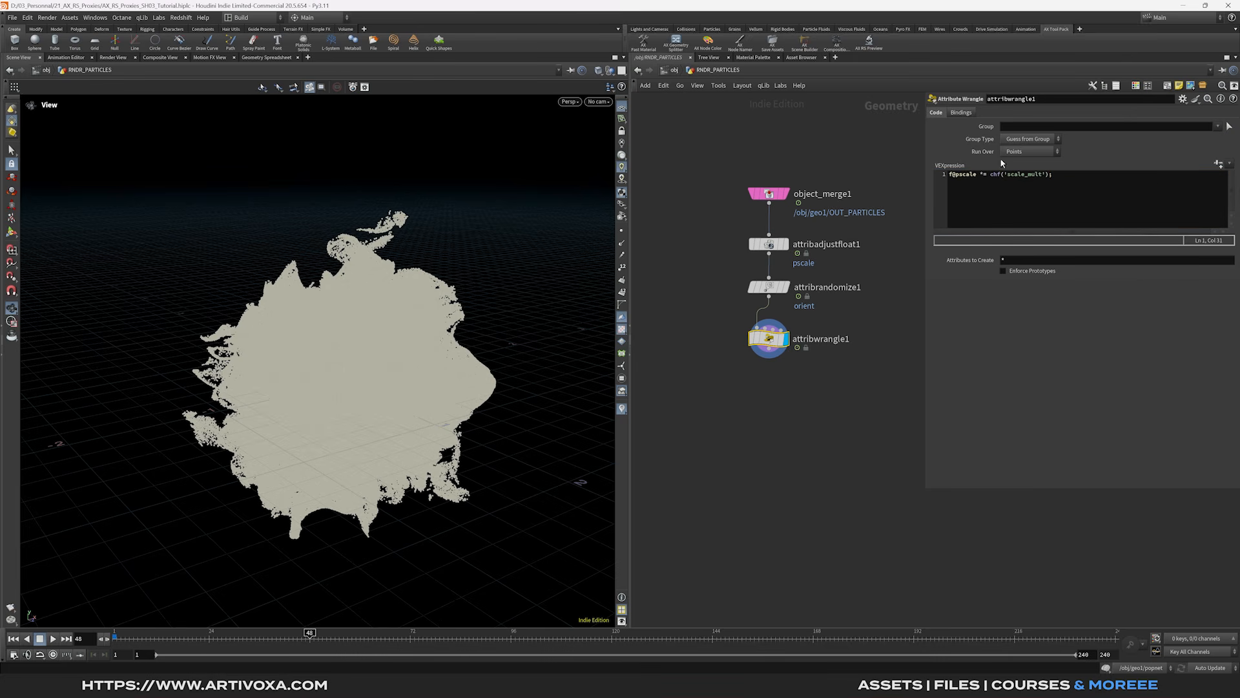
- Create the Scale Mult spare parameter and set it to 0.1
left_click(1219, 165)
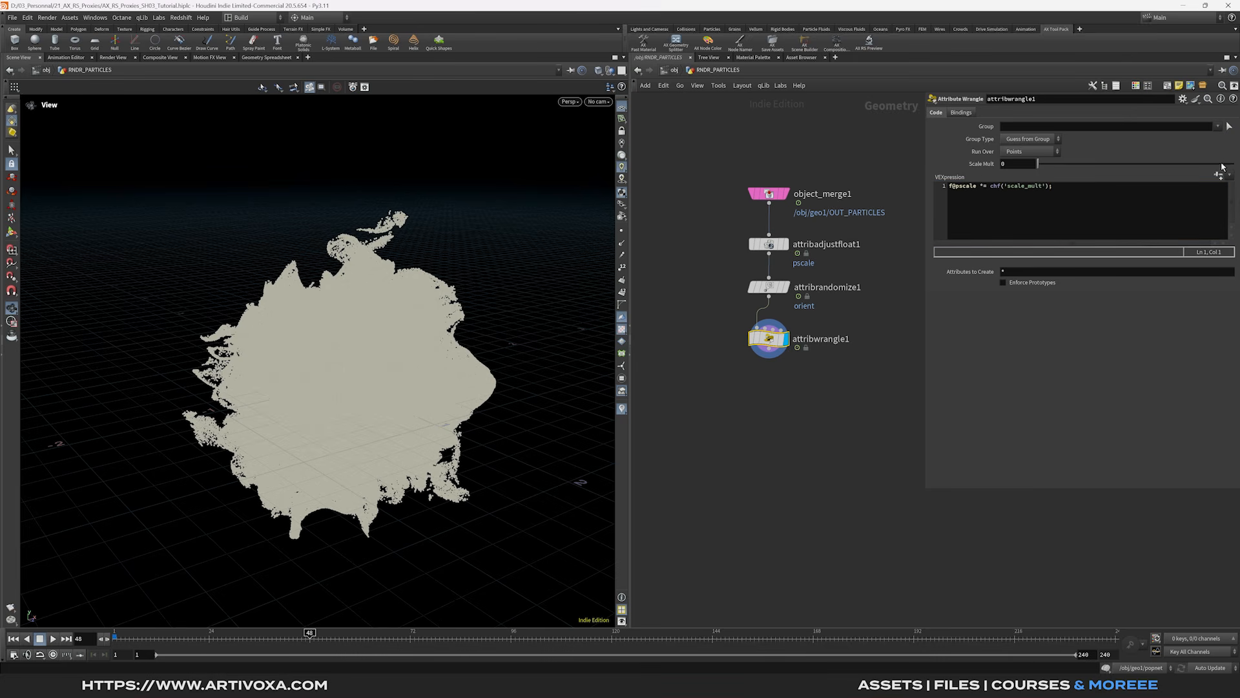
left_click(1021, 164)
key("Return")
- Select the four nodes of the chain and lay them out in a tidy column
middle_click_drag(811, 366, 817, 336)
left_click_drag(809, 347, 751, 151)
key("l")
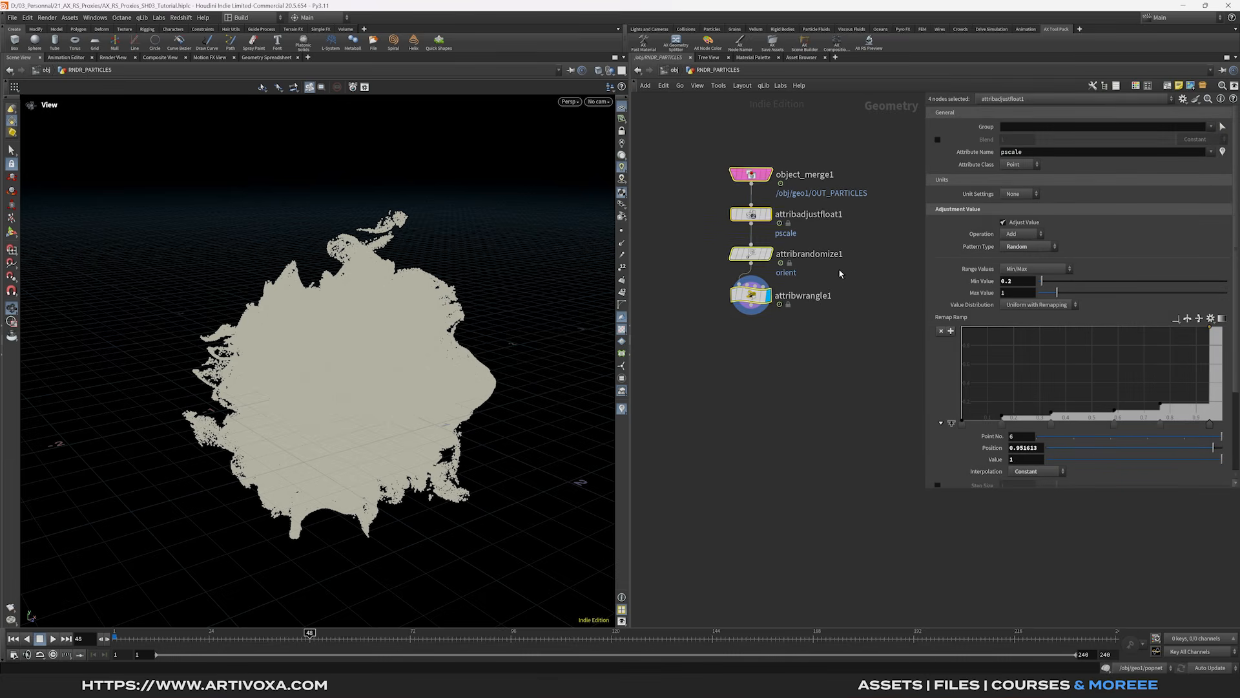
left_click(840, 274)
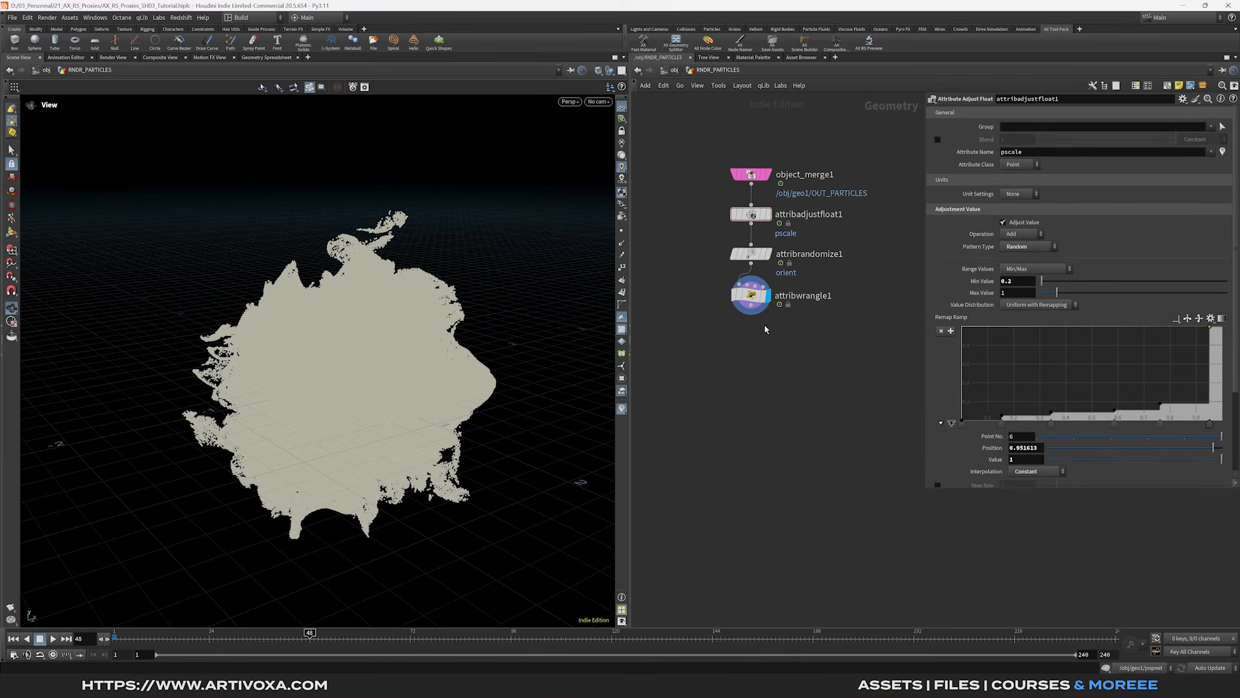
- Add a Point Wrangle below the chain and arrange all five nodes in a column
key("Tab")
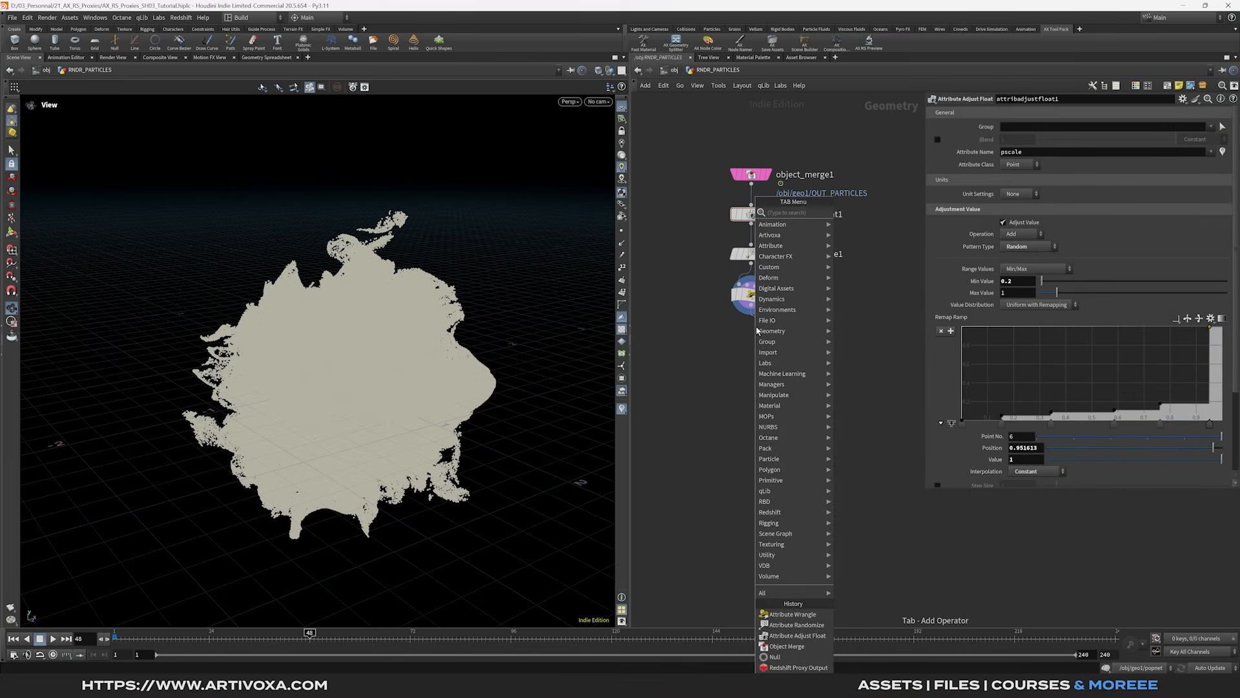
type("pointw")
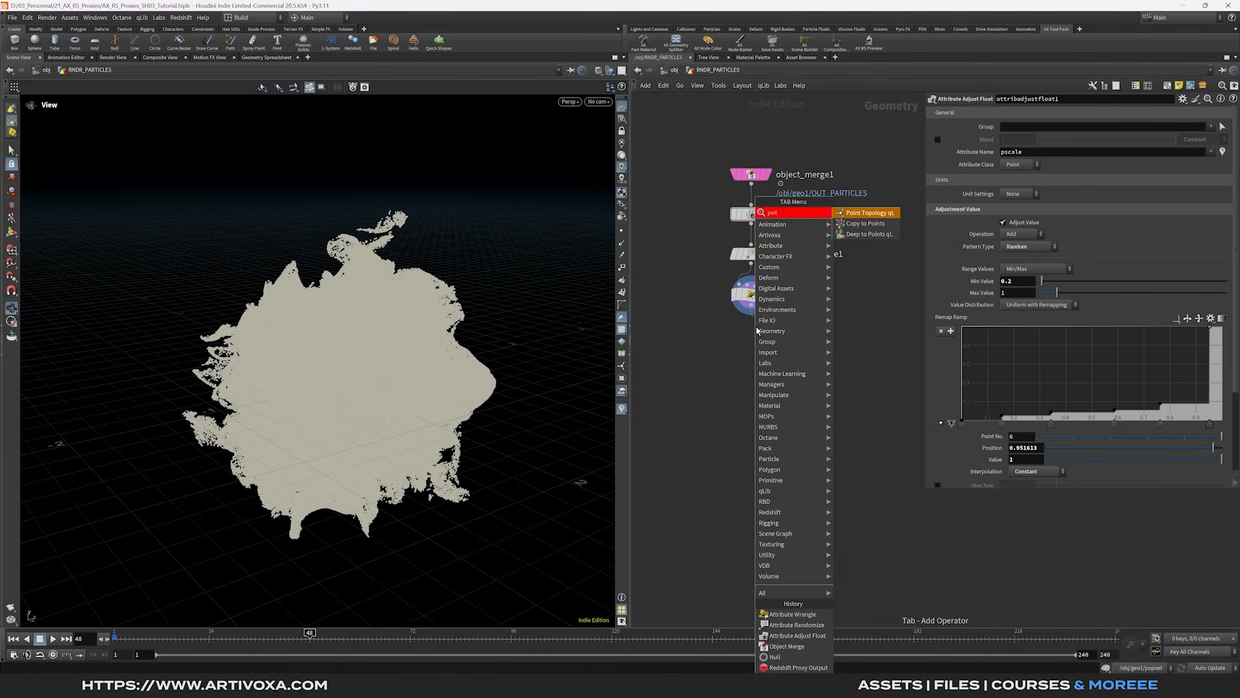
key("Return")
left_click(761, 346)
left_click_drag(760, 346, 781, 153)
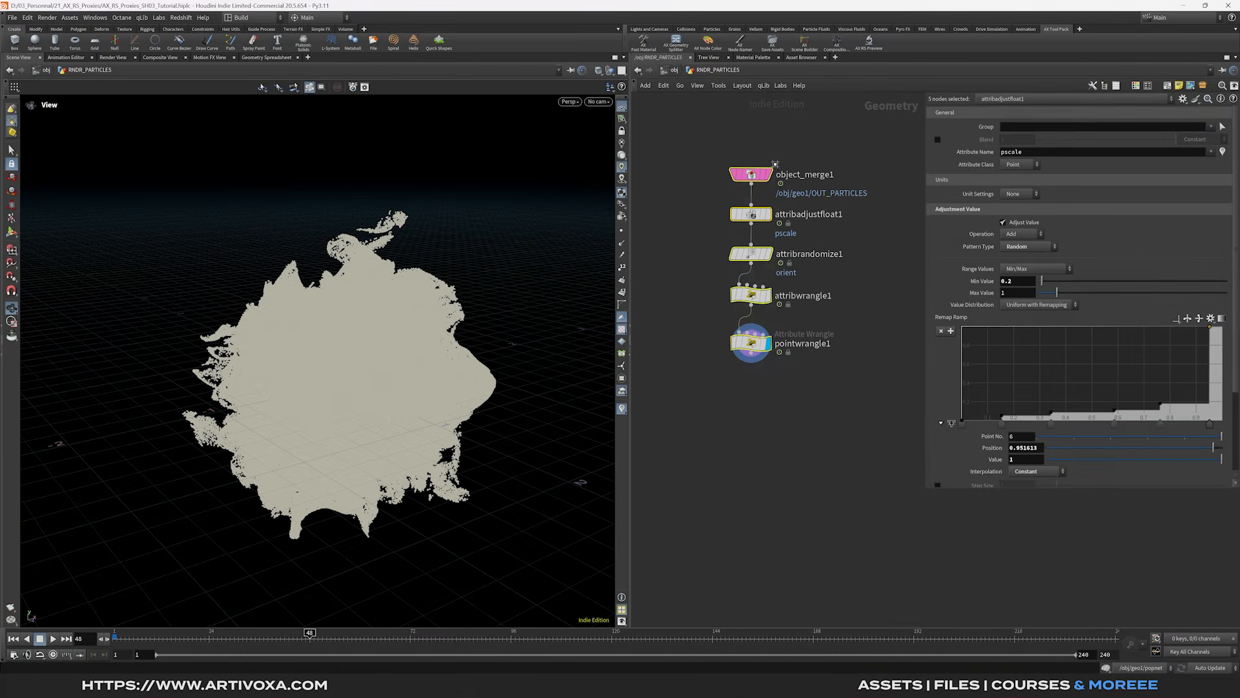
key("l")
left_click(835, 308)
middle_click_drag(836, 308, 817, 318)
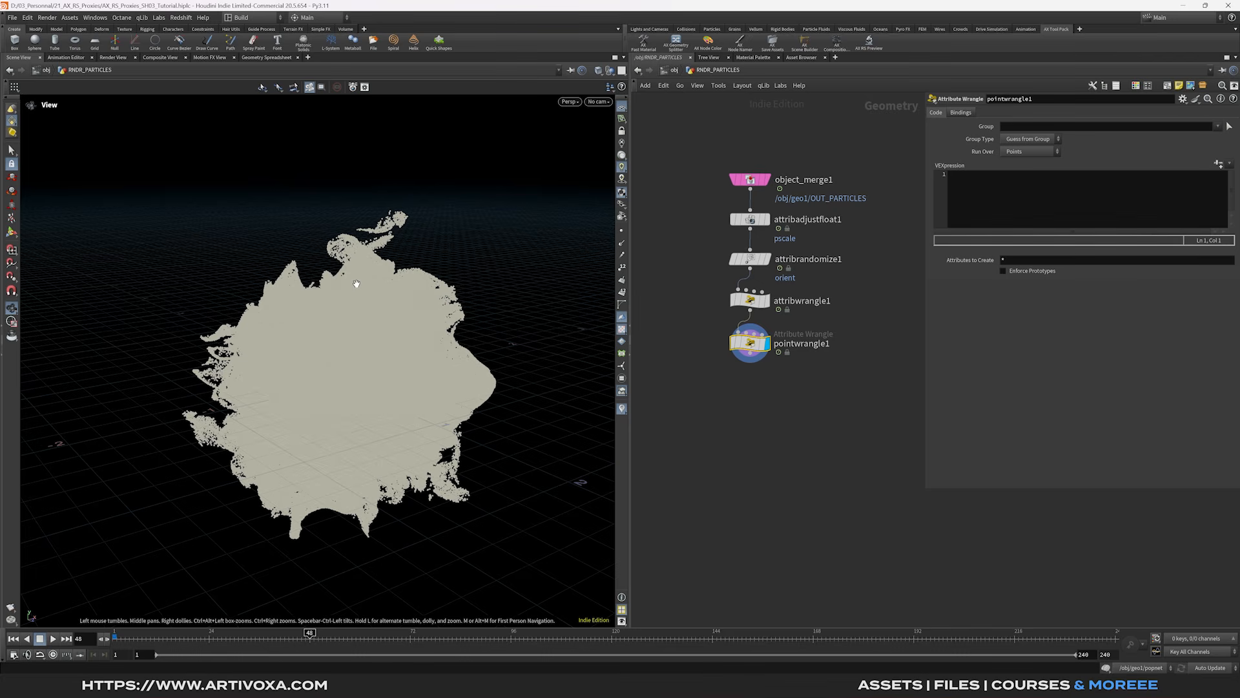
left_click(1011, 202)
type("int ")
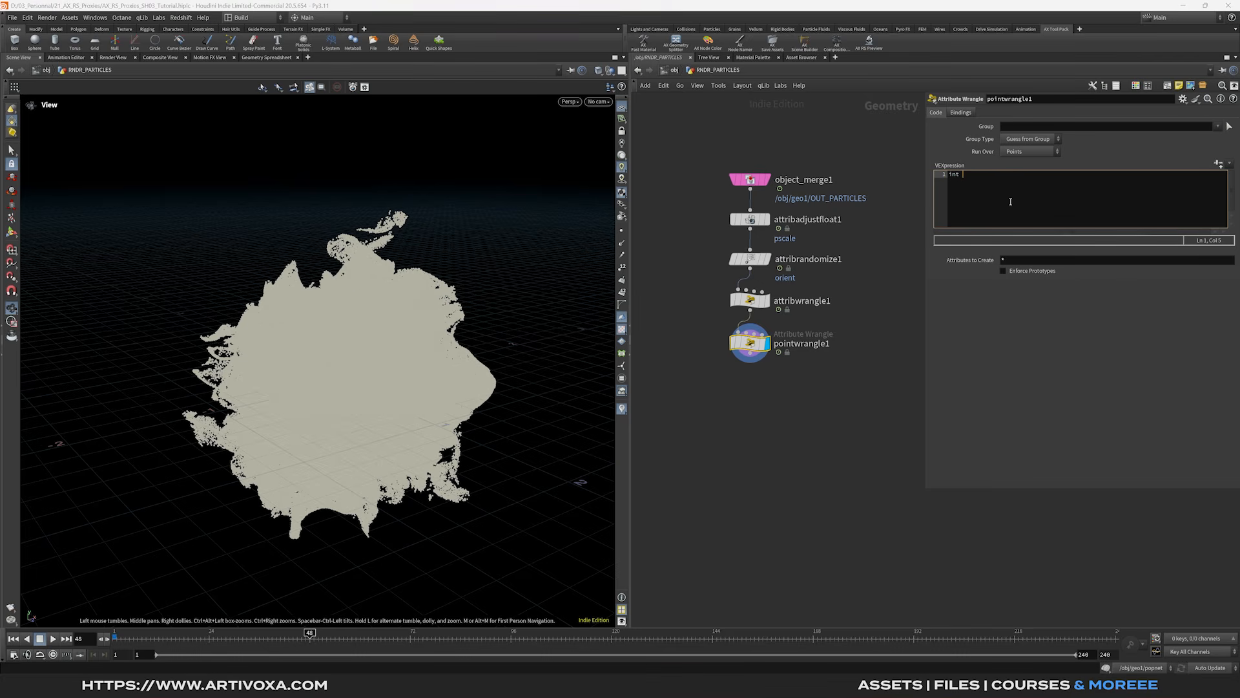
type("total")
type("chi('")
type("total_proxies');")
key("Return")
type("int idx = int(fit01(rand(")
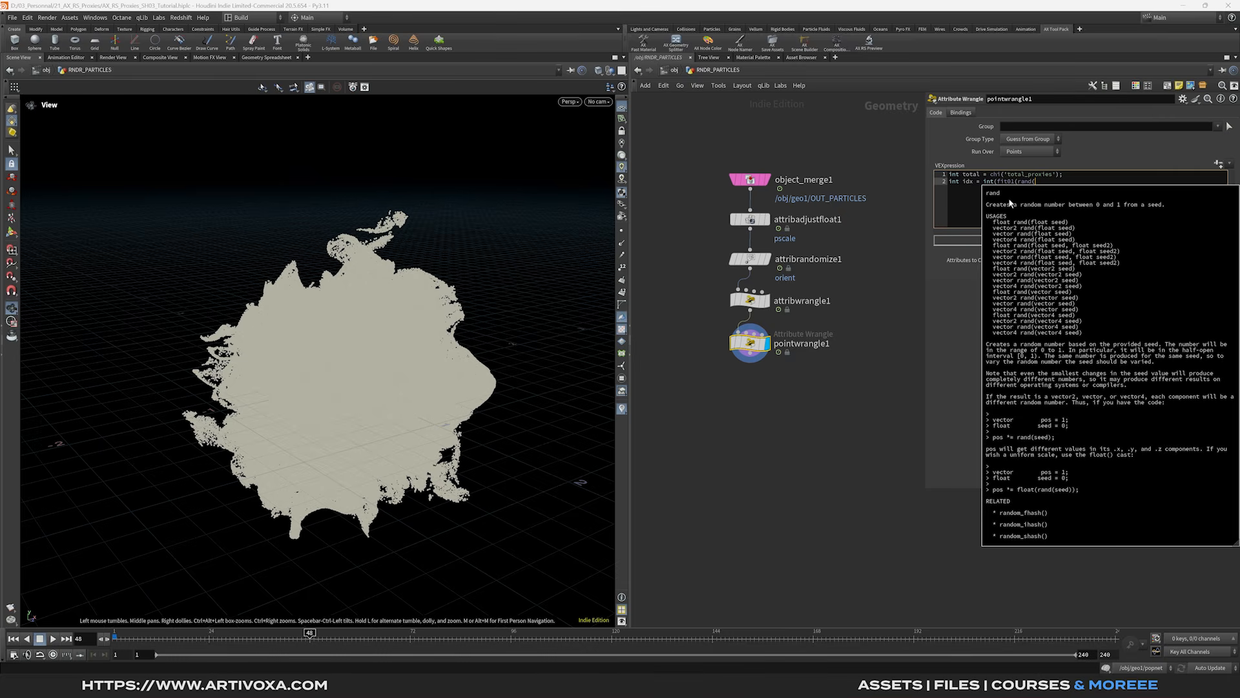
type("@id)")
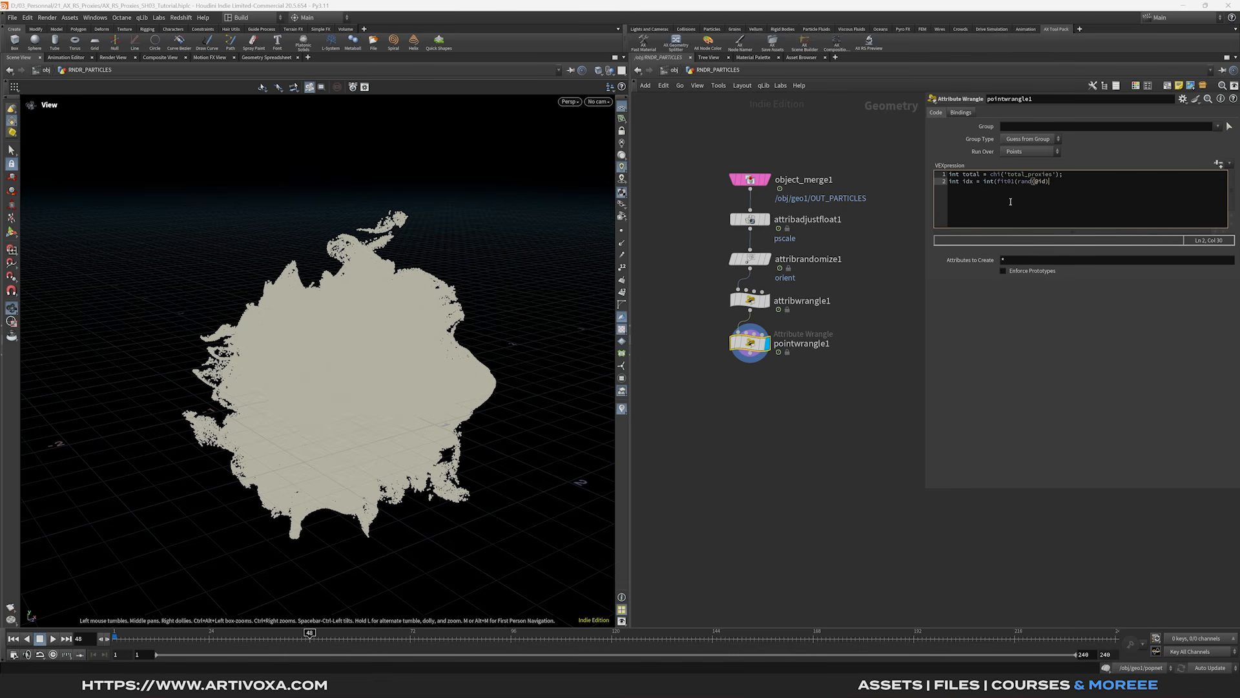
type("total - 1));")
key("Return")
key("Return")
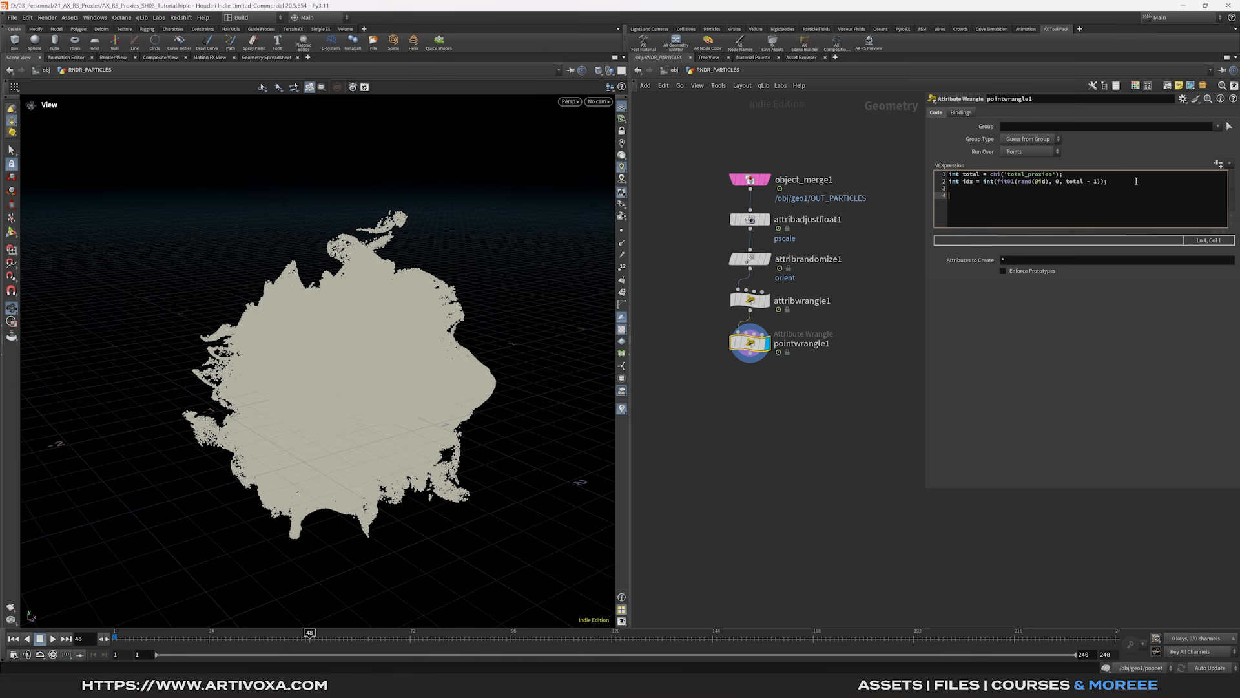
type("s@instancefile")
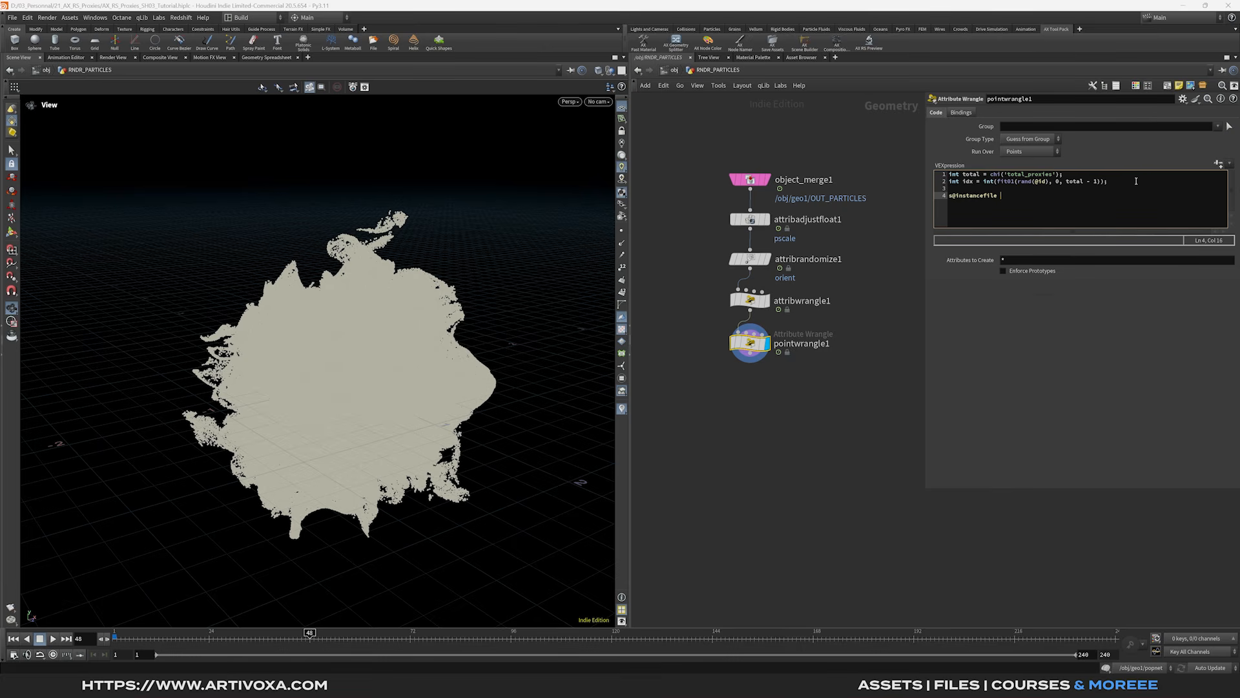
type(" = sp")
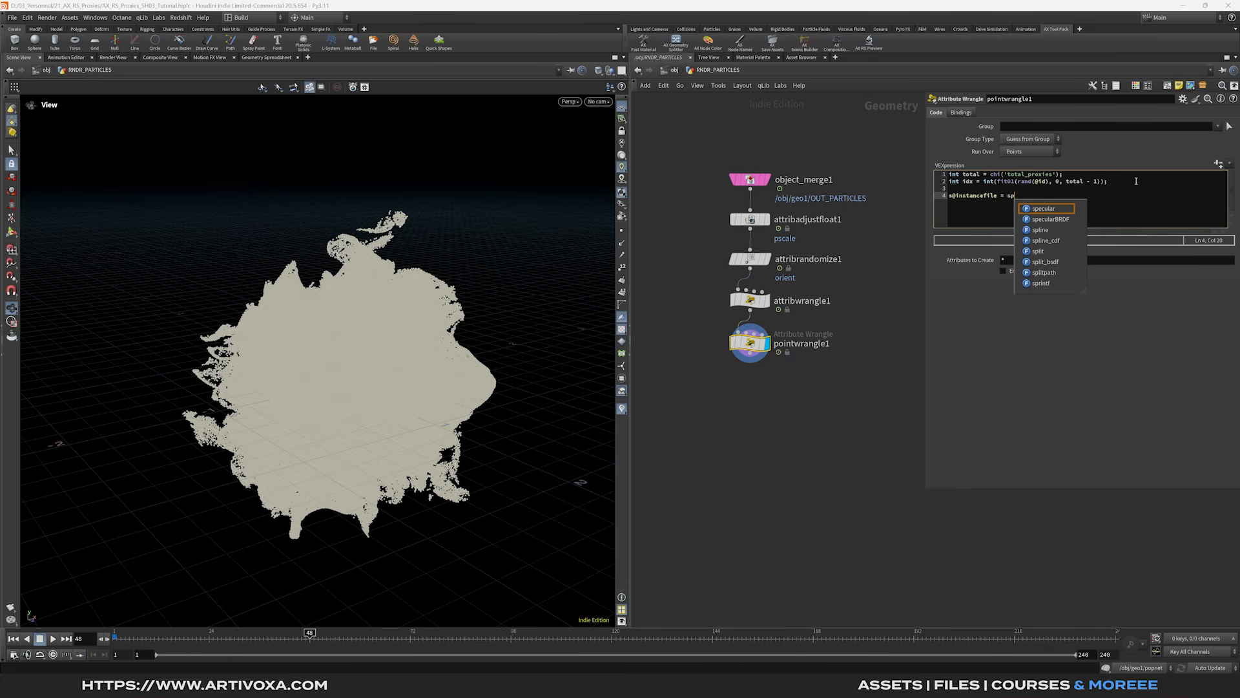
type("rintf")
- Extend the instancefile sprintf with '$HIP/proxy/' and paste the rock_Redshift_Proxy_Output1 file name
key("Escape")
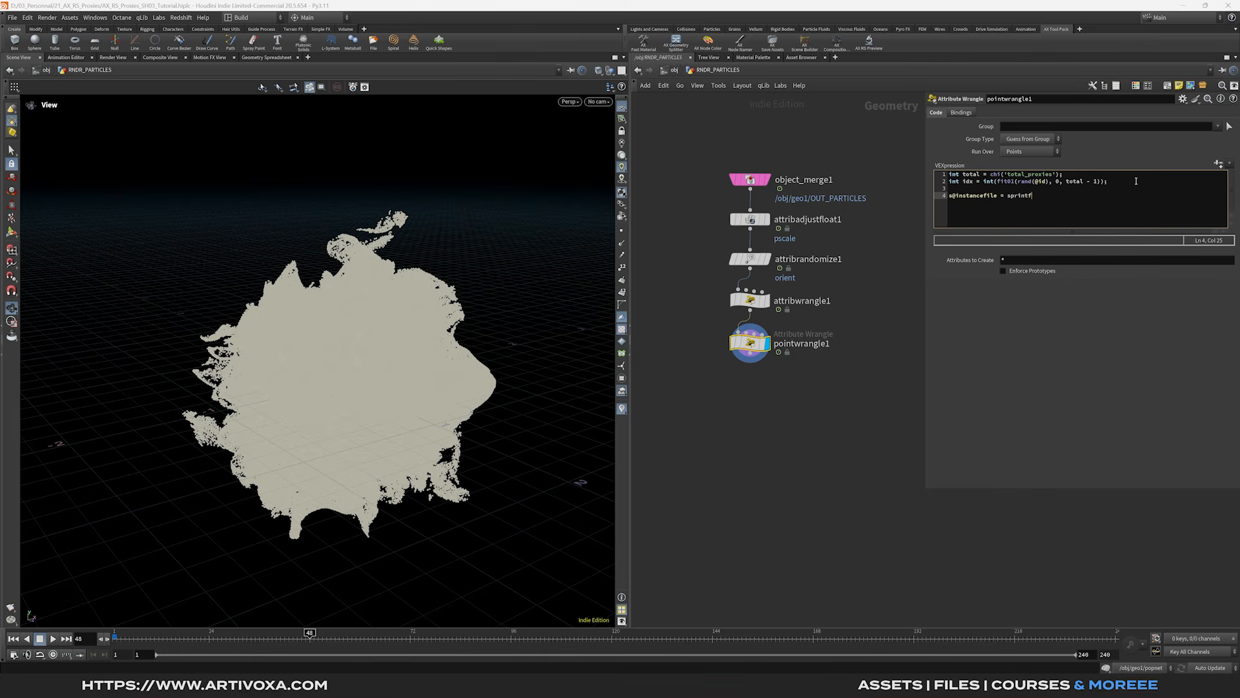
type("(")
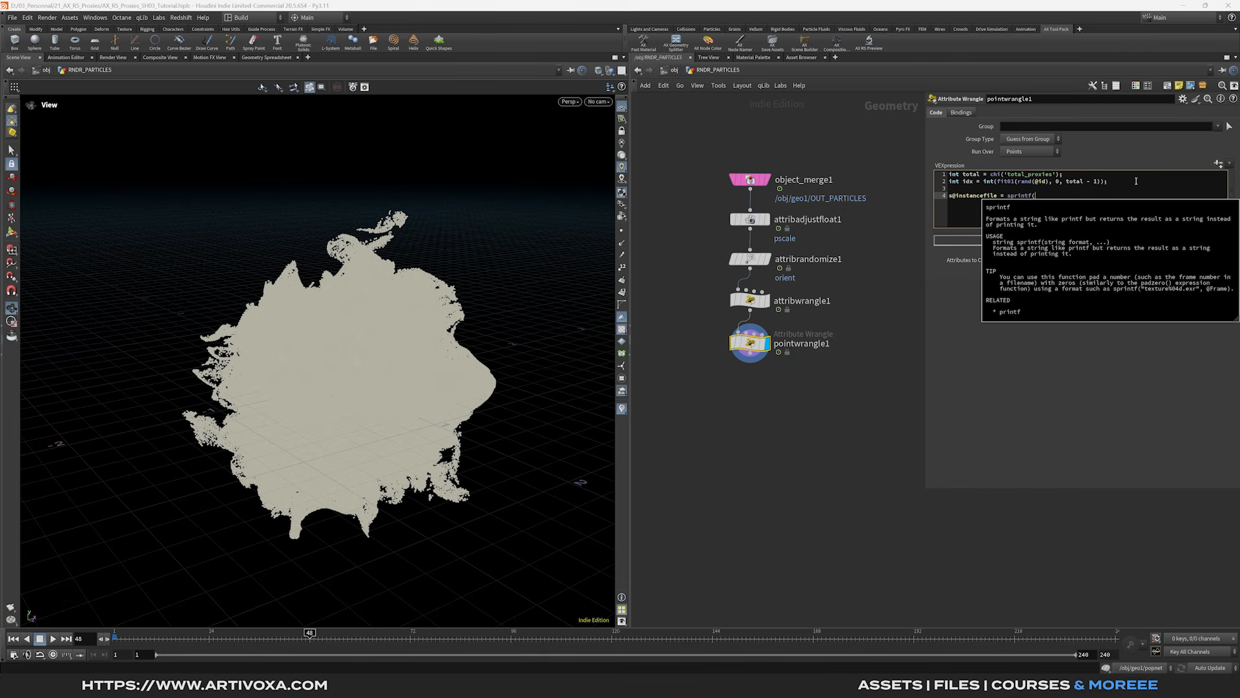
type("\"")
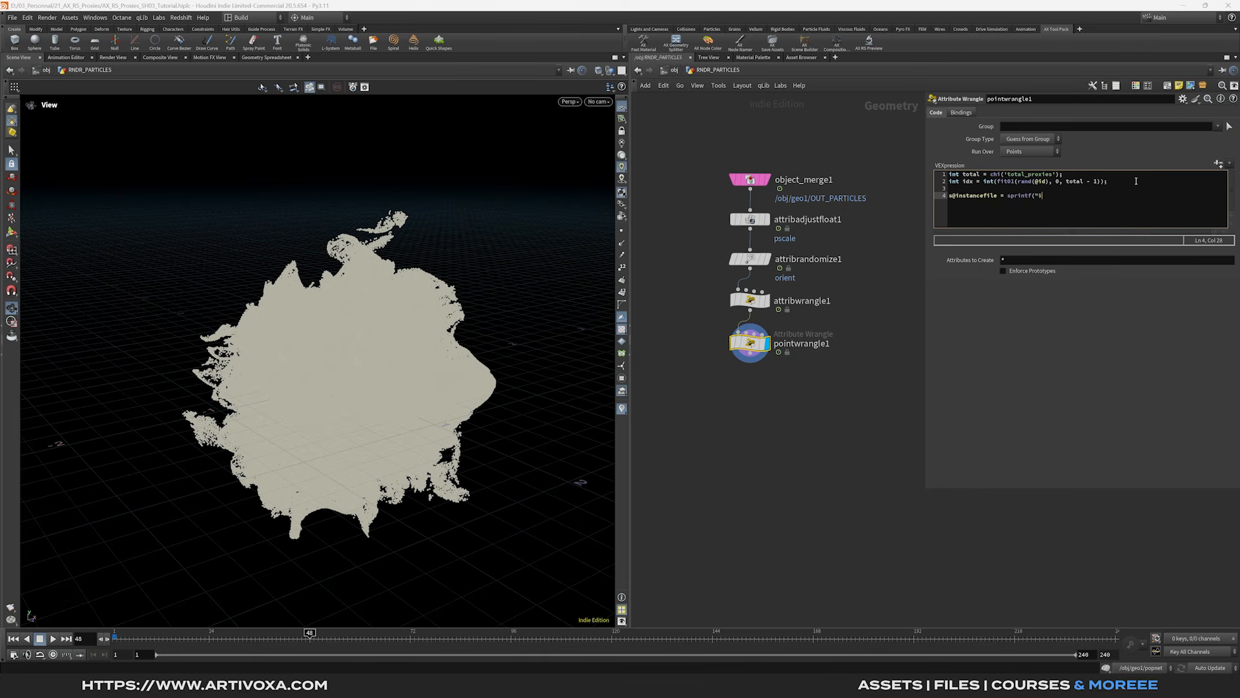
type("$HIP/proxy/")
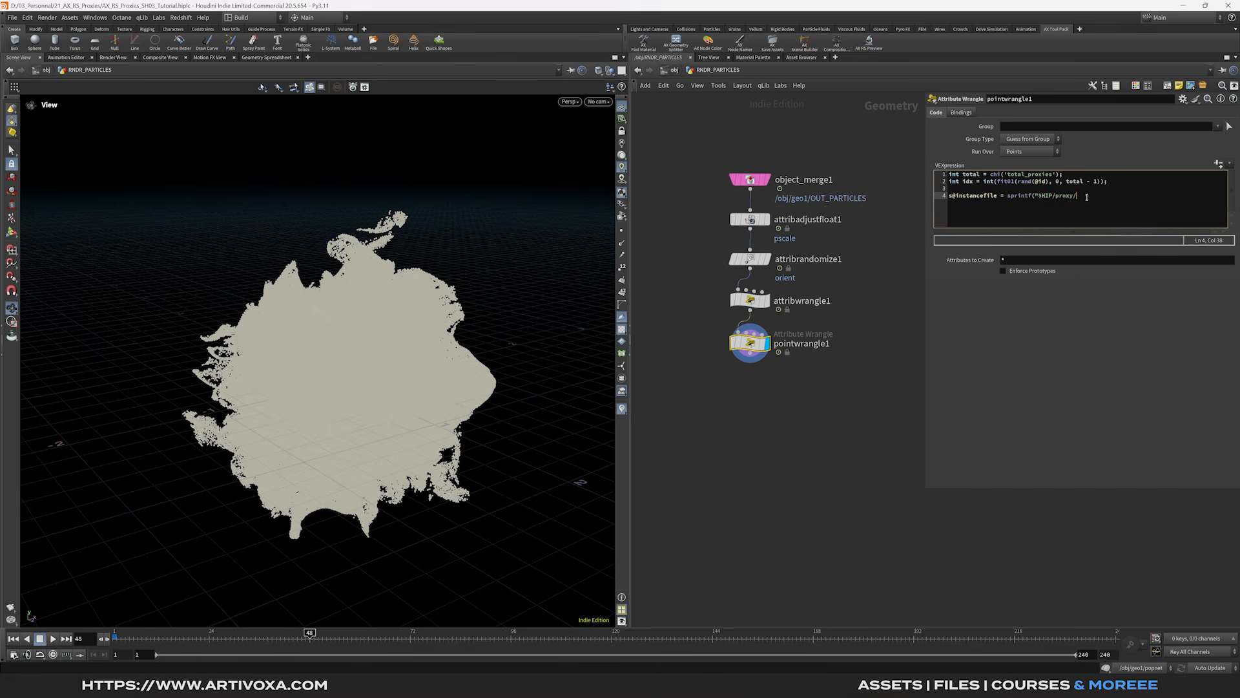
type("rock_Redshift_Proxy_Output1")
left_click_drag(1073, 199, 1106, 199)
key("alt+Tab")
left_click_drag(643, 161, 517, 110)
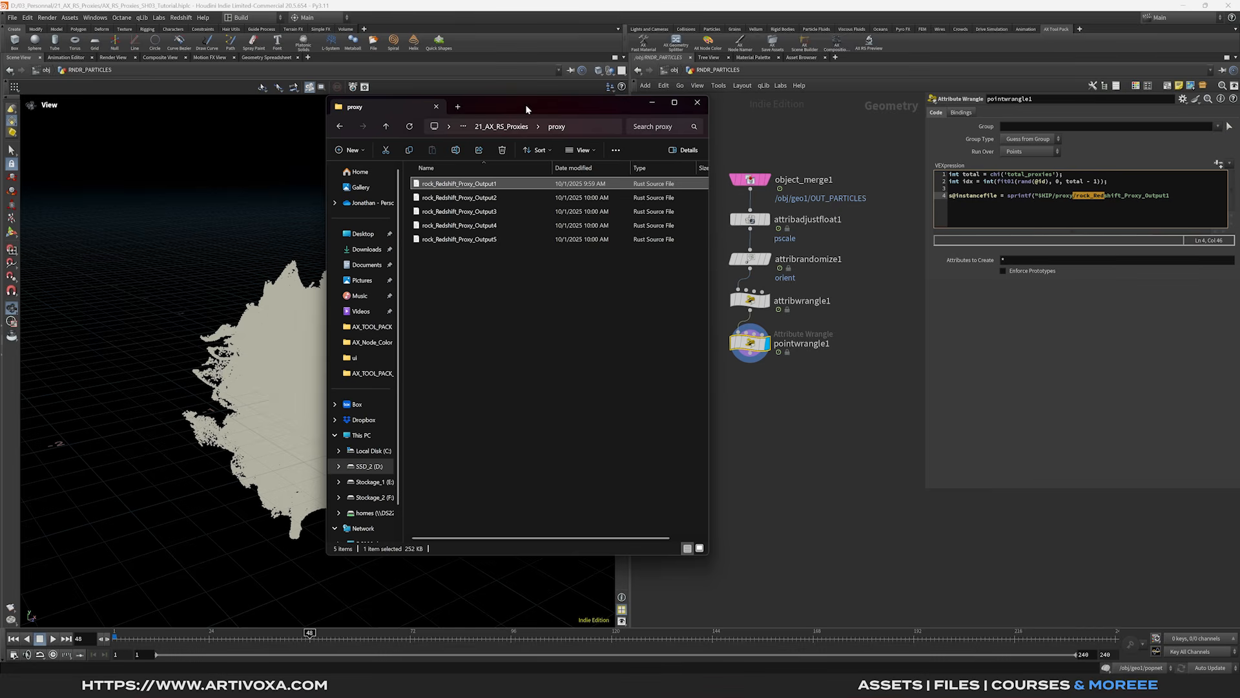
key("alt+Tab")
left_click(1095, 204)
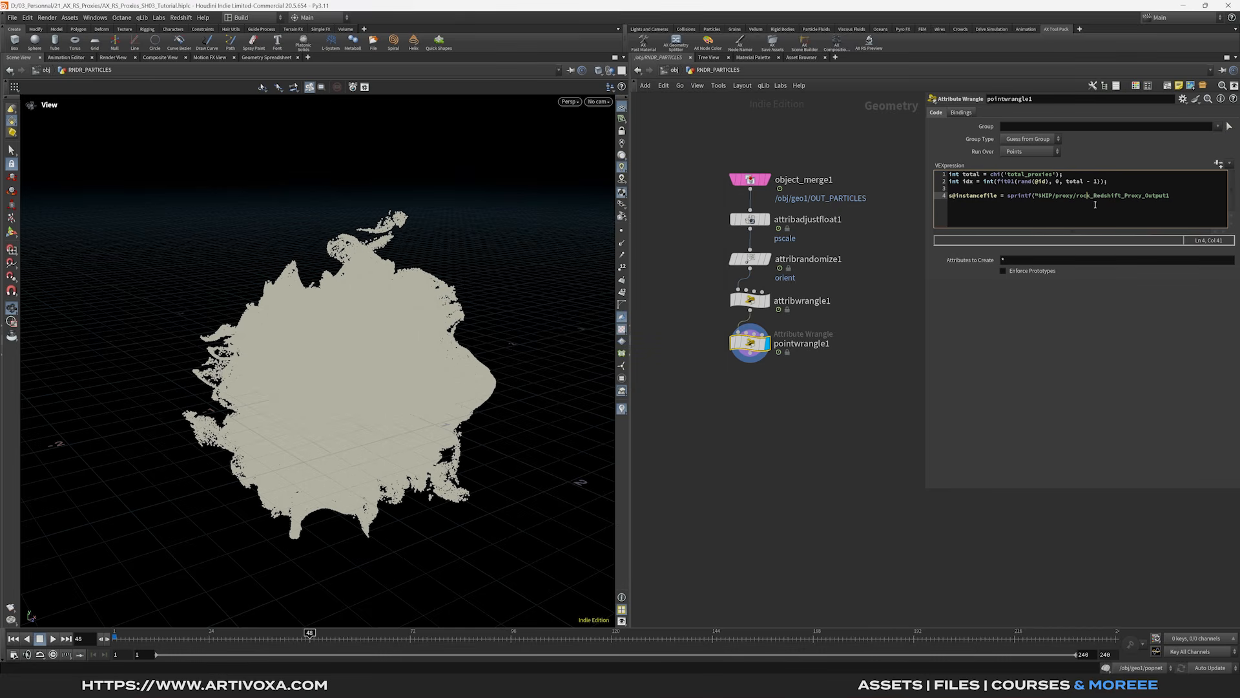
- End the path in a %d-numbered .rs file filled by idx + 1
left_click(1173, 198)
type("d")
- Close the instancefile line and add a null named RNDR_PARTICLES below pointwrangle1
type(";")
right_click(750, 353)
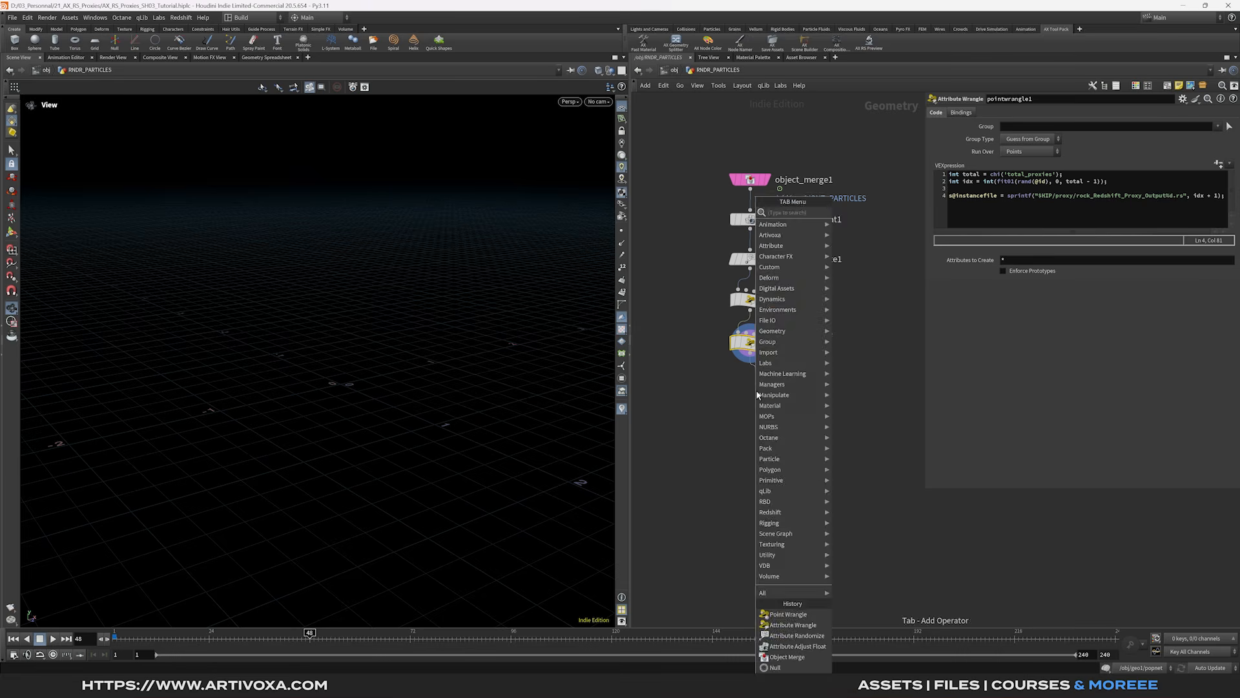
type("n")
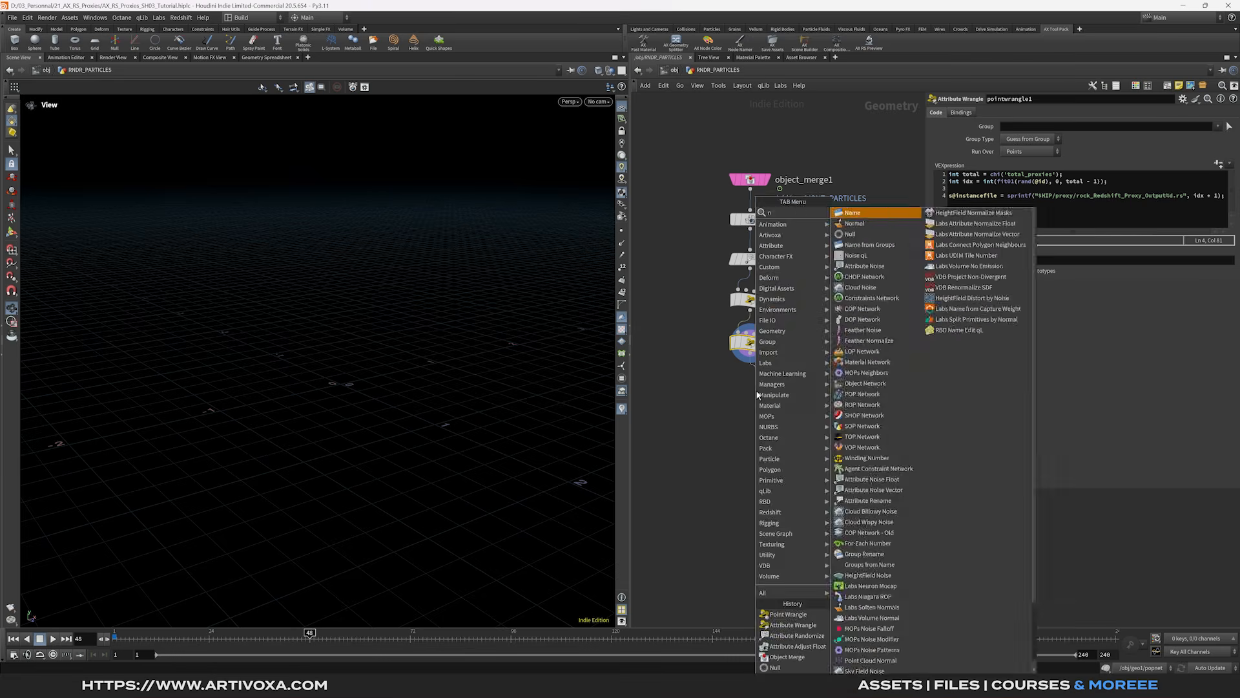
key("Return")
left_click(757, 392)
double_click(783, 390)
type("RNDR_PARTICLES")
key("Return")
left_click(772, 278)
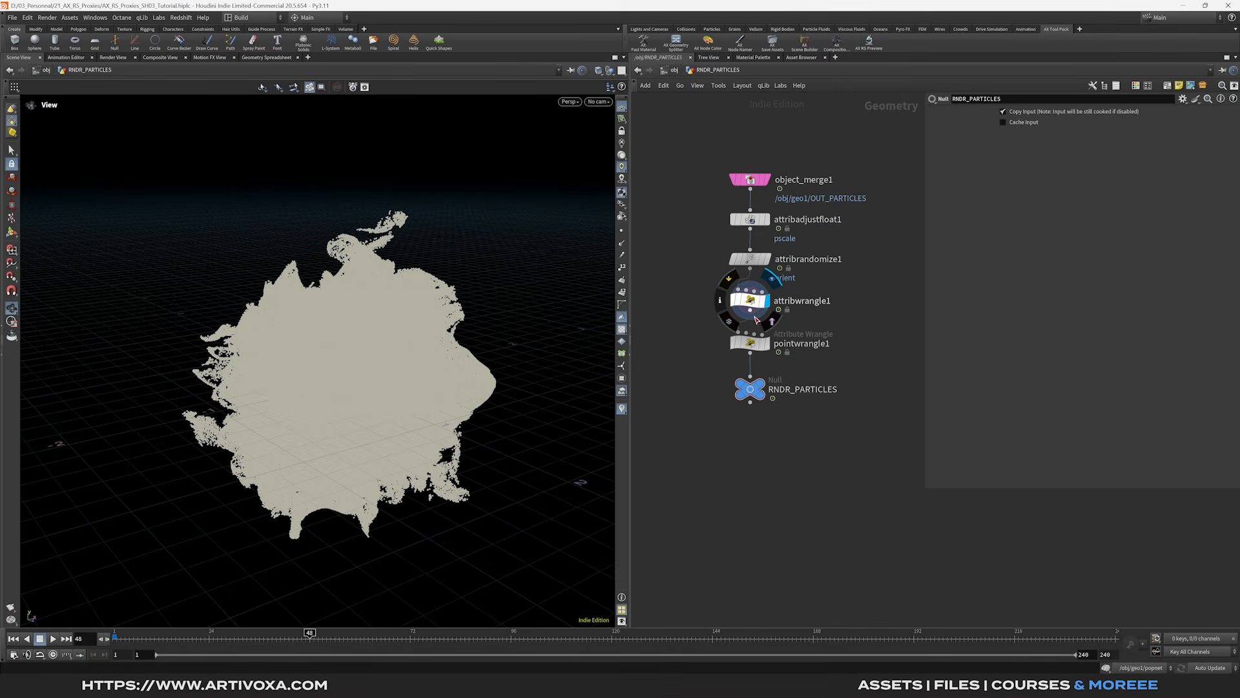
- Branch a Delete node off the randomized particles, randomly deleting 90% of points
left_click(752, 276)
key("Tab")
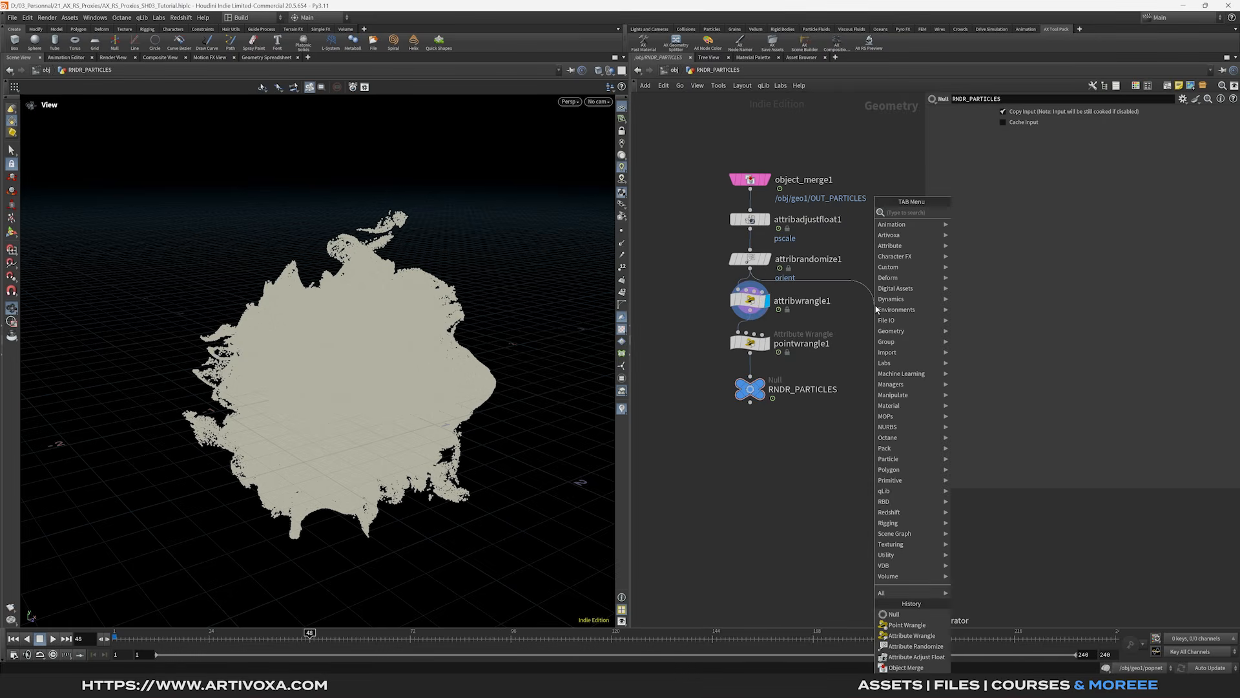
type("del")
key("Return")
left_click(879, 302)
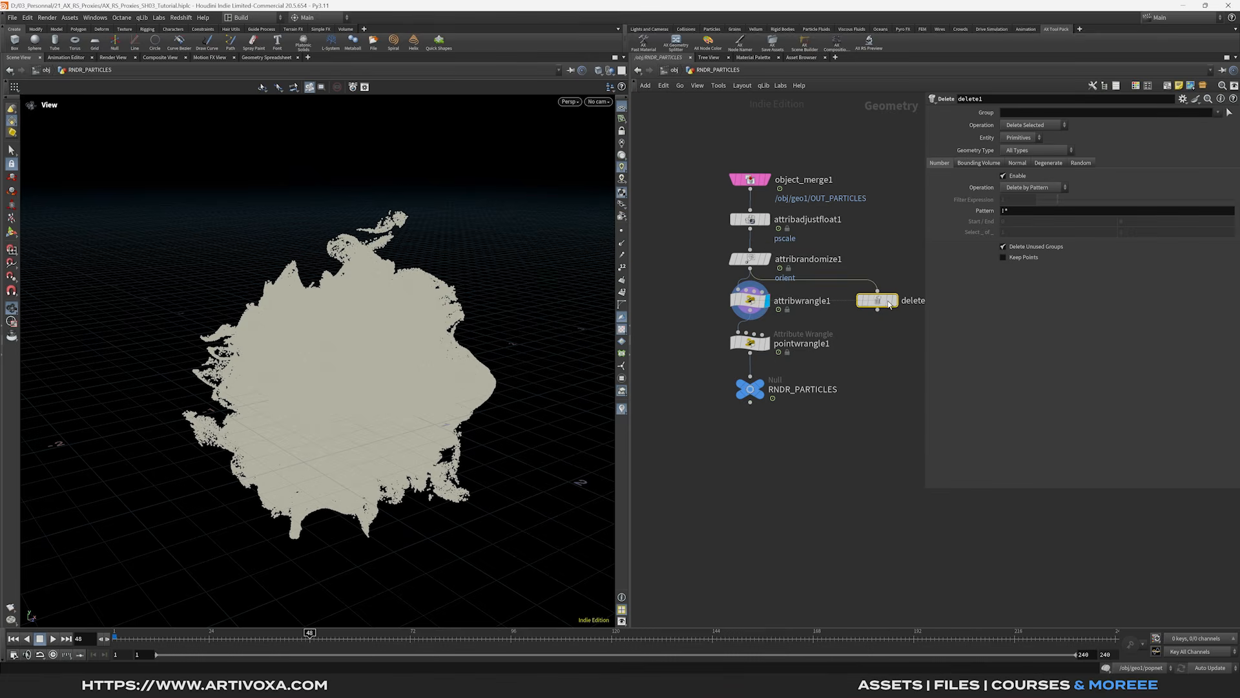
left_click(901, 318)
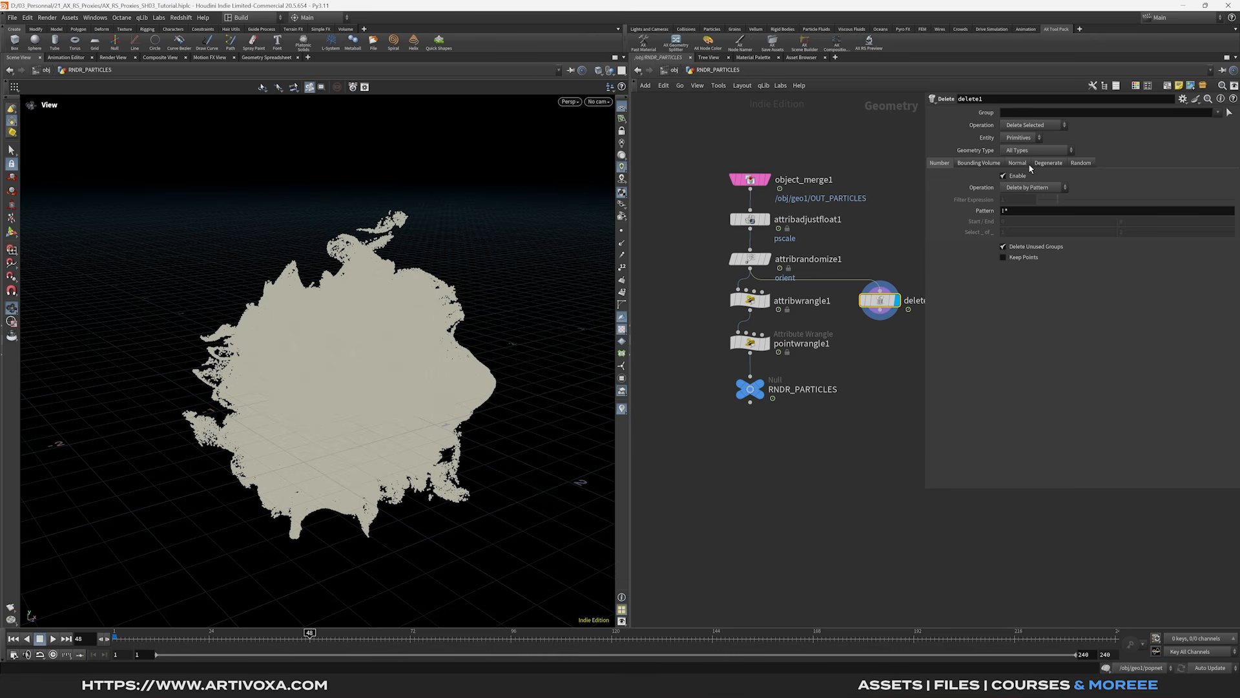
left_click(1012, 159)
left_click(1087, 164)
left_click(1002, 176)
left_click(1002, 210)
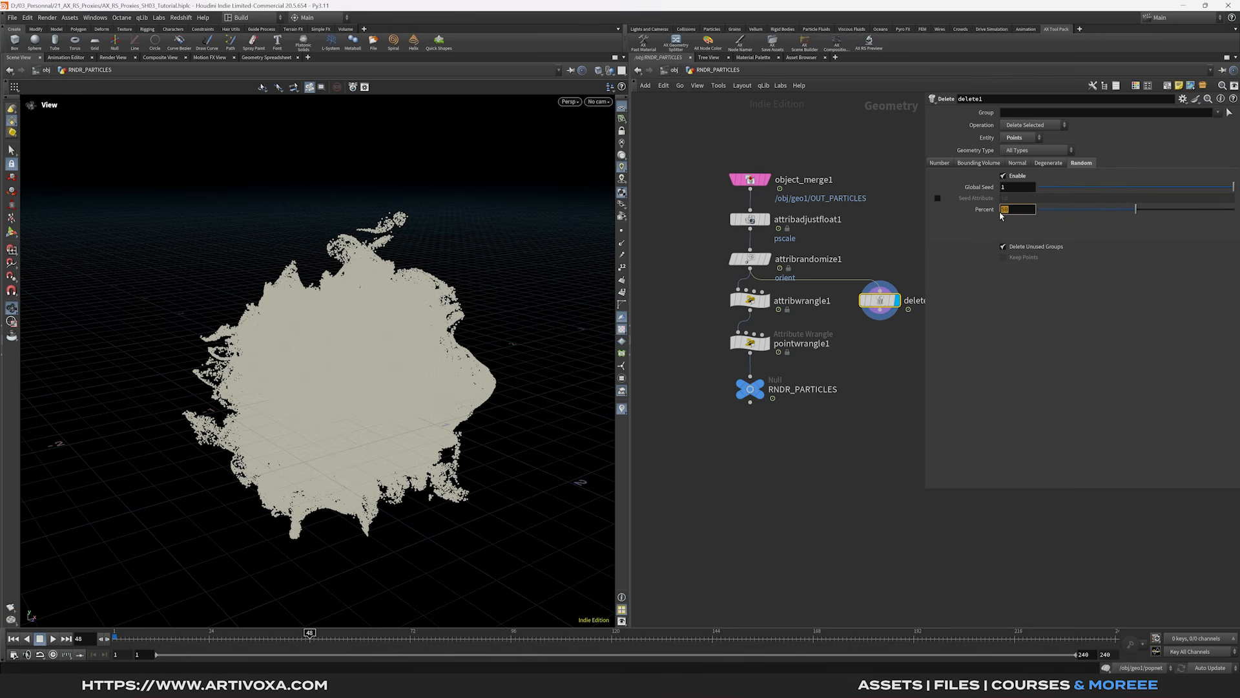
type("90")
key("Return")
- Add a null named FOR_VIZ below delete1
middle_click_drag(887, 322, 815, 309)
key("Tab")
type("null")
key("Return")
left_click(812, 319)
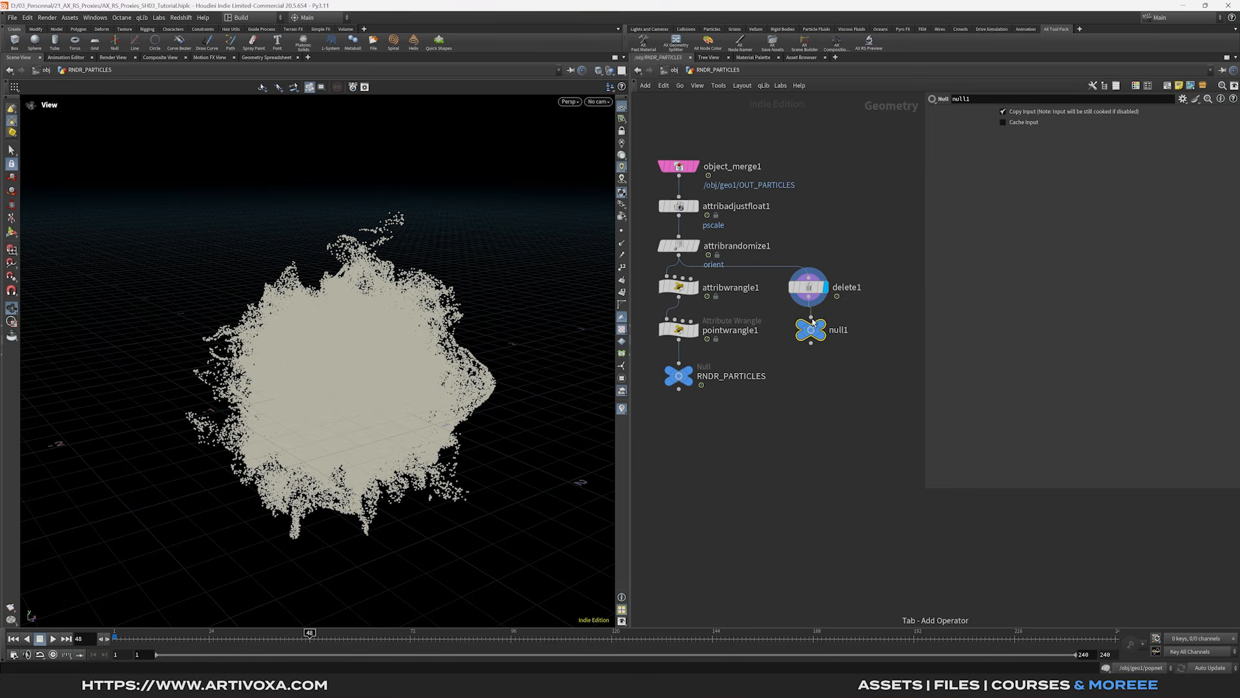
left_click_drag(813, 320, 812, 366)
double_click(835, 376)
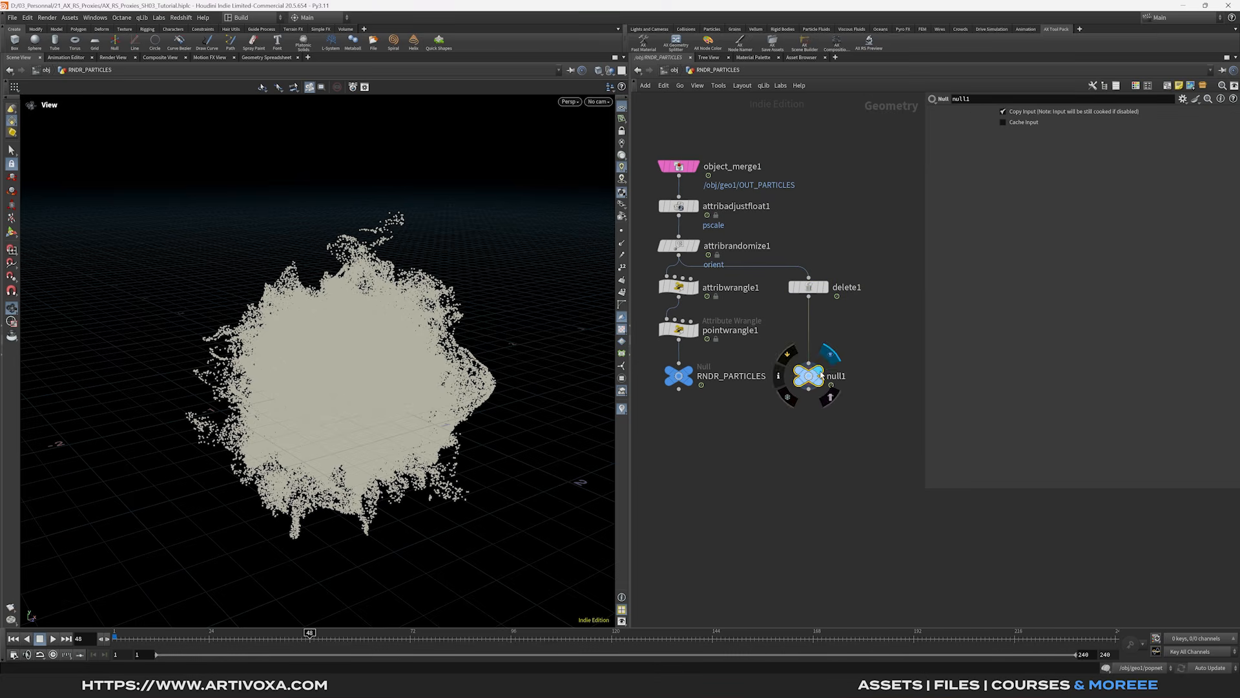
type("FOR_VIZ")
left_click(847, 460)
- Set the display flag on FOR_VIZ and the render flag on RNDR_PARTICLES
left_click_drag(854, 343, 785, 413)
left_click(828, 355)
left_click(690, 375)
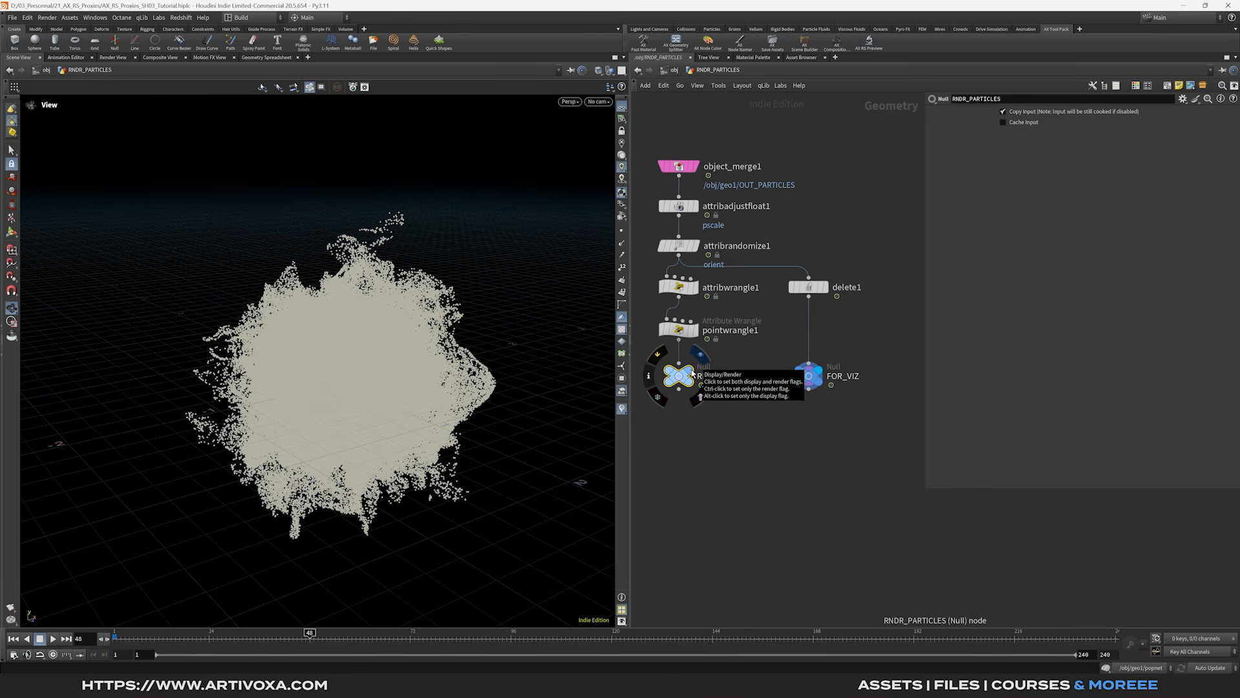
left_click(694, 373, "ctrl")
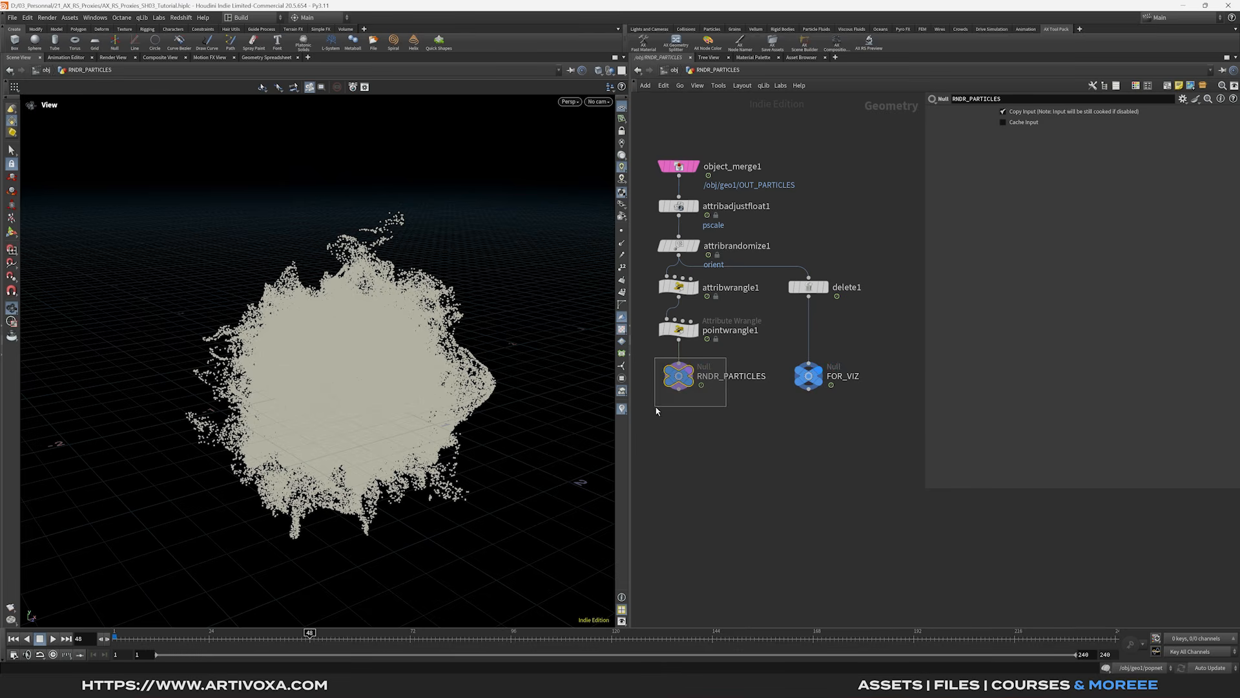
mouse_move(796, 403)
left_mouse_down()
mouse_move(847, 349)
mouse_move(872, 345)
left_mouse_up()
- Create an RNDR_PARTICLES object at scene level with the shelf tool
left_click(708, 41)
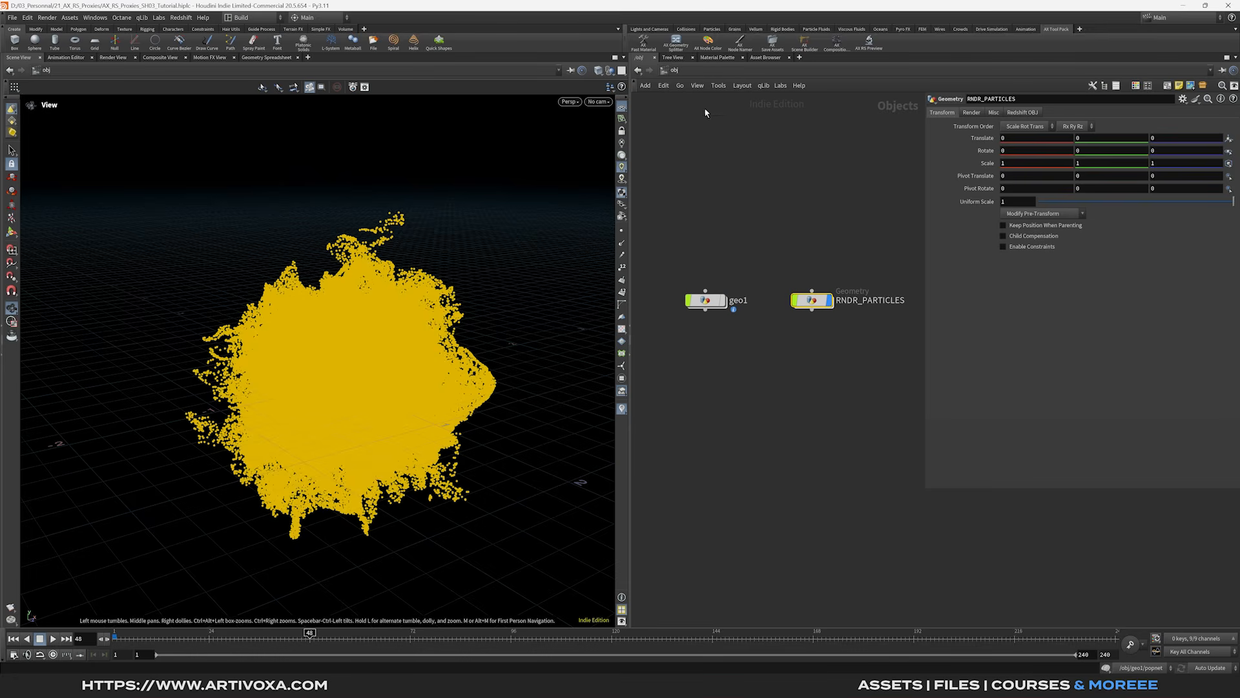
left_click(599, 102)
left_click(770, 218)
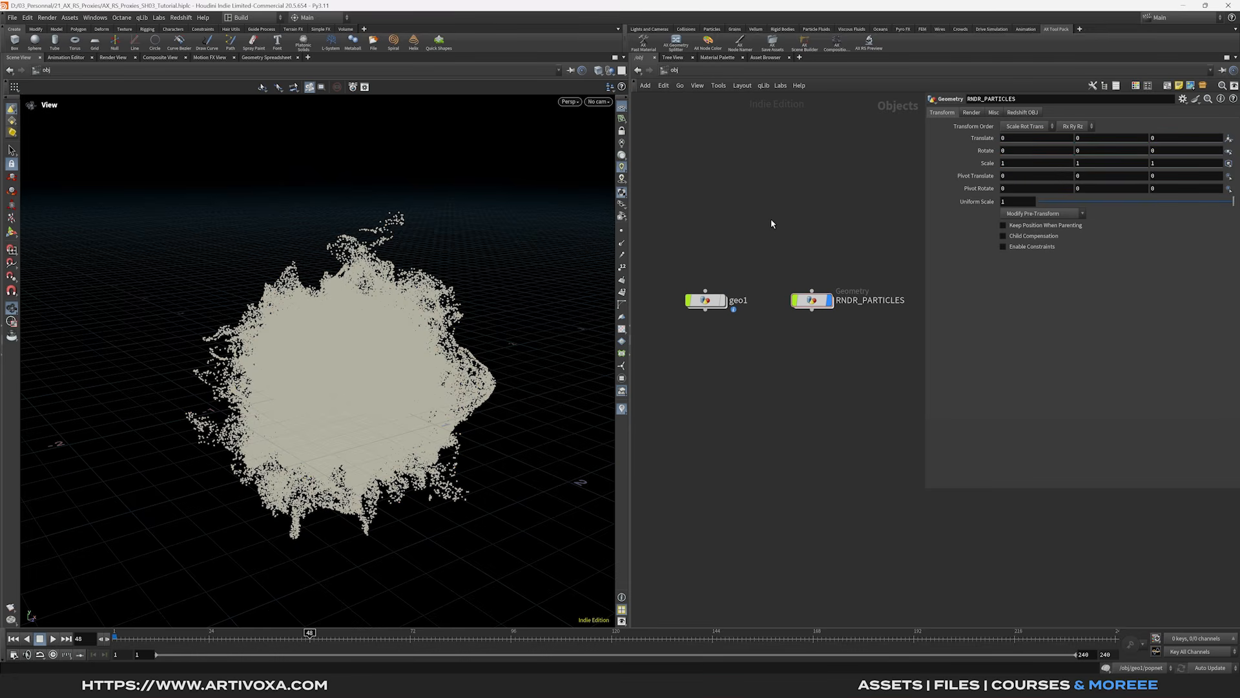
scroll(739, 246, "up", 2)
- Add a camera, cam1, with the HDTV 1080 (1920×1080) resolution preset
key("Tab")
type("cam")
key("Return")
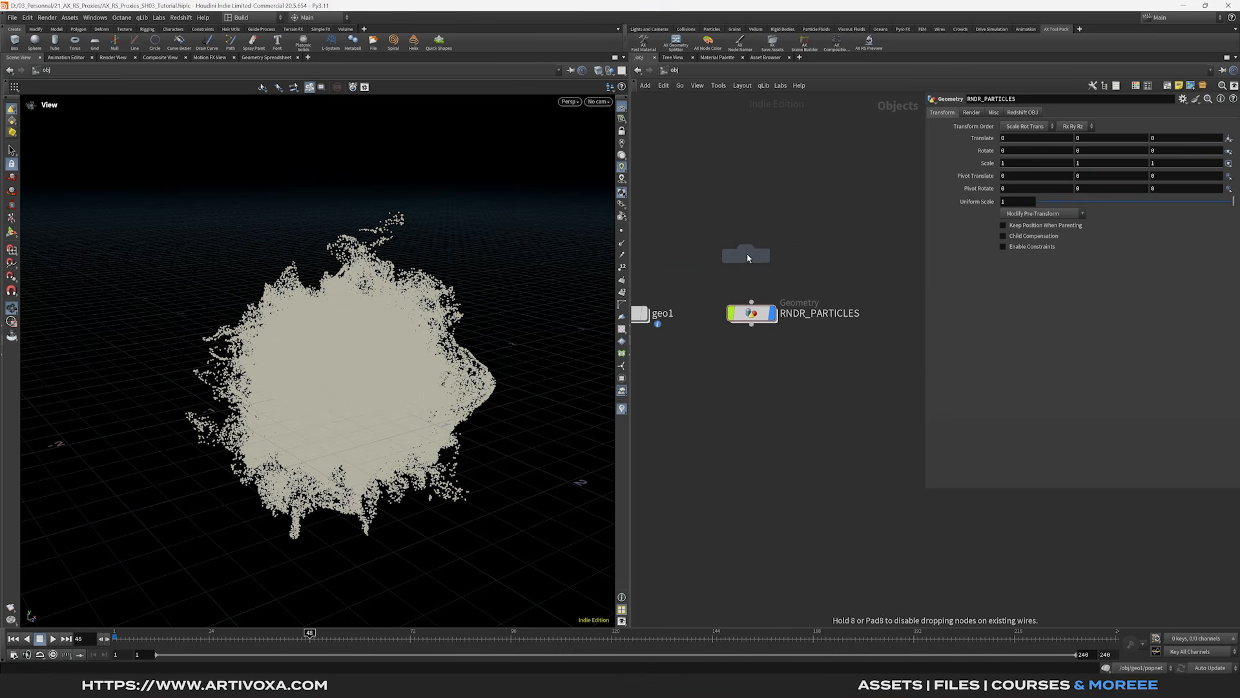
left_click(751, 252)
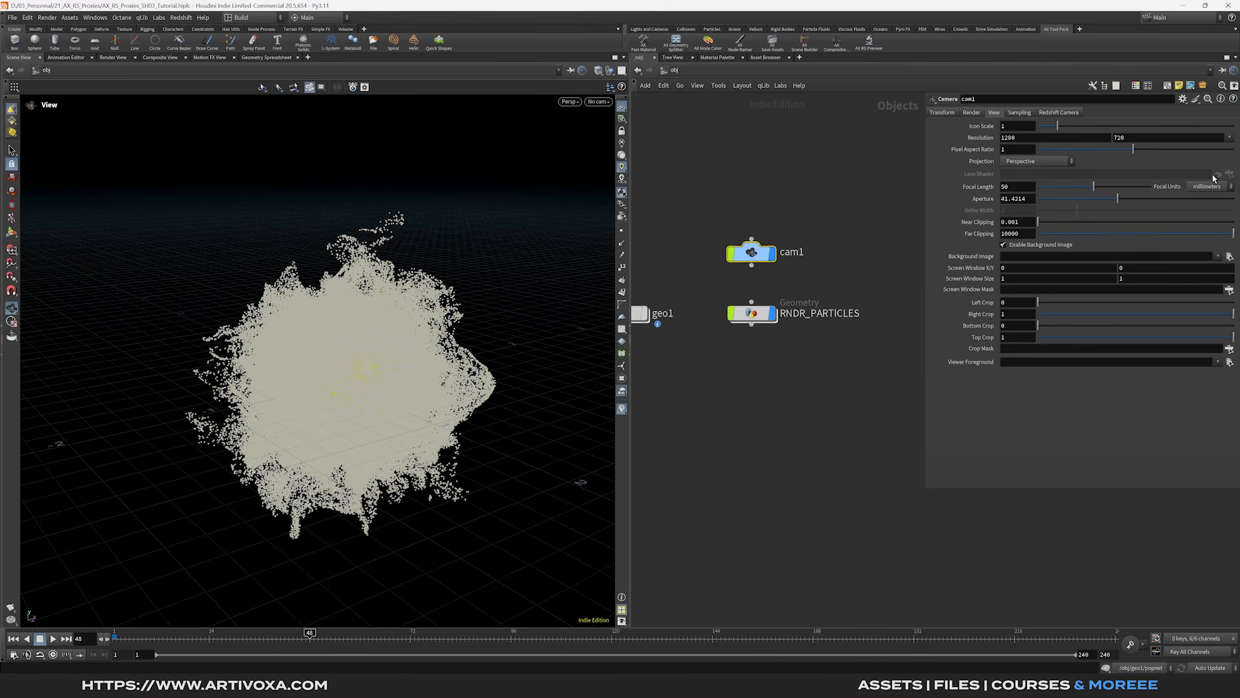
left_click(1229, 138)
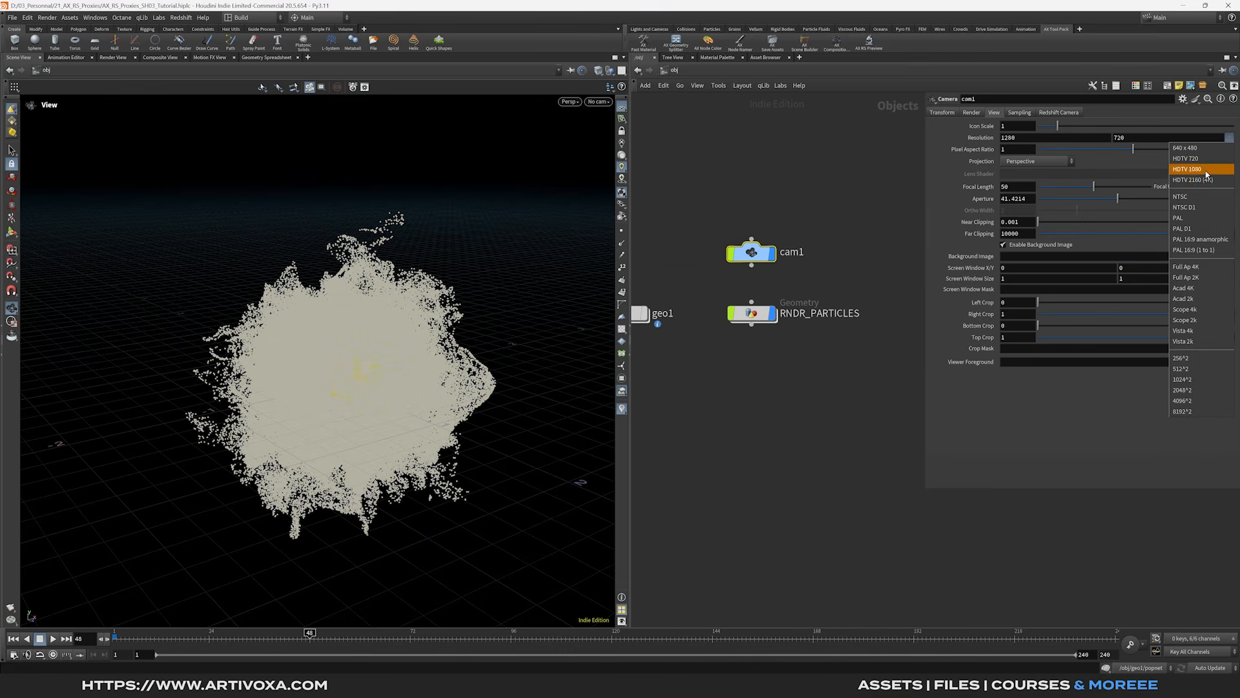
left_click(1205, 170)
- Look through cam1 with the view locked and tumble it to frame the splash
left_click(597, 101)
left_click(622, 151)
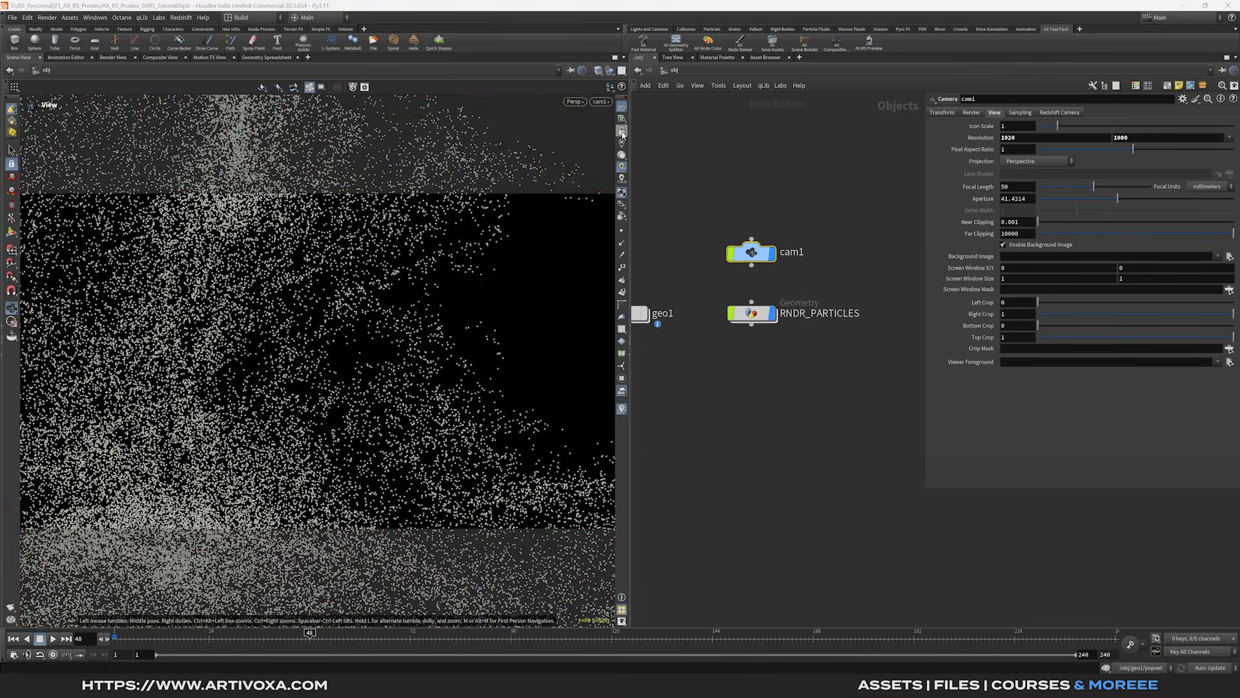
left_click(622, 133)
scroll(369, 306, "up", 5)
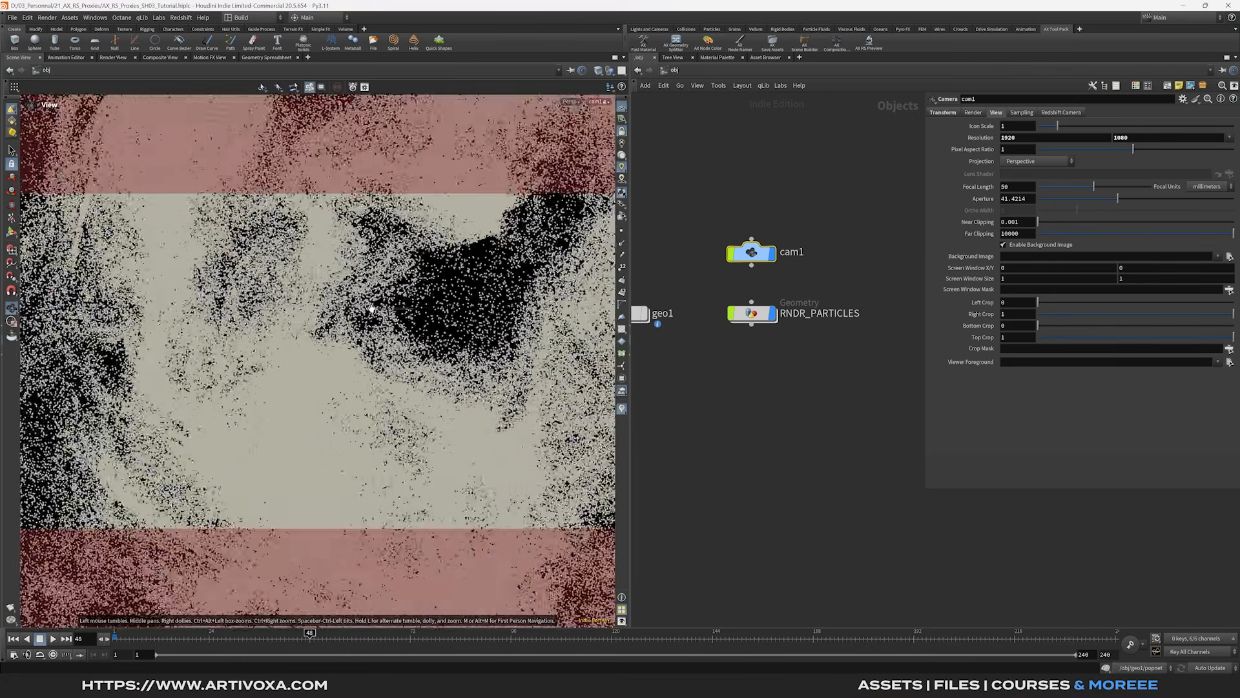
scroll(371, 308, "down", 8)
left_click_drag(285, 391, 398, 373)
middle_click_drag(825, 372, 783, 380)
- Add an RS Light Dome to the network and assign it an HDRI texture
key("Tab")
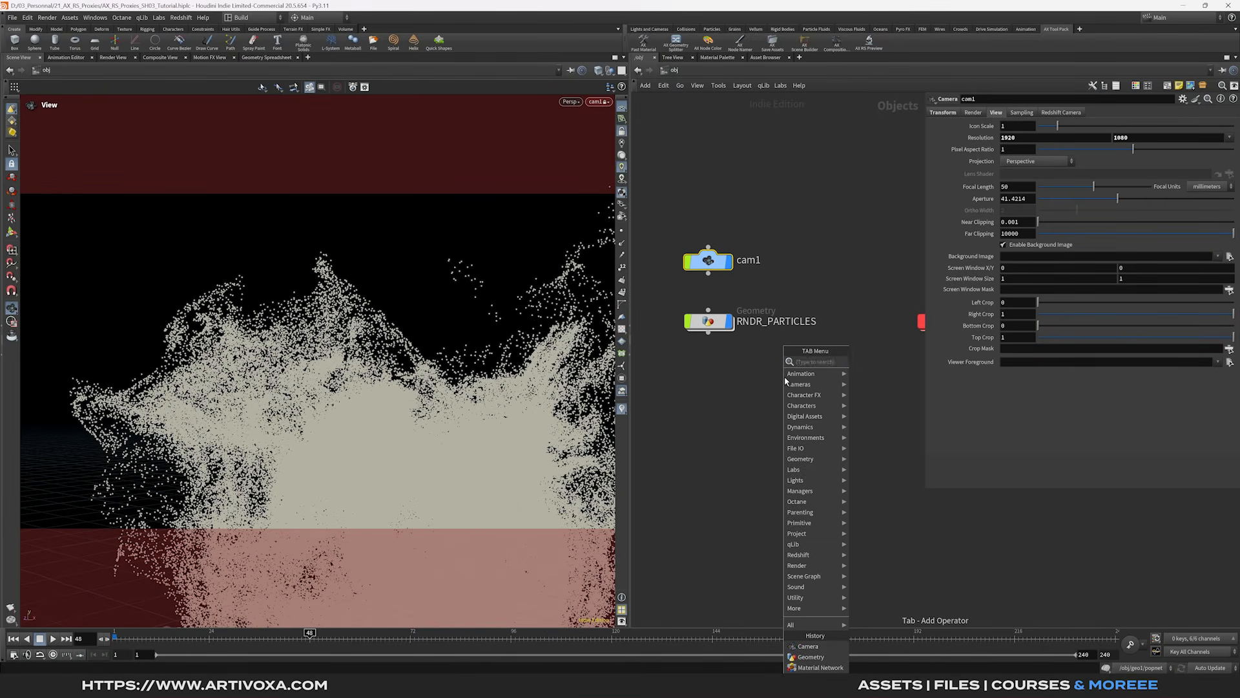
type("rs")
key("Escape")
key("Tab")
type("rs")
key("Down")
key("Return")
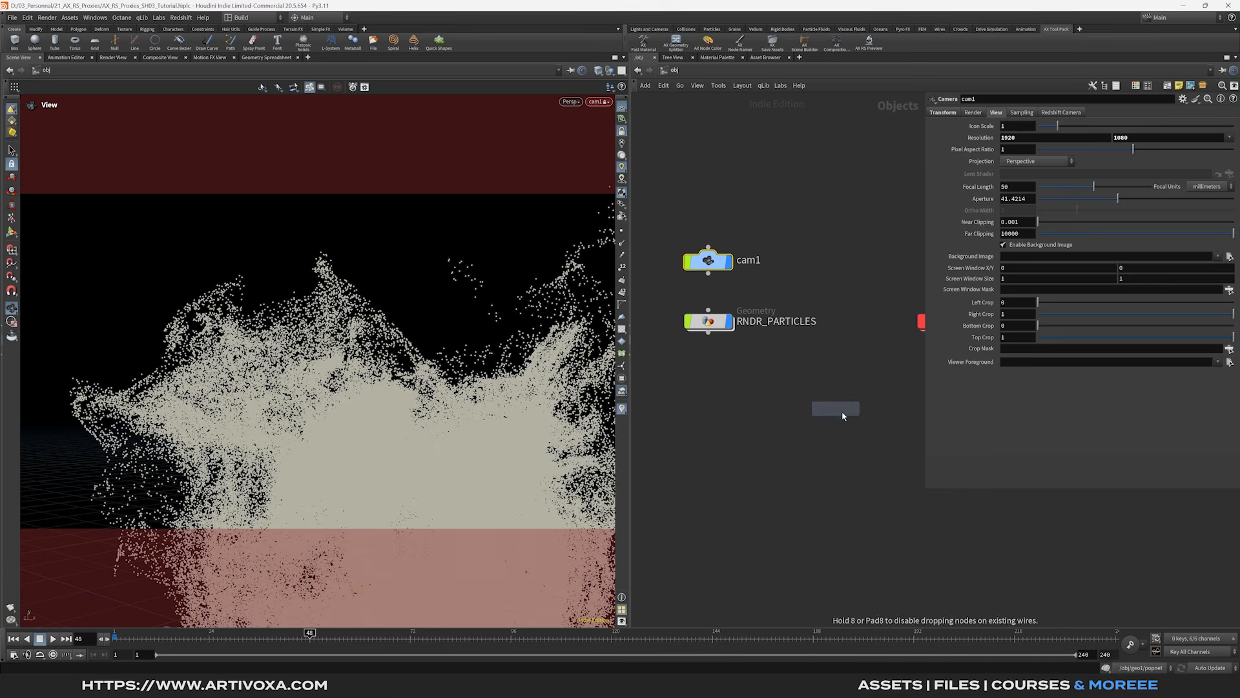
left_click(859, 417)
left_click(969, 112)
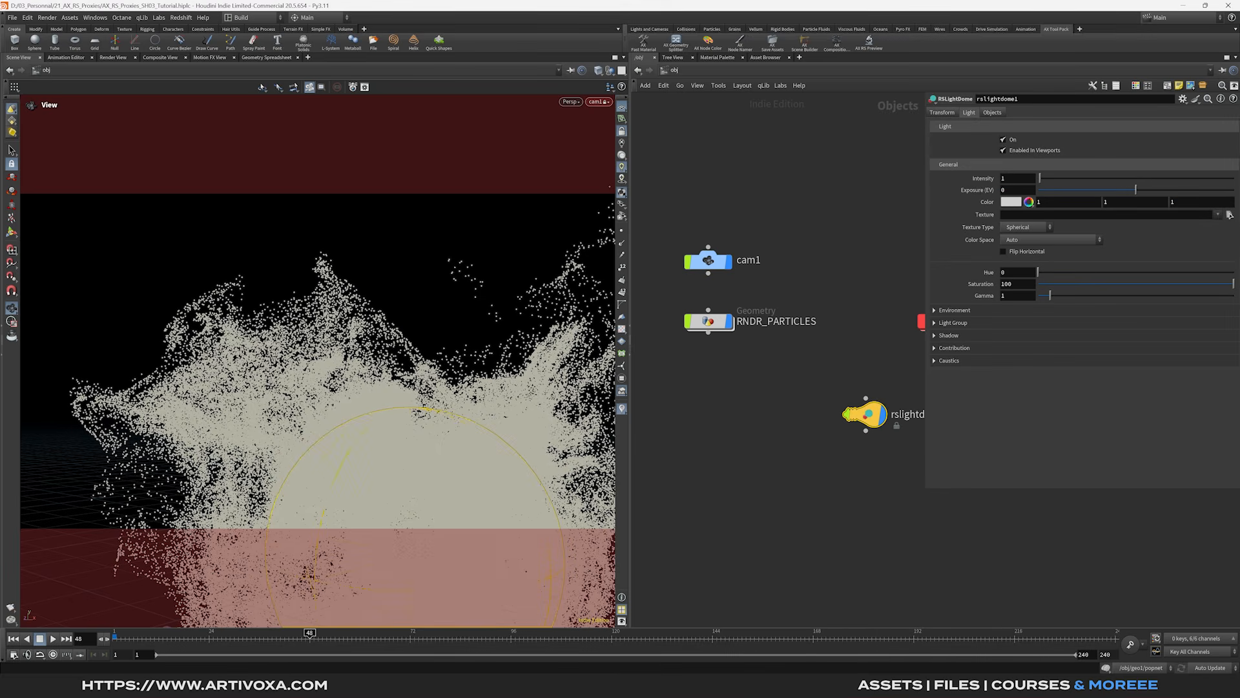
left_click(1229, 214)
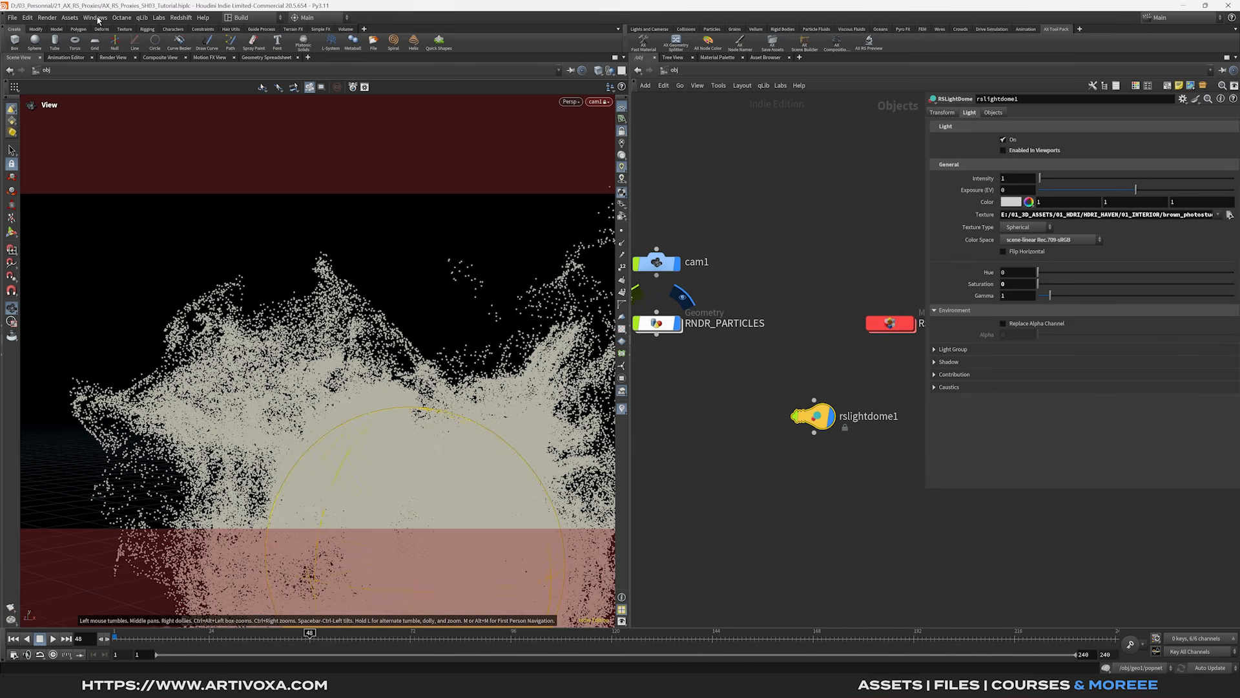
- Open a floating Redshift RenderView panel, render the current frame, and move the window aside
left_click(98, 20)
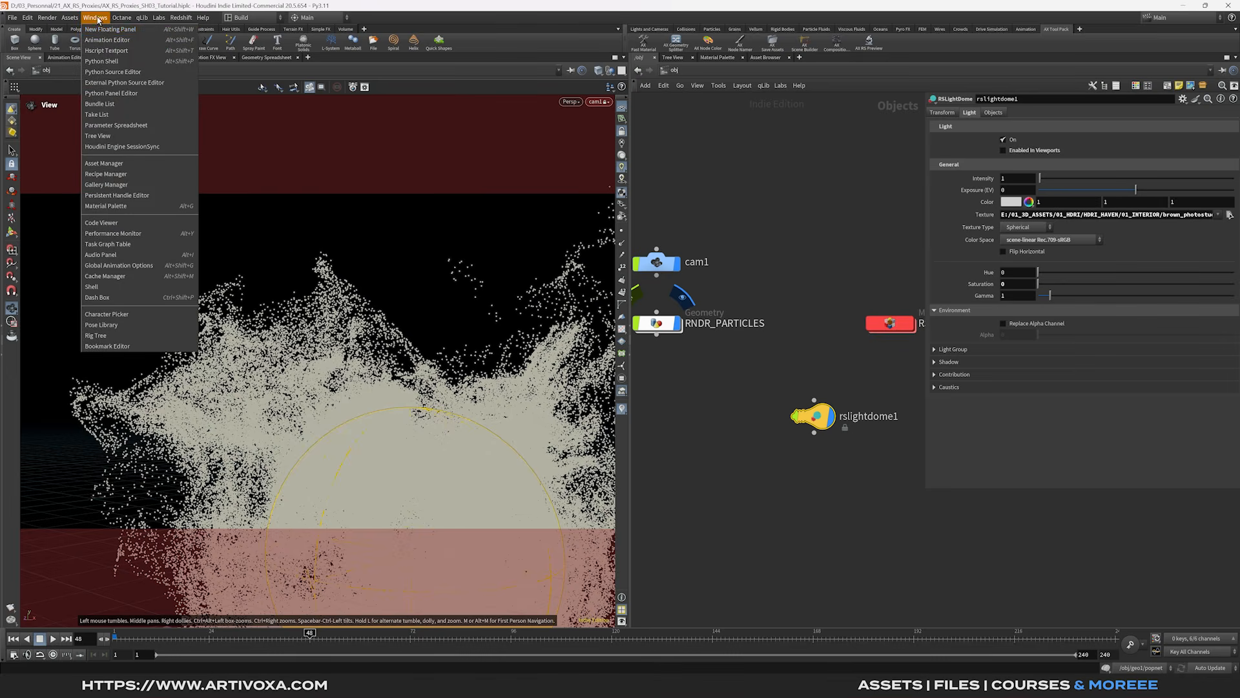
left_click(103, 38)
left_click_drag(160, 13, 752, 242)
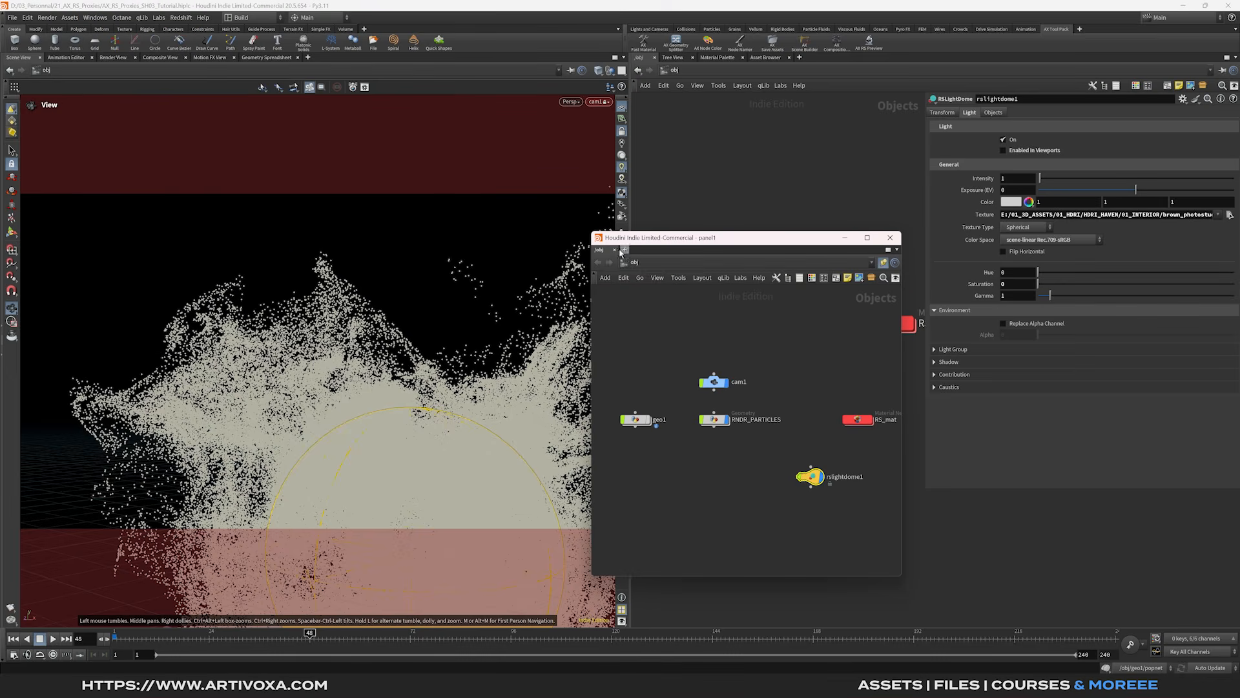
left_click(625, 249)
mouse_move(654, 271)
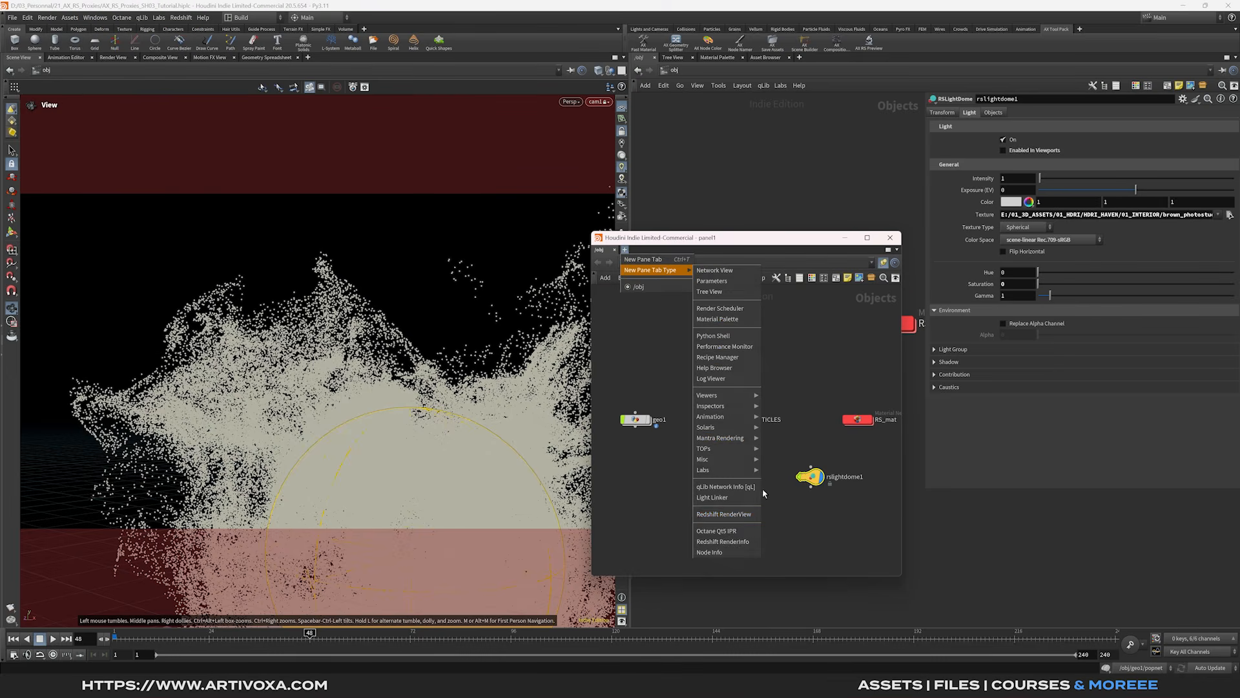
left_click(723, 514)
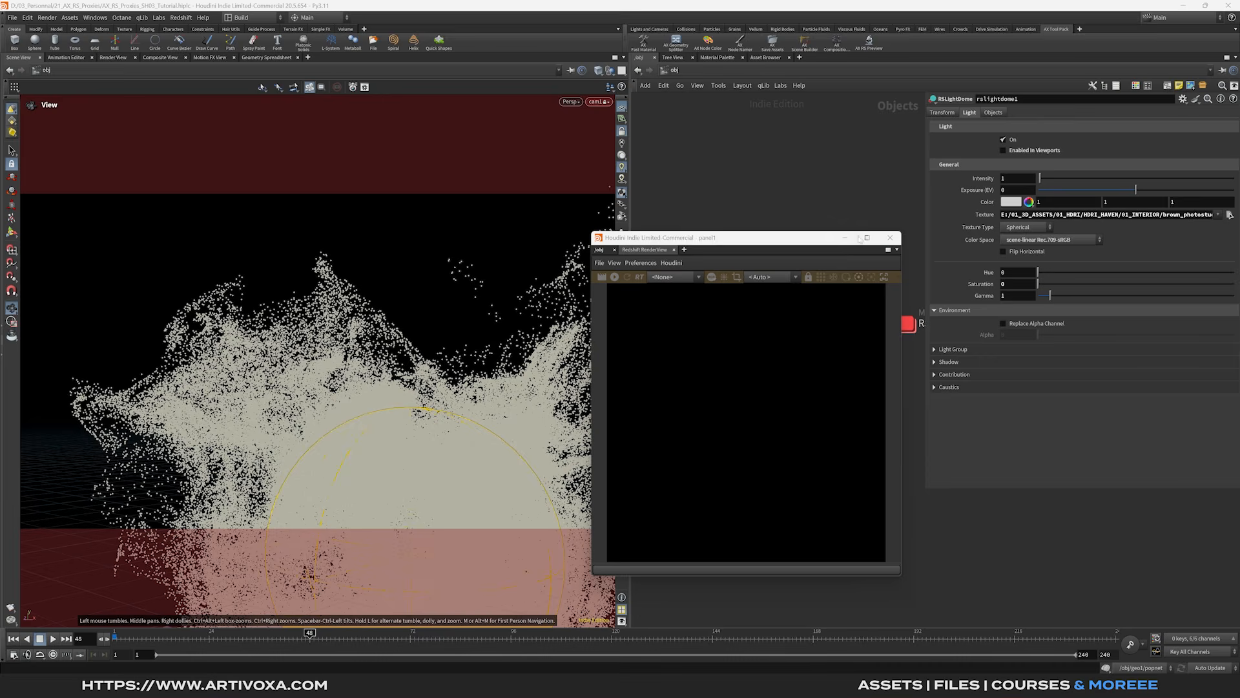
left_click_drag(901, 232, 1018, 150)
left_click_drag(809, 159, 719, 139)
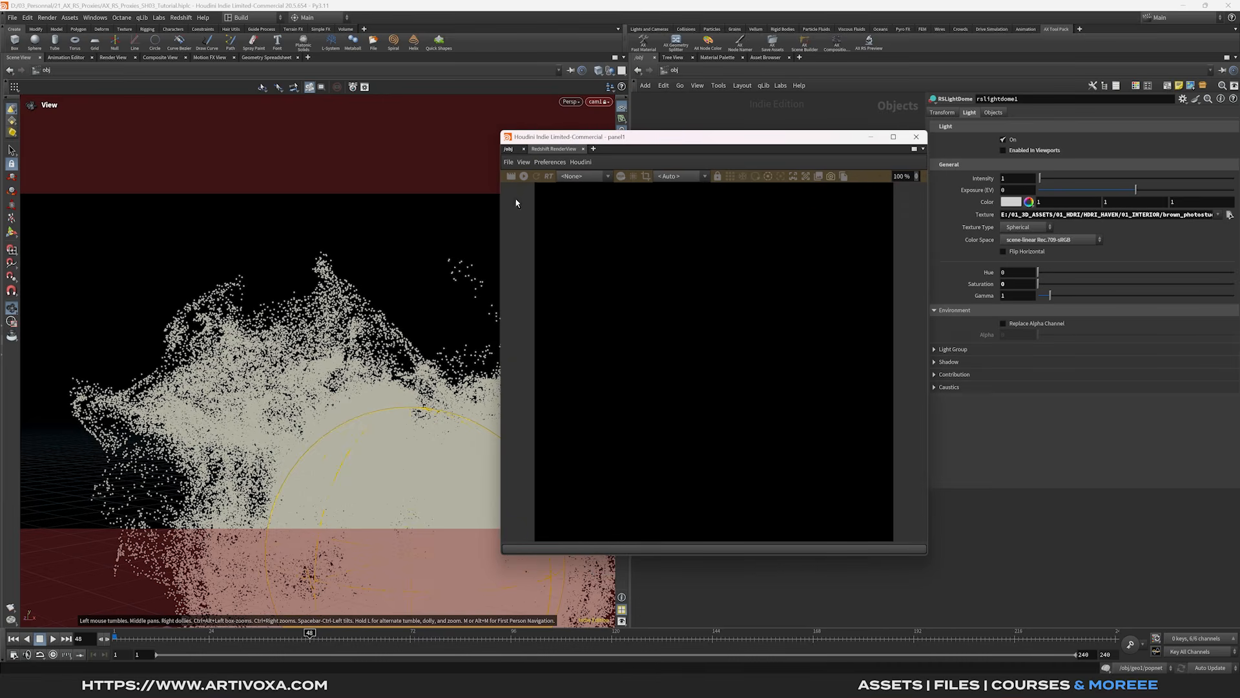
left_click(524, 177)
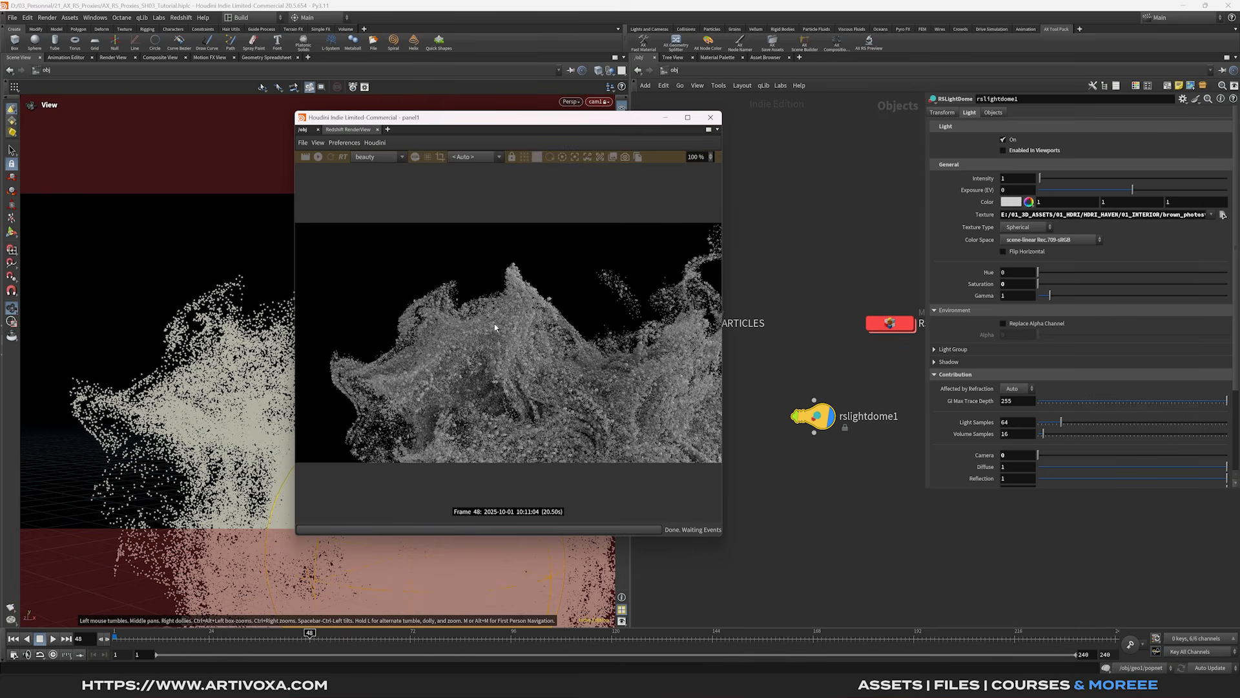
left_click_drag(588, 117, 469, 116)
middle_click_drag(724, 323, 738, 323)
- Add Redshift OBJ parameters to RNDR_PARTICLES and enable Override 'instancefile' Proxy Materials
left_click_drag(741, 316, 645, 356)
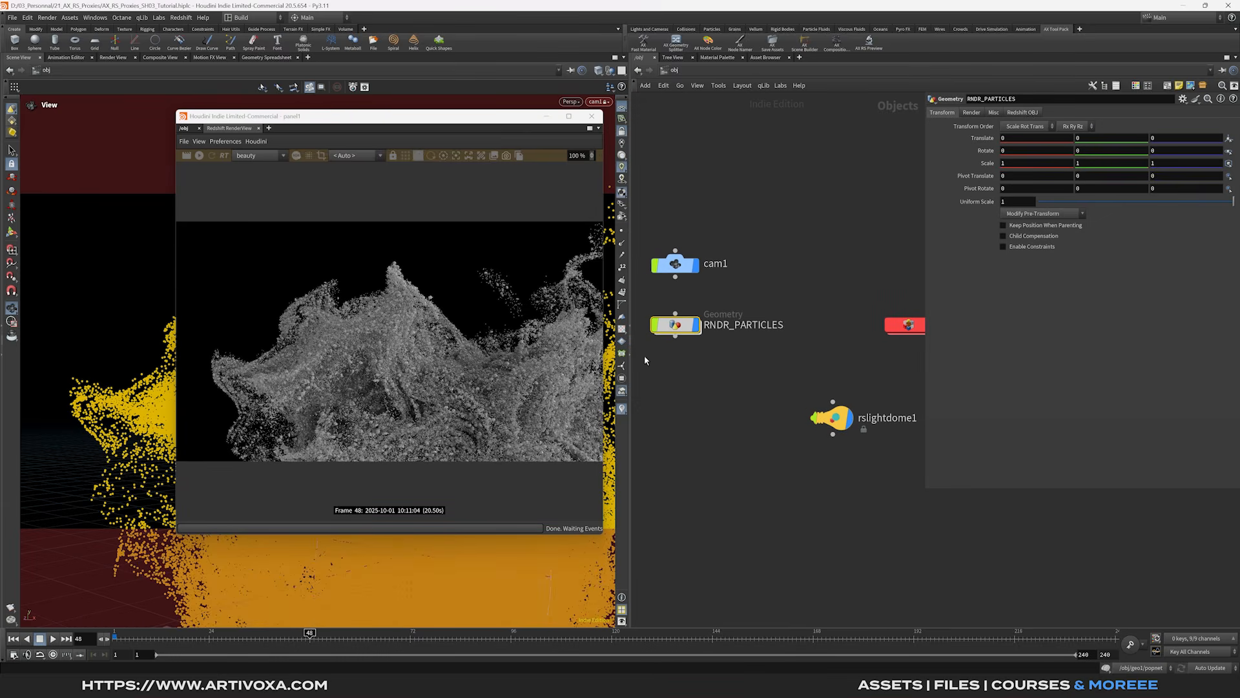
left_click(1027, 113)
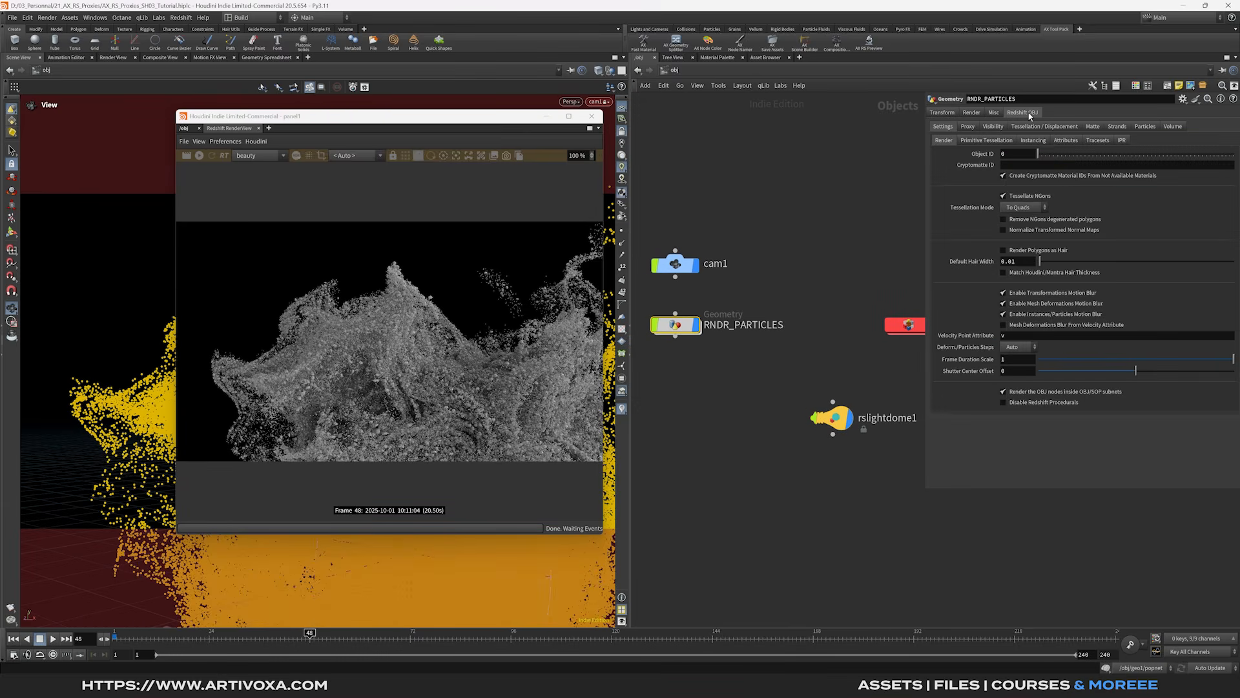
left_click(192, 19)
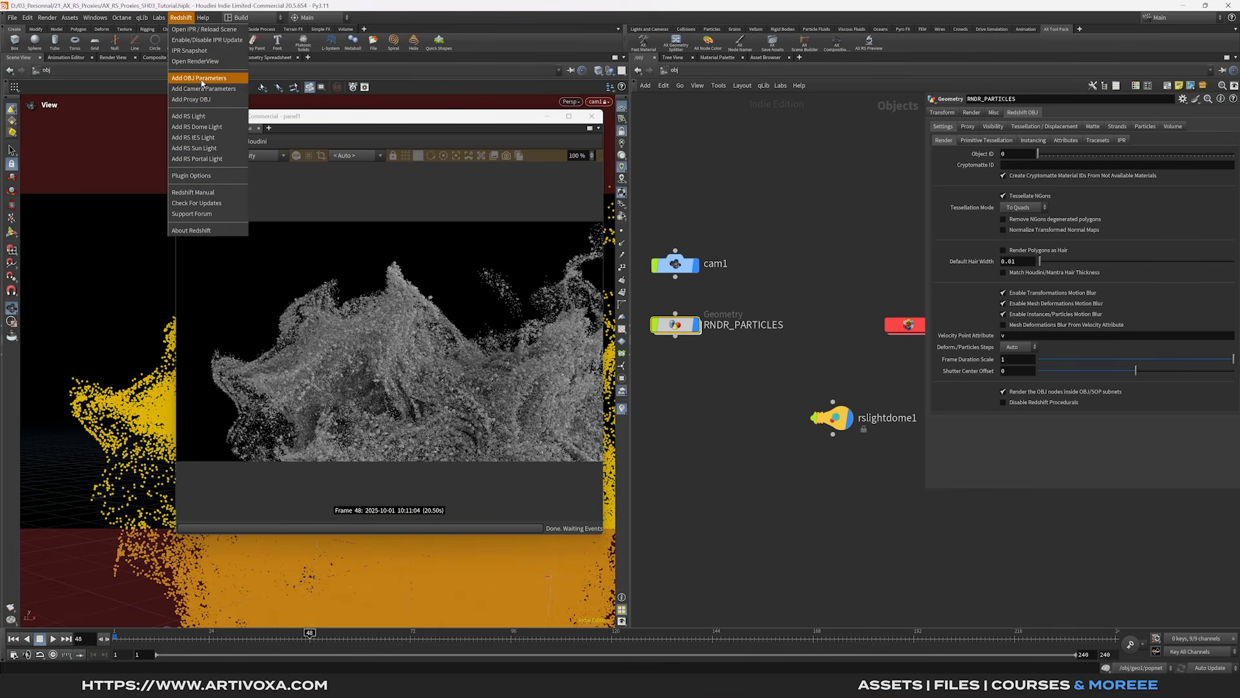
left_click(203, 79)
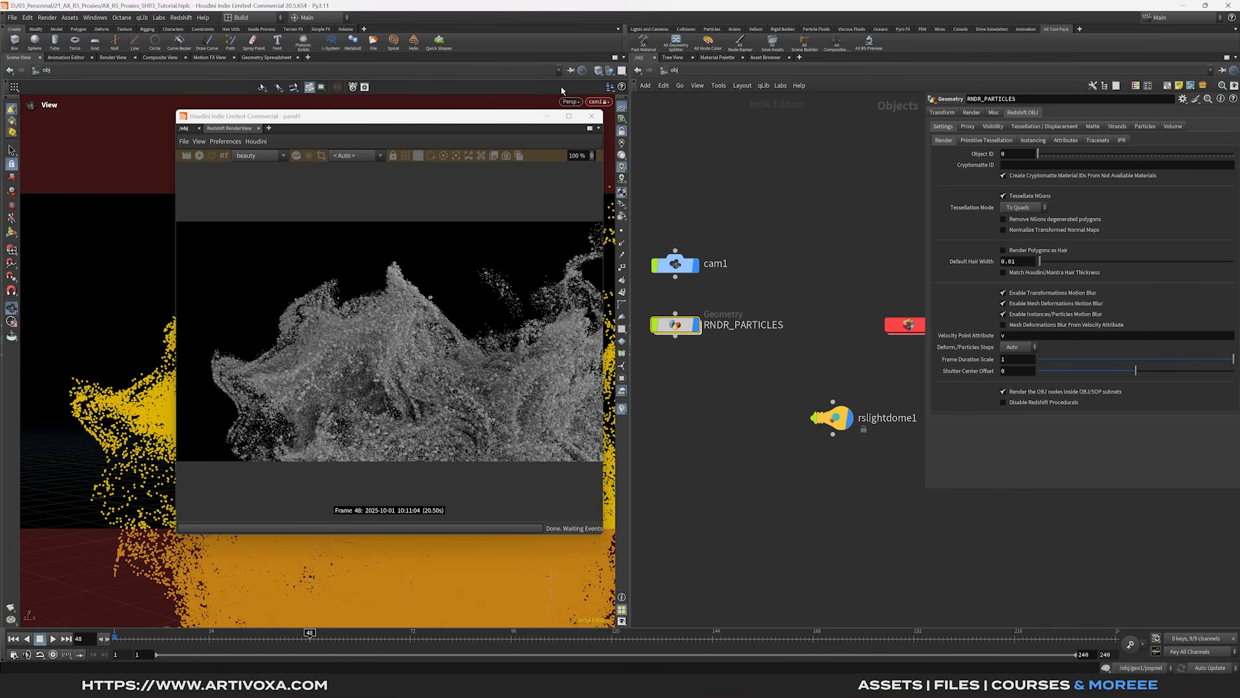
left_click(1034, 141)
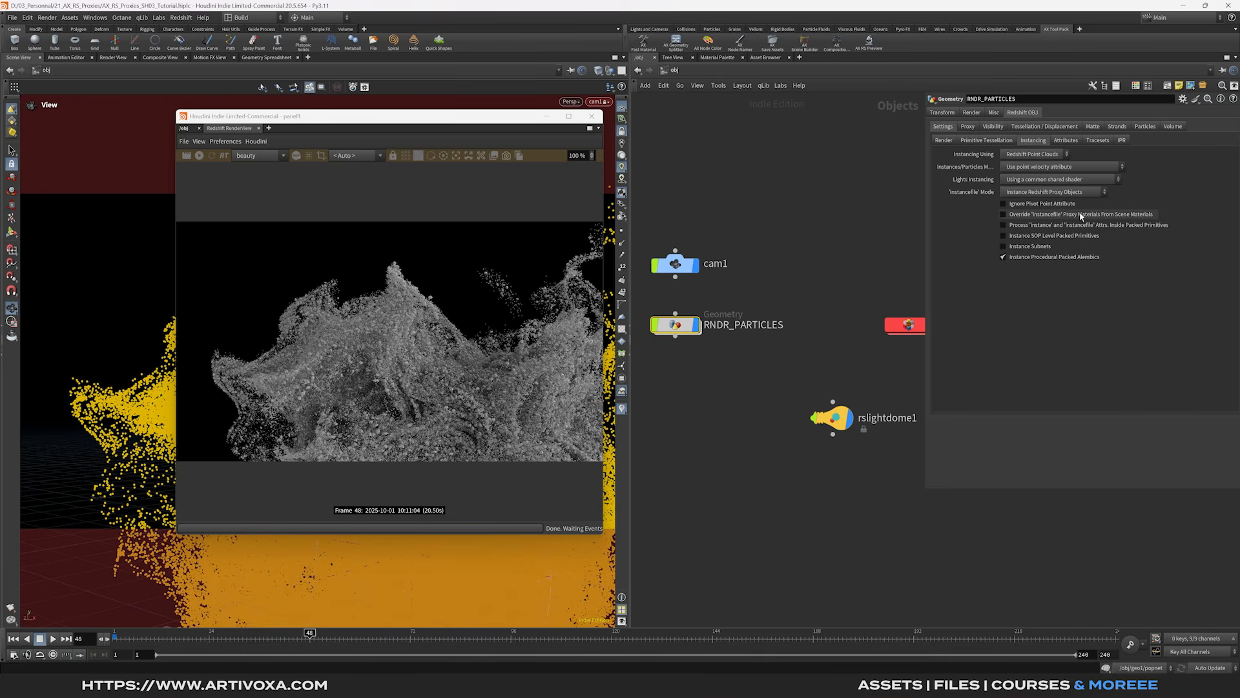
left_click(1003, 214)
- Look inside RS_mat at the rock materials, then dive into RNDR_PARTICLES
middle_click_drag(886, 281, 823, 280)
double_click(846, 323)
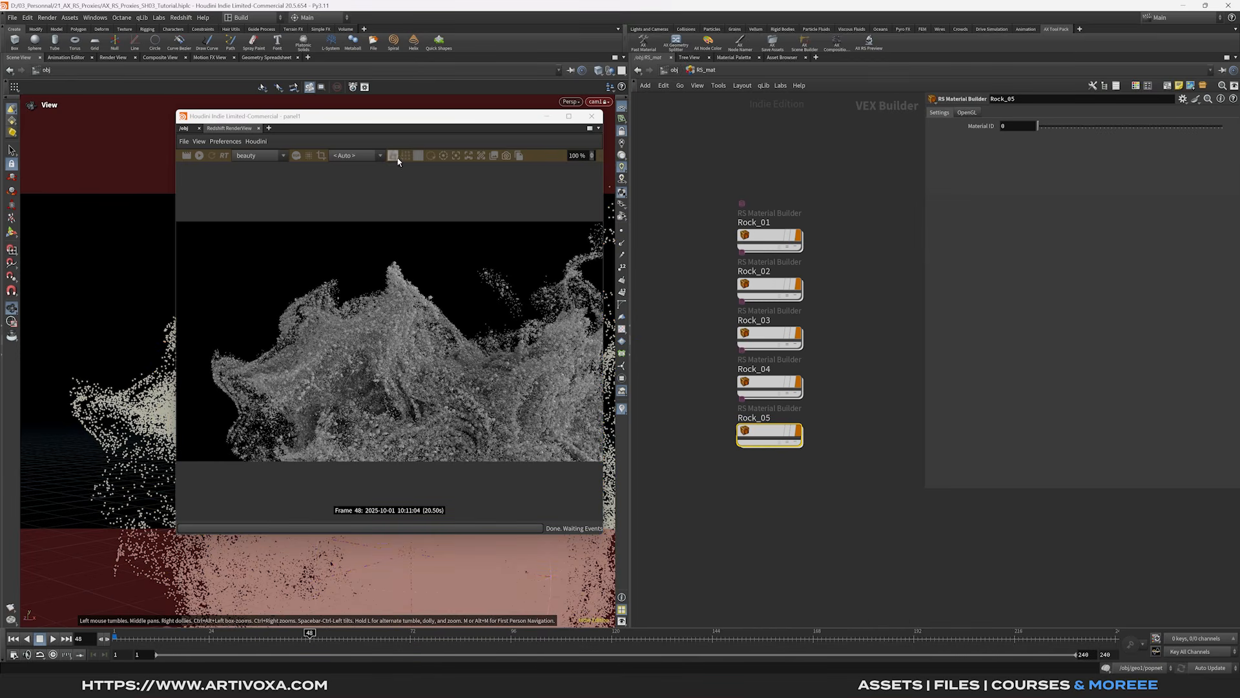
left_click_drag(388, 117, 781, 135)
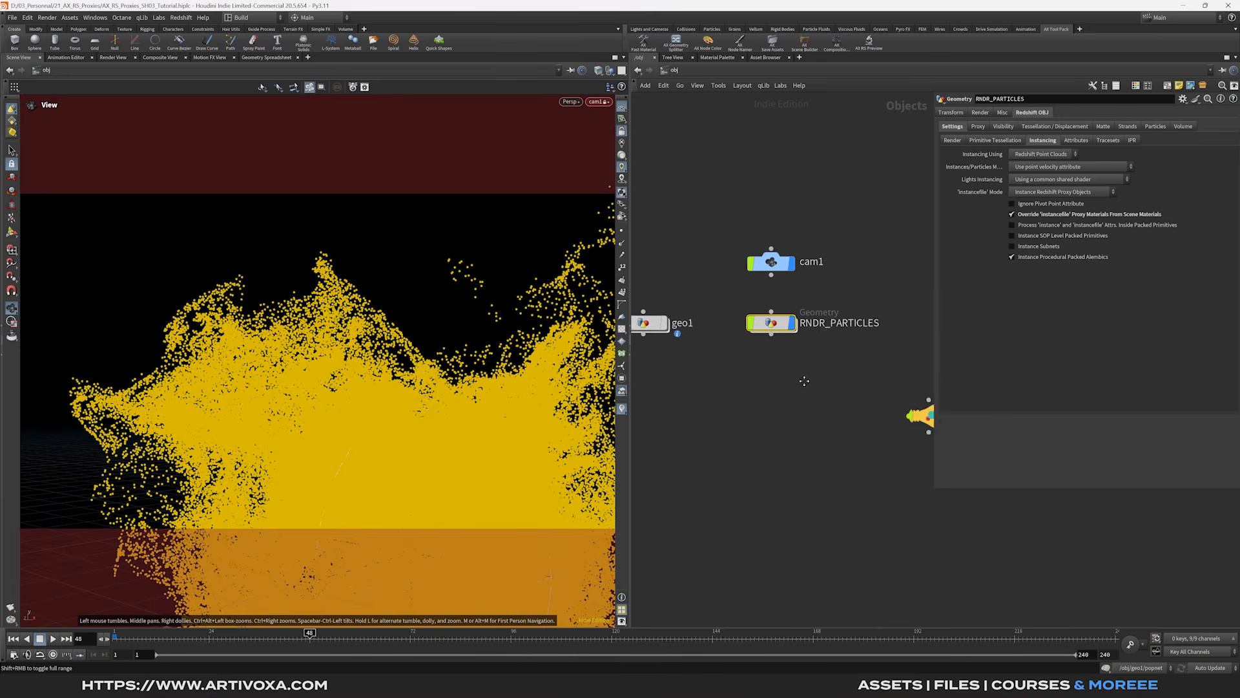
double_click(801, 328)
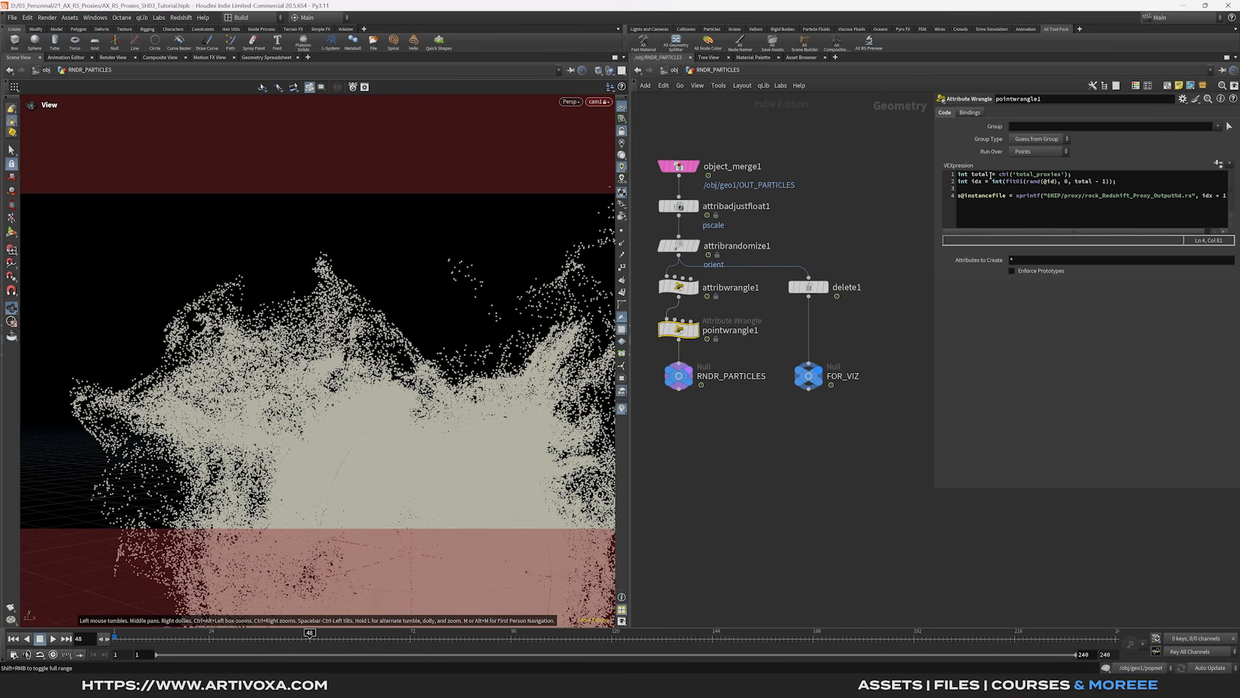
- Create a Total Proxies spare parameter on pointwrangle1 and set it to 5
left_click(1218, 164)
left_click(1023, 165)
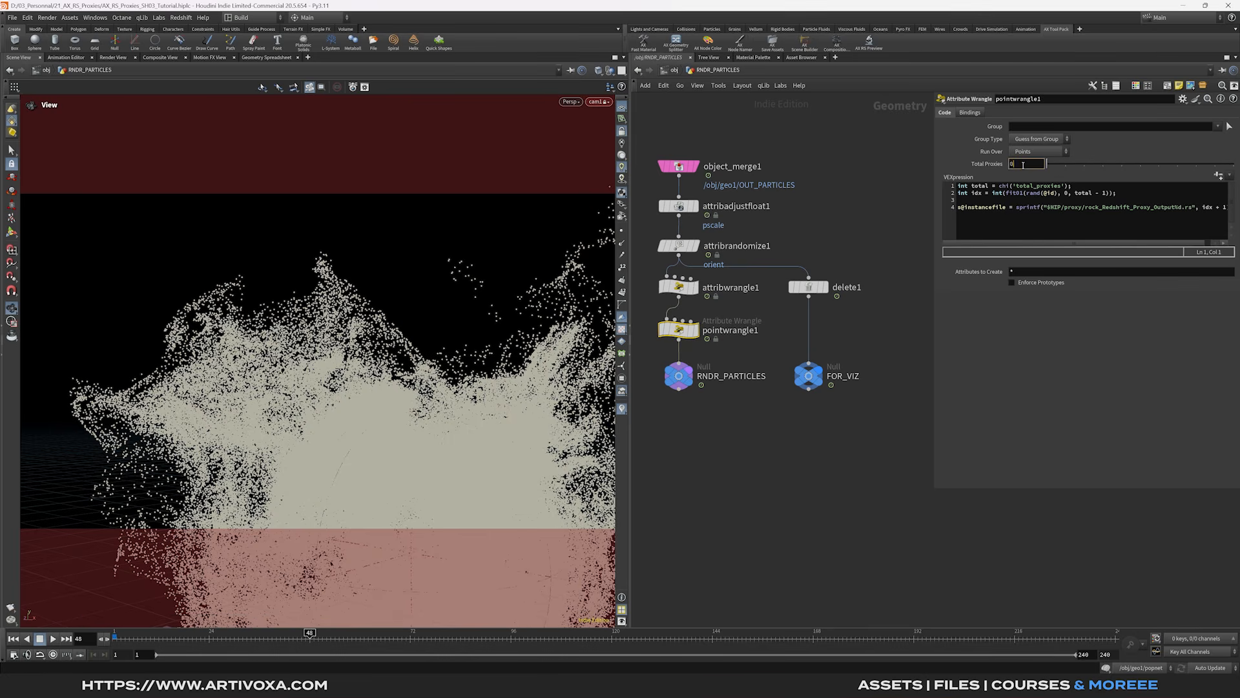
type("5")
key("Return")
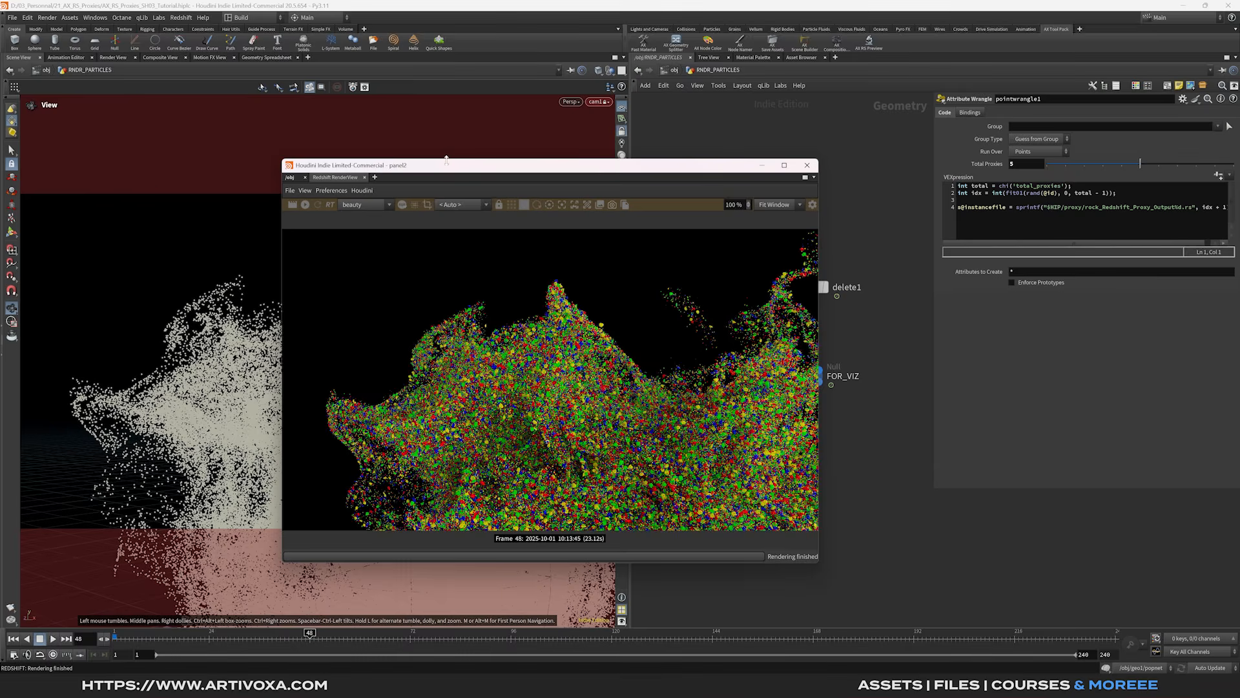
- Move the render window aside, go up to object level, and enter RS_mat
left_click_drag(447, 163, 449, 163)
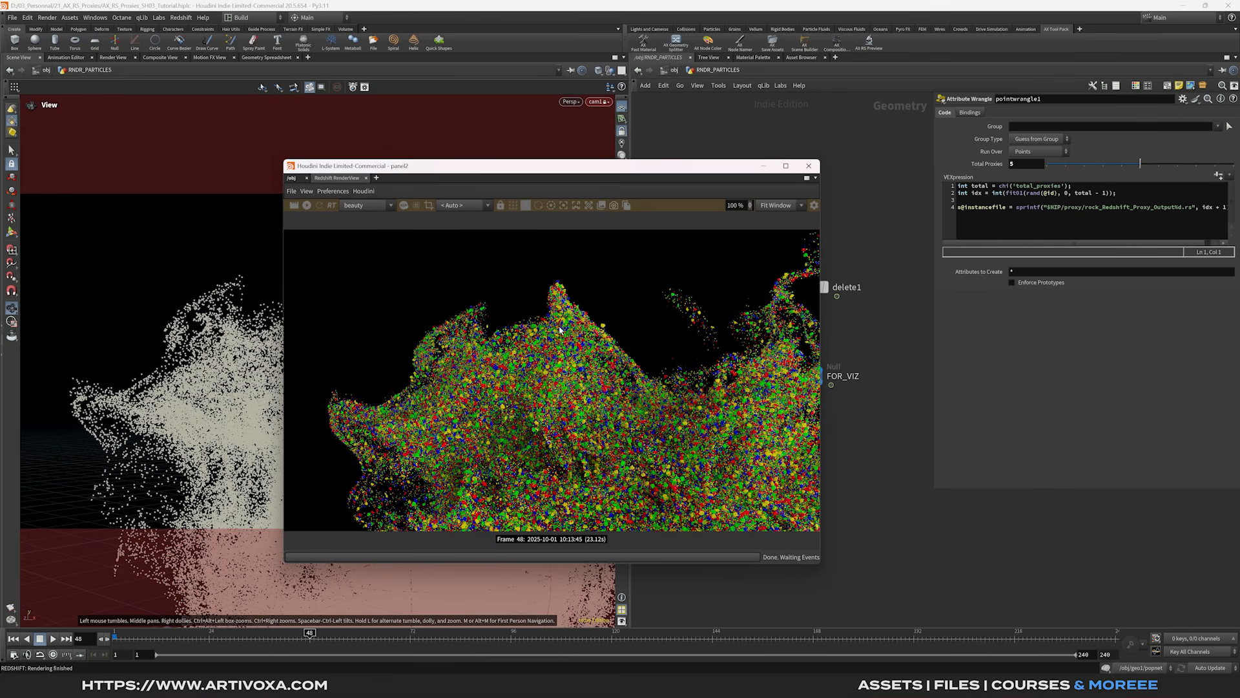
left_click_drag(531, 171, 444, 171)
left_click_drag(400, 155, 395, 155)
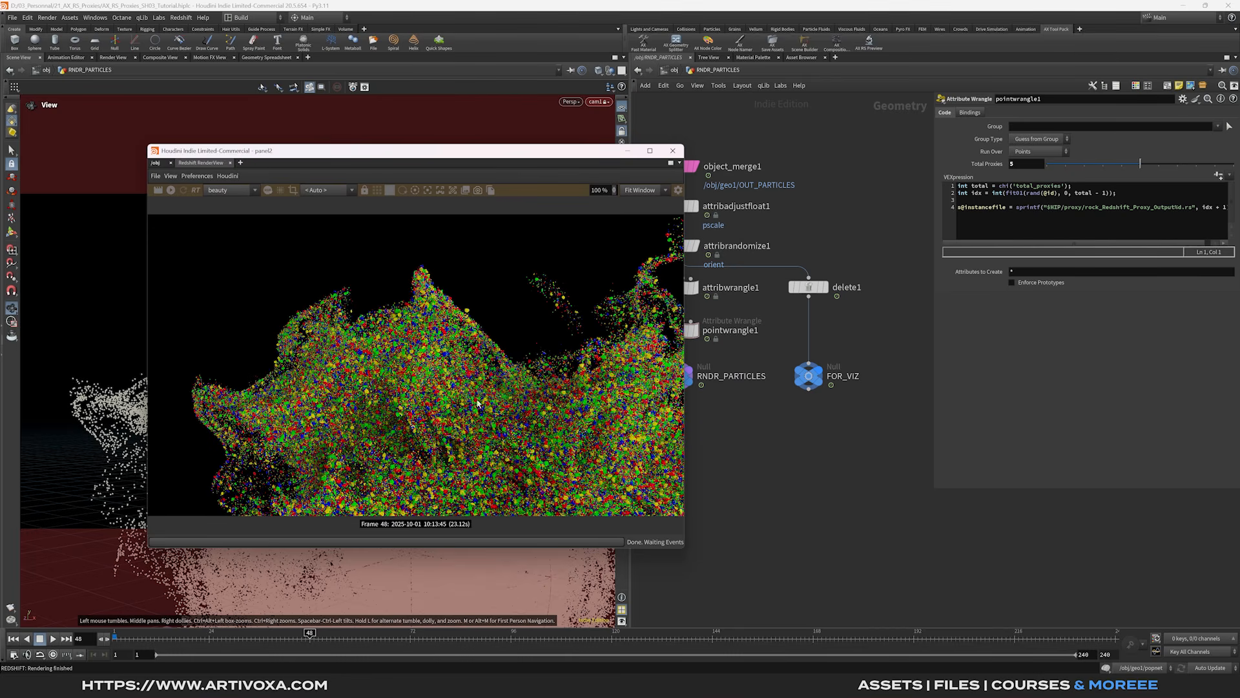
left_click_drag(548, 154, 512, 150)
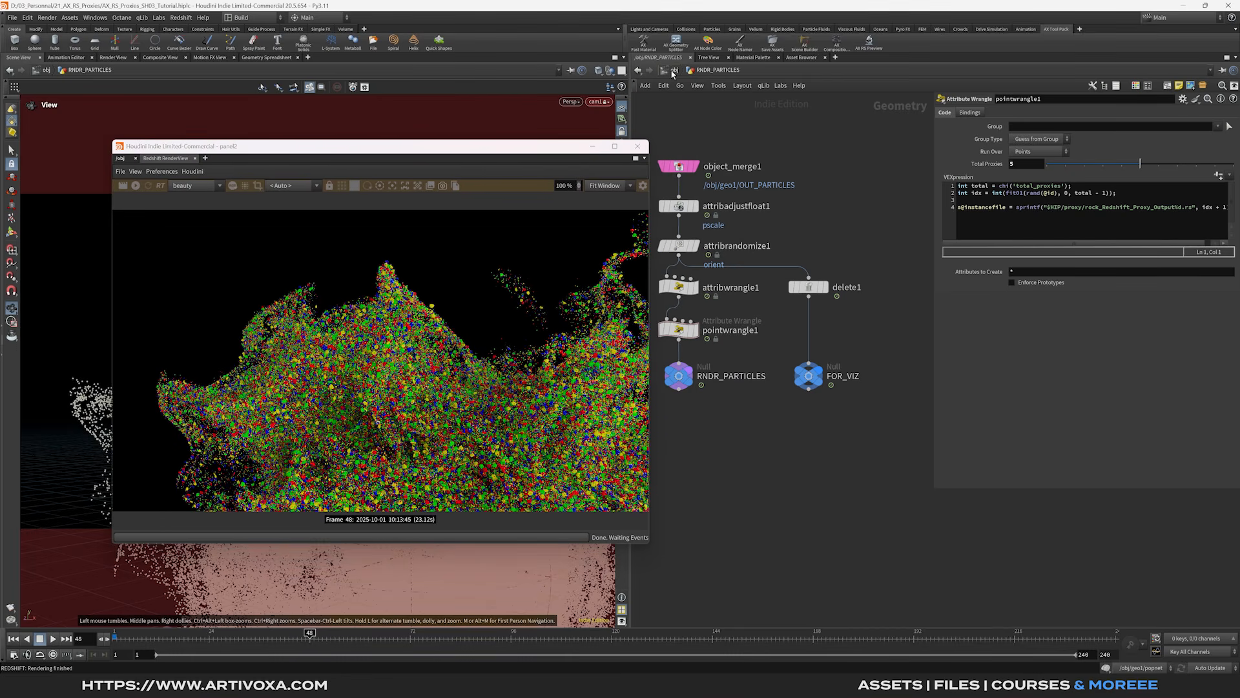
key("u")
double_click(828, 299)
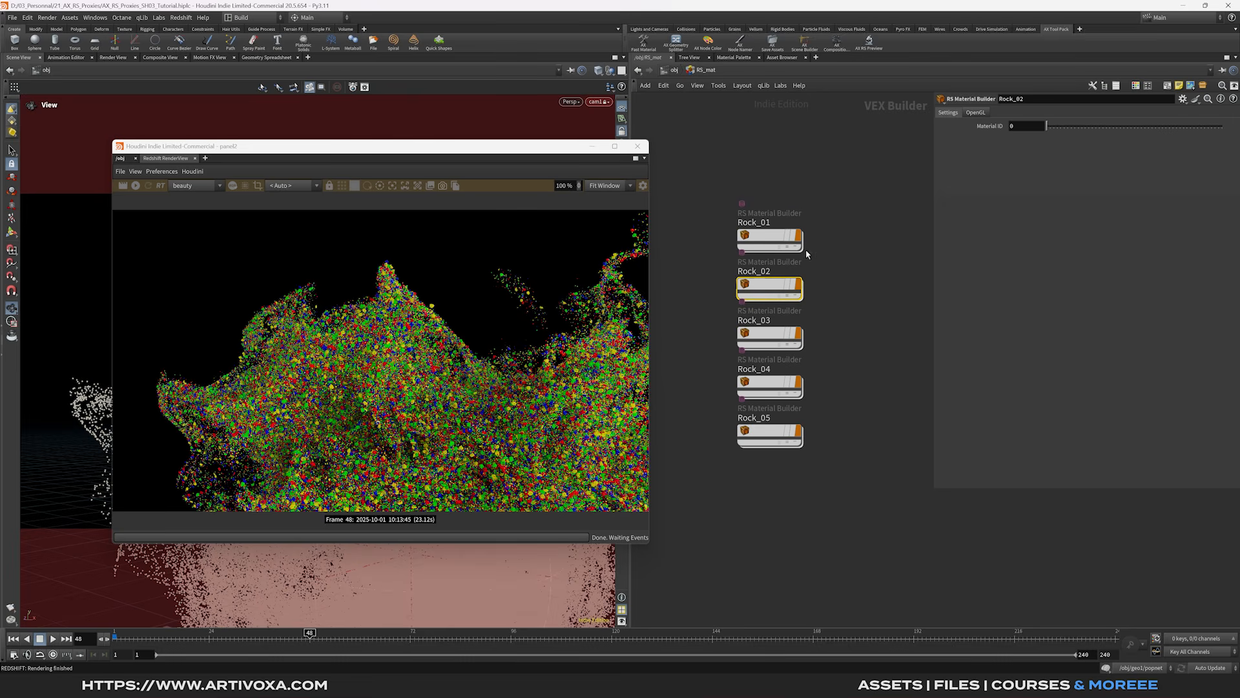
- Tumble and zoom the viewport close to the splash so red, green, blue and yellow rocks fill the re-render
left_click_drag(473, 140, 1023, 160)
scroll(348, 391, "up", 1)
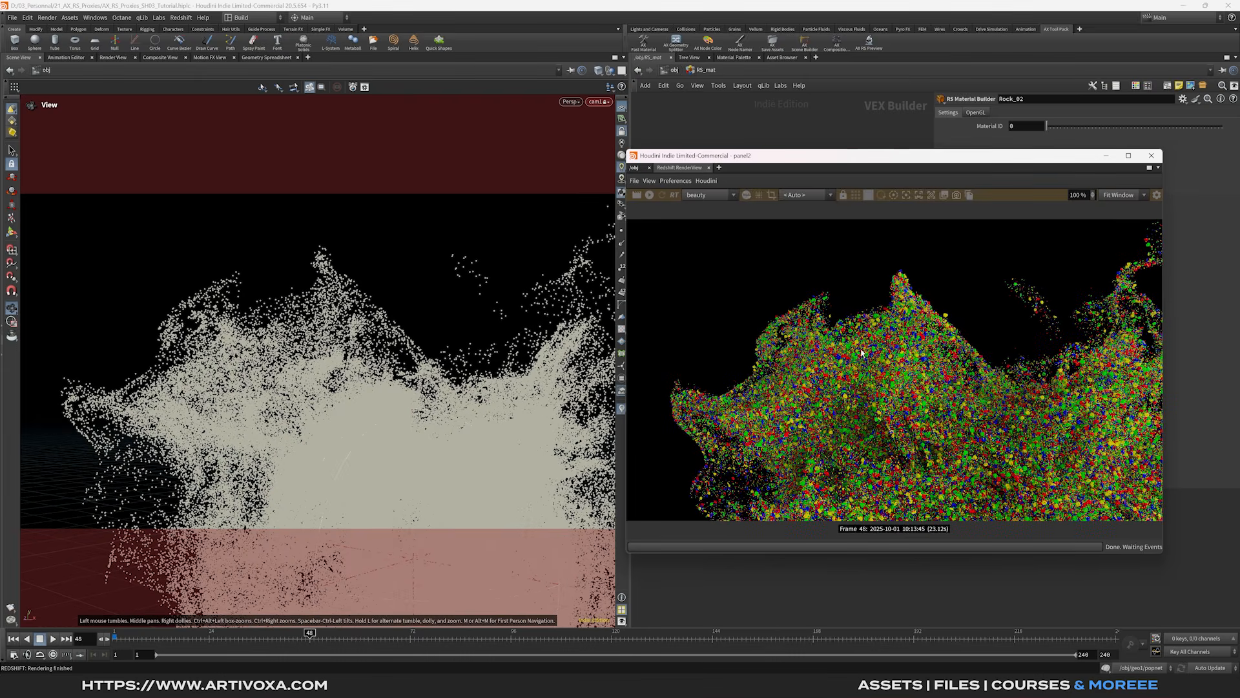
left_click_drag(803, 157, 778, 145)
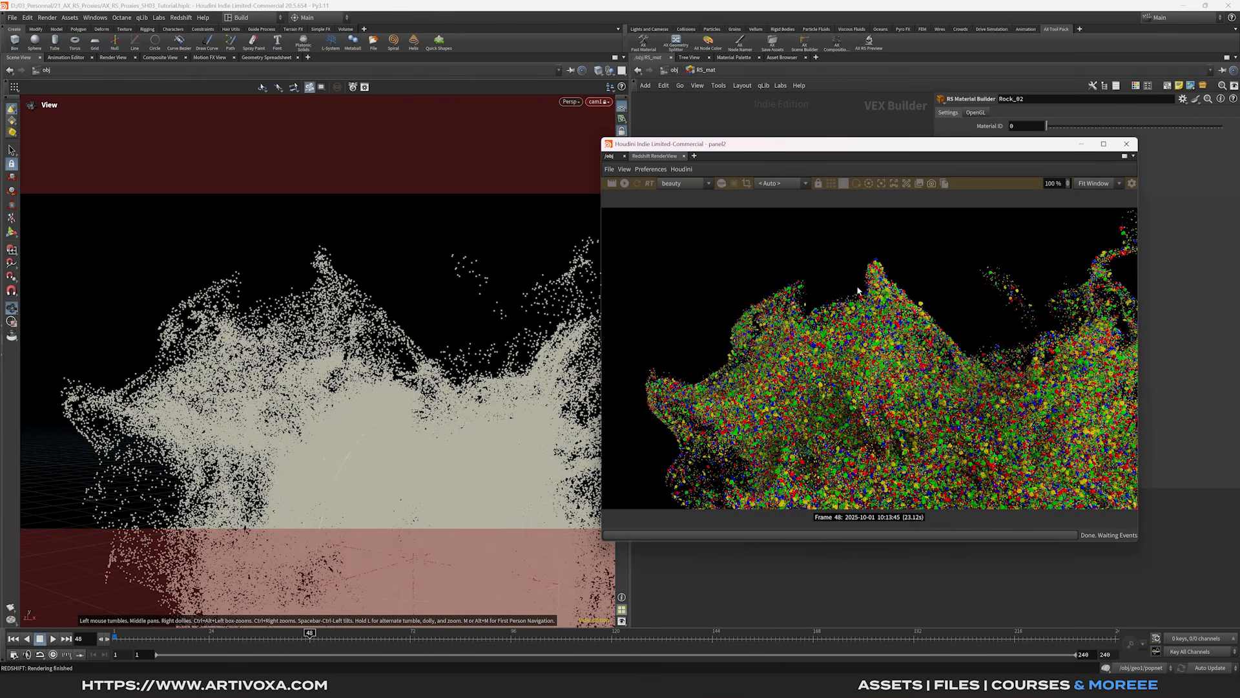
left_click_drag(317, 390, 380, 392)
middle_click_drag(380, 391, 283, 326)
scroll(424, 322, "up", 1)
left_click_drag(417, 332, 395, 350)
scroll(398, 352, "up", 3)
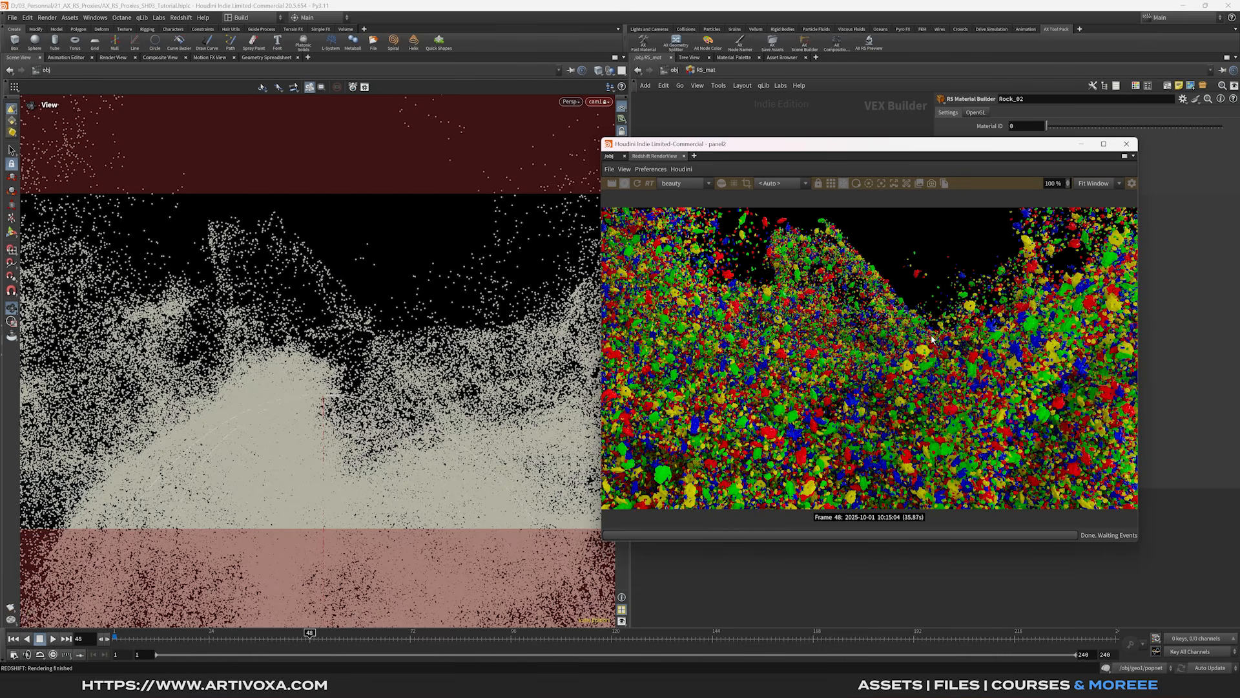
left_click_drag(835, 147, 830, 157)
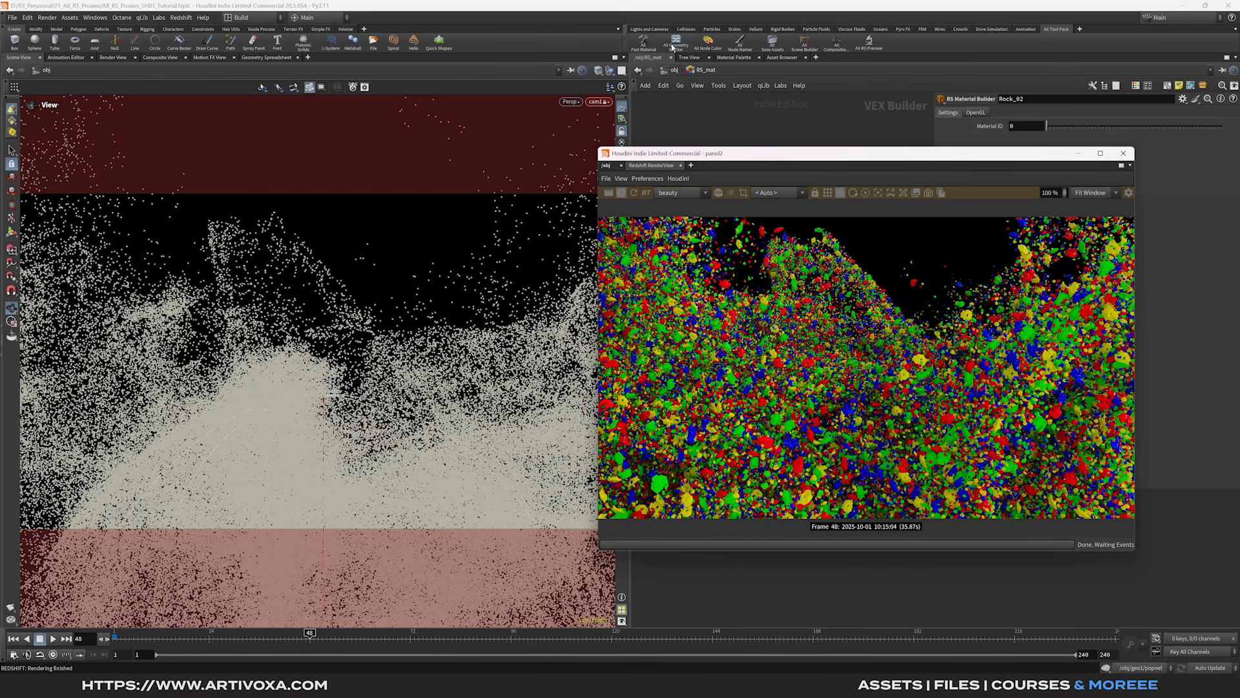
left_click_drag(898, 156, 907, 151)
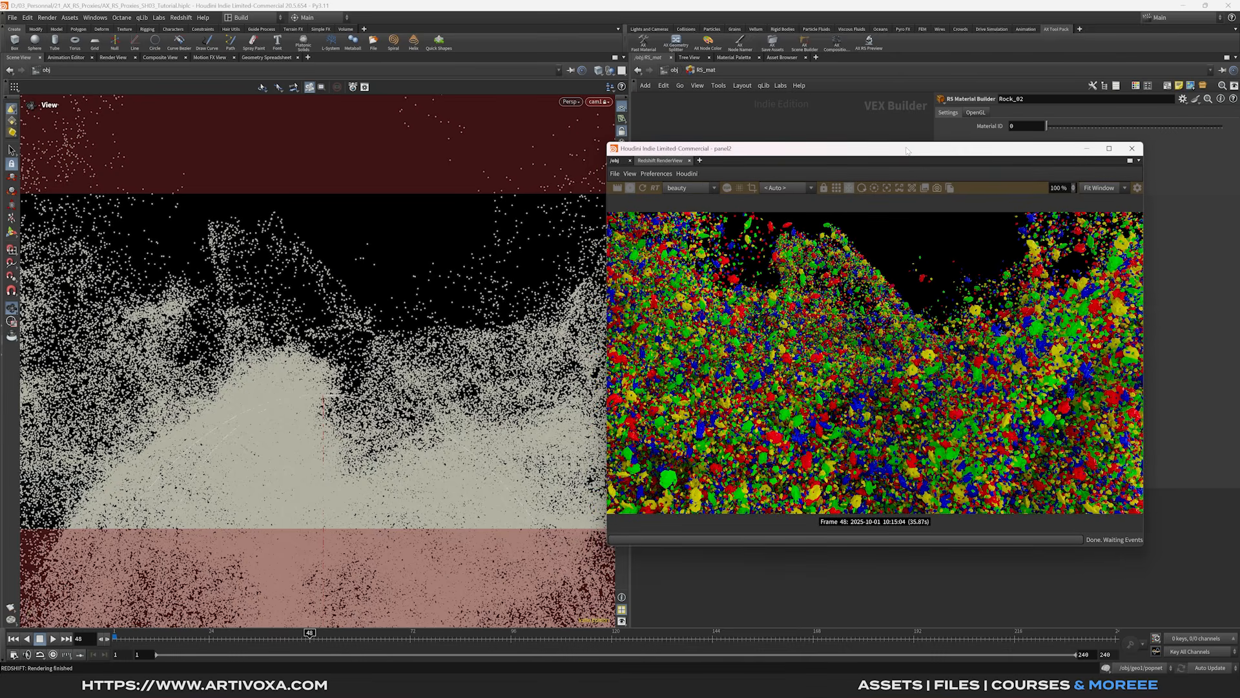